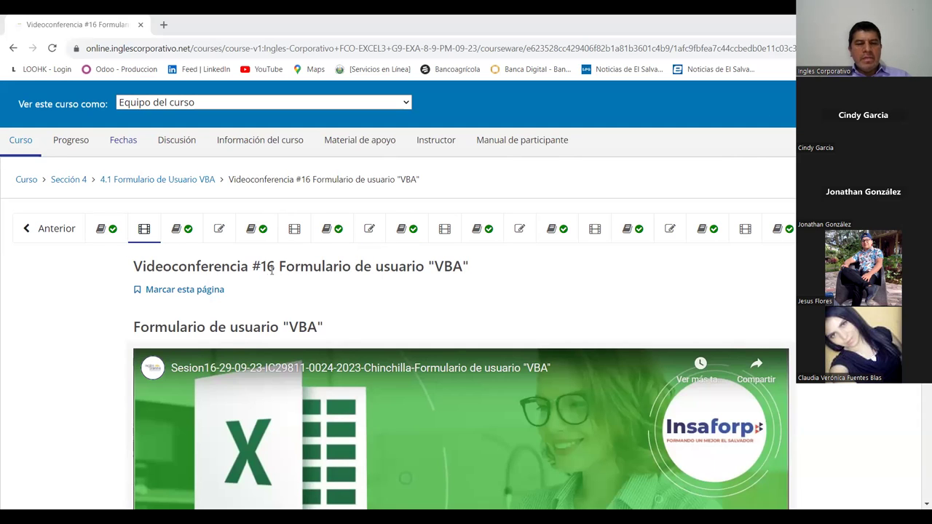
# - Scroll through Módulo1's code to review the HolaMundo, Mnombre and Medad procedures
pyautogui.scroll(-1, 261, 291)
pyautogui.scroll(-1, 328, 320)
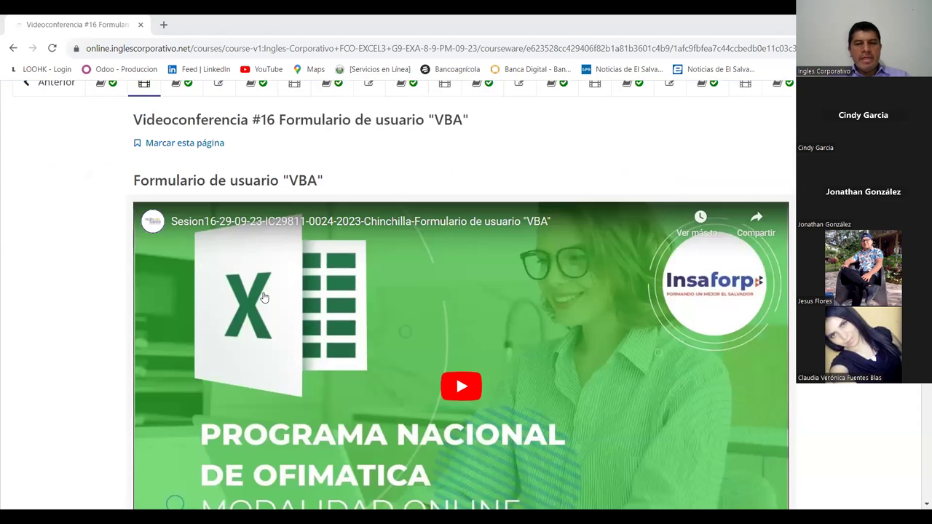
pyautogui.scroll(-1, 401, 349)
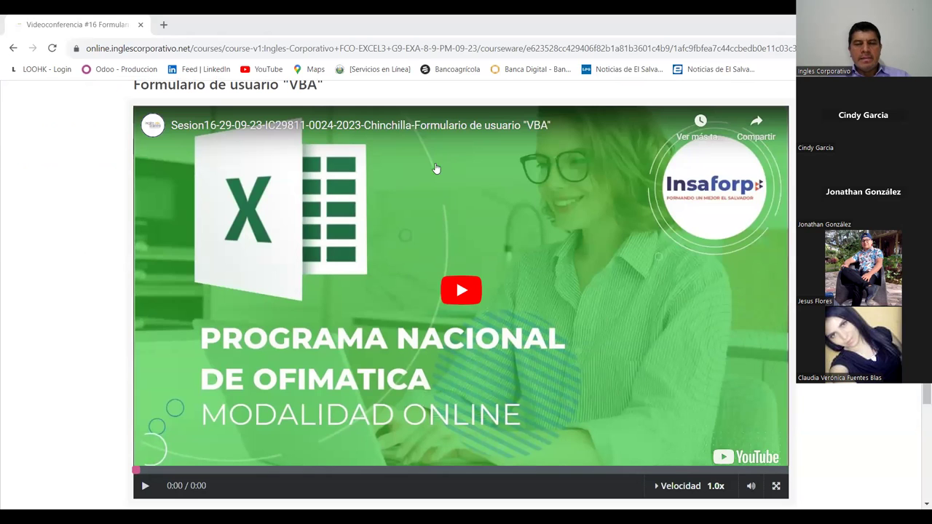
pyautogui.scroll(3, 304, 211)
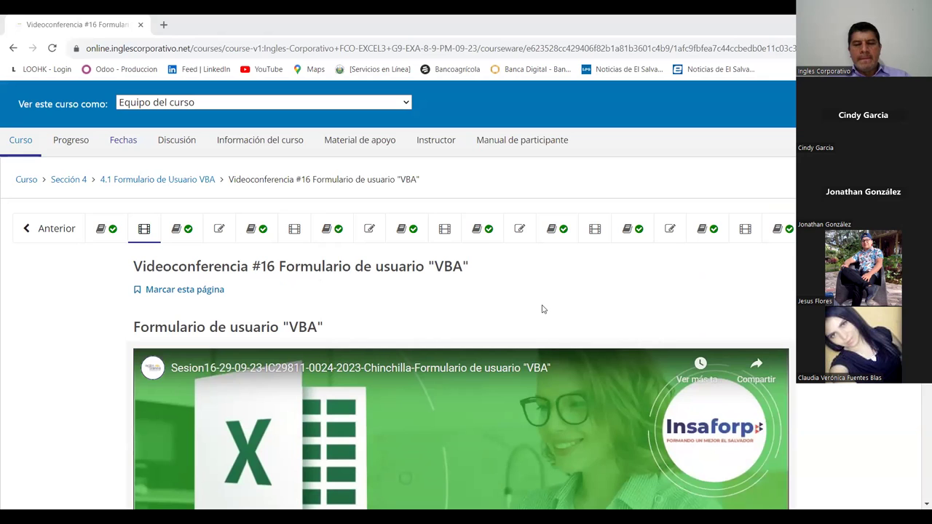
pyautogui.scroll(-2, 169, 384)
pyautogui.scroll(1, 168, 384)
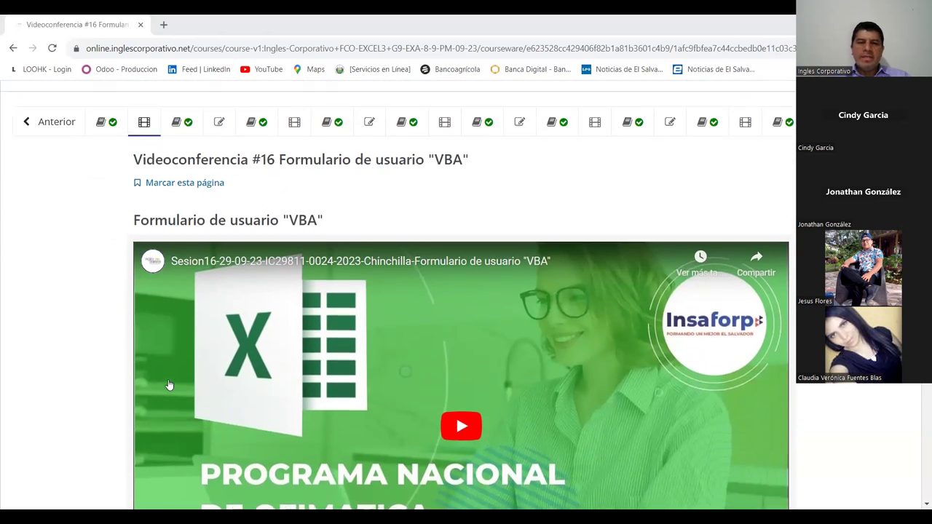
pyautogui.scroll(-3, 168, 385)
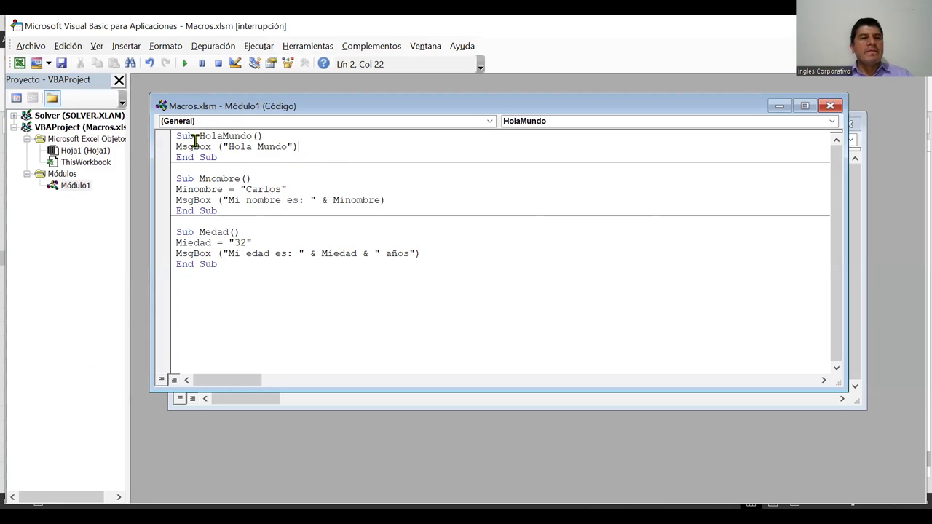
pyautogui.moveTo(198, 136); pyautogui.dragTo(235, 146)
pyautogui.click(243, 156)
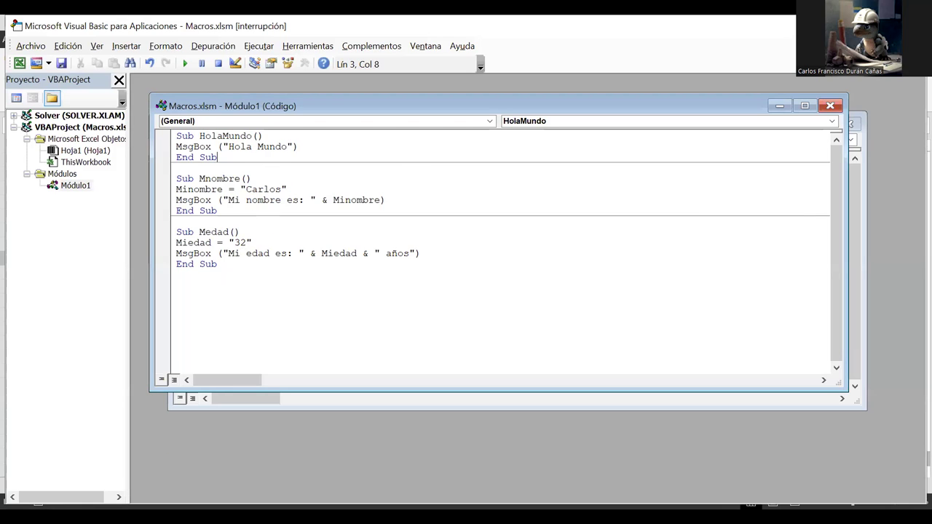
# - Run the Hola Mundo, Mi Nombre and Mi Edad macros, dismissing each message, including the 32 años age
pyautogui.hotkey('alt', 'F11')
pyautogui.click(322, 227)
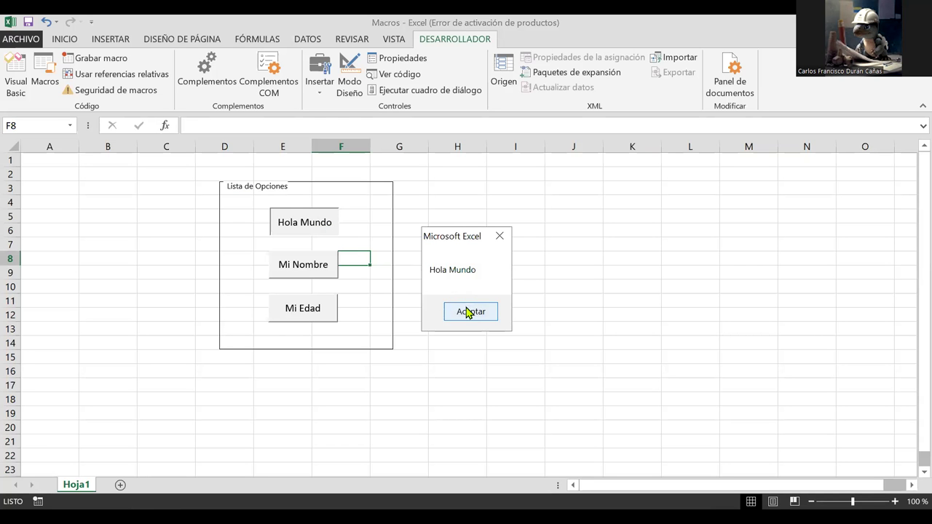
pyautogui.click(470, 313)
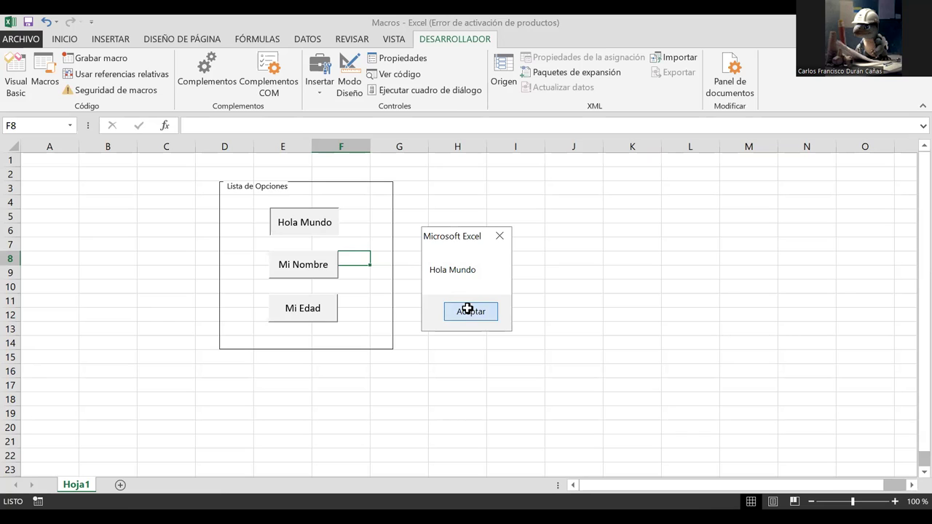
pyautogui.click(304, 265)
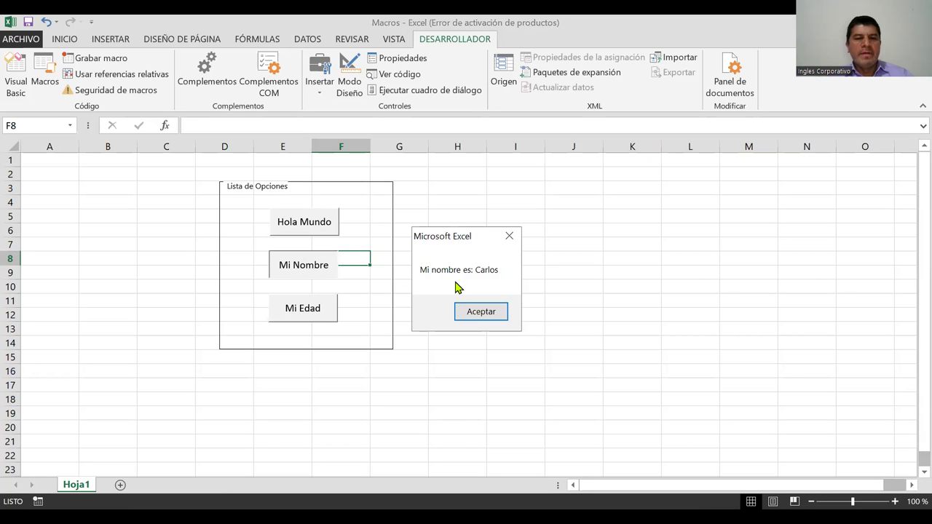
pyautogui.click(474, 311)
pyautogui.click(325, 308)
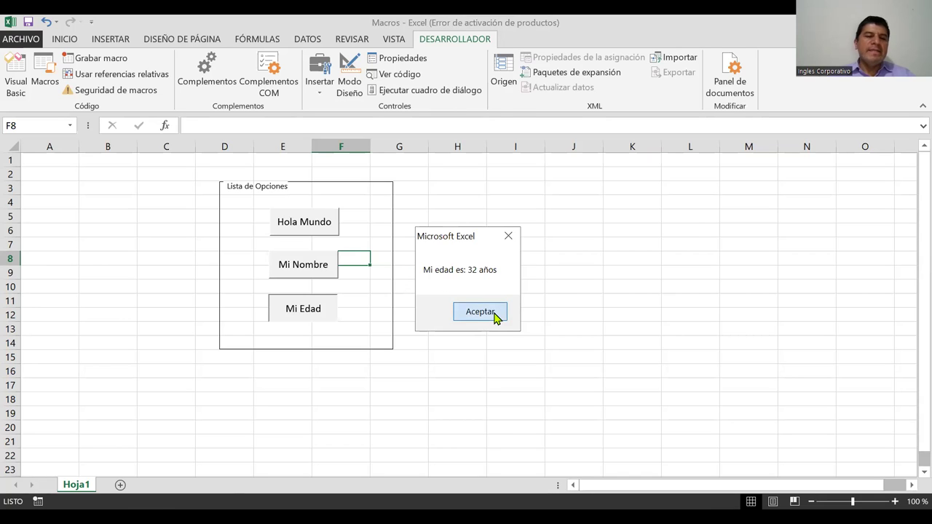
pyautogui.click(495, 315)
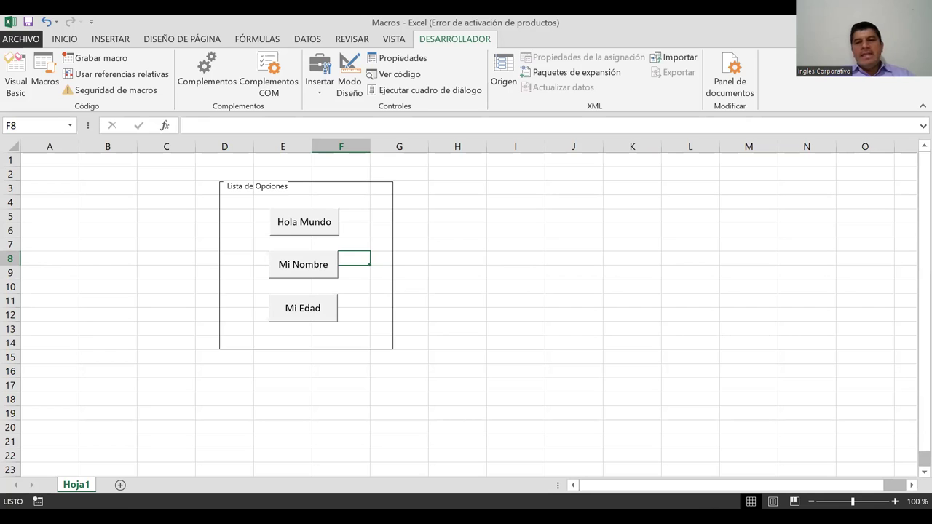
pyautogui.hotkey('alt', 'F11')
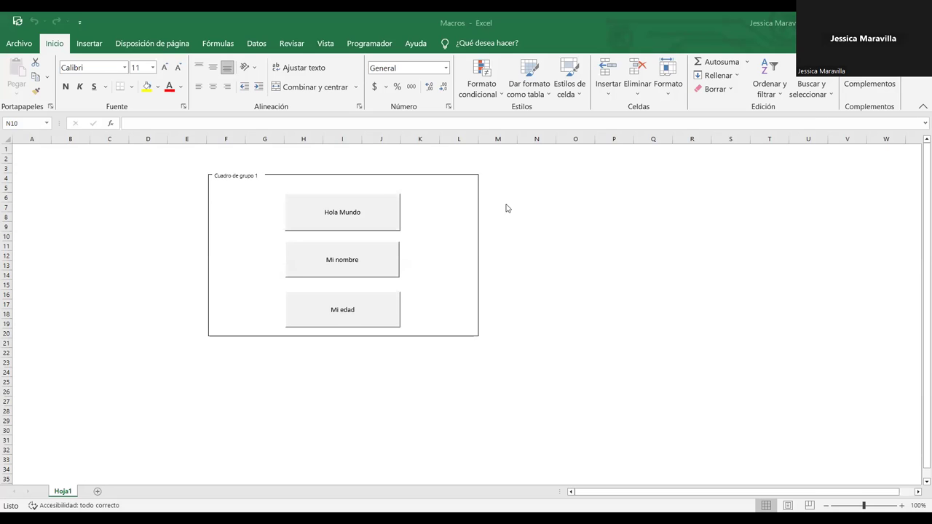
# - Run the Hola Mundo, Mi nombre and Mi edad buttons, acknowledging each message, the age reading 30 años
pyautogui.click(364, 226)
pyautogui.click(344, 211)
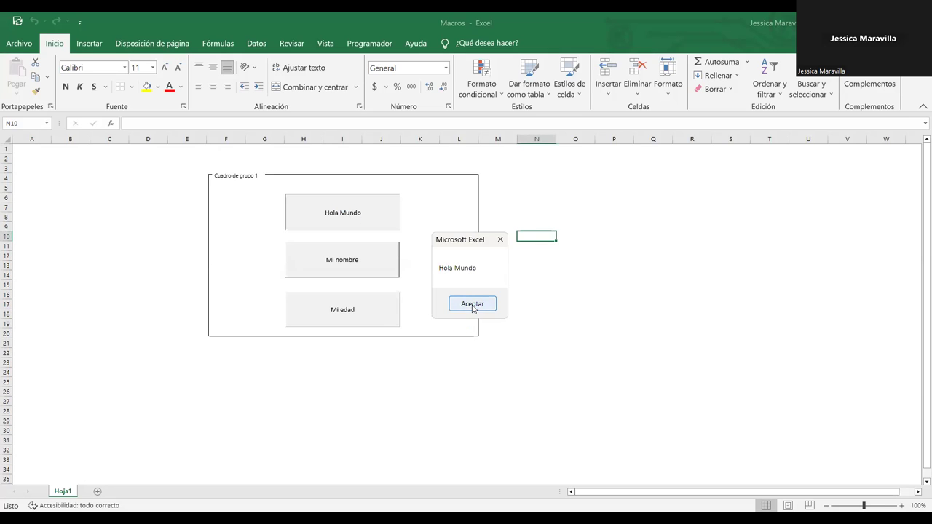
pyautogui.click(472, 305)
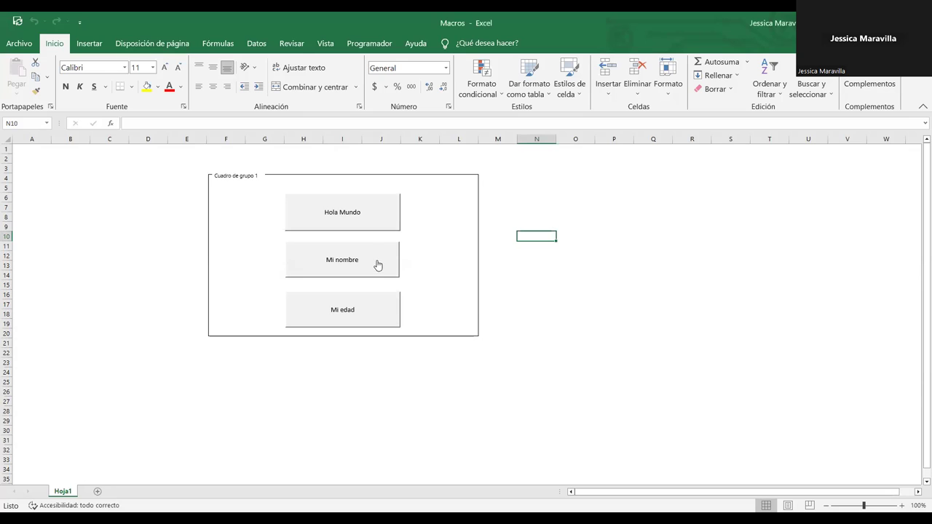
pyautogui.click(378, 268)
pyautogui.click(475, 305)
pyautogui.click(367, 324)
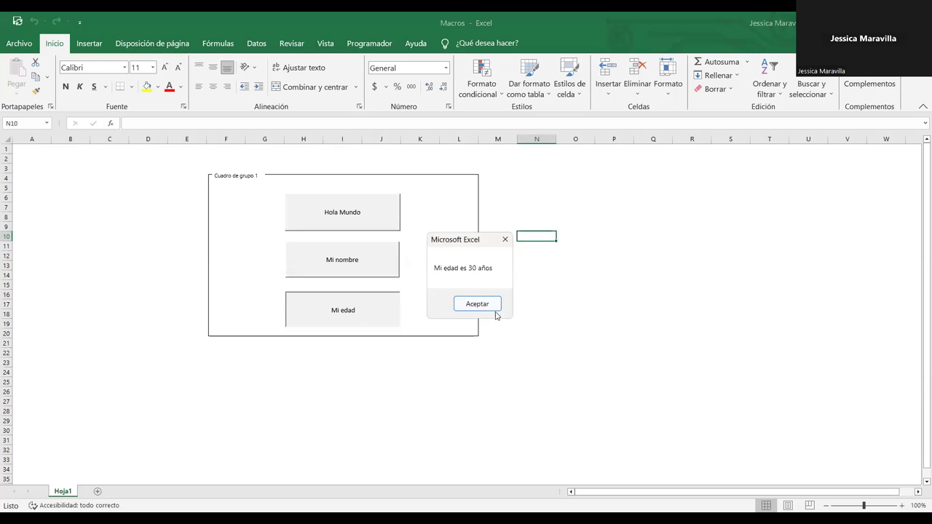
pyautogui.click(490, 311)
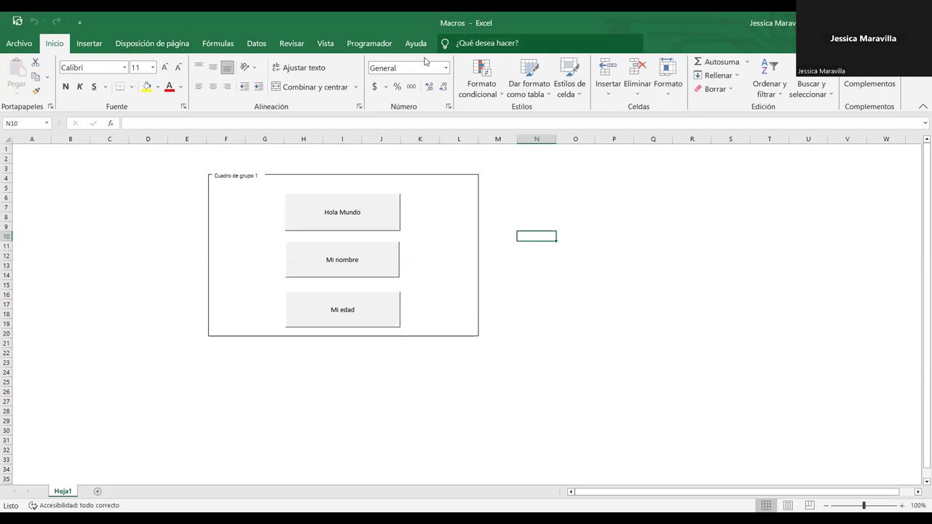
pyautogui.click(364, 45)
# - In the VBA editor, select each module and open Módulo1's Miprimeramacro code
pyautogui.click(22, 69)
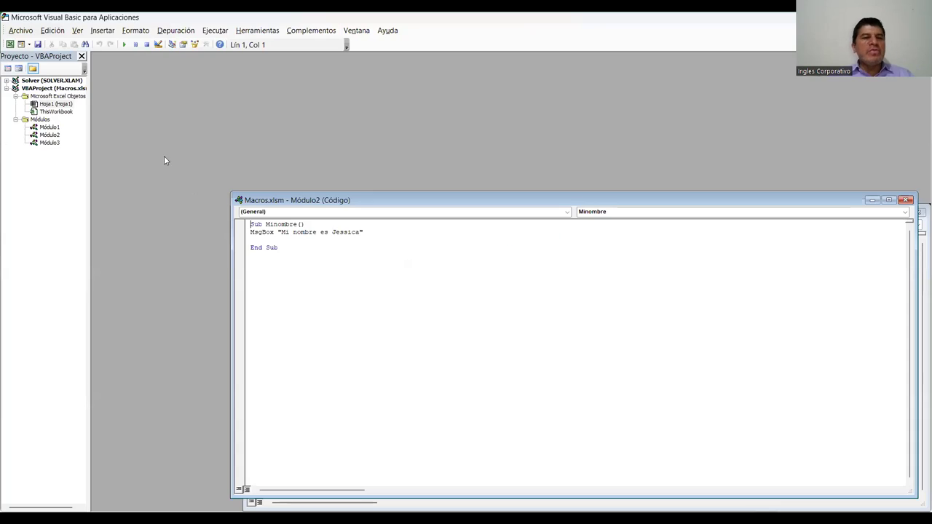
pyautogui.click(50, 127)
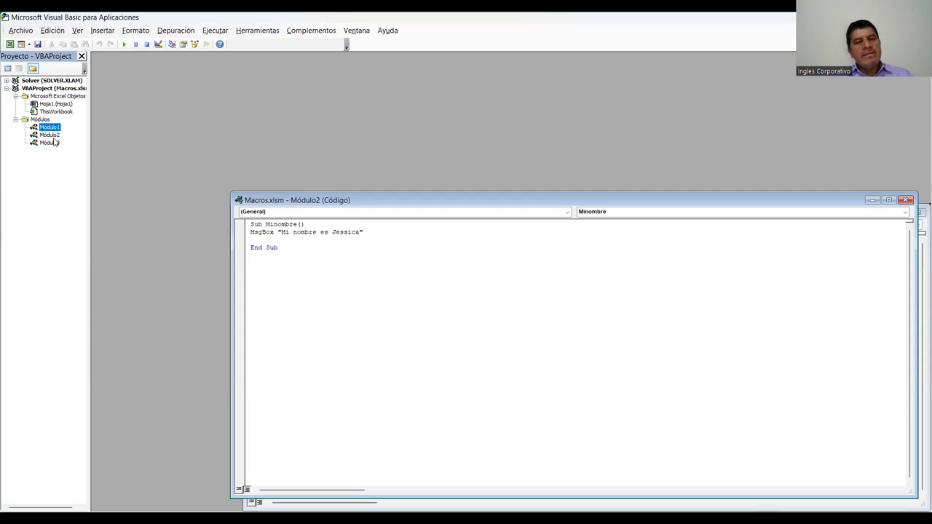
pyautogui.click(53, 136)
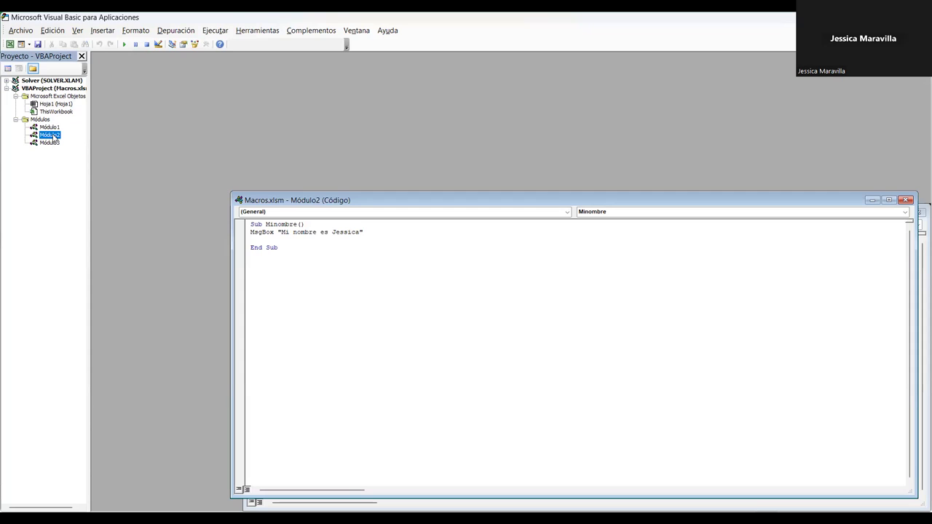
pyautogui.click(54, 145)
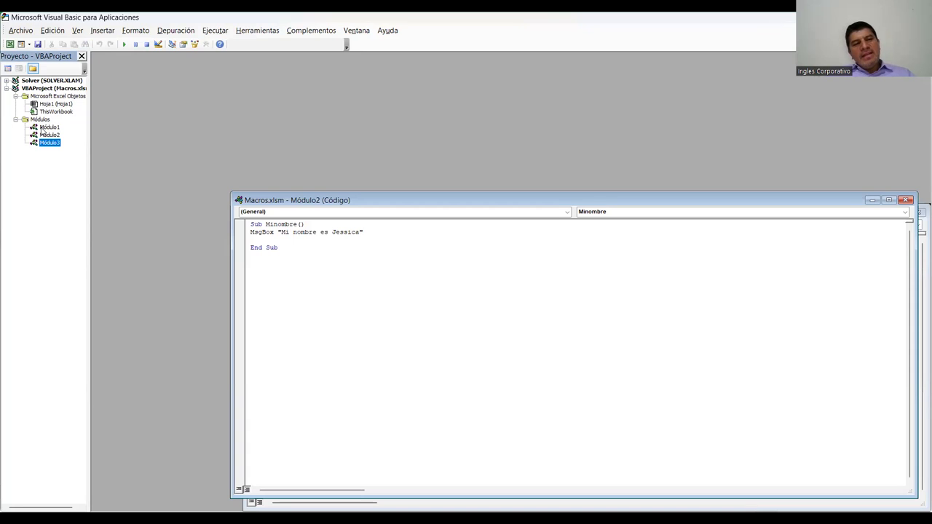
pyautogui.click(42, 129)
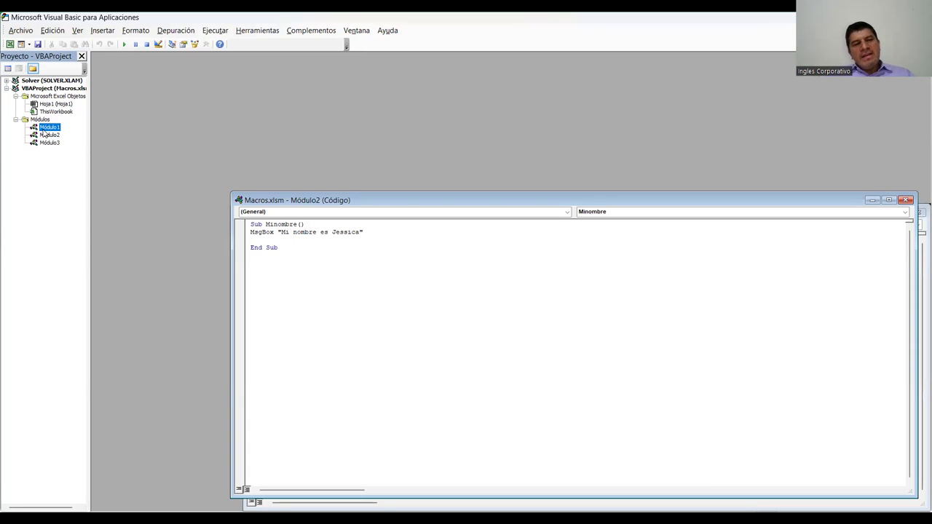
pyautogui.doubleClick(43, 128)
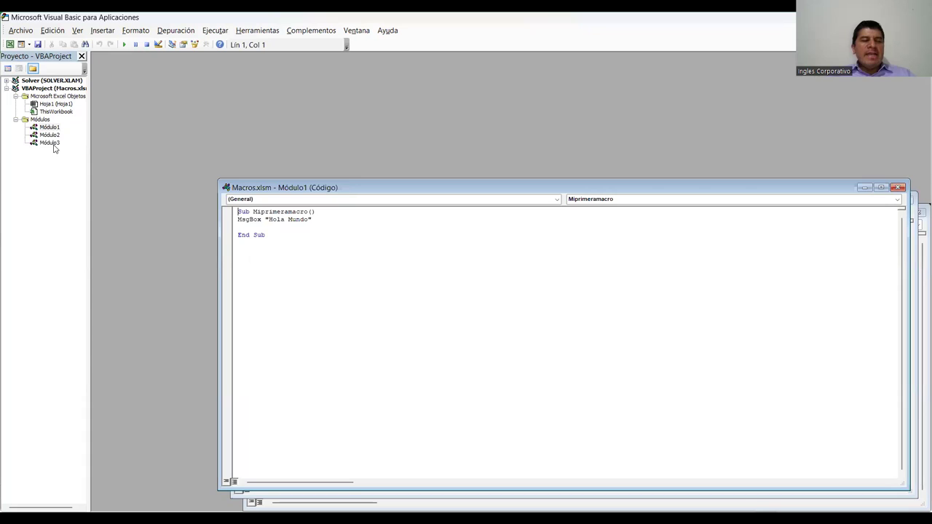
# - Open Módulo2's Minombre and Módulo3's Miedad code, then minimize both windows
pyautogui.doubleClick(48, 136)
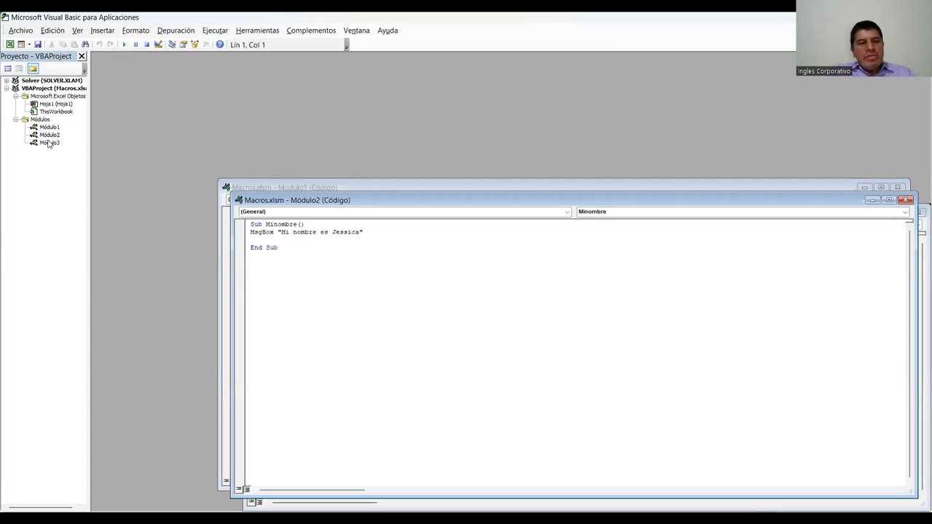
pyautogui.press('Down')
pyautogui.press('Return')
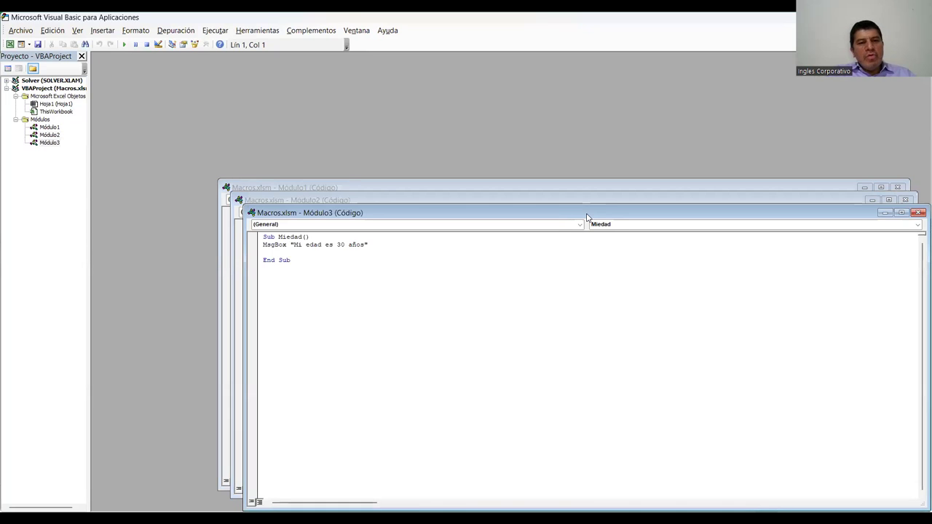
pyautogui.hotkey('alt', '-')
pyautogui.press('n')
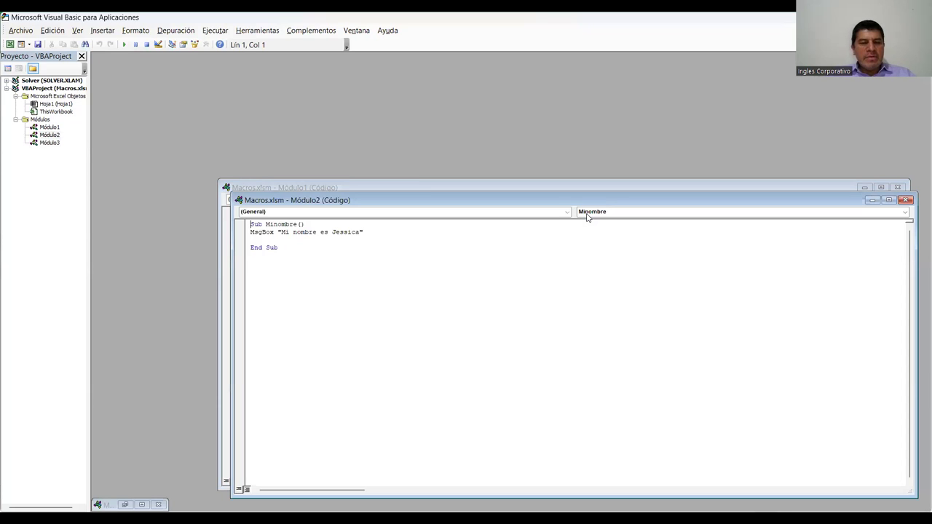
pyautogui.click(869, 202)
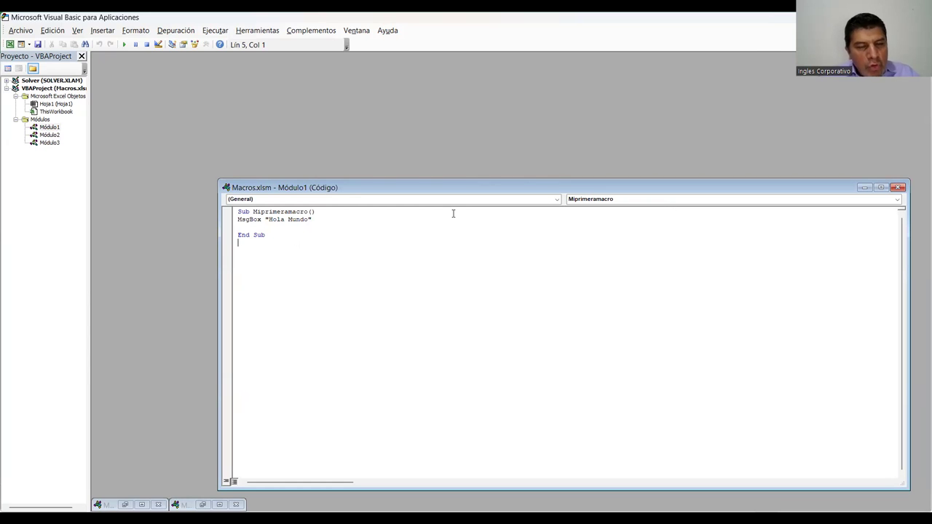
# - Move the Minombre macro out of Módulo2 and paste it below Miprimeramacro in Módulo1
pyautogui.click(880, 187)
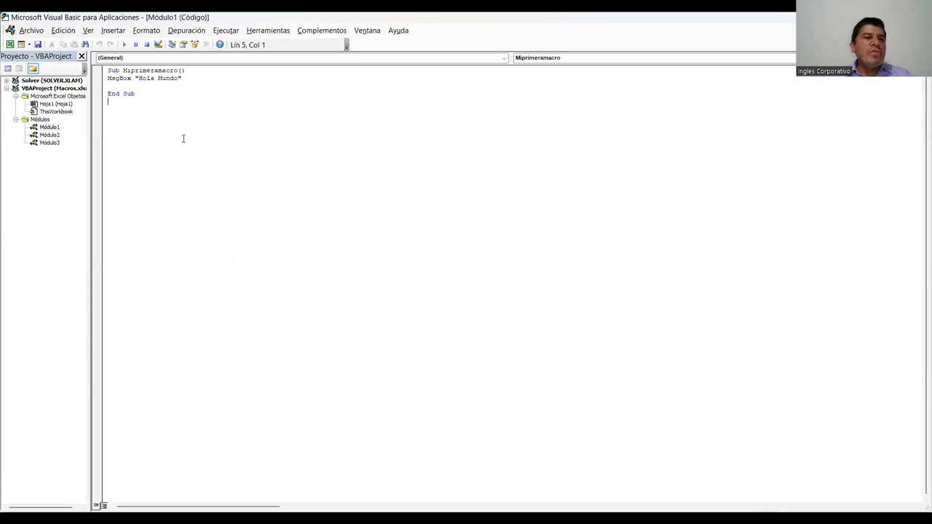
pyautogui.doubleClick(52, 136)
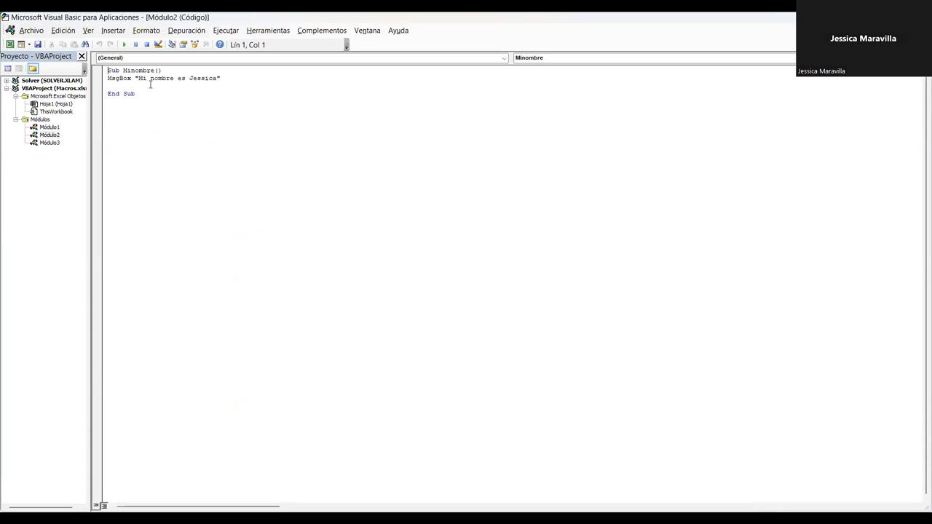
pyautogui.hotkey('ctrl', 'a')
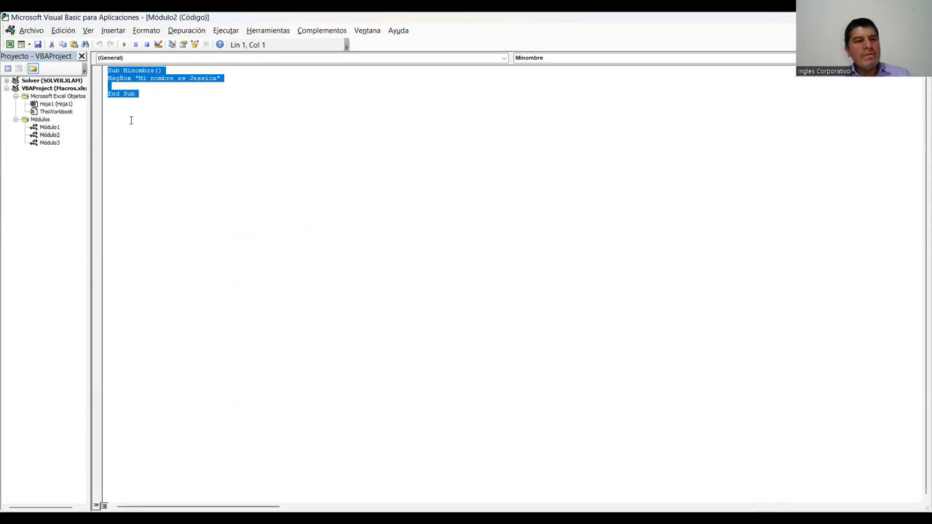
pyautogui.press('Delete')
pyautogui.doubleClick(49, 127)
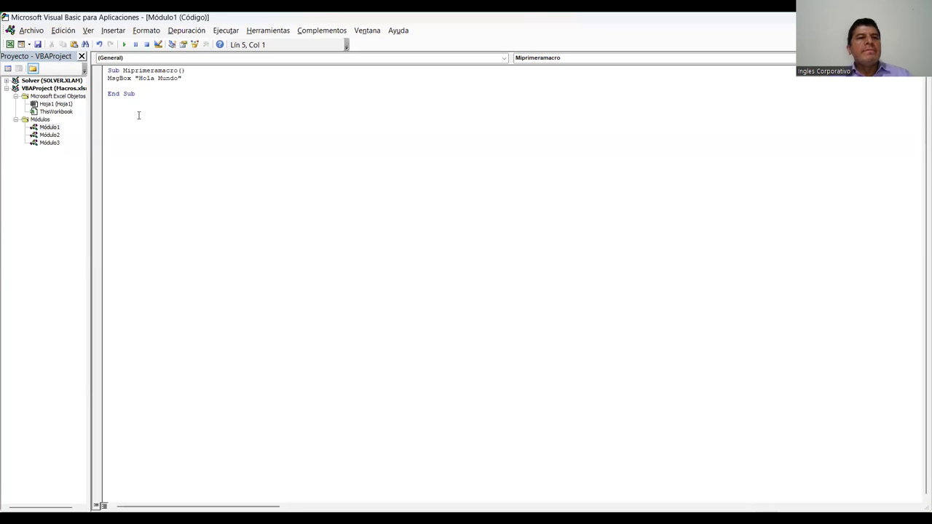
pyautogui.write('Sub Minombre() MsgBox "Mi nombre es Jessica"  End Sub')
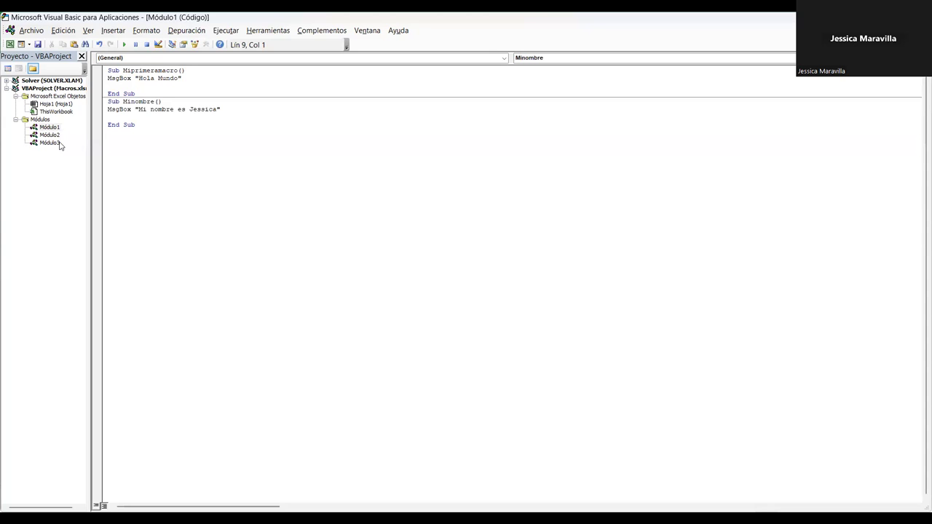
# - Paste the Miedad macro from Módulo3 at the end of Módulo1
pyautogui.doubleClick(60, 144)
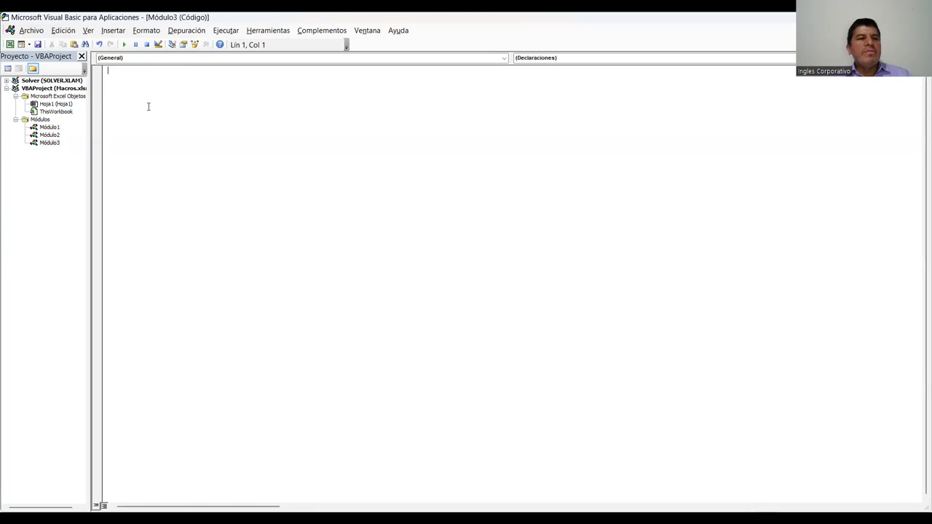
pyautogui.click(42, 129)
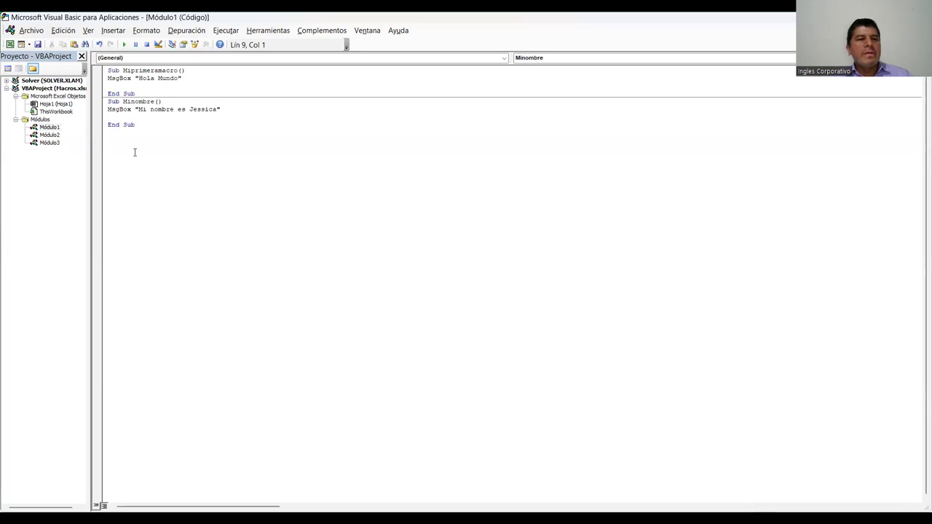
pyautogui.write('Sub Miedad() MsgBox "Mi edad es 30 años"  End Sub')
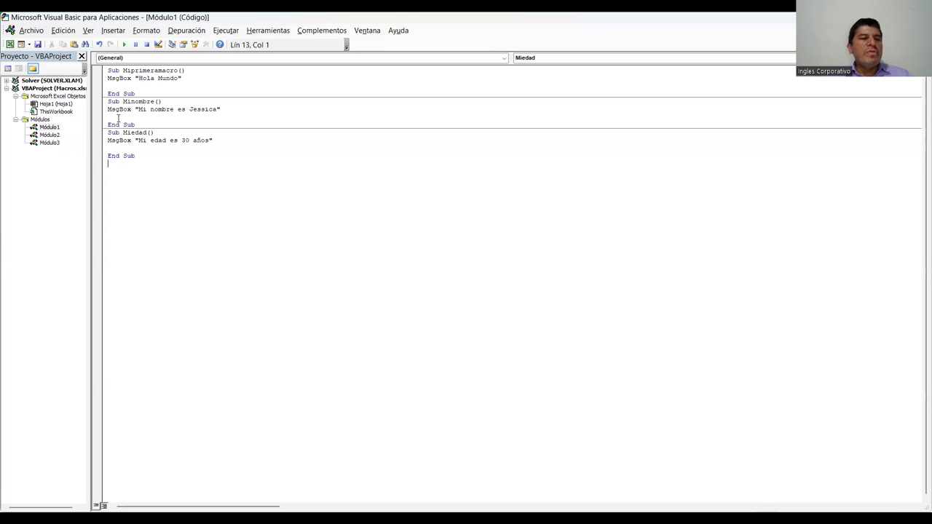
pyautogui.click(49, 135)
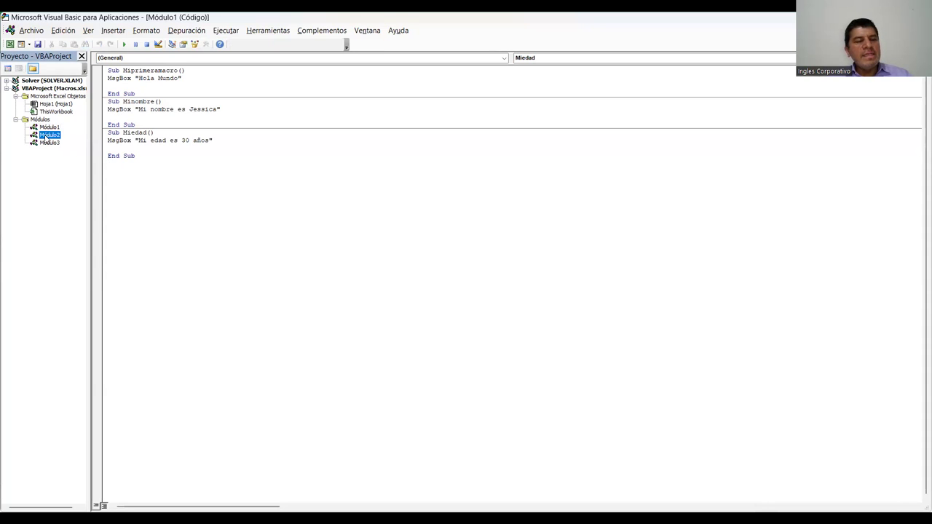
# - Remove Módulo2 from the project without exporting it
pyautogui.rightClick(46, 137)
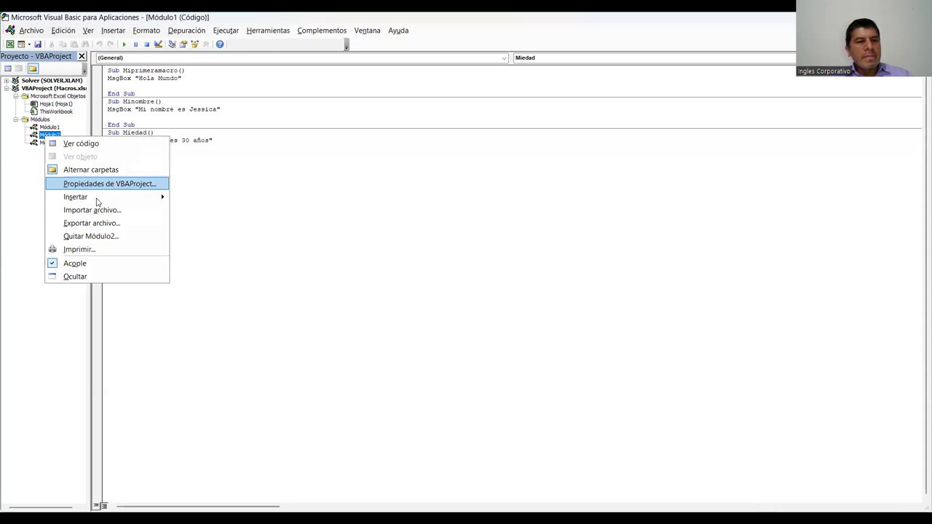
pyautogui.click(88, 238)
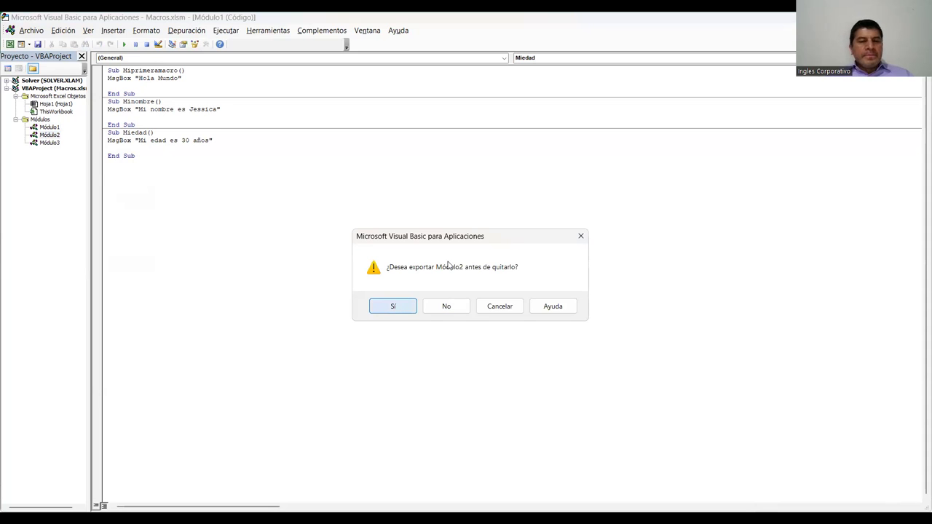
pyautogui.press('Return')
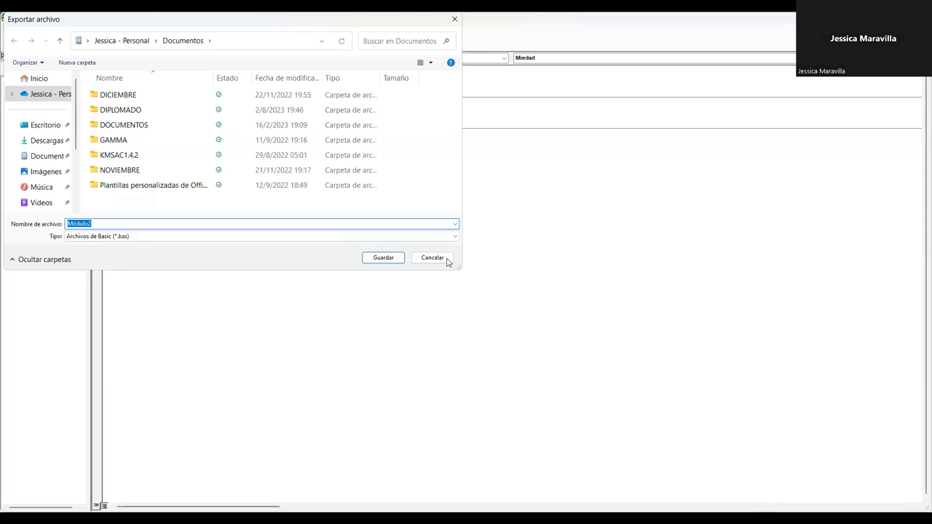
pyautogui.click(447, 261)
pyautogui.rightClick(50, 134)
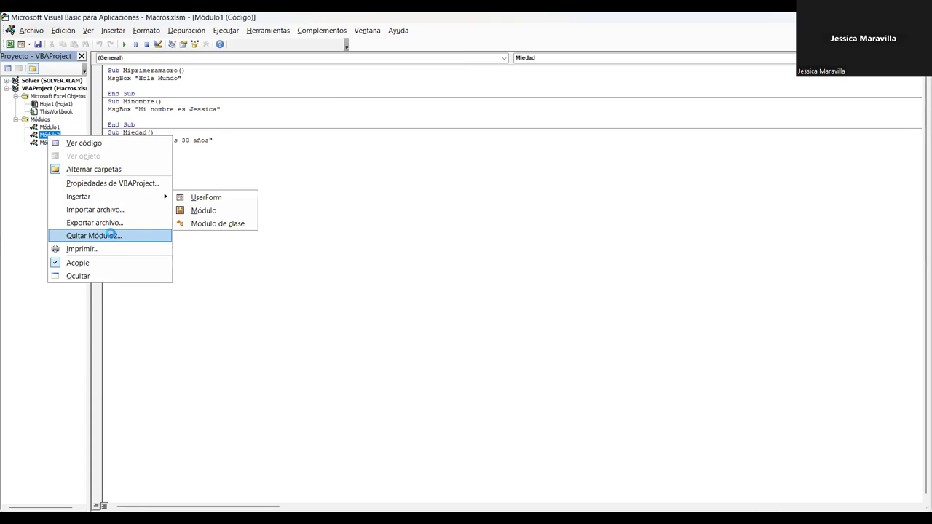
pyautogui.click(112, 236)
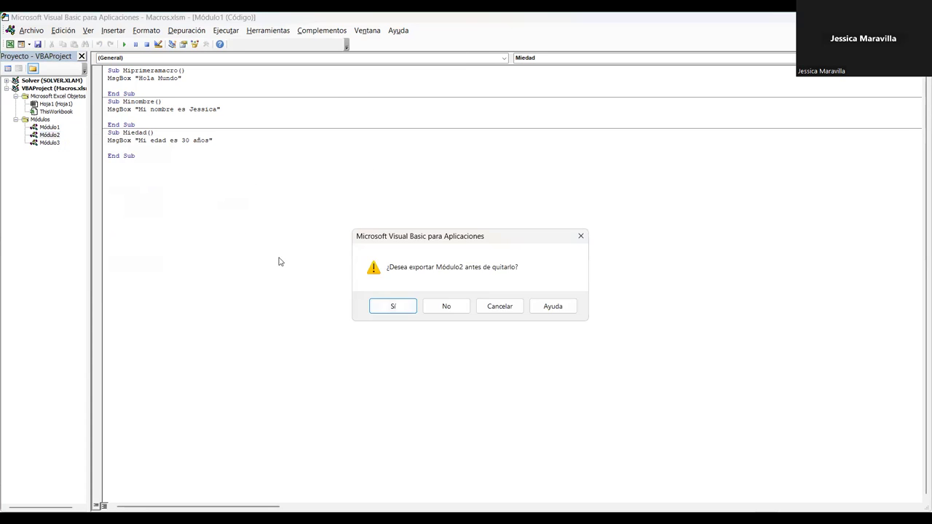
pyautogui.click(458, 306)
pyautogui.press('Return')
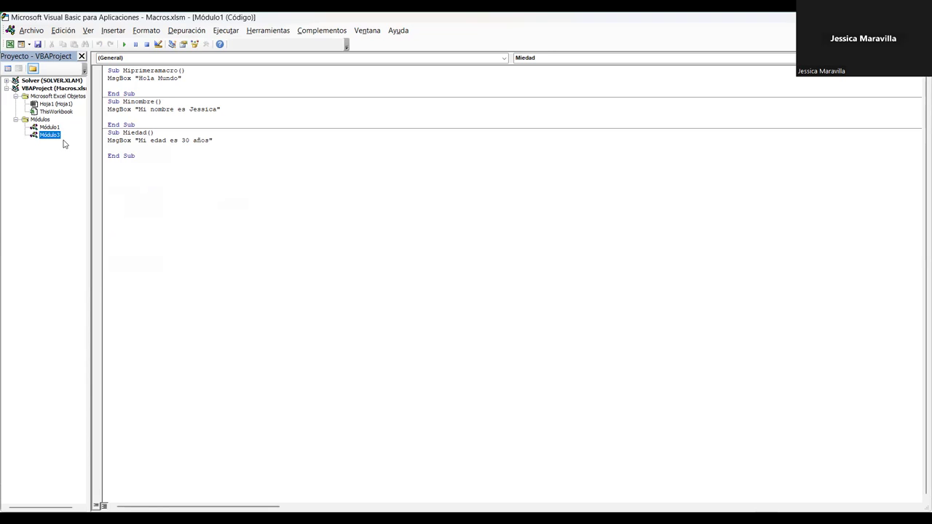
# - Remove Módulo3 from the project without exporting it
pyautogui.rightClick(55, 136)
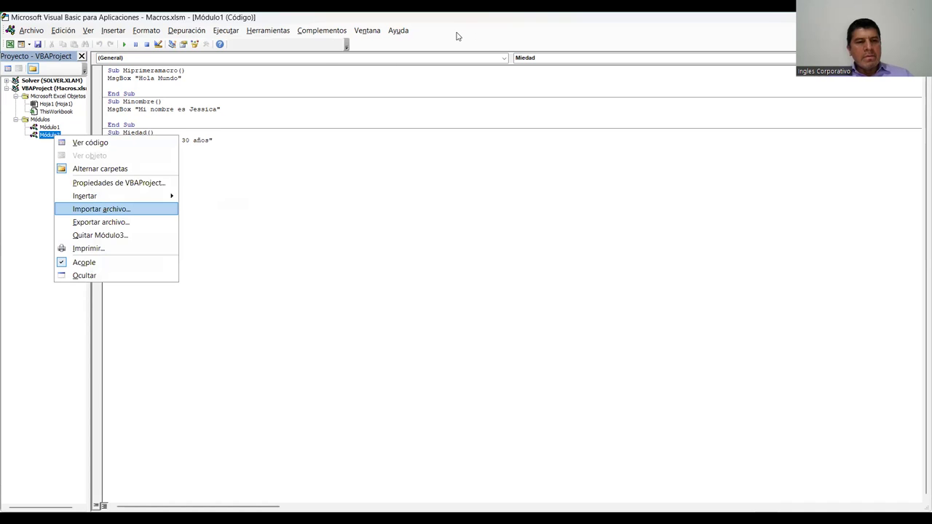
pyautogui.click(51, 138)
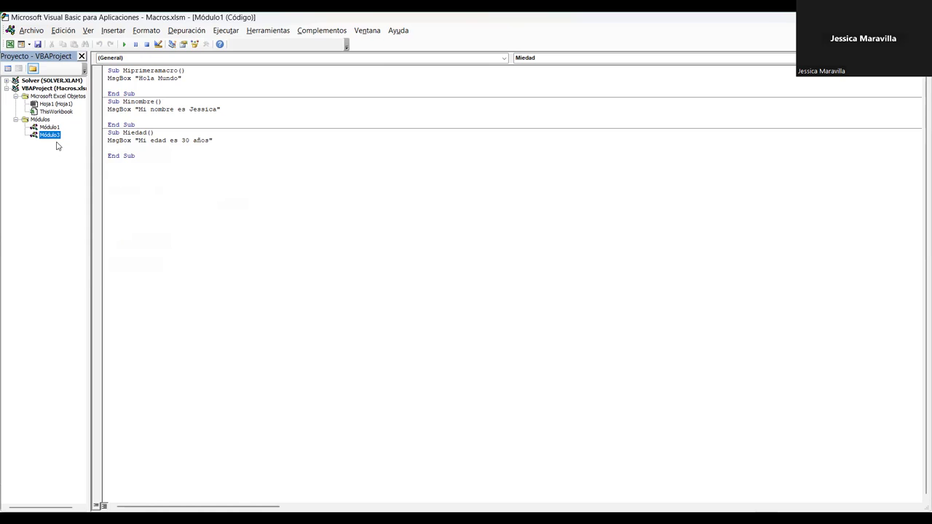
pyautogui.hotkey('shift', 'F10')
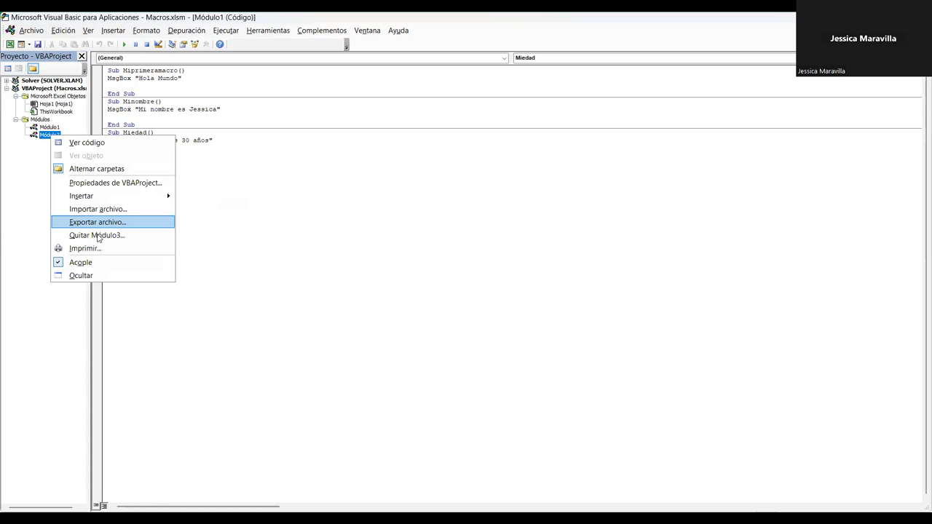
pyautogui.click(99, 237)
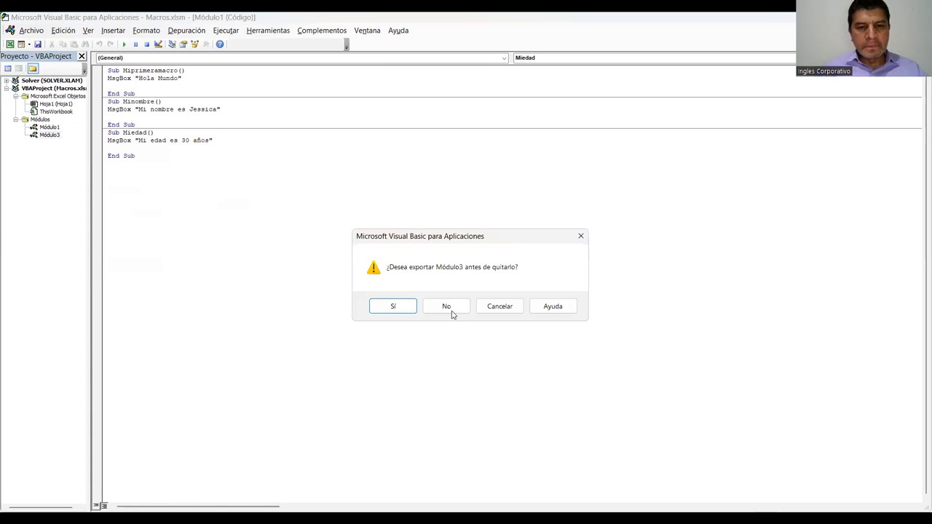
pyautogui.click(446, 306)
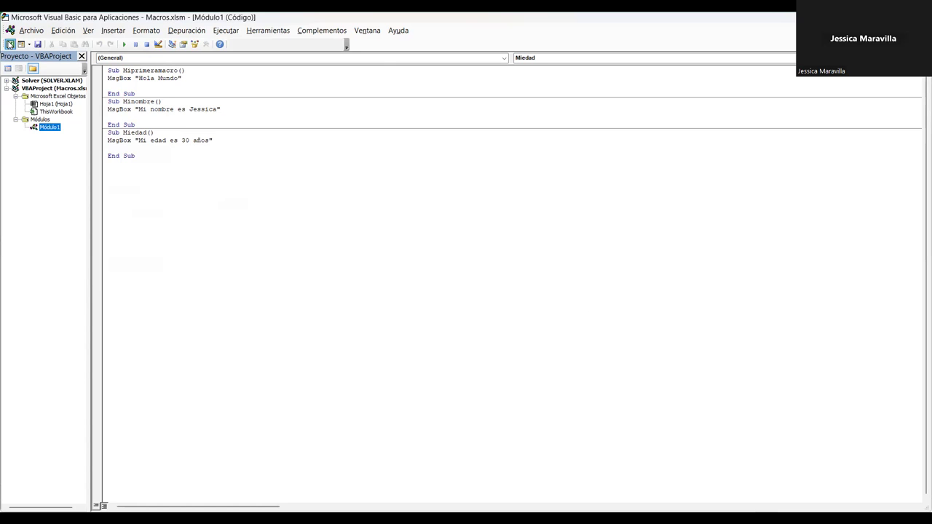
# - Run the Hola Mundo, Mi nombre and Mi edad buttons, closing each message box
pyautogui.click(10, 43)
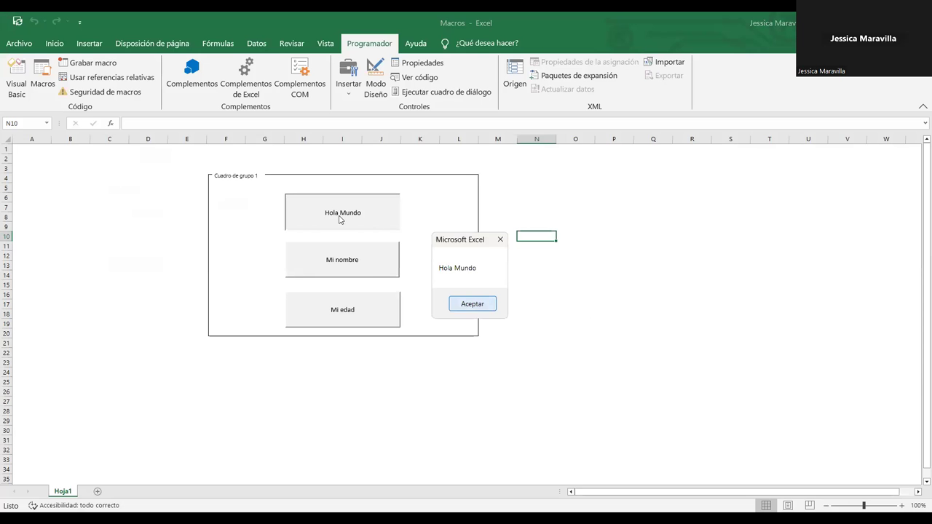
pyautogui.press('Return')
pyautogui.click(375, 267)
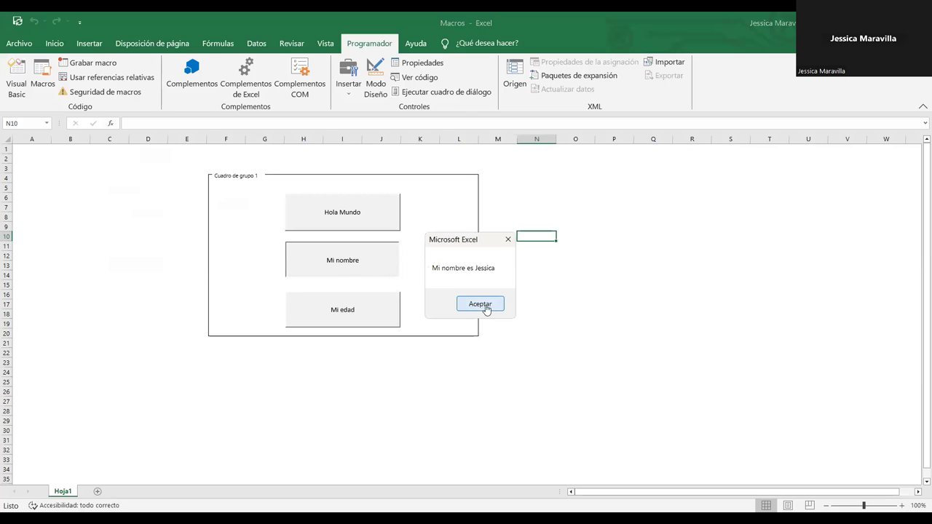
pyautogui.click(486, 308)
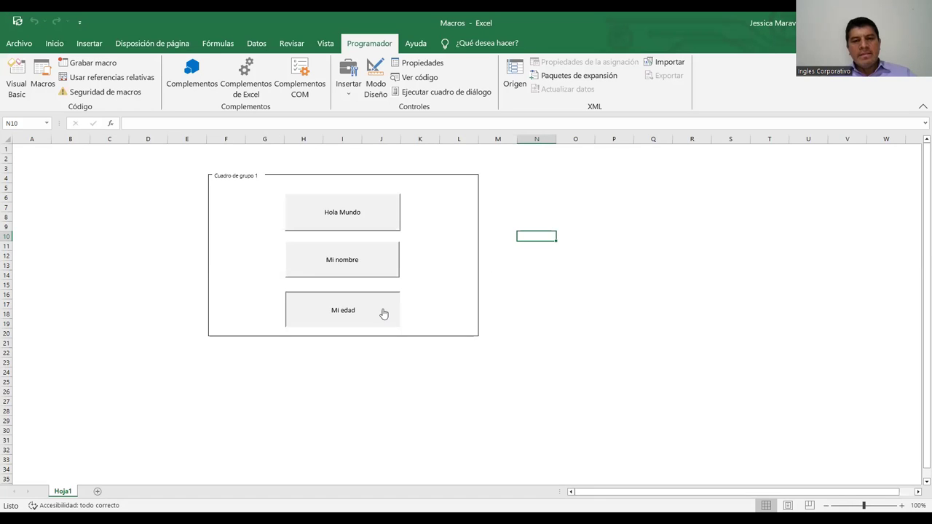
pyautogui.click(383, 313)
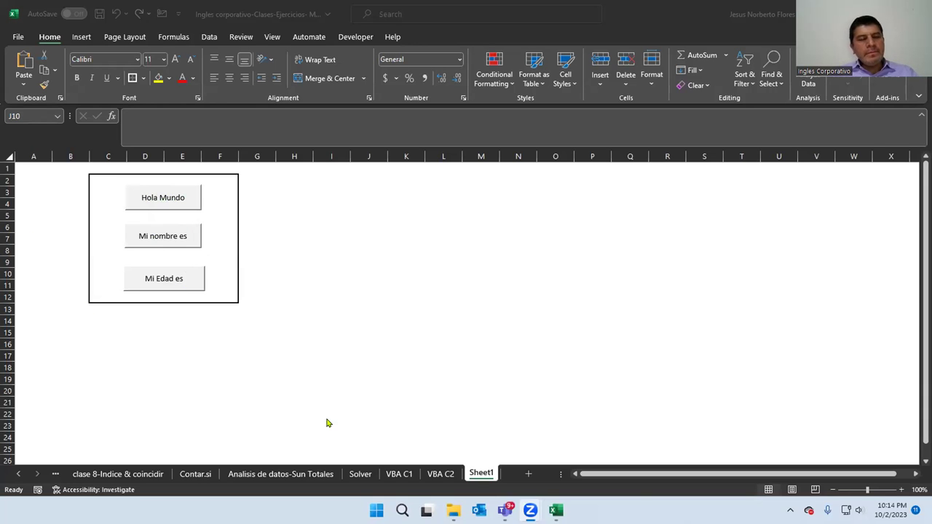
# - Maximize the VBA editor and select MsgBox in the Corp module's Mi_Edad macro
pyautogui.moveTo(555, 509)
pyautogui.click(580, 443)
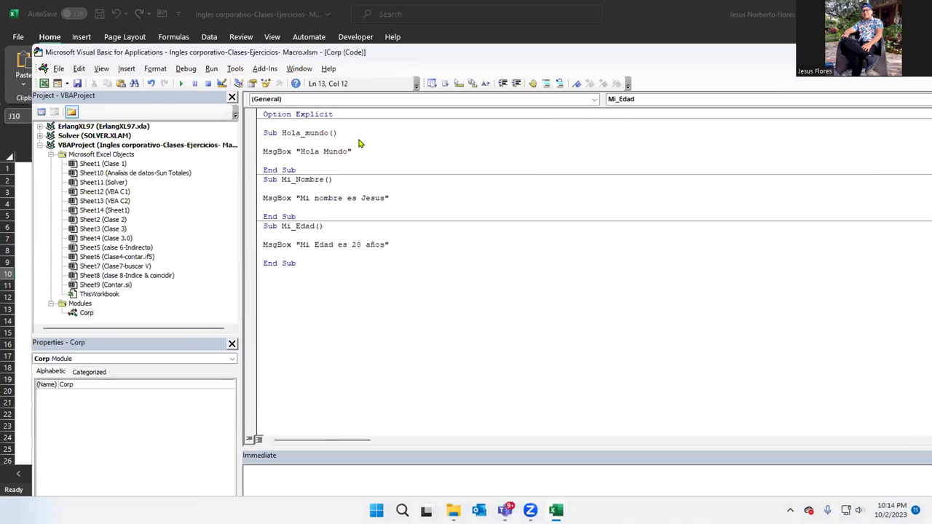
pyautogui.doubleClick(466, 72)
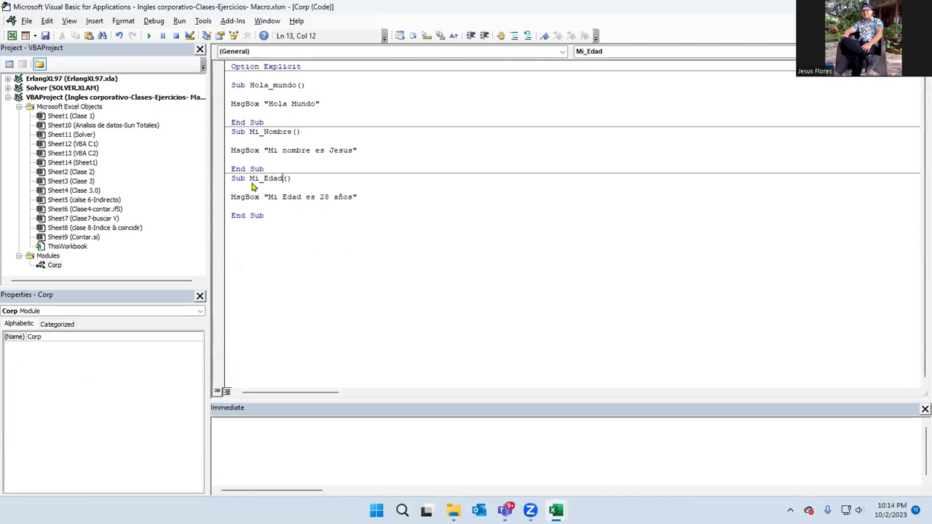
pyautogui.click(331, 206)
pyautogui.doubleClick(254, 197)
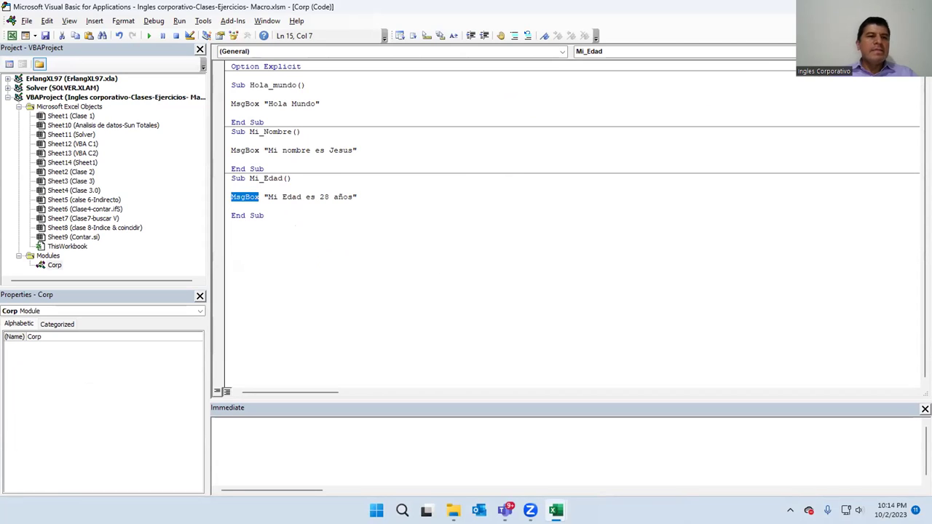
pyautogui.hotkey('alt', 'F11')
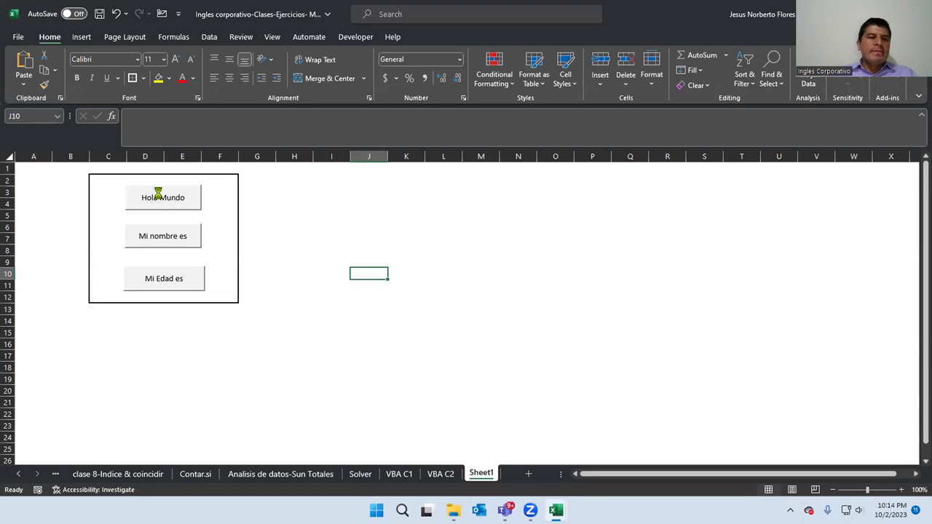
pyautogui.click(157, 194)
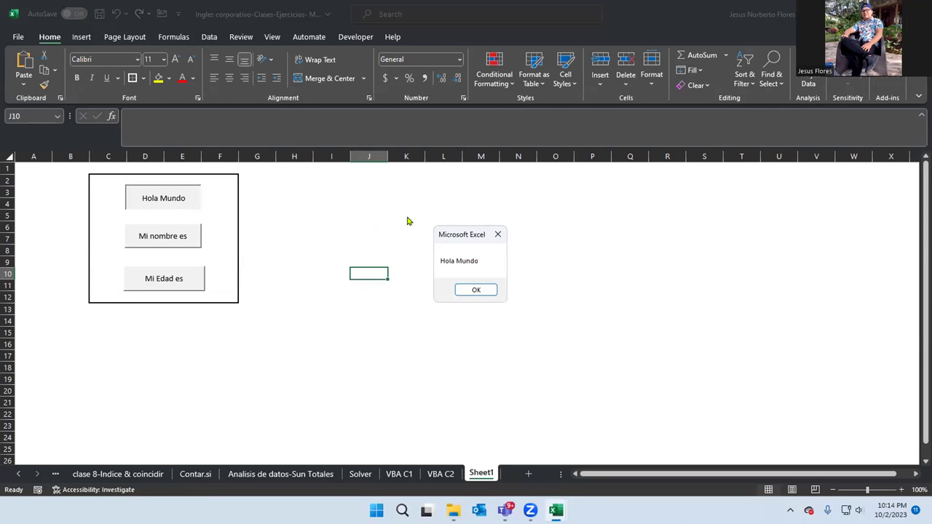
pyautogui.moveTo(433, 231); pyautogui.dragTo(289, 182)
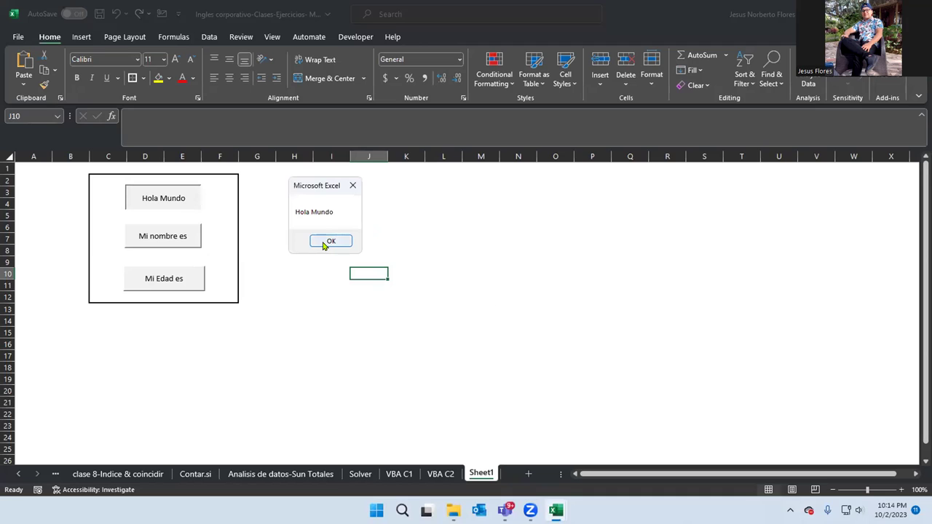
pyautogui.click(324, 244)
pyautogui.click(195, 235)
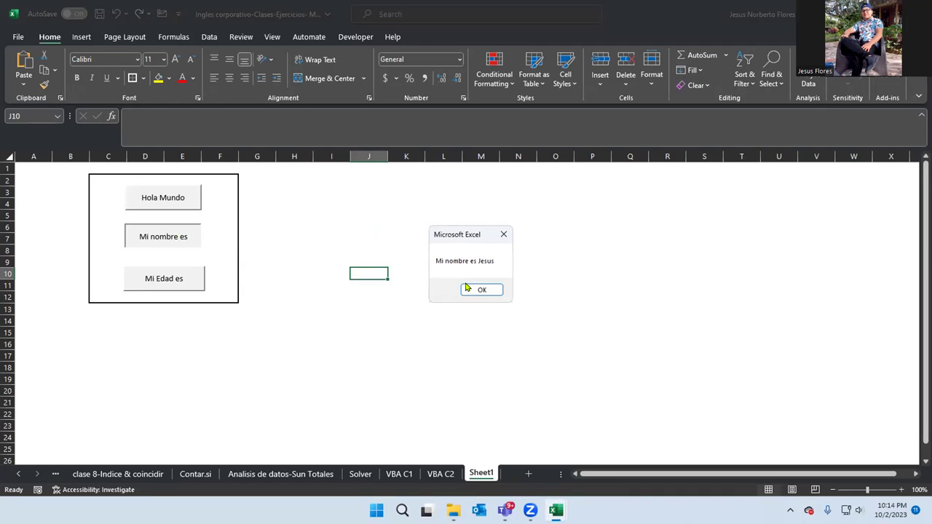
pyautogui.moveTo(460, 233); pyautogui.dragTo(357, 197)
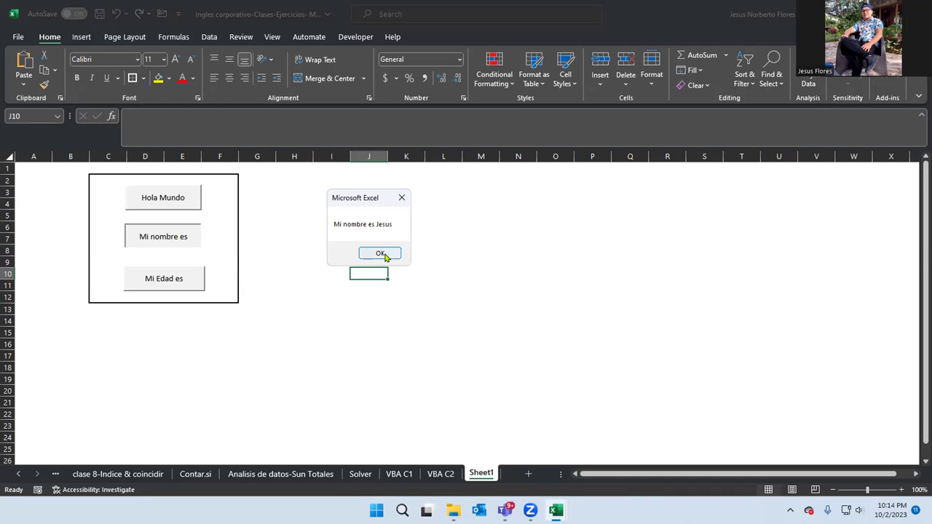
pyautogui.click(394, 257)
pyautogui.click(150, 275)
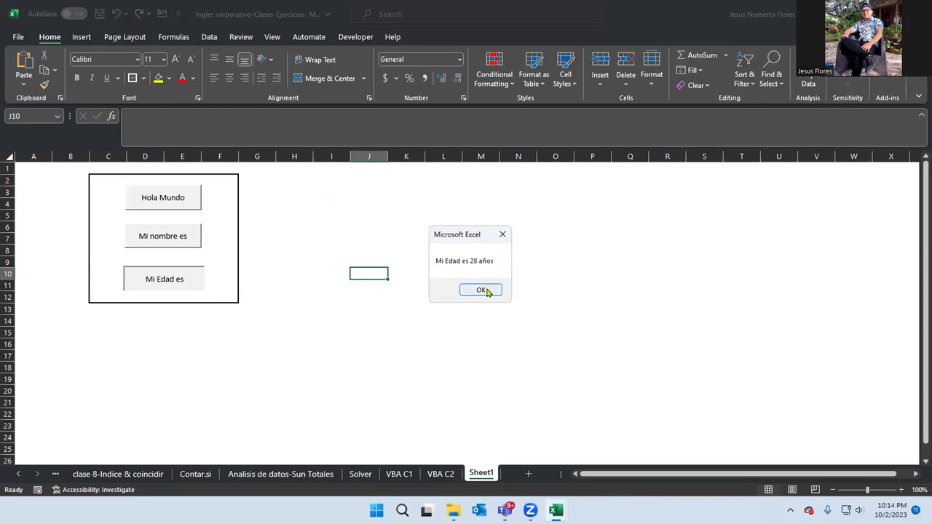
pyautogui.click(483, 288)
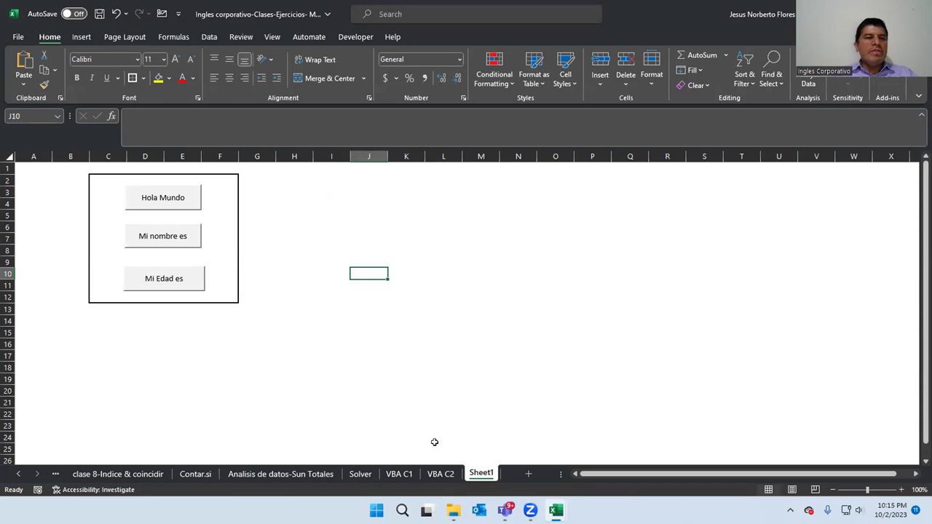
# - Review the Corp module's three message macros in the VBA editor, then return to the workbook
pyautogui.moveTo(555, 510)
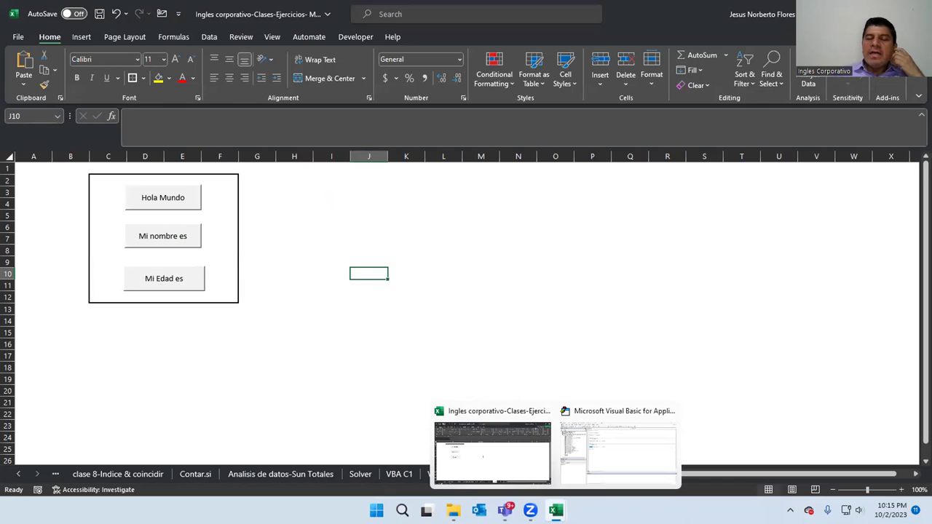
pyautogui.click(577, 439)
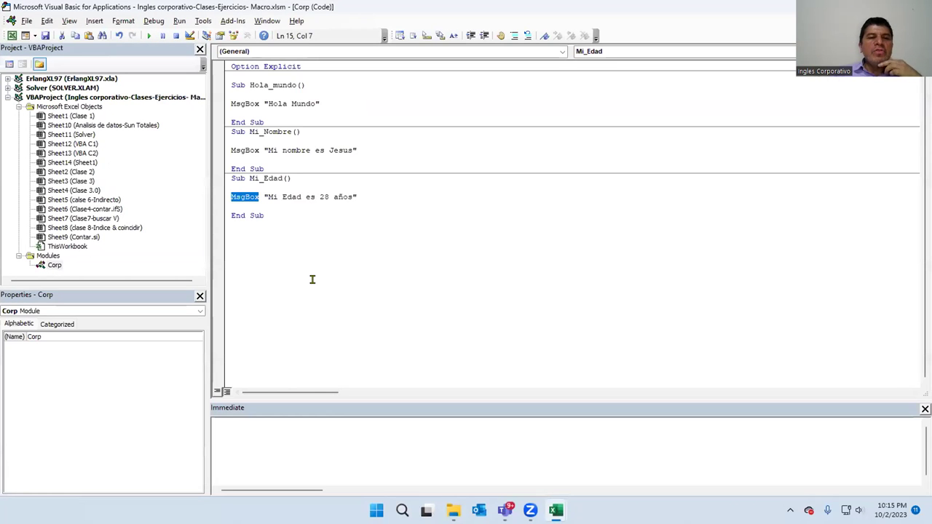
pyautogui.click(340, 225)
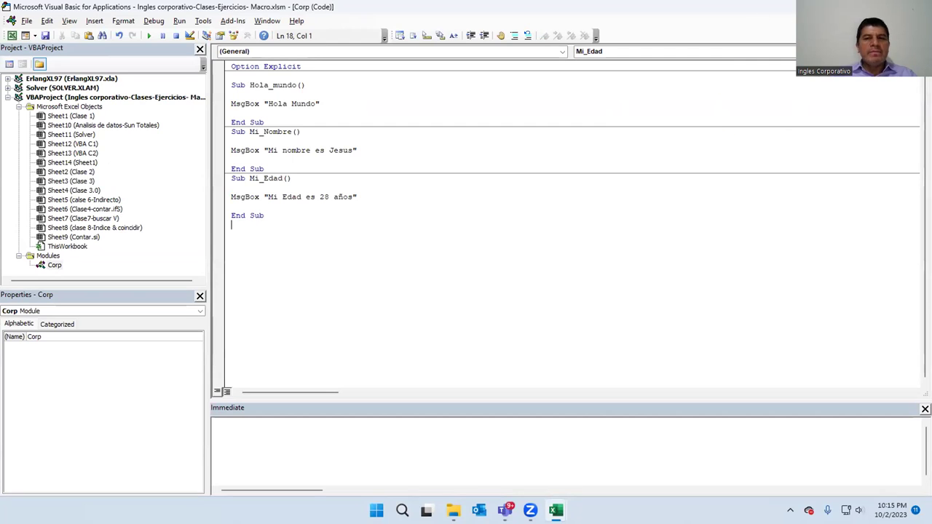
pyautogui.hotkey('alt', 'F11')
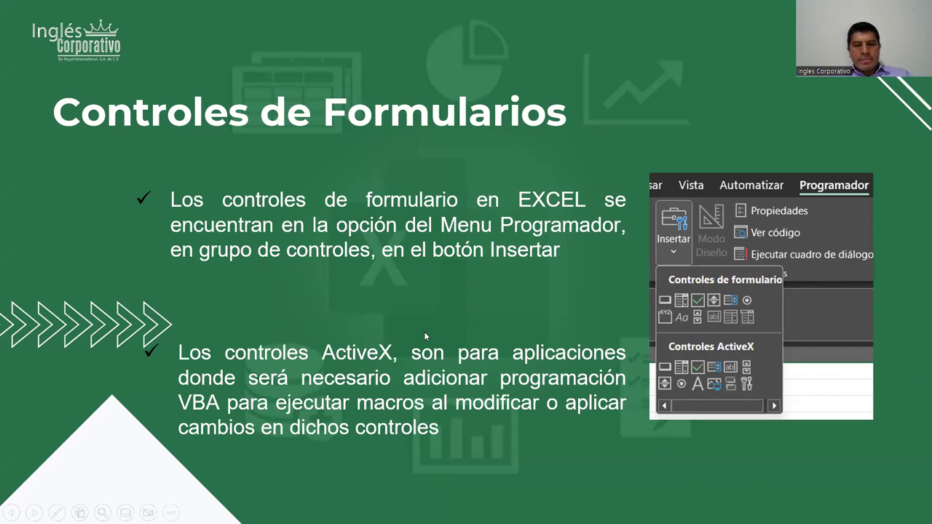
# - Advance the slideshow to the Botones de Control de Formularios slide
pyautogui.click(408, 370)
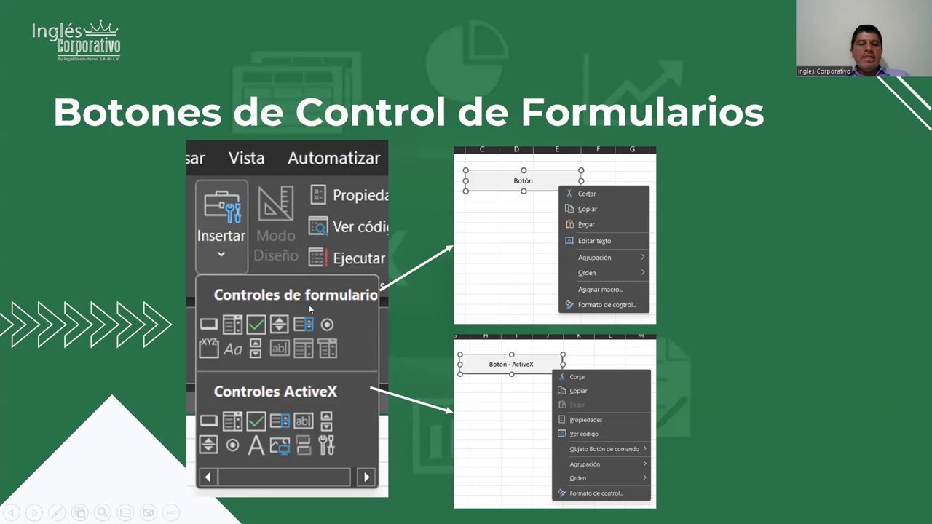
# - Advance past the Códigos de programación Formularios slide to the 5.2 ejemplo Controles formularios workbook
pyautogui.click(698, 331)
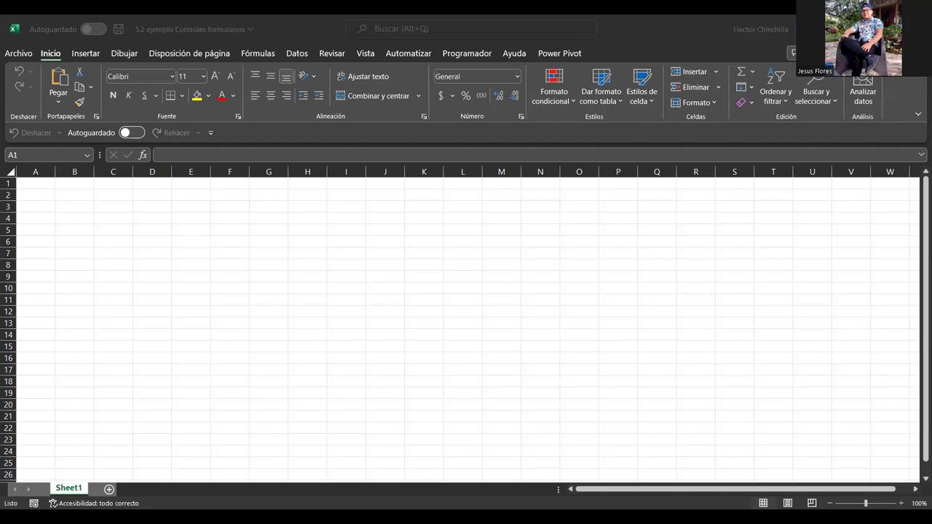
# - Enter the title 'Registros de Notas' in cell B2 of the blank workbook
pyautogui.click(45, 230)
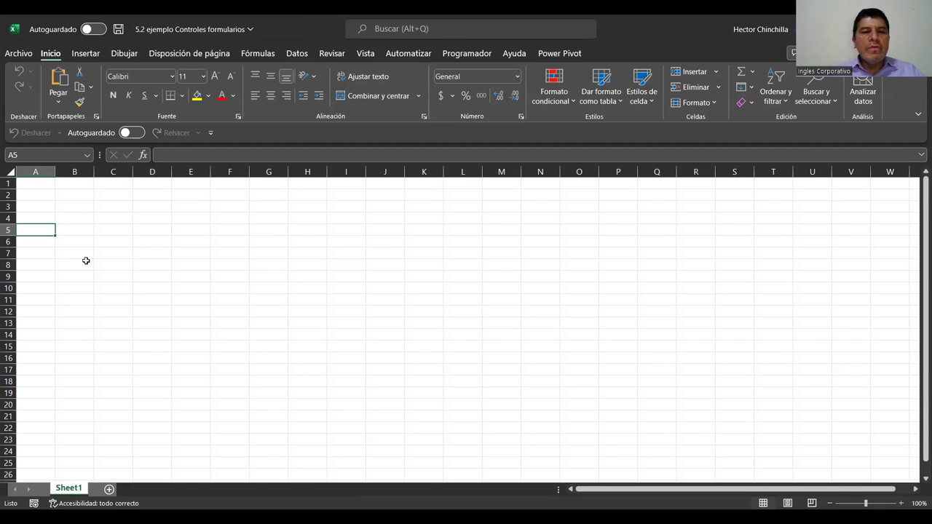
pyautogui.click(154, 219)
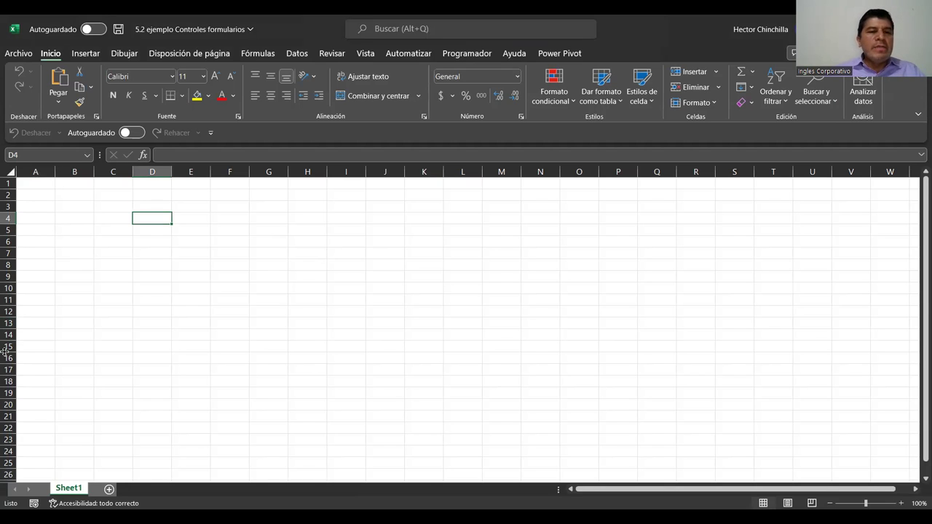
pyautogui.press('Up')
pyautogui.press('Up')
pyautogui.press('Up')
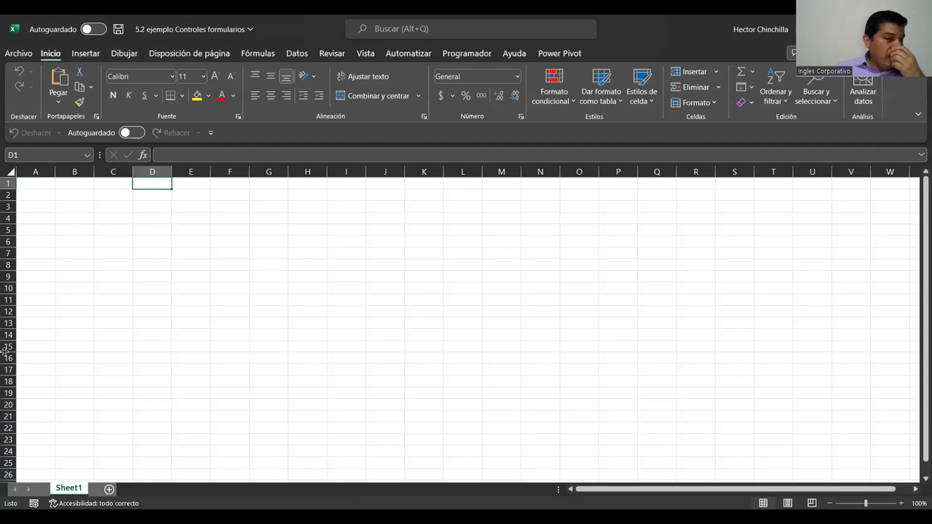
pyautogui.press('Left')
pyautogui.press('Left')
pyautogui.press('Left')
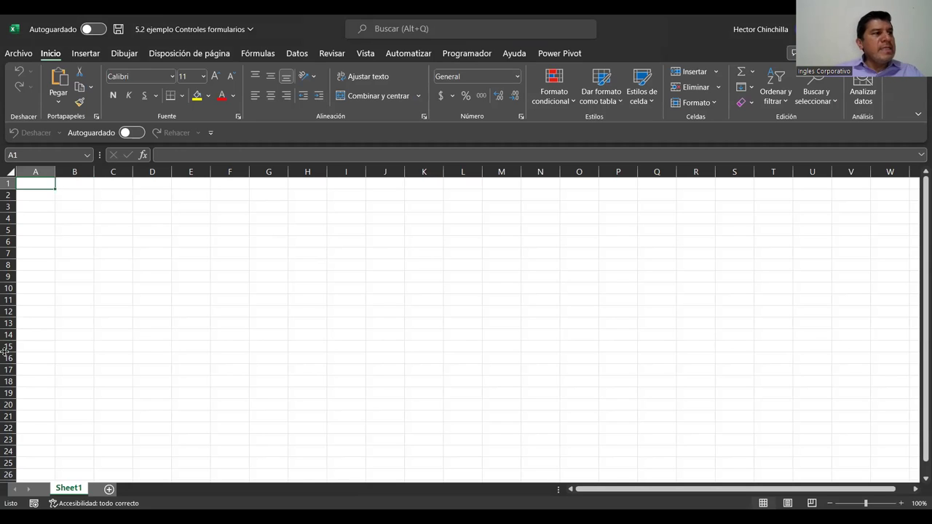
pyautogui.press('Down')
pyautogui.press('Right')
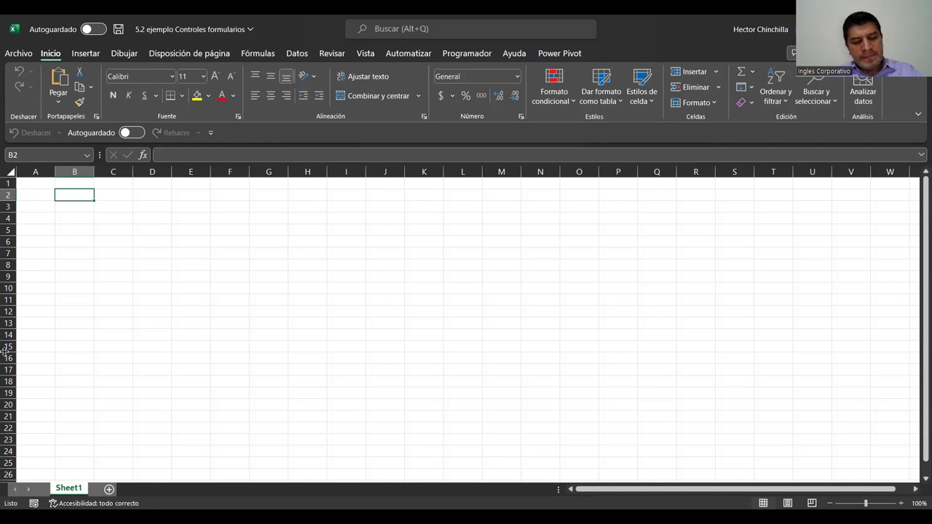
pyautogui.write('REgistros de')
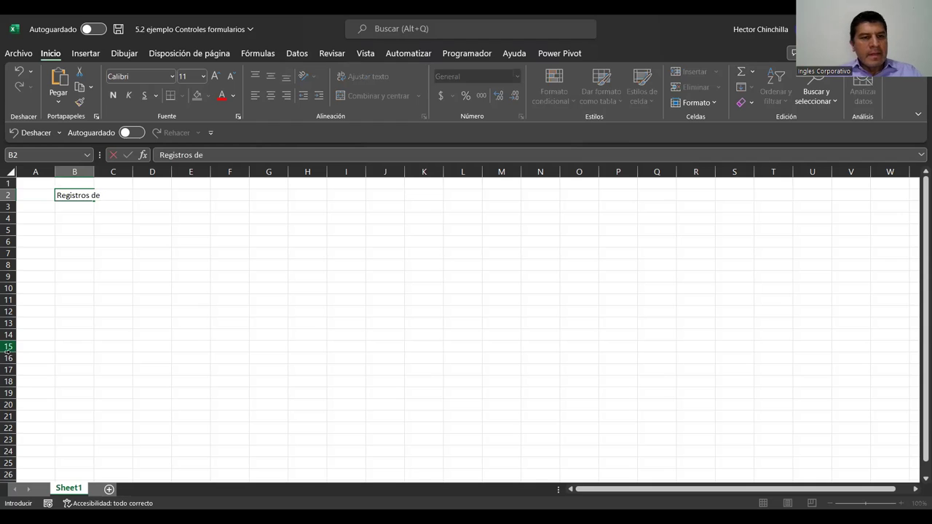
pyautogui.write(' Notas')
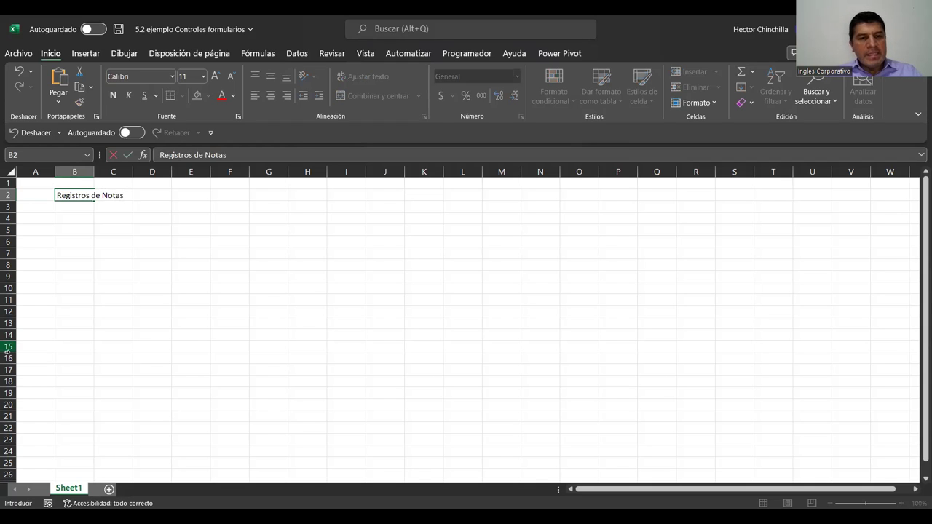
pyautogui.press('Return')
# - Merge and centre the title across B2:C2 and make it bold
pyautogui.press('Up')
pyautogui.press('Down')
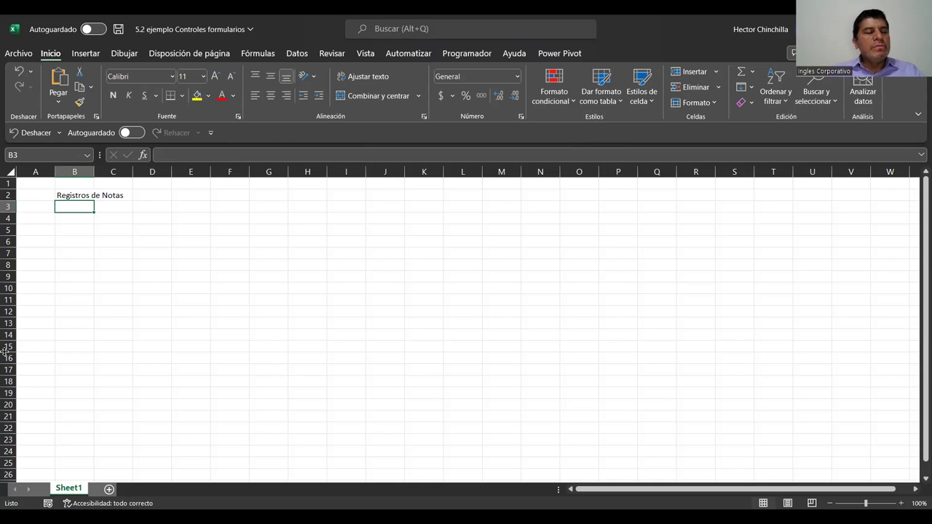
pyautogui.press('Down')
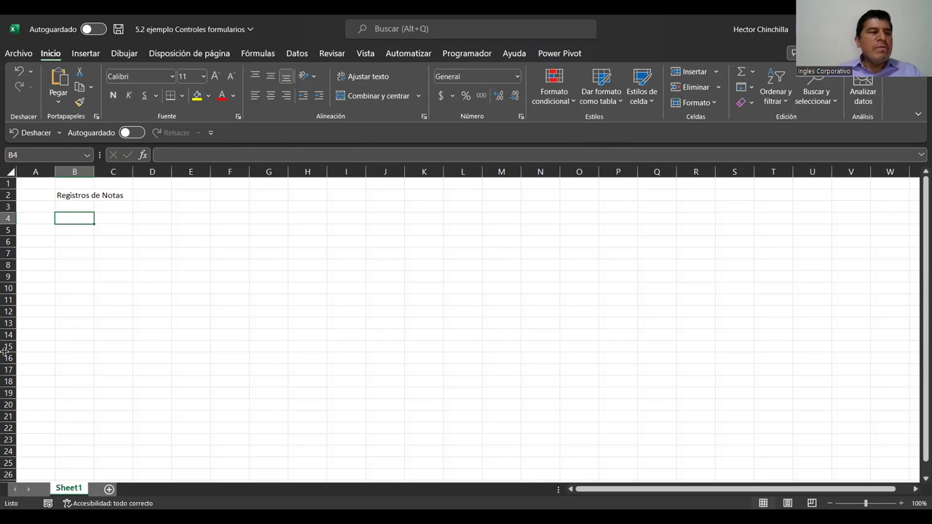
pyautogui.press('Up')
pyautogui.press('Up')
pyautogui.press('Up')
pyautogui.press('Right')
pyautogui.press('Right')
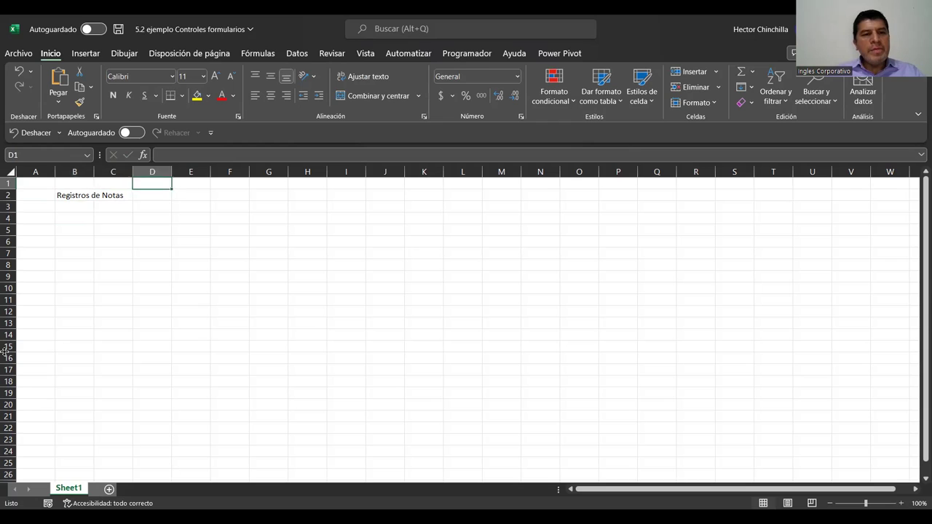
pyautogui.press('Right')
pyautogui.press('Down')
pyautogui.press('Left')
pyautogui.press('Left')
pyautogui.press('Left')
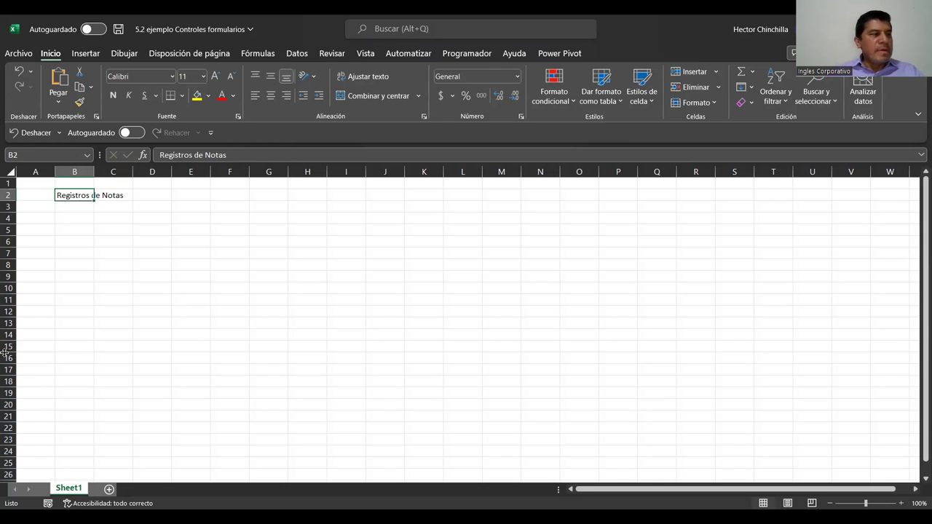
pyautogui.hotkey('shift', 'Right')
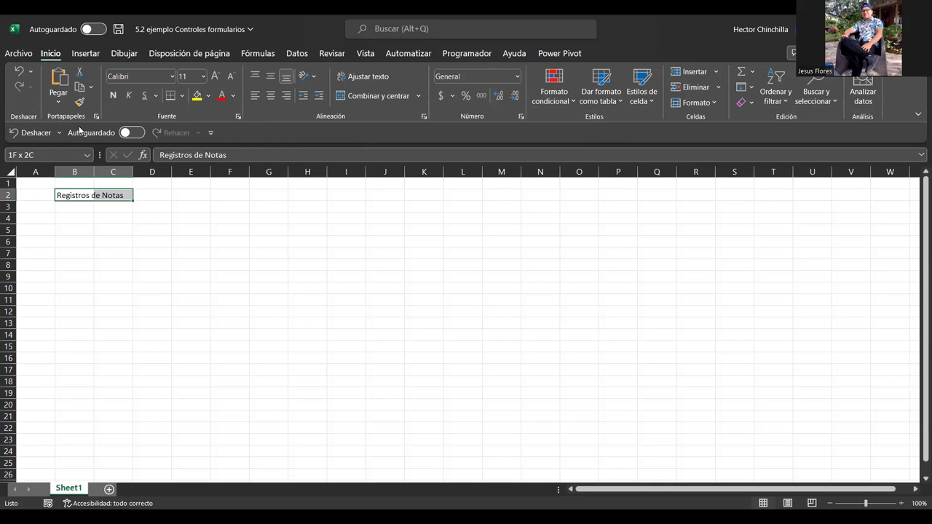
pyautogui.click(356, 101)
pyautogui.click(112, 96)
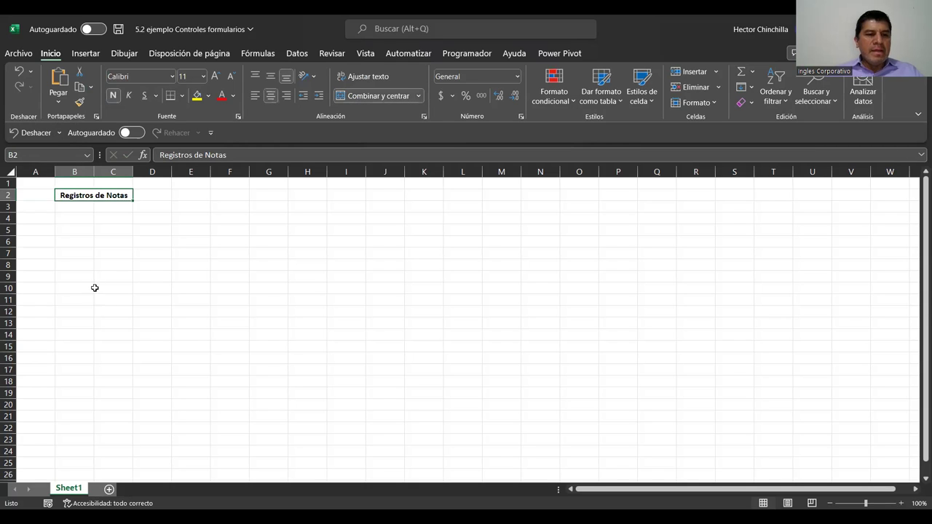
pyautogui.click(89, 265)
pyautogui.press('Up')
pyautogui.press('Up')
pyautogui.press('Up')
pyautogui.press('Up')
pyautogui.press('Up')
pyautogui.press('Up')
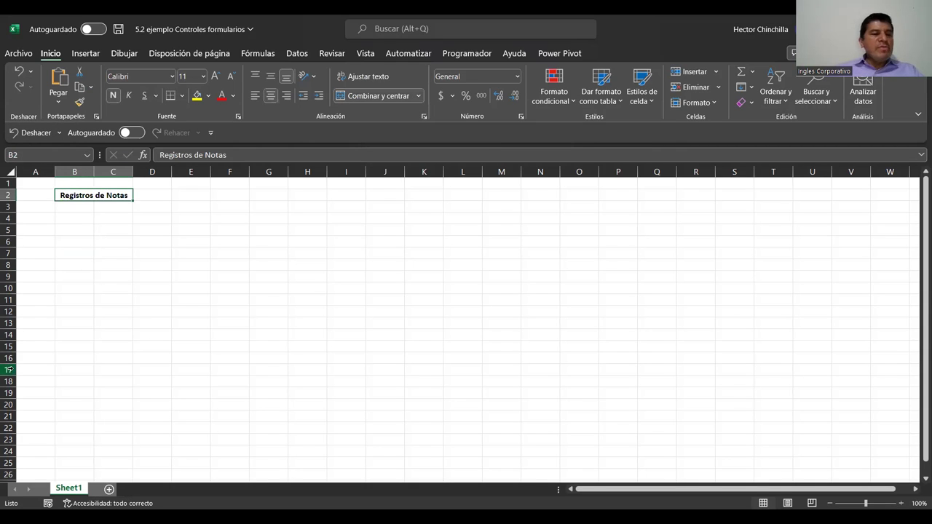
pyautogui.press('Right')
pyautogui.press('Right')
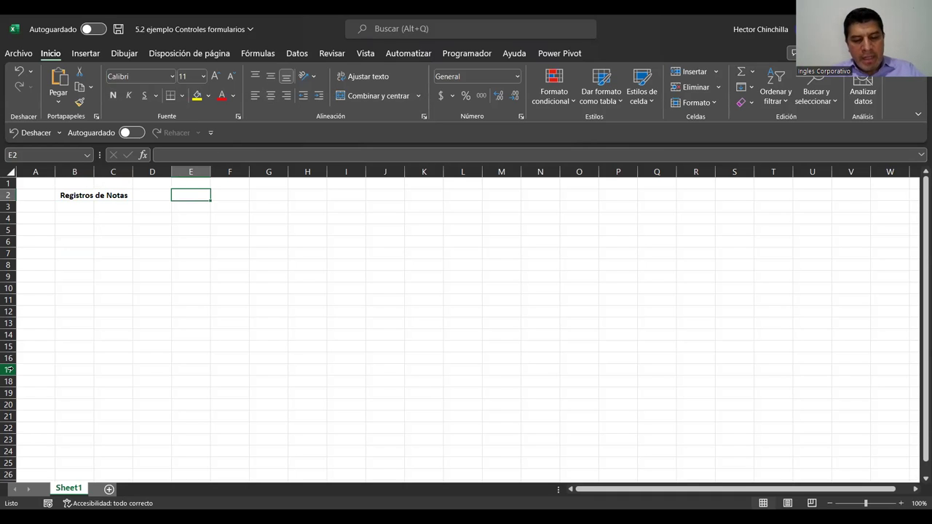
# - Label cell E2 'paso 1' beside the Registros de Notas title
pyautogui.write('paso 1')
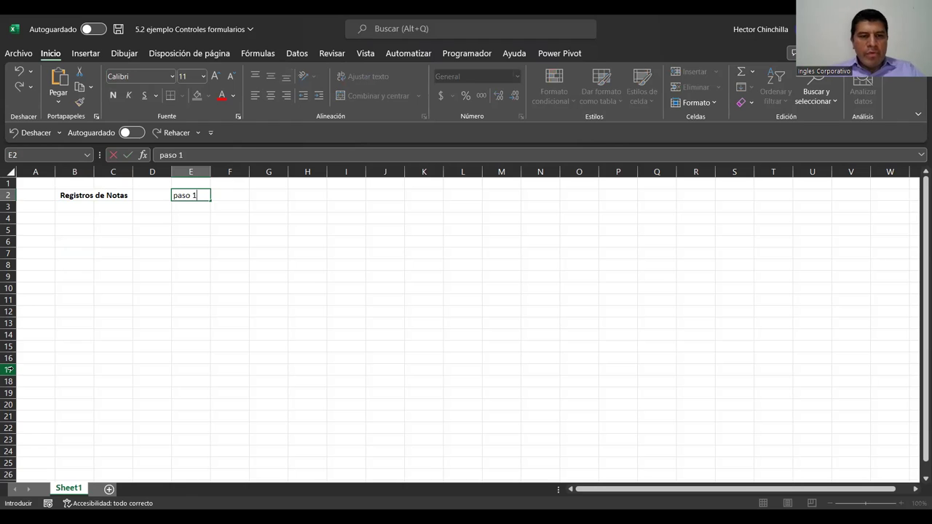
pyautogui.press('Return')
pyautogui.press('Up')
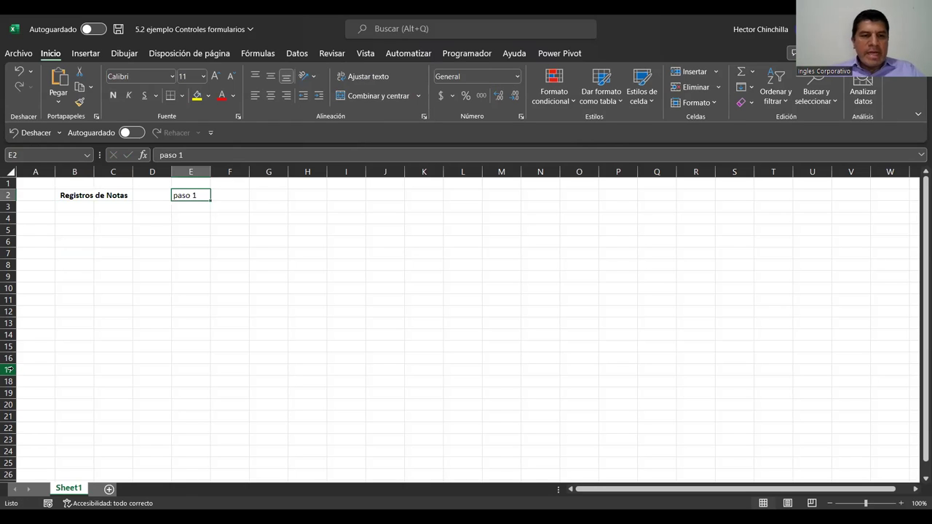
pyautogui.press('Left')
pyautogui.press('Left')
pyautogui.press('Left')
pyautogui.press('Down')
pyautogui.press('Down')
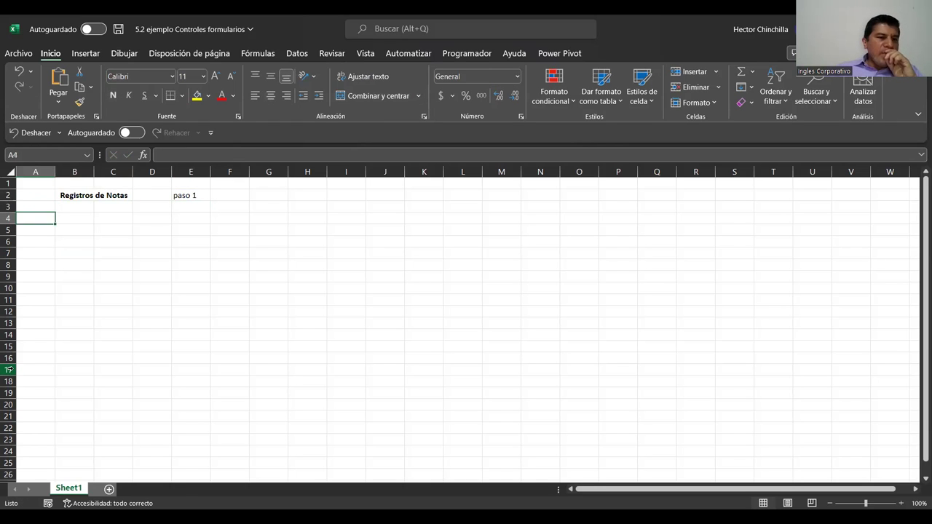
pyautogui.press('Right')
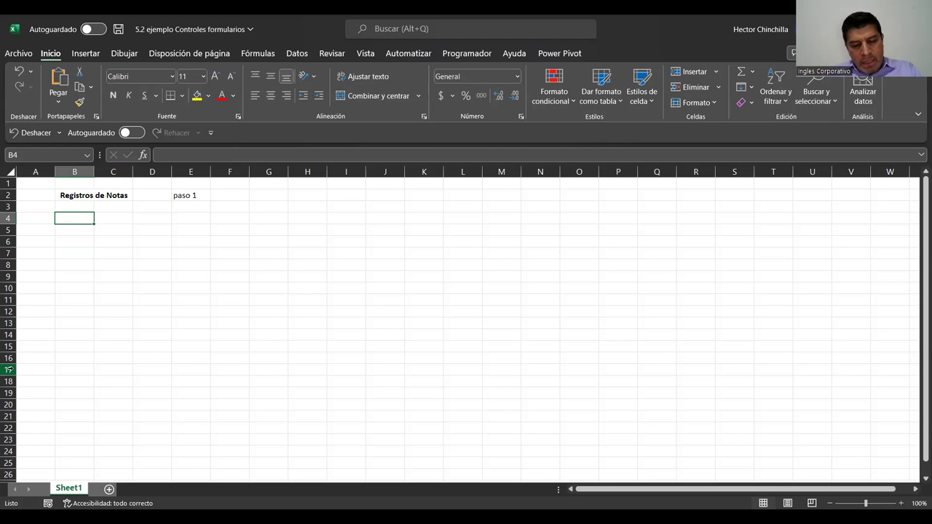
# - Enter the labels Nombre, Curso, Examen and Laboratorio down B4:B7
pyautogui.write('Nombre')
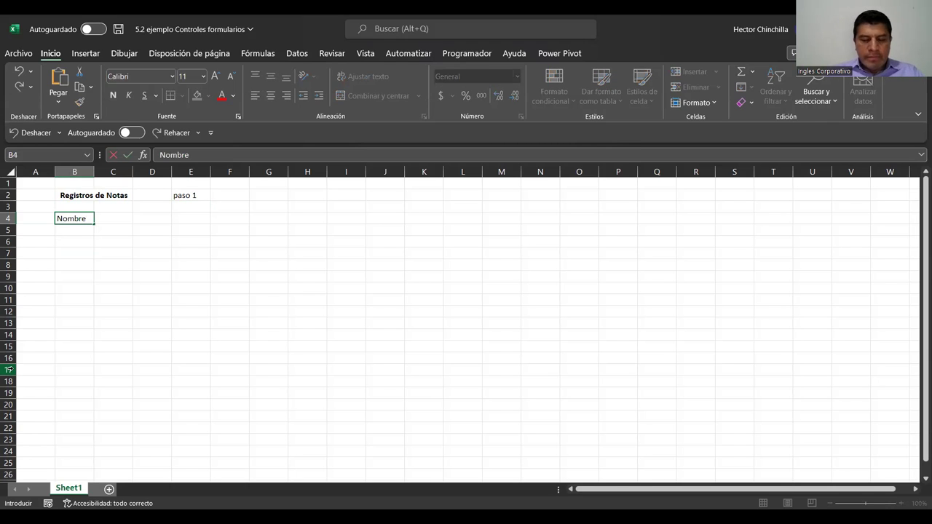
pyautogui.press('Return')
pyautogui.write('Curso')
pyautogui.press('Return')
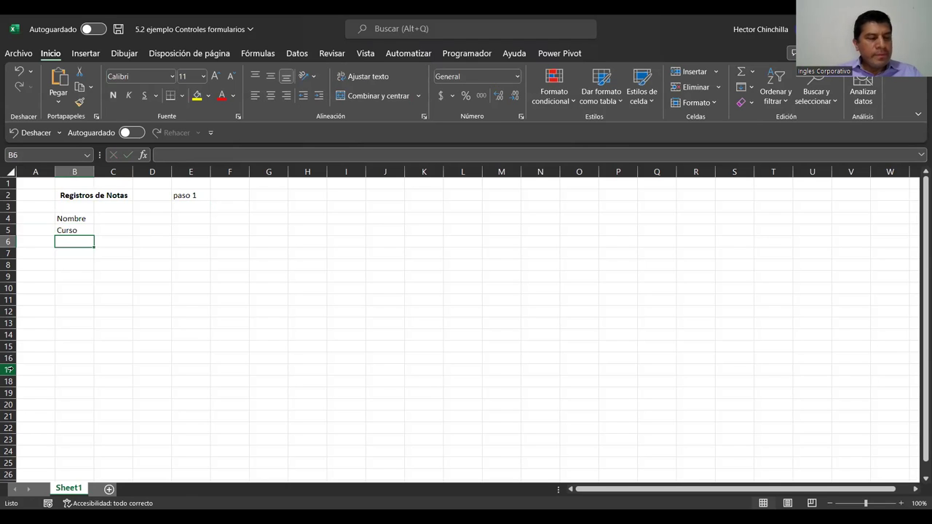
pyautogui.write('Examen')
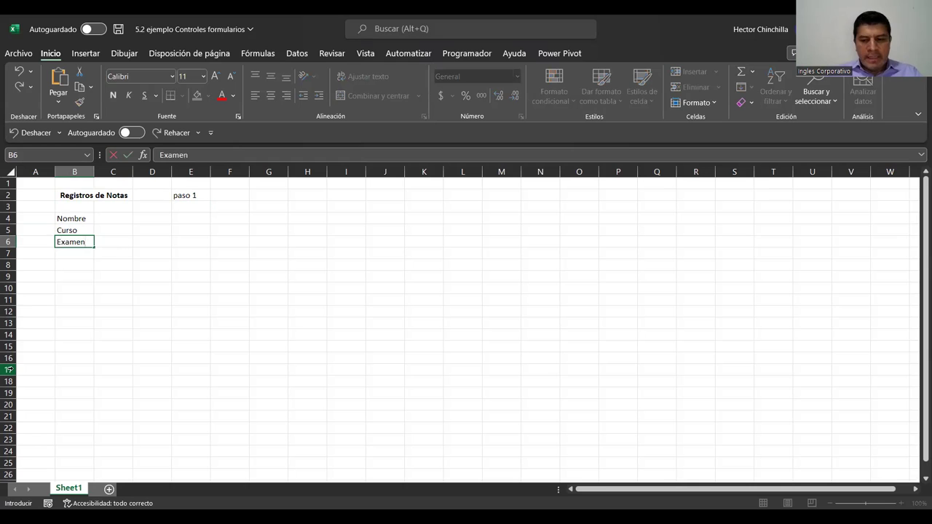
pyautogui.press('Return')
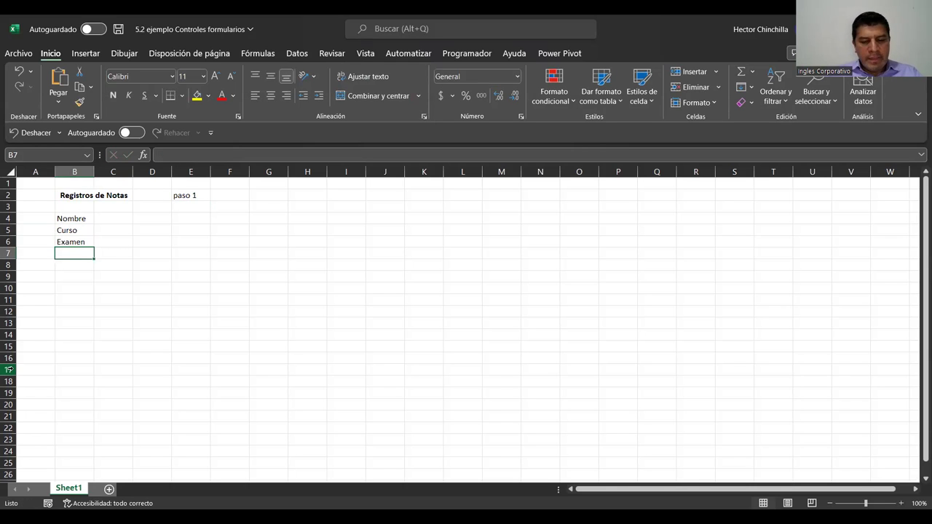
pyautogui.write('Laboratorio')
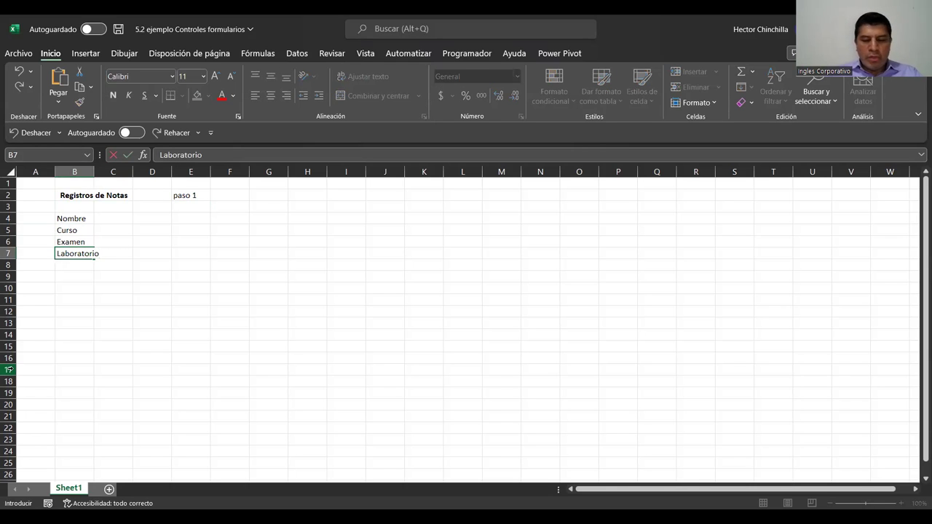
pyautogui.press('Return')
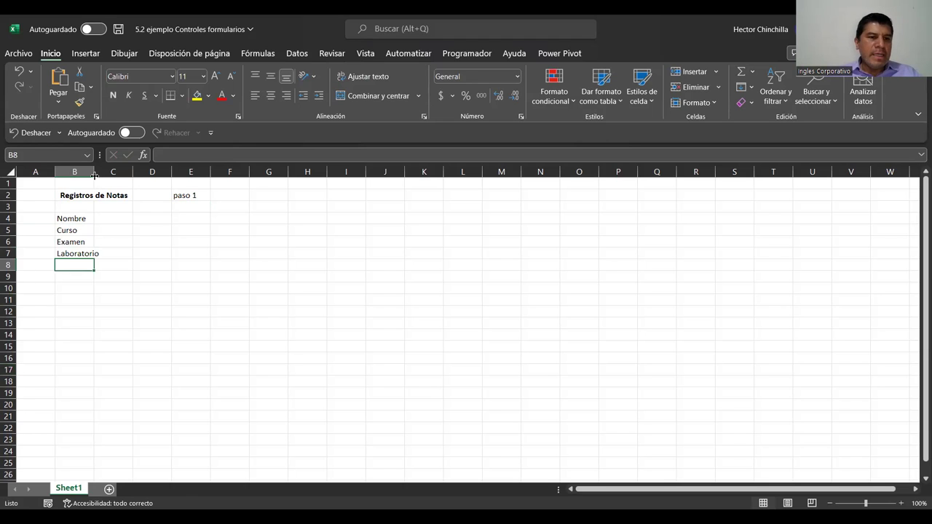
# - Widen column B so the Laboratorio label fits
pyautogui.doubleClick(94, 173)
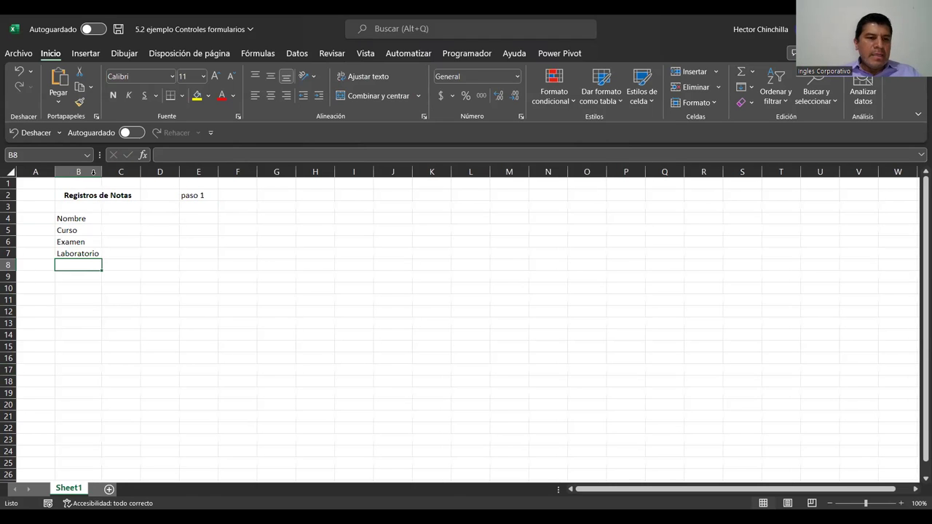
pyautogui.click(76, 301)
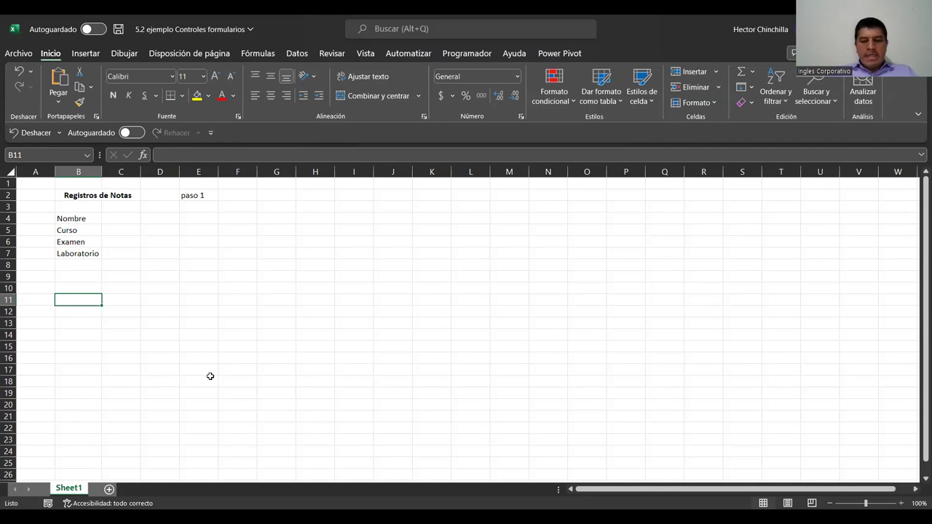
pyautogui.press('Up')
pyautogui.press('Up')
pyautogui.press('Up')
pyautogui.press('Up')
pyautogui.press('Up')
pyautogui.press('Up')
pyautogui.press('Up')
pyautogui.press('Right')
pyautogui.press('Left')
pyautogui.press('Right')
pyautogui.press('Left')
pyautogui.press('Up')
pyautogui.press('Down')
pyautogui.press('Left')
pyautogui.press('Right')
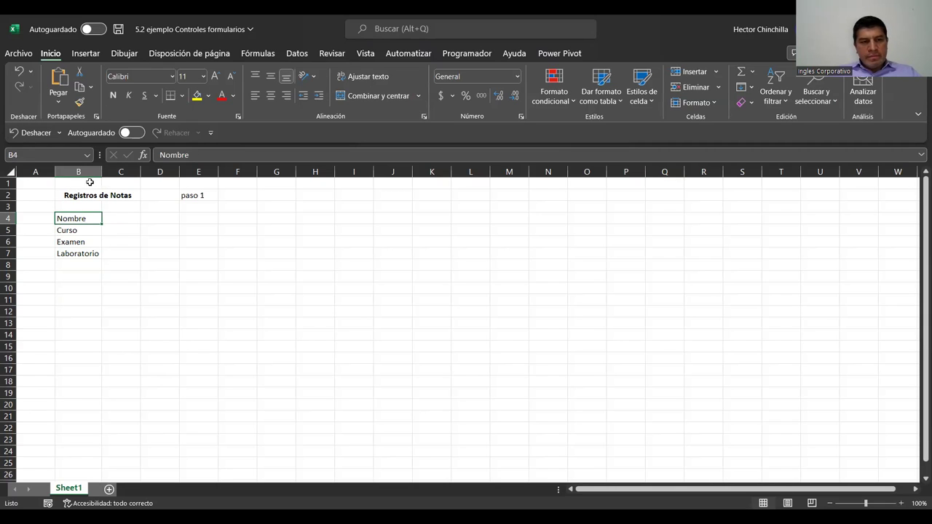
pyautogui.moveTo(100, 170); pyautogui.dragTo(107, 170)
pyautogui.press('Up')
pyautogui.press('Up')
pyautogui.press('Right')
pyautogui.press('Right')
pyautogui.press('Right')
pyautogui.press('Right')
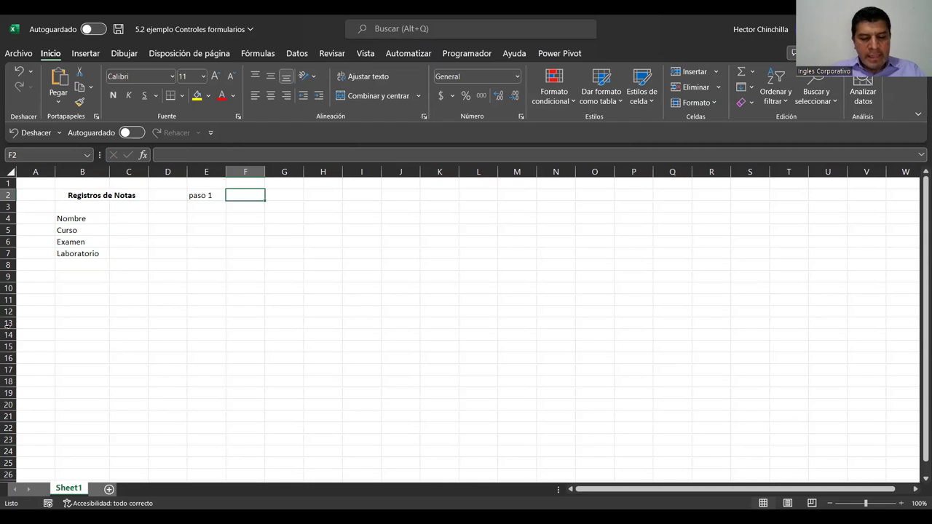
# - Write the paso 1 note 'poner nombre a las celdas' and add paso 2 with its range-naming note
pyautogui.write('poner nombre a las celdas')
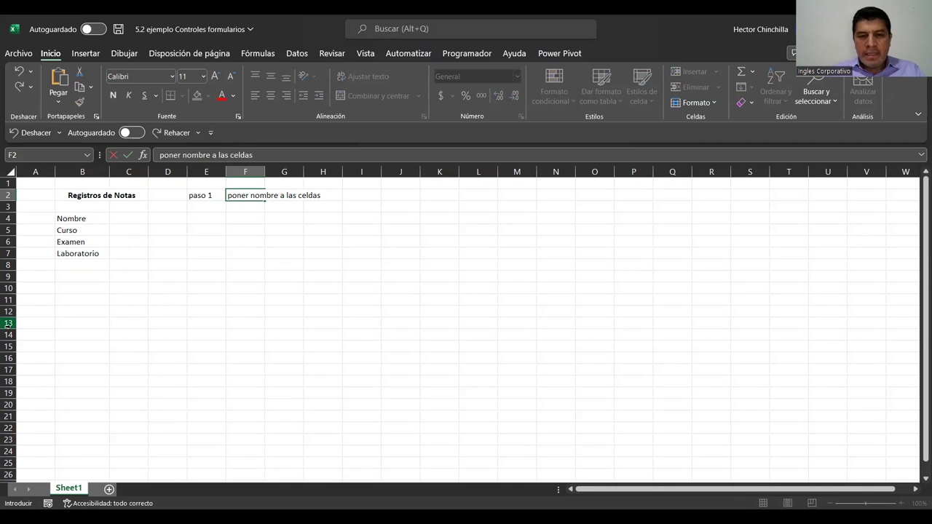
pyautogui.press('Return')
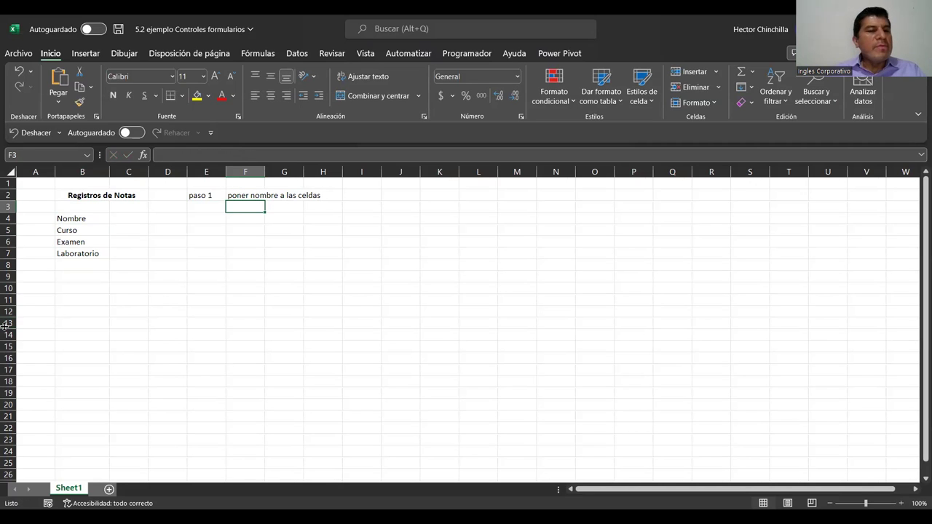
pyautogui.press('Left')
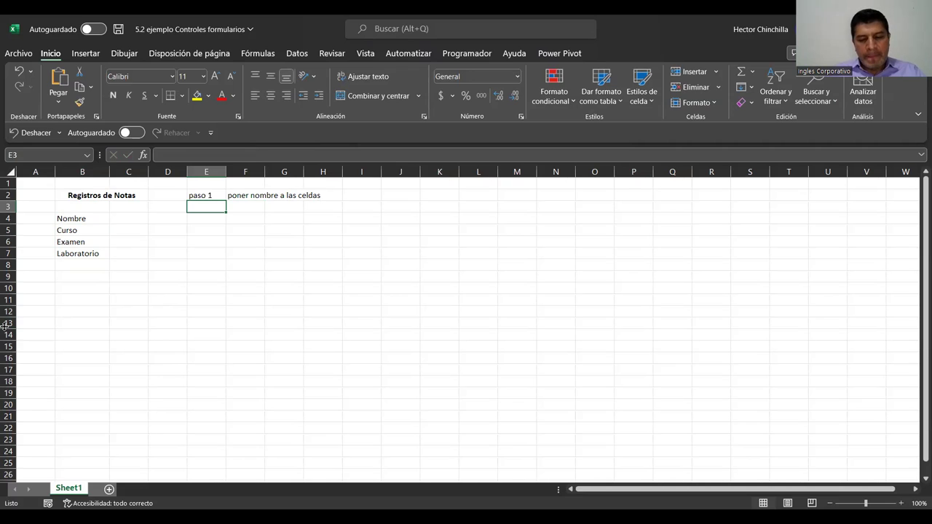
pyautogui.write('paso 2')
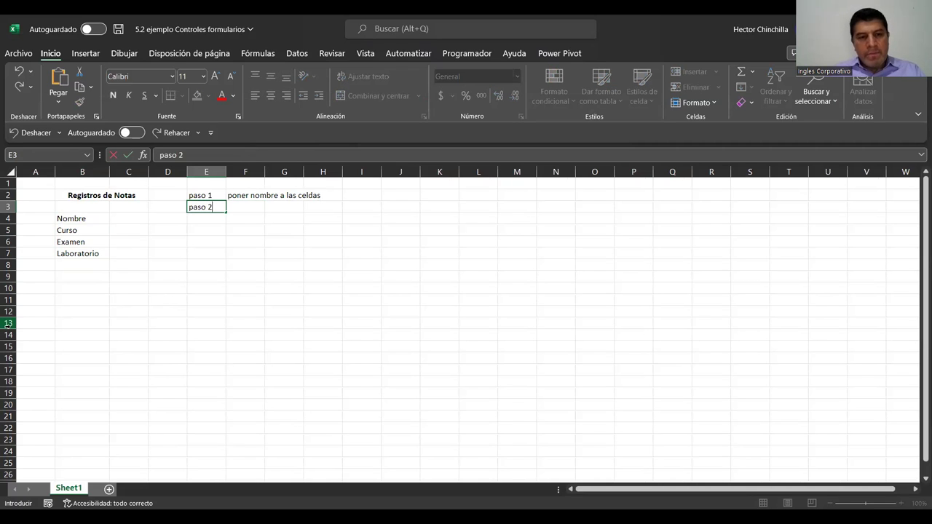
pyautogui.press('Tab')
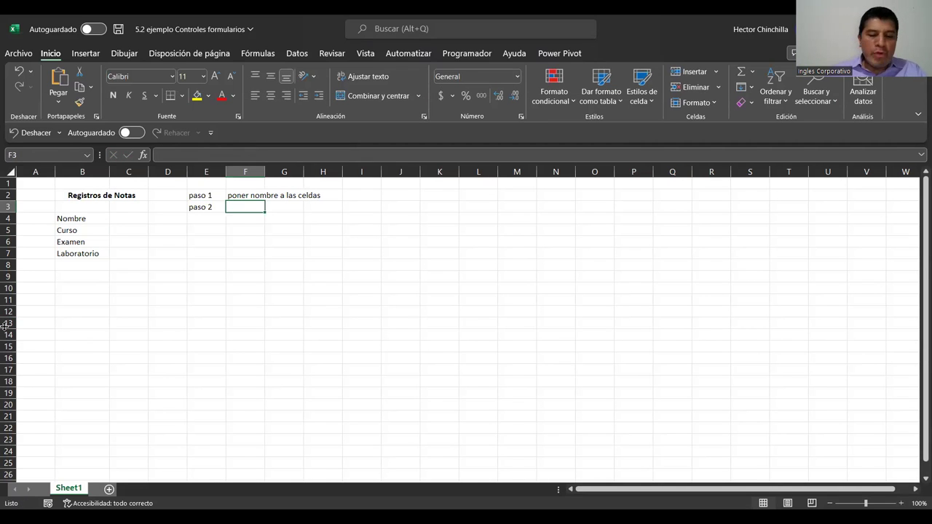
pyautogui.write('poner nom')
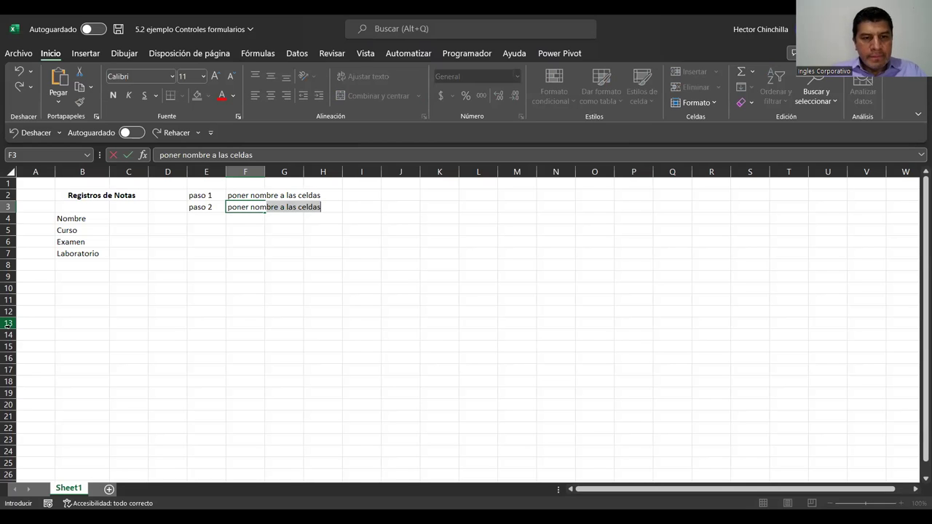
pyautogui.write('bre ')
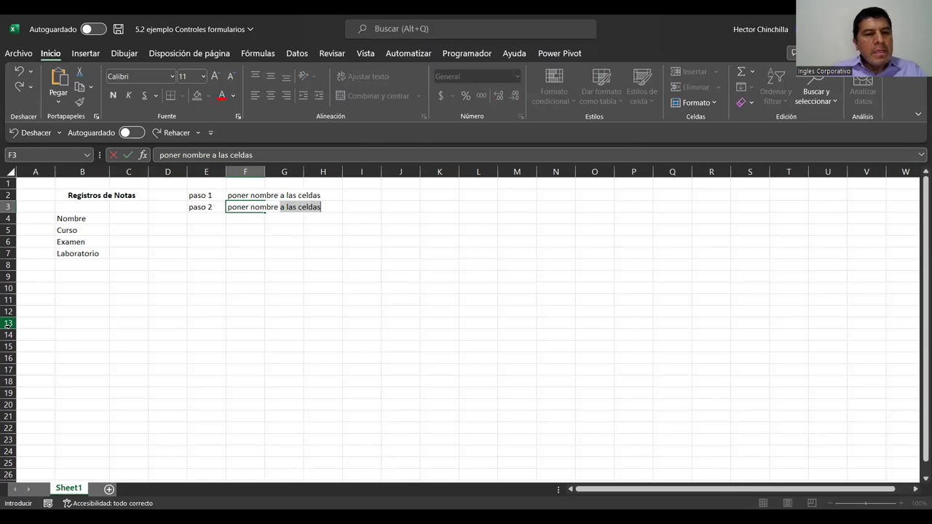
pyautogui.write('al rango de celdas')
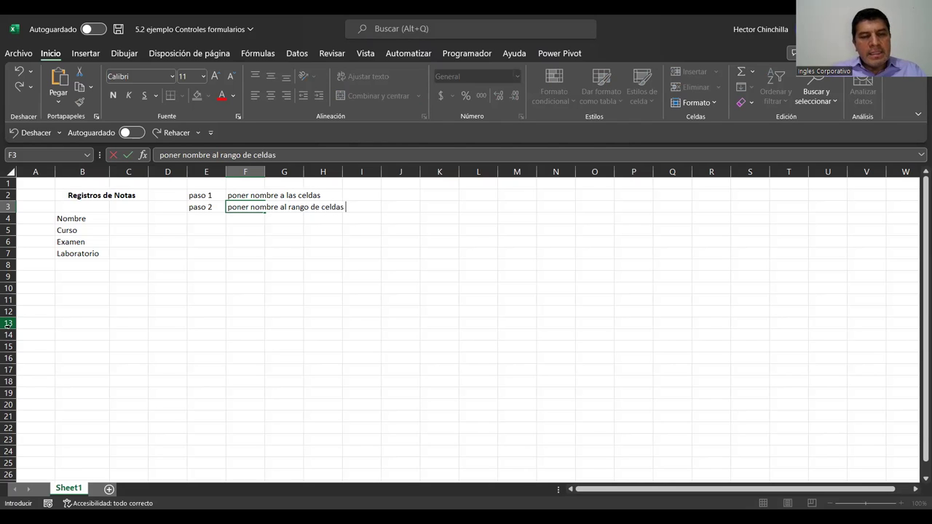
pyautogui.write(' que vamos a ingresar')
pyautogui.press('Return')
pyautogui.press('Left')
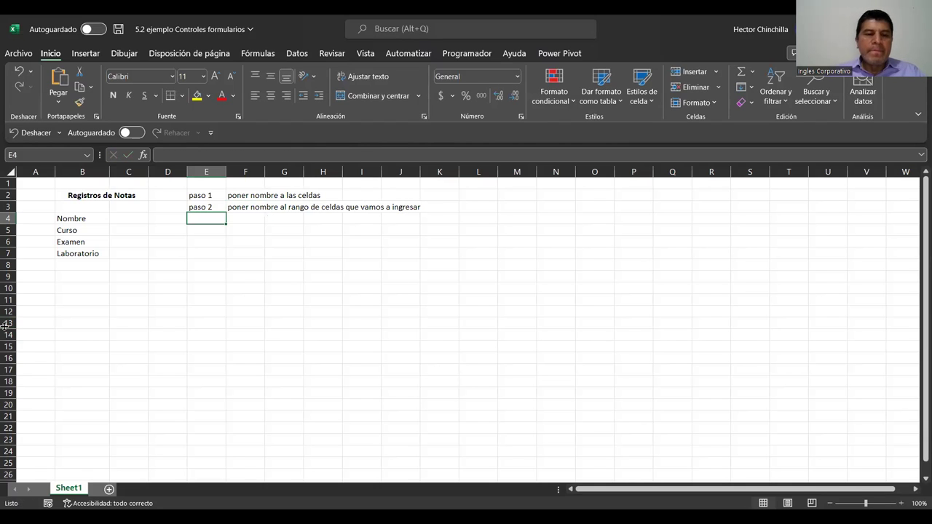
# - Add paso 3 in E4 with its note about the columns where data will be recorded
pyautogui.write('paso 3')
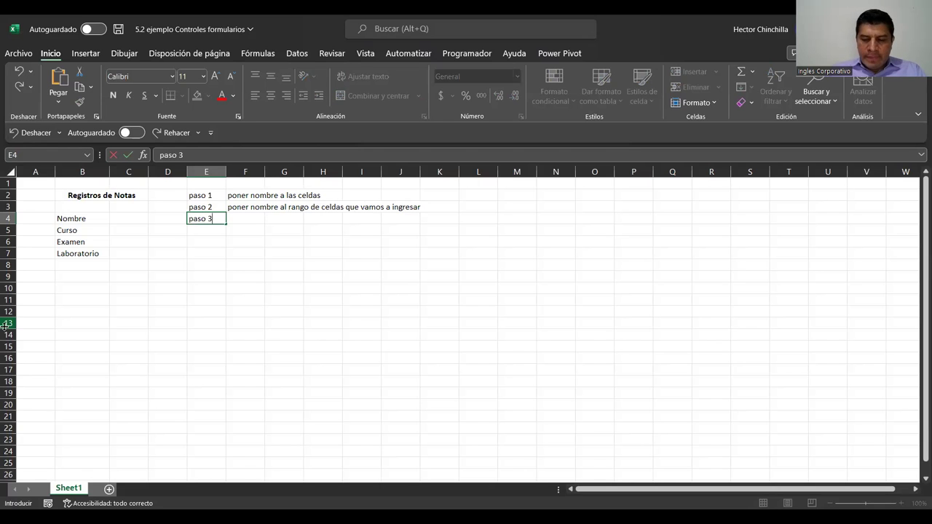
pyautogui.press('Tab')
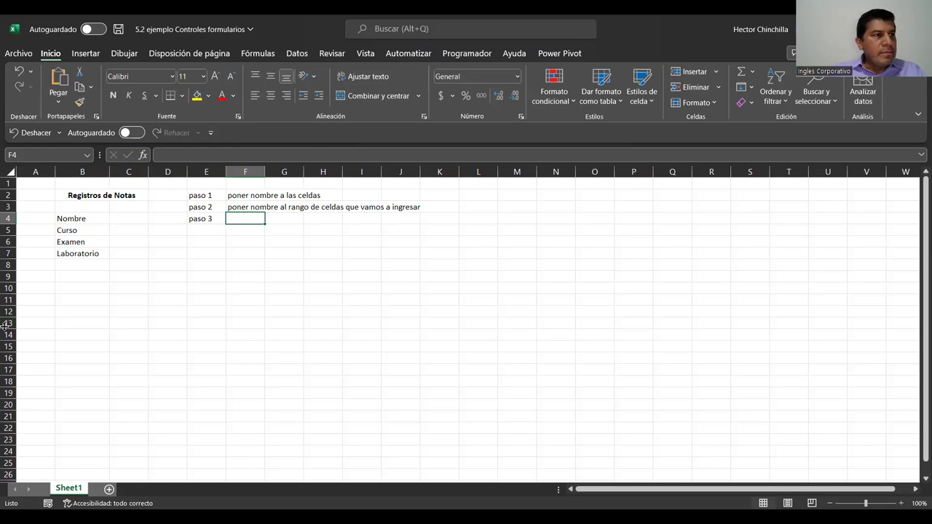
pyautogui.write('pone')
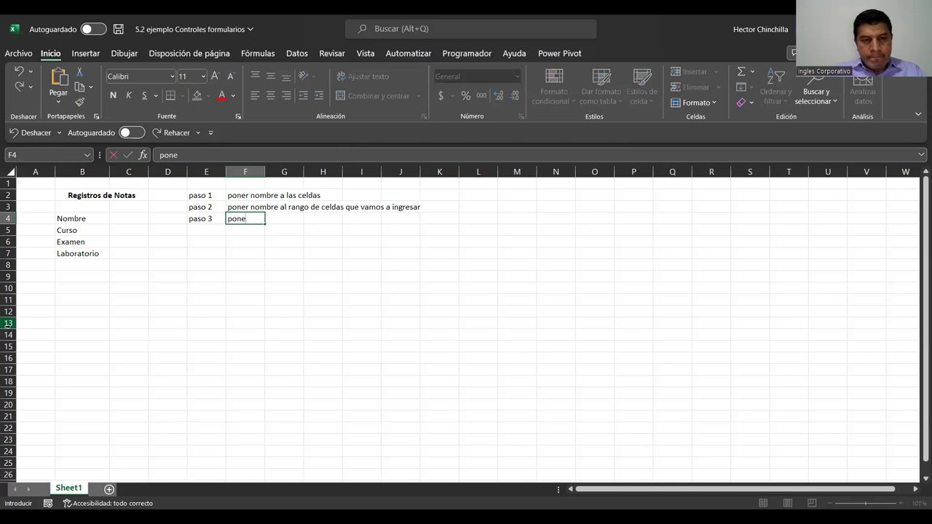
pyautogui.write('los a lo')
pyautogui.press('BackSpace')
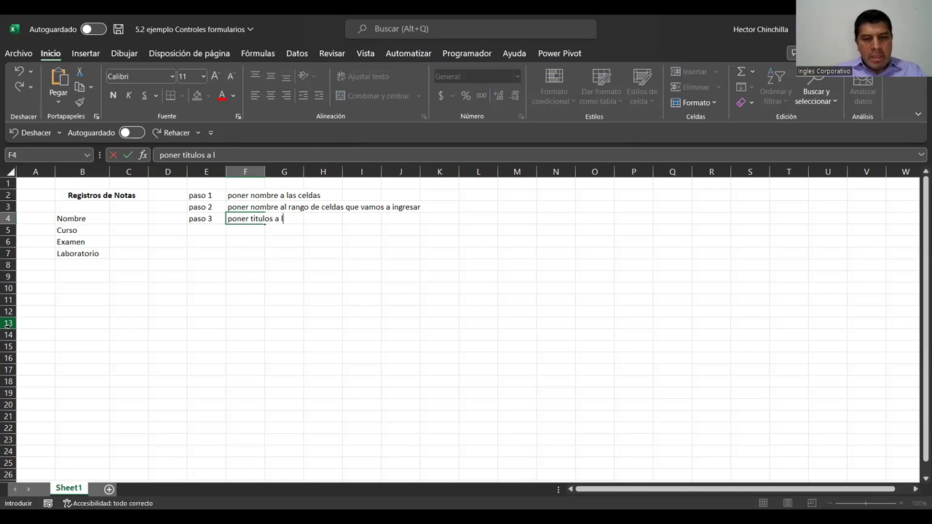
pyautogui.write('as columnas')
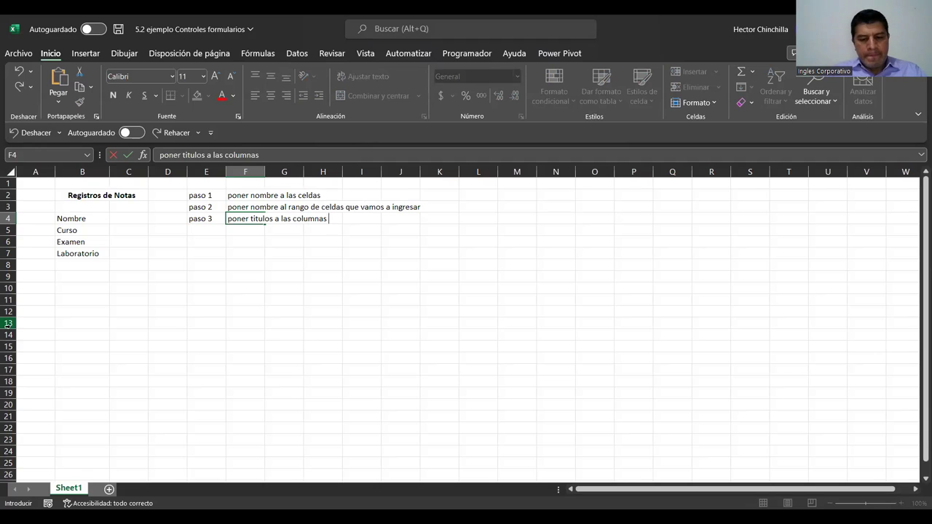
pyautogui.write(' donde se registra')
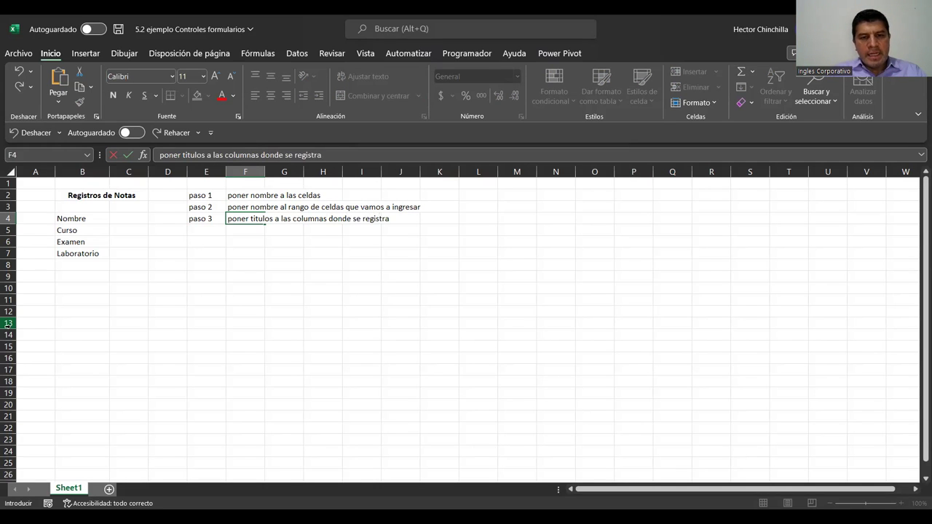
pyautogui.write('ran los datos')
pyautogui.press('Return')
pyautogui.press('Left')
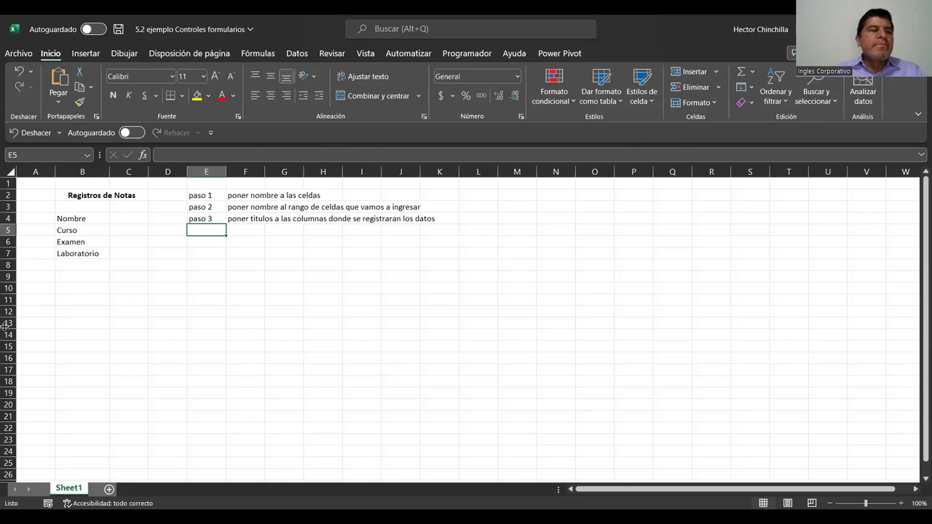
# - Add paso 4 with its note about building a formula to control records in the rows
pyautogui.write('paso')
pyautogui.press('Return')
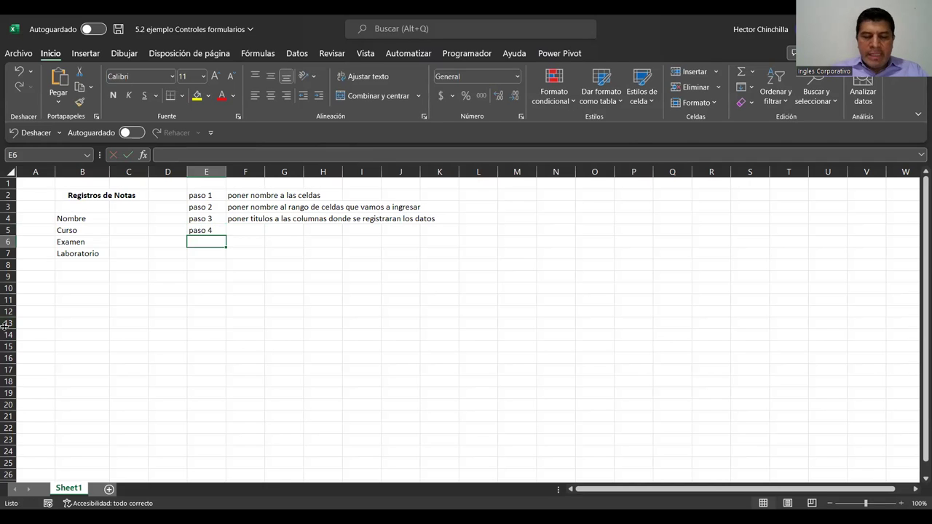
pyautogui.press('Up')
pyautogui.press('Right')
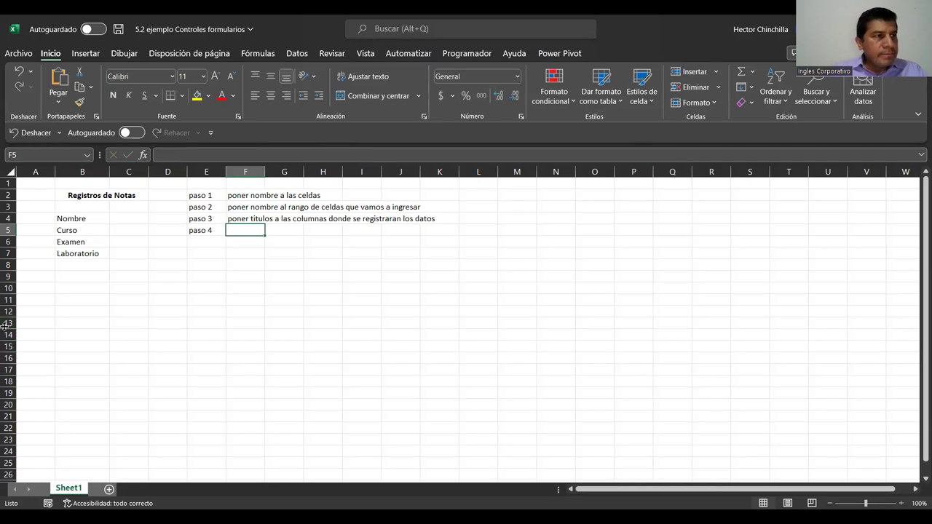
pyautogui.write('Construir una formi')
pyautogui.write('la p')
pyautogui.press('BackSpace')
pyautogui.press('BackSpace')
pyautogui.press('BackSpace')
pyautogui.write('ula para el control')
pyautogui.press('BackSpace')
pyautogui.write('de')
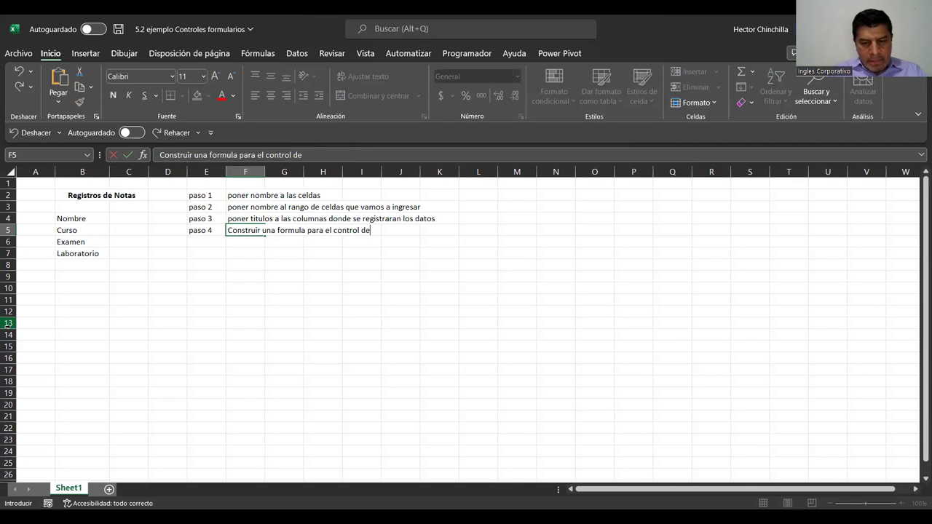
pyautogui.write('l registros en')
pyautogui.press('BackSpace')
pyautogui.press('BackSpace')
pyautogui.press('BackSpace')
pyautogui.press('BackSpace')
pyautogui.write('en las filas')
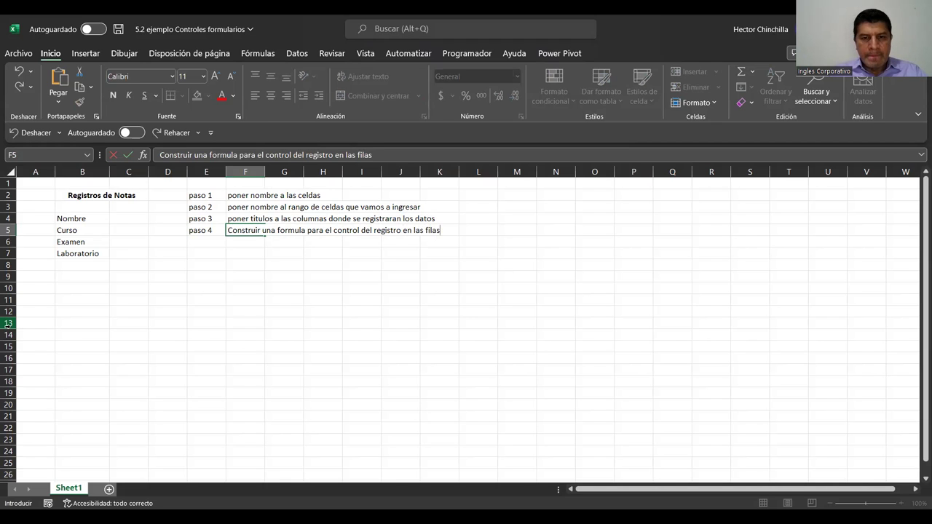
pyautogui.press('Return')
pyautogui.press('Left')
# - Add the paso 5 label with the note 'poner una validacion a los datos'
pyautogui.write('paso 5')
pyautogui.press('Return')
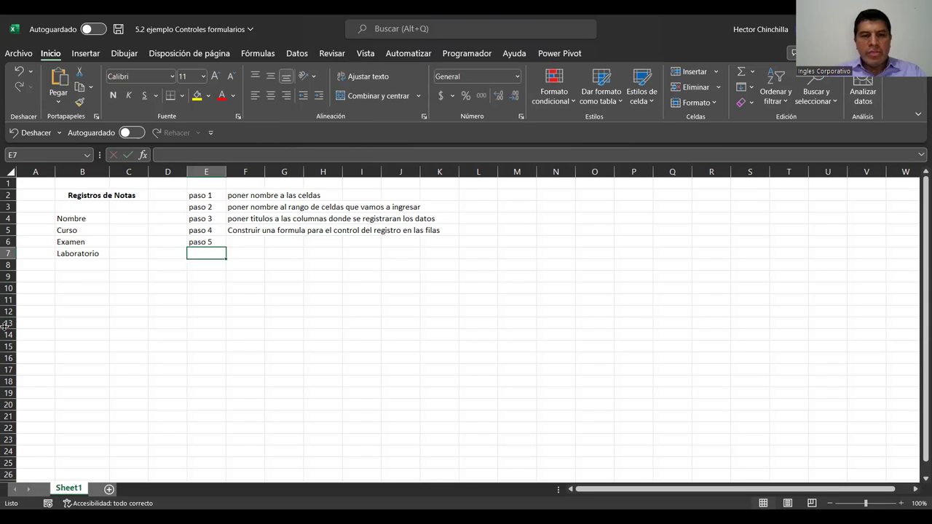
pyautogui.press('Up')
pyautogui.press('Right')
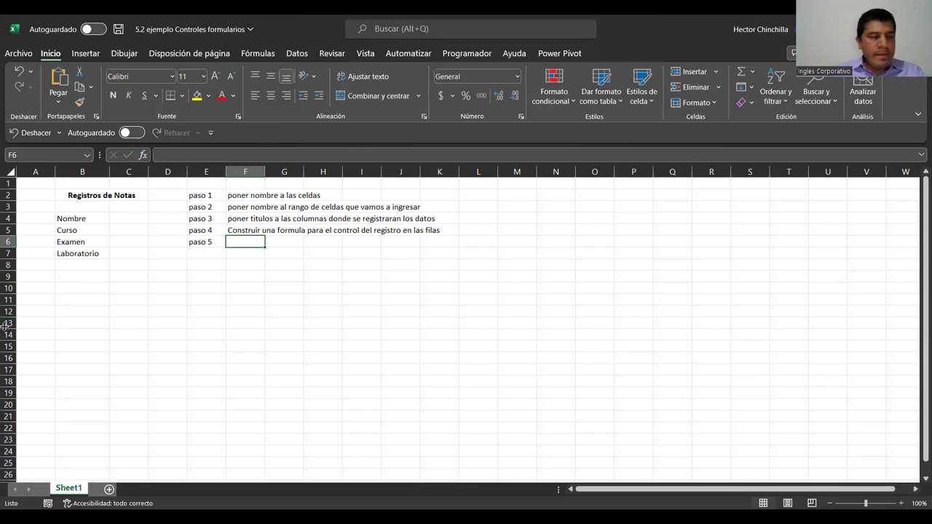
pyautogui.write('poner una validacion a los datos')
pyautogui.press('Return')
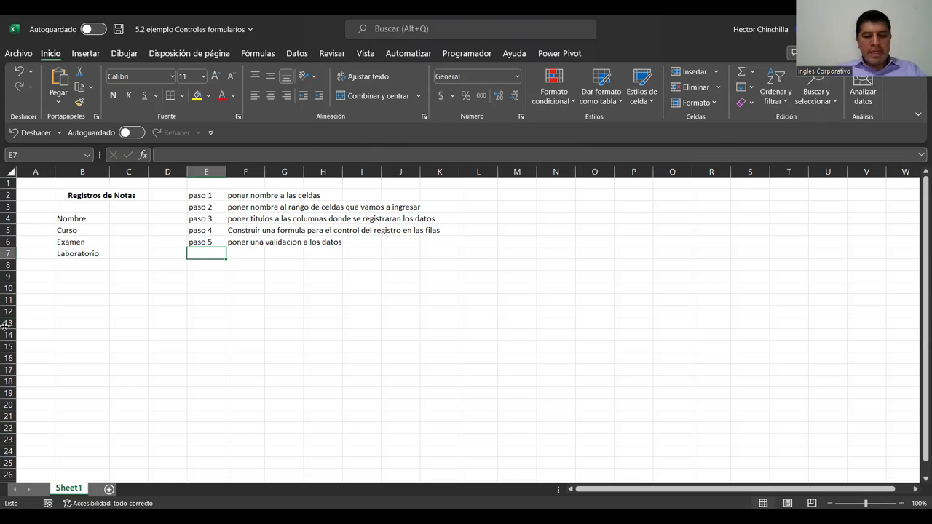
# - Add paso 6 with the note 'insertar un boton de formulario'
pyautogui.write('paso 6')
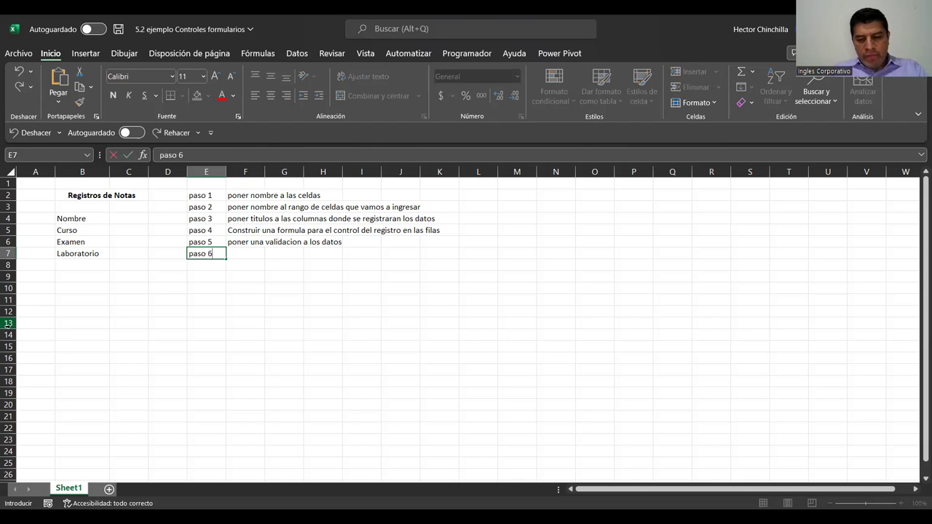
pyautogui.press('Tab')
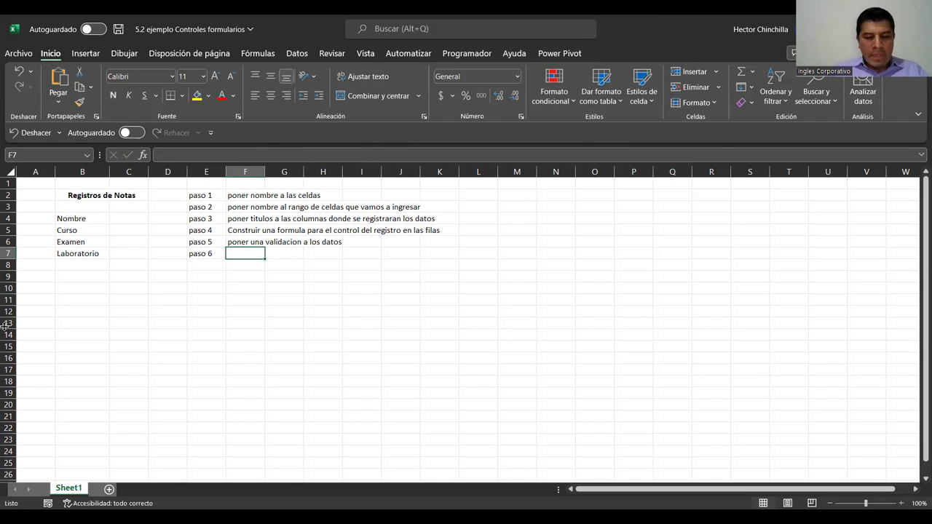
pyautogui.write('instalar')
pyautogui.press('BackSpace')
pyautogui.press('BackSpace')
pyautogui.press('BackSpace')
pyautogui.press('BackSpace')
pyautogui.press('BackSpace')
pyautogui.write('ertar un boton')
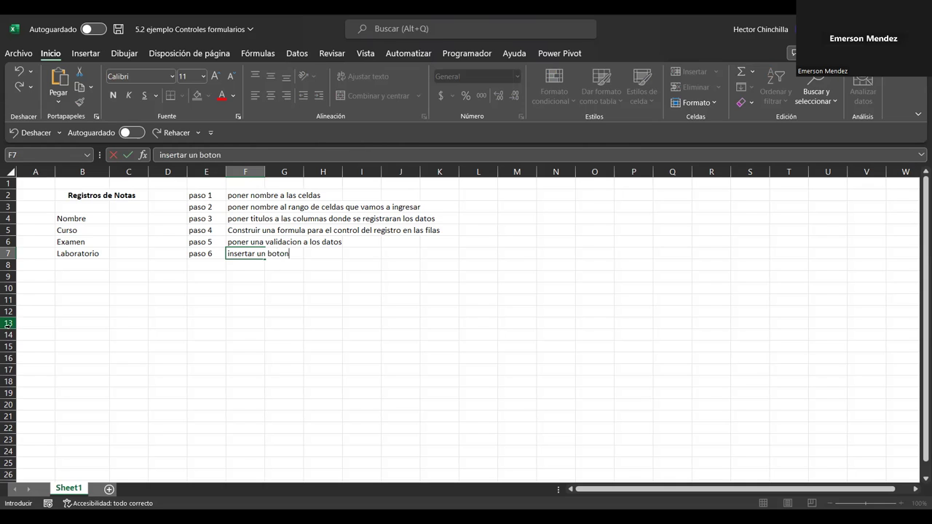
pyautogui.write(' de formulario')
pyautogui.press('Return')
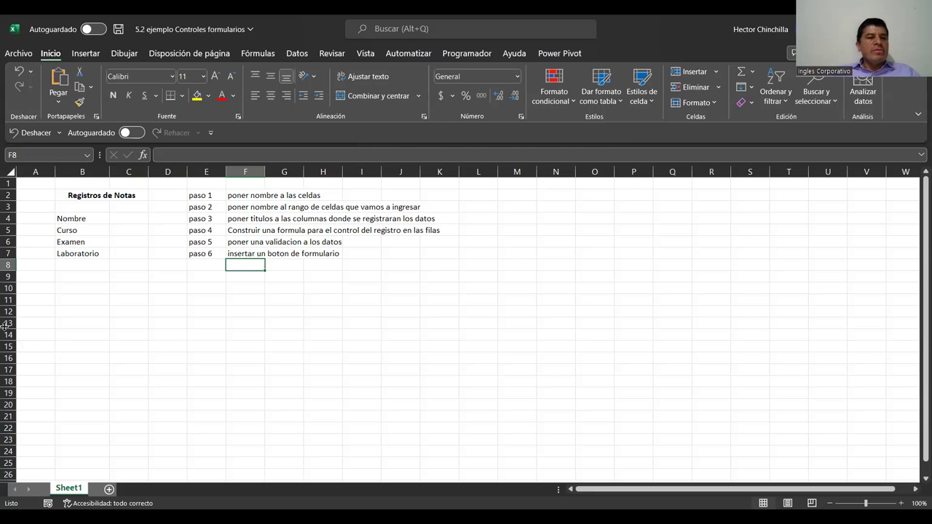
pyautogui.press('Left')
pyautogui.press('Left')
pyautogui.press('Left')
pyautogui.press('Up')
pyautogui.press('Up')
pyautogui.press('Up')
pyautogui.press('Up')
pyautogui.press('Down')
pyautogui.press('Down')
pyautogui.press('Down')
pyautogui.press('Up')
pyautogui.press('Up')
pyautogui.press('Up')
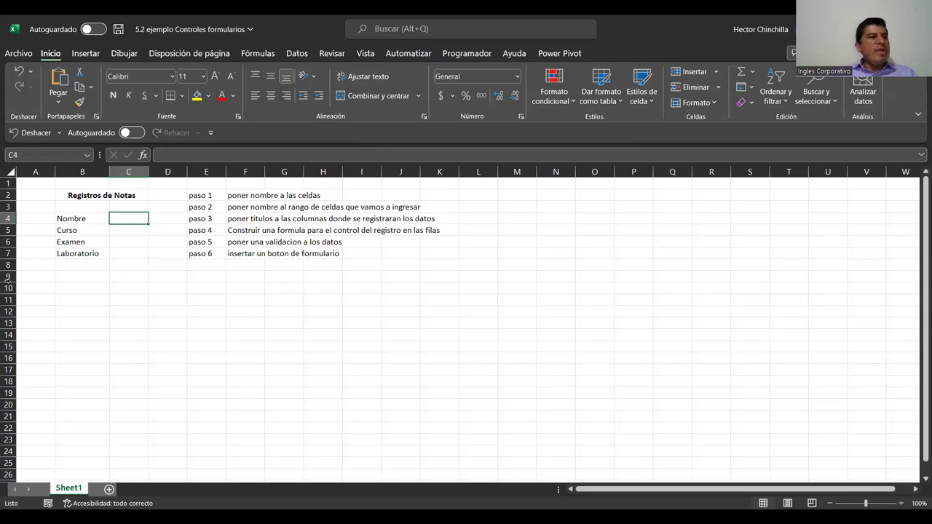
pyautogui.press('Down')
pyautogui.press('Up')
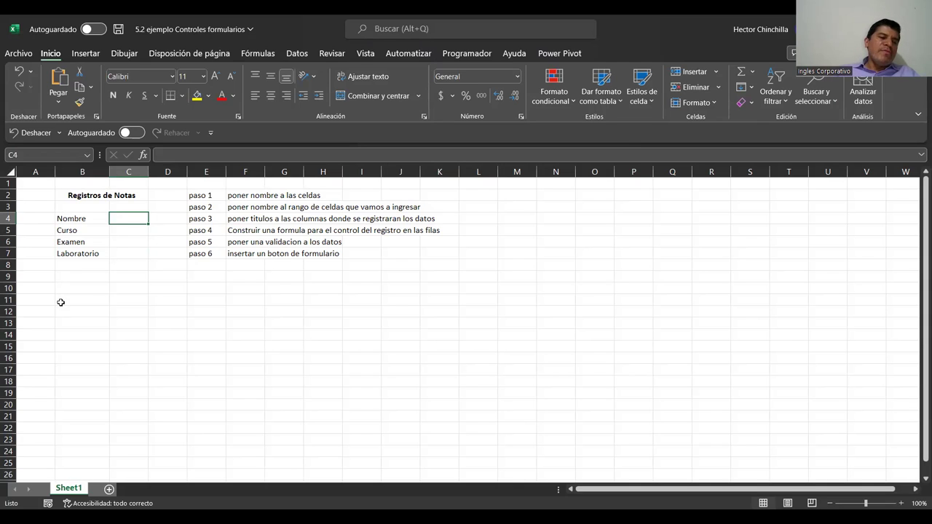
pyautogui.press('Left')
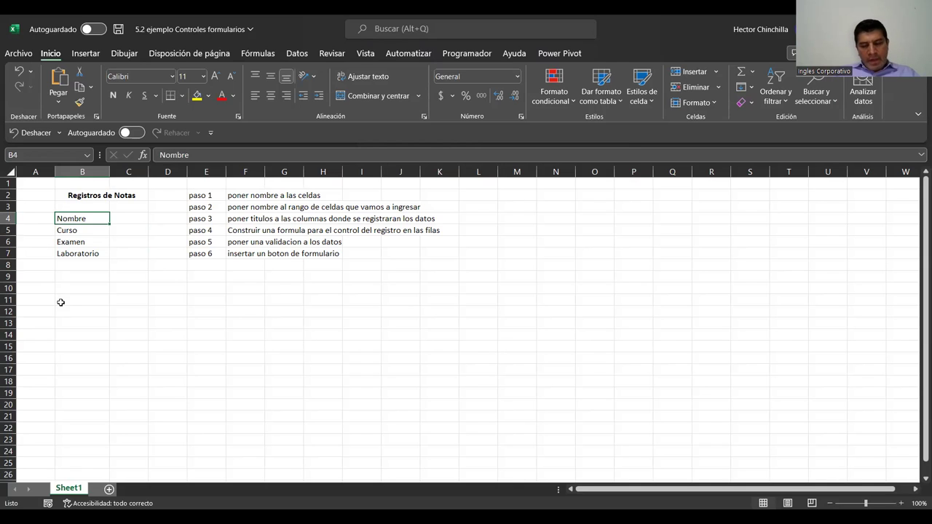
# - Apply All Borders to the B4:C7 block
pyautogui.hotkey('shift', 'Right')
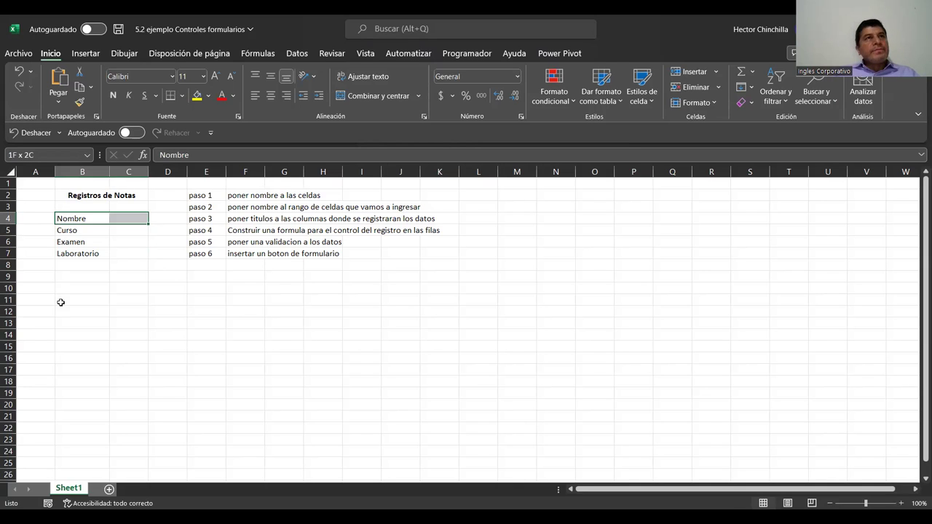
pyautogui.hotkey('shift', 'Down')
pyautogui.hotkey('shift', 'Down')
pyautogui.hotkey('shift', 'Down')
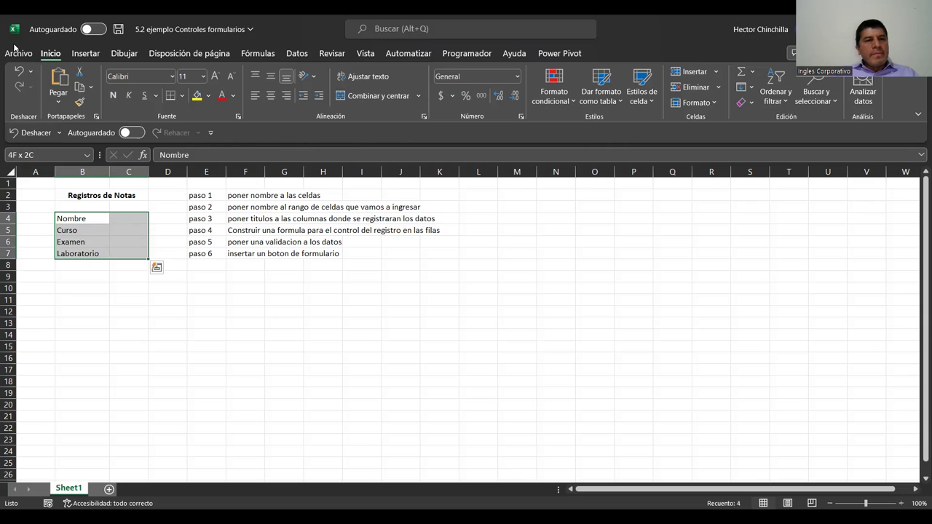
pyautogui.click(183, 97)
pyautogui.click(190, 219)
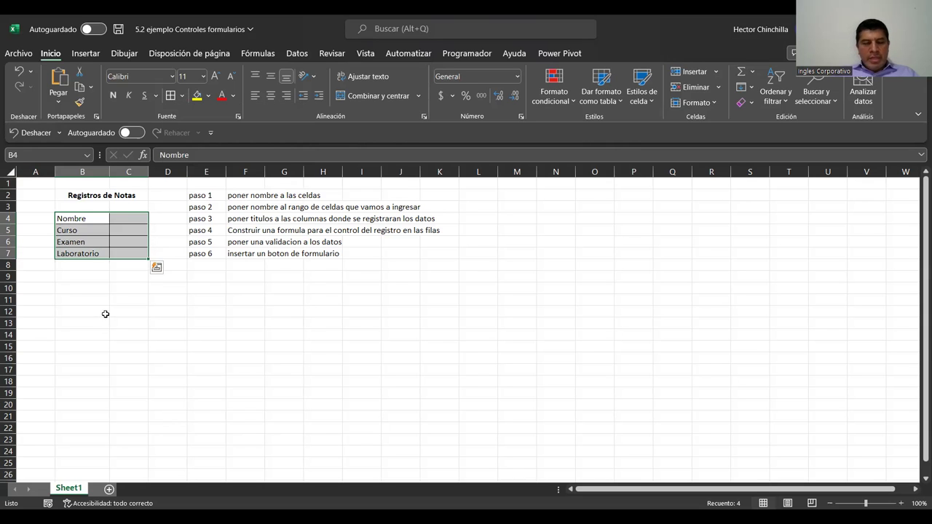
pyautogui.click(105, 299)
pyautogui.press('Up')
# - Widen column C slightly and put a thick outside border around B4:C7
pyautogui.moveTo(148, 172); pyautogui.dragTo(163, 172)
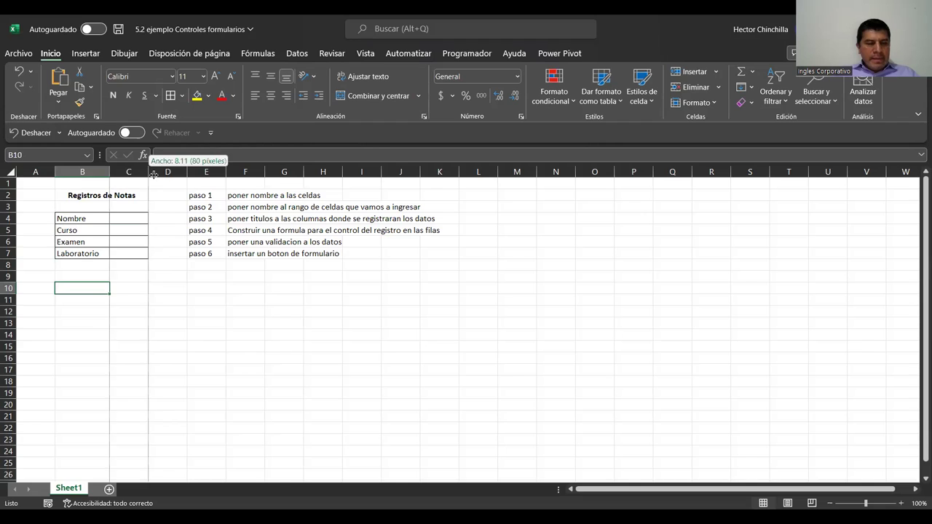
pyautogui.moveTo(78, 219); pyautogui.dragTo(131, 218)
pyautogui.hotkey('shift', 'Down')
pyautogui.hotkey('shift', 'Down')
pyautogui.hotkey('shift', 'Down')
pyautogui.click(182, 95)
pyautogui.click(197, 254)
pyautogui.click(82, 288)
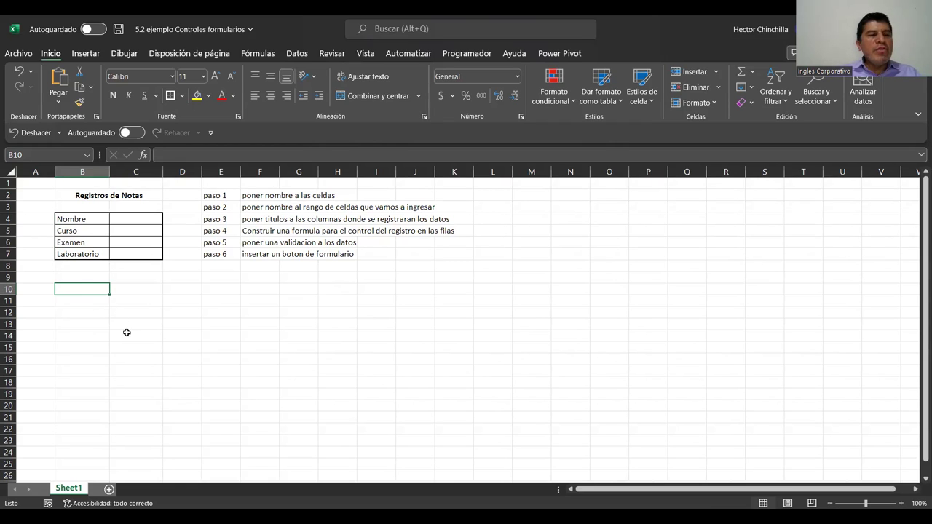
# - Name cell C4 'Nombre' and cell C5 'Curso' using the Name Box
pyautogui.click(126, 218)
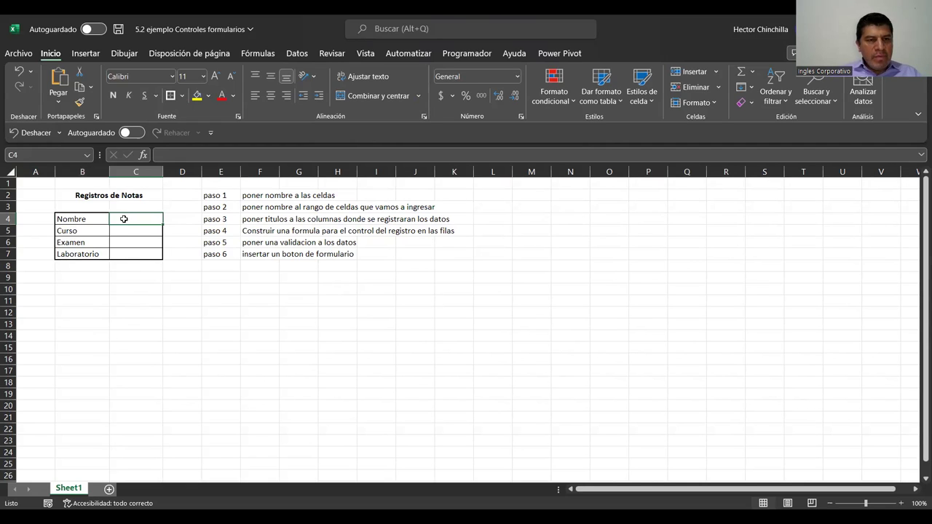
pyautogui.click(36, 154)
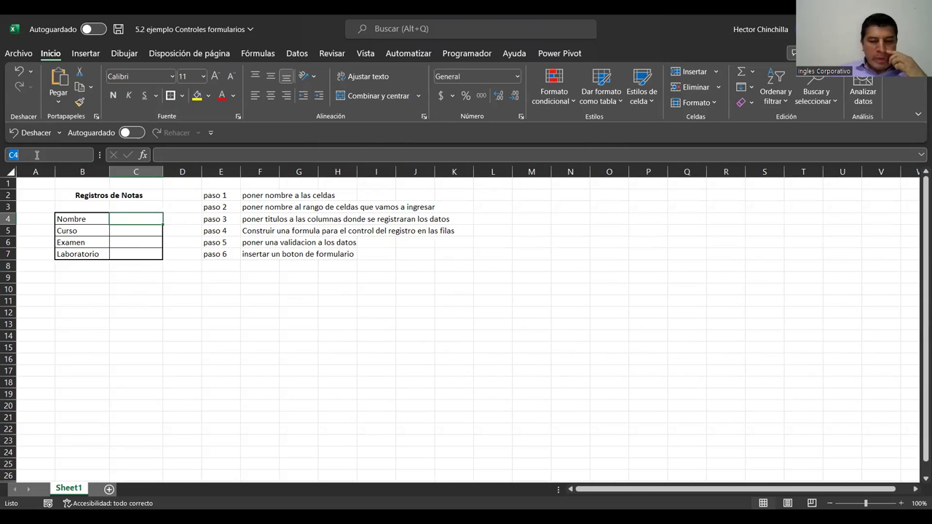
pyautogui.write('Nombre')
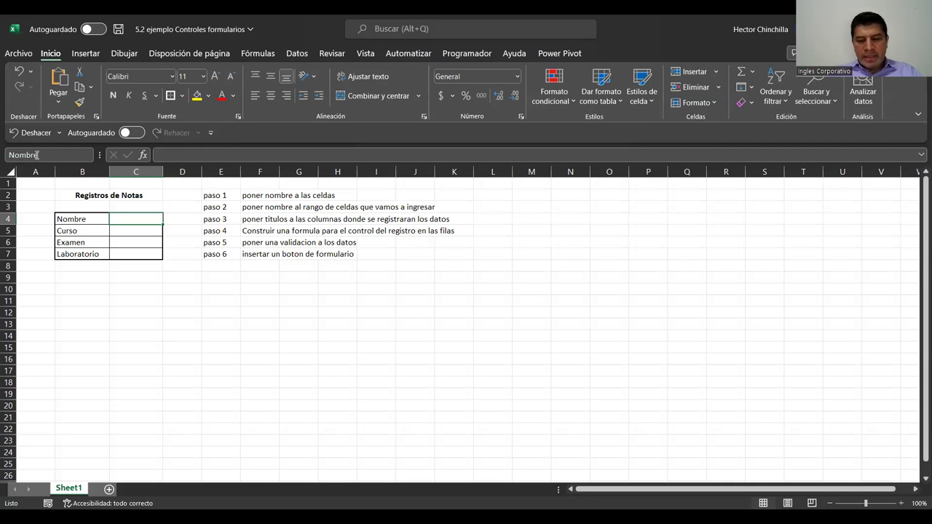
pyautogui.press('Return')
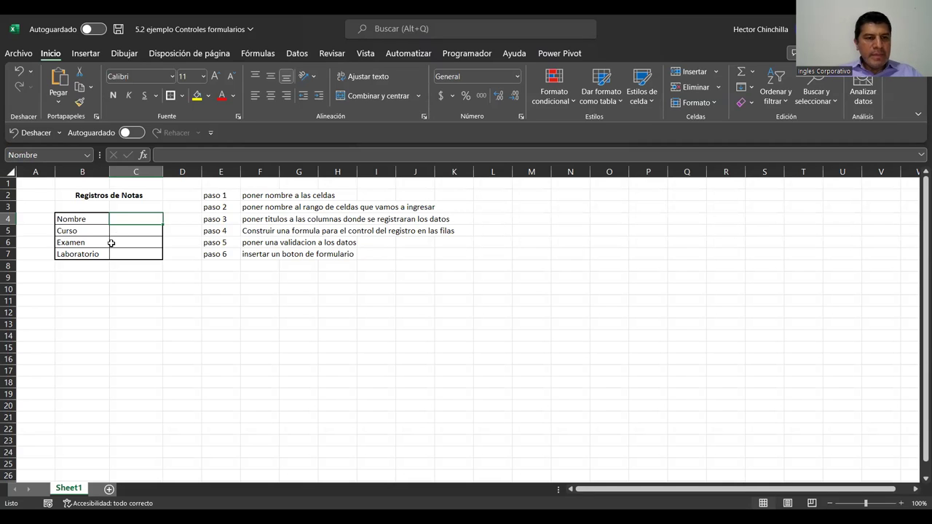
pyautogui.click(116, 228)
pyautogui.click(51, 152)
pyautogui.write('so')
pyautogui.press('Return')
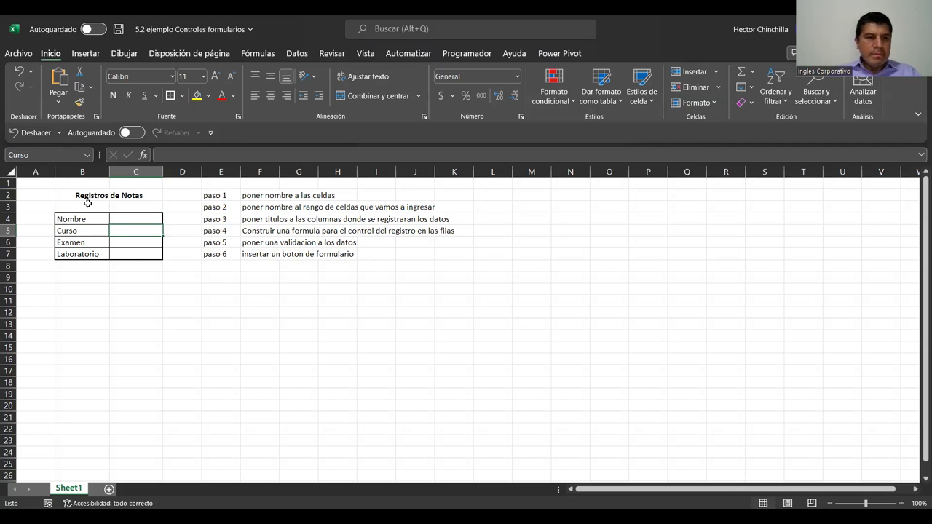
# - Name cell C6 'Examen' and cell C7 'Lab', then verify the C7 name
pyautogui.click(118, 244)
pyautogui.click(51, 155)
pyautogui.write('Examen')
pyautogui.press('Return')
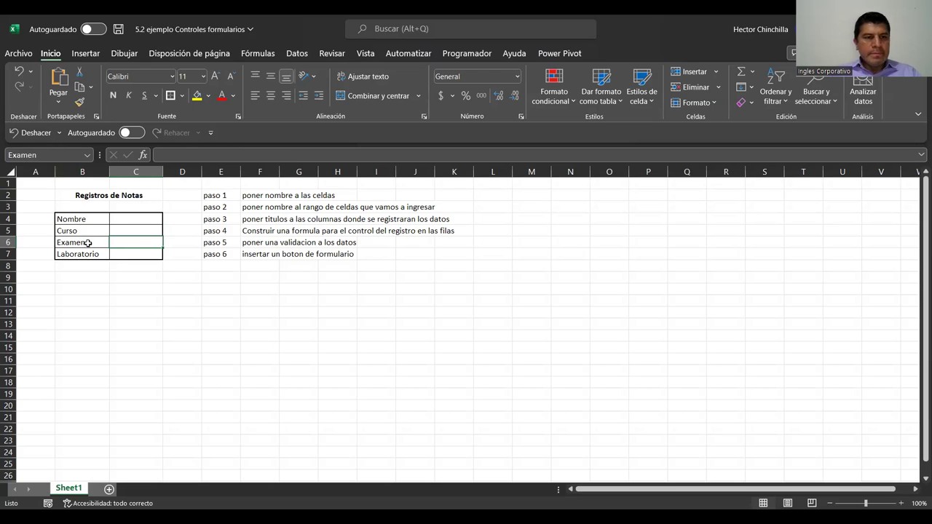
pyautogui.click(116, 254)
pyautogui.click(51, 153)
pyautogui.write('Lab')
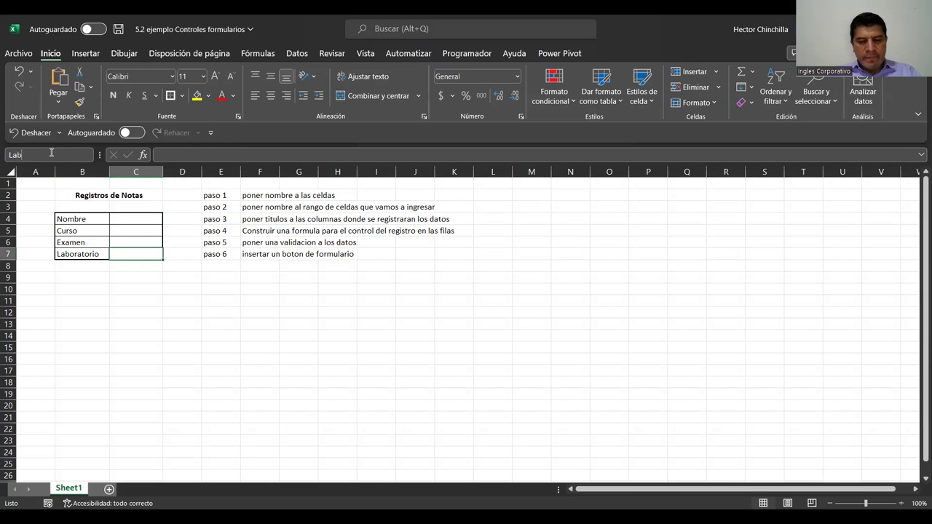
pyautogui.press('Return')
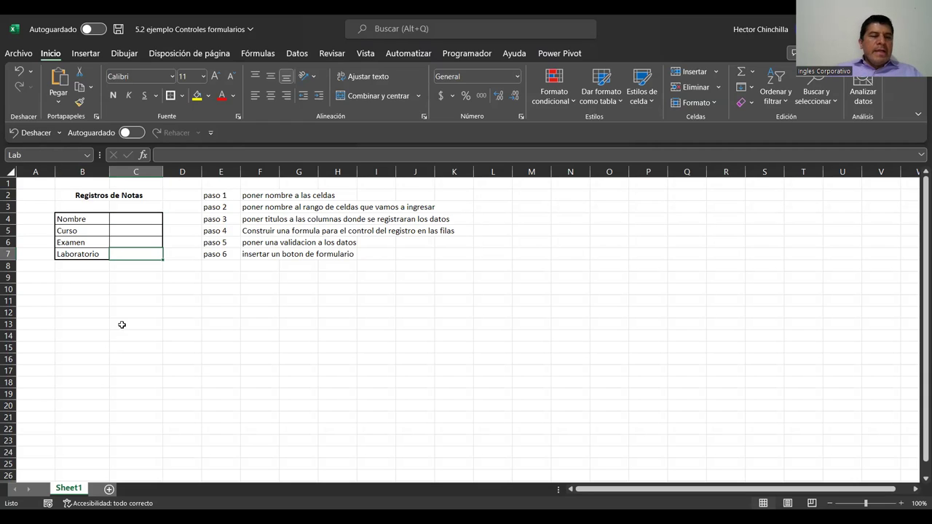
pyautogui.click(107, 289)
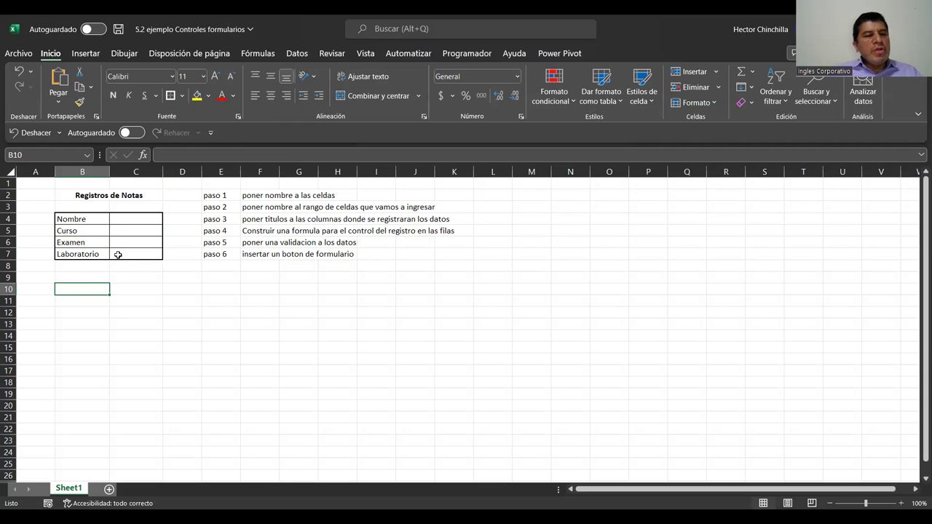
pyautogui.click(87, 253)
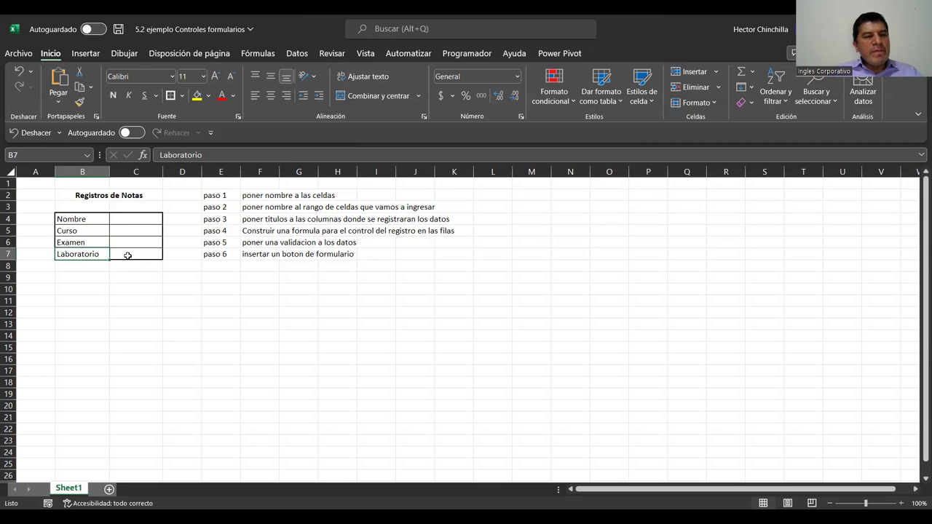
pyautogui.click(127, 255)
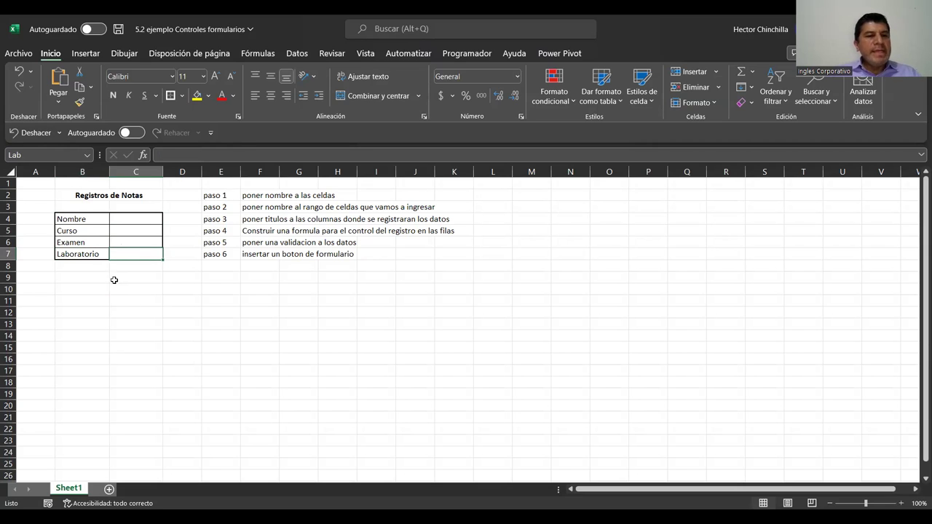
# - Name the input range C4:C7 'Datos'
pyautogui.click(131, 217)
pyautogui.moveTo(131, 221); pyautogui.dragTo(136, 251)
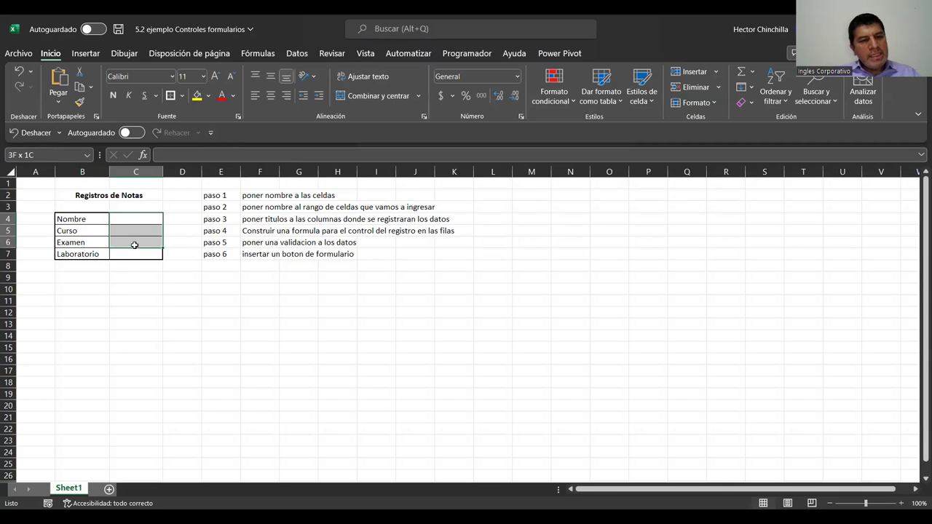
pyautogui.click(52, 157)
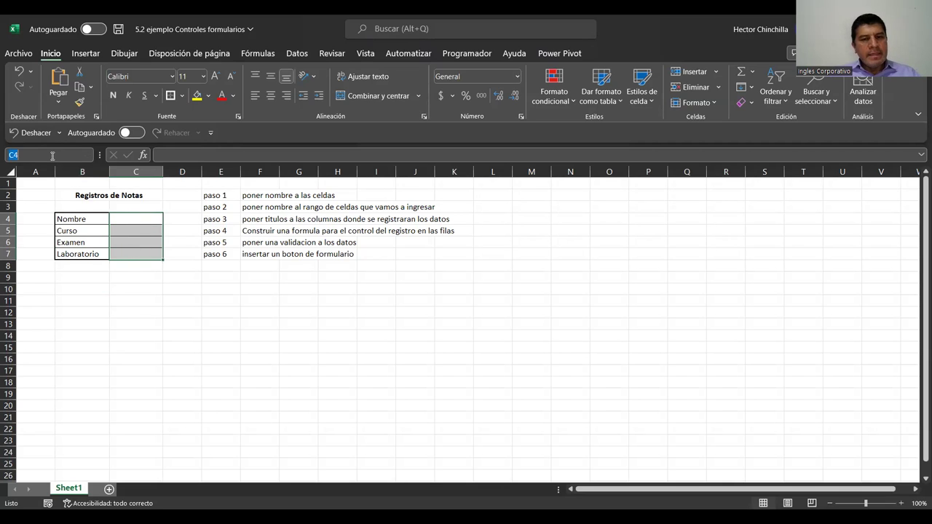
pyautogui.press('Escape')
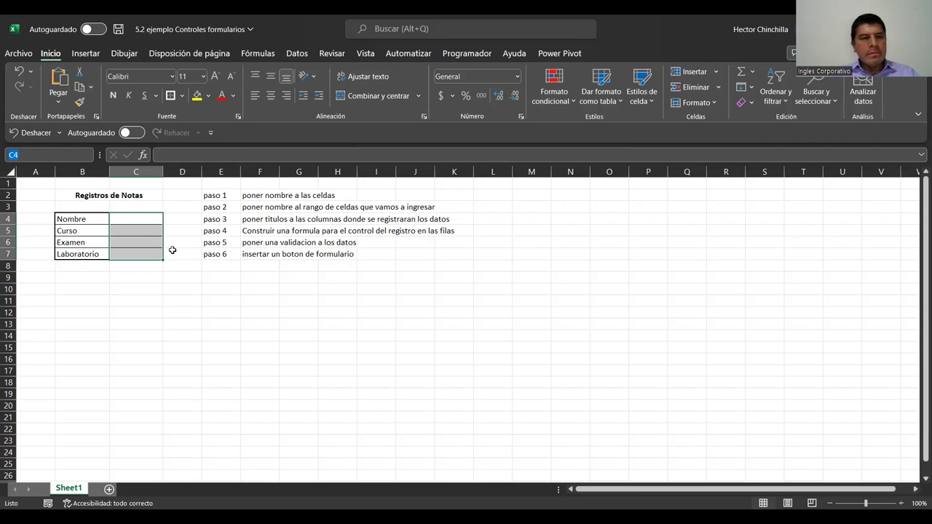
pyautogui.write('Datos')
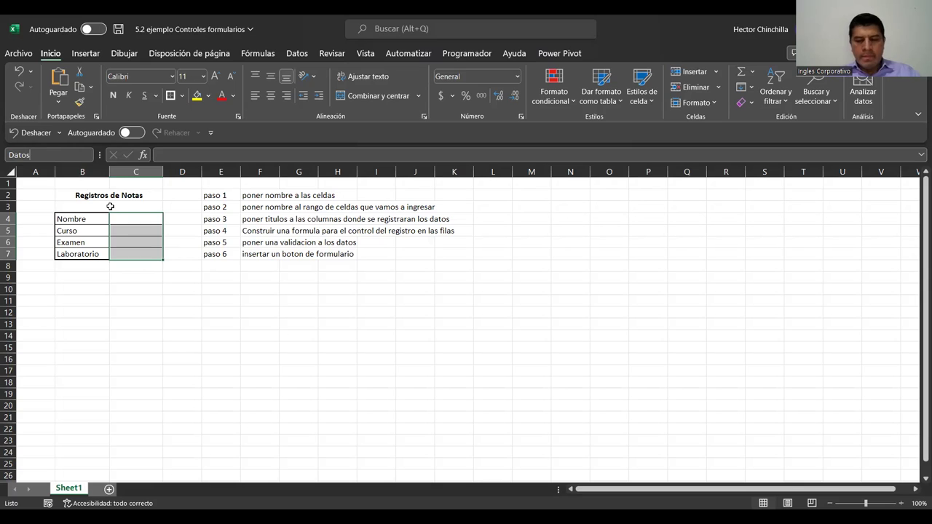
pyautogui.press('Return')
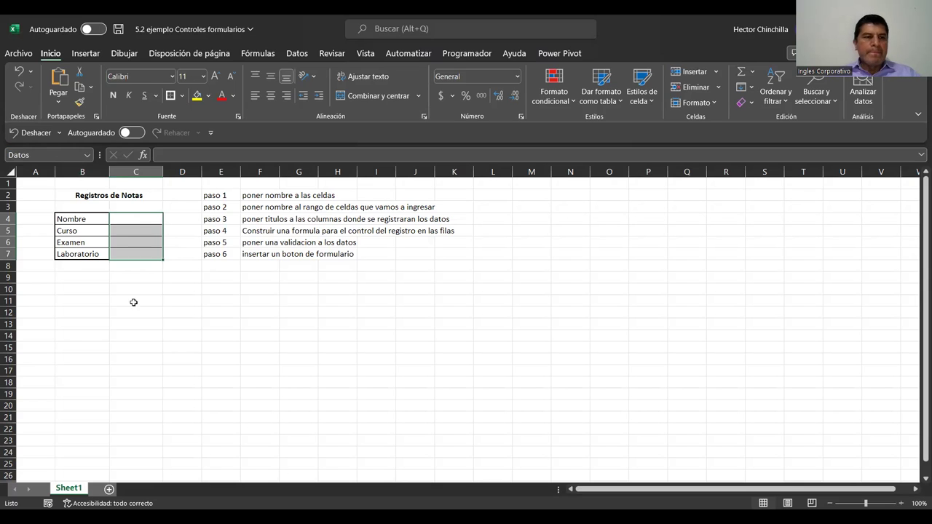
pyautogui.click(135, 310)
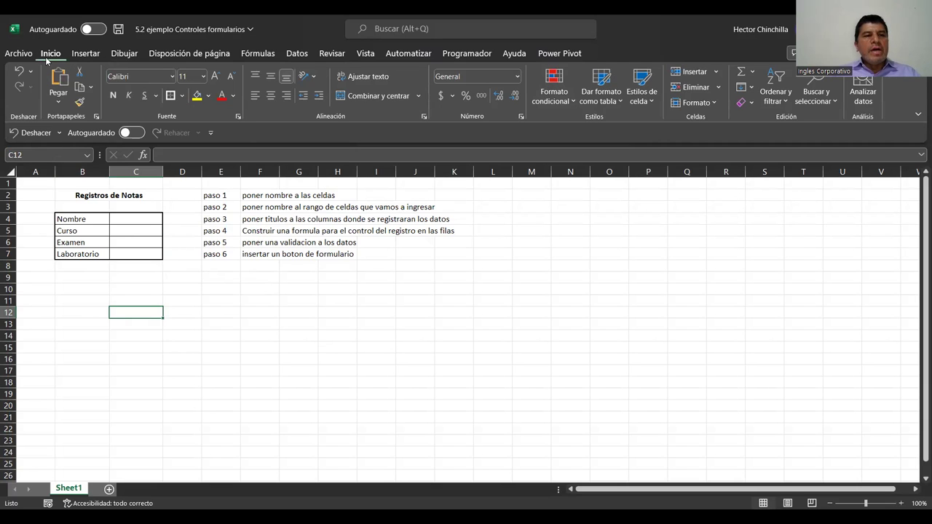
# - Draw a form button under the table in rows 9–10, keeping the default macro assignment
pyautogui.scroll(-1, 51, 56)
pyautogui.scroll(-1, 50, 55)
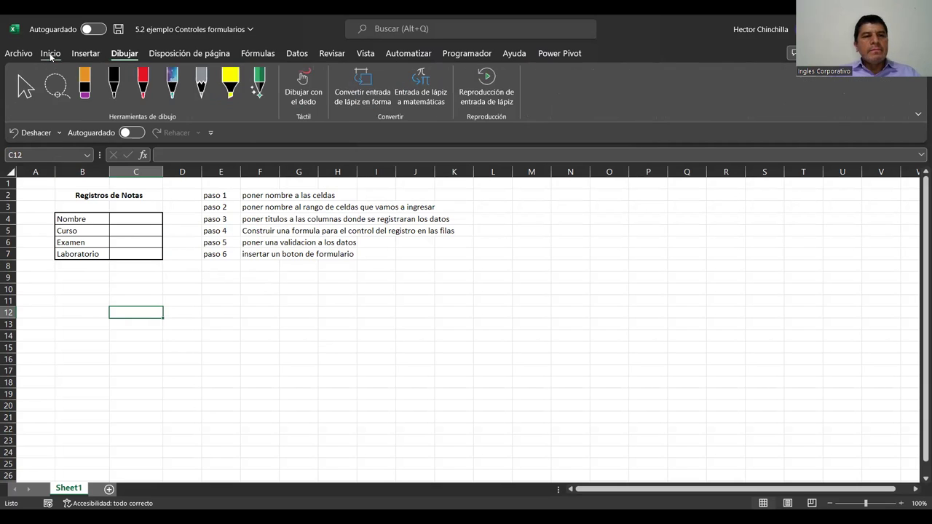
pyautogui.scroll(-1, 50, 55)
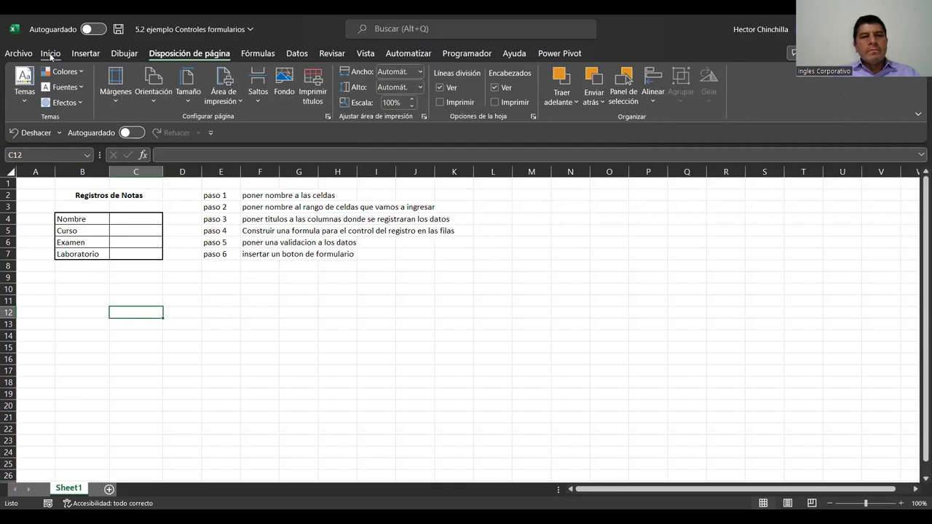
pyautogui.scroll(-1, 50, 55)
pyautogui.scroll(-1, 50, 55)
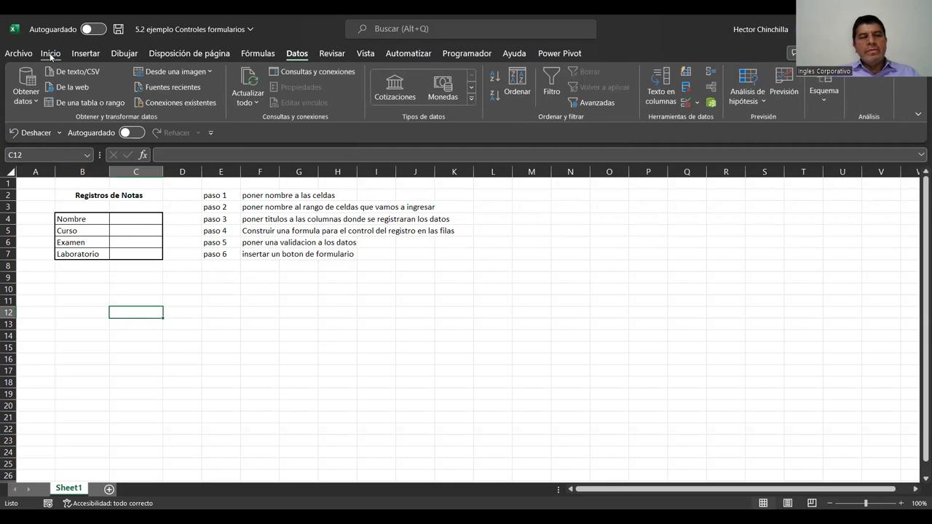
pyautogui.scroll(-1, 50, 56)
pyautogui.scroll(-1, 50, 56)
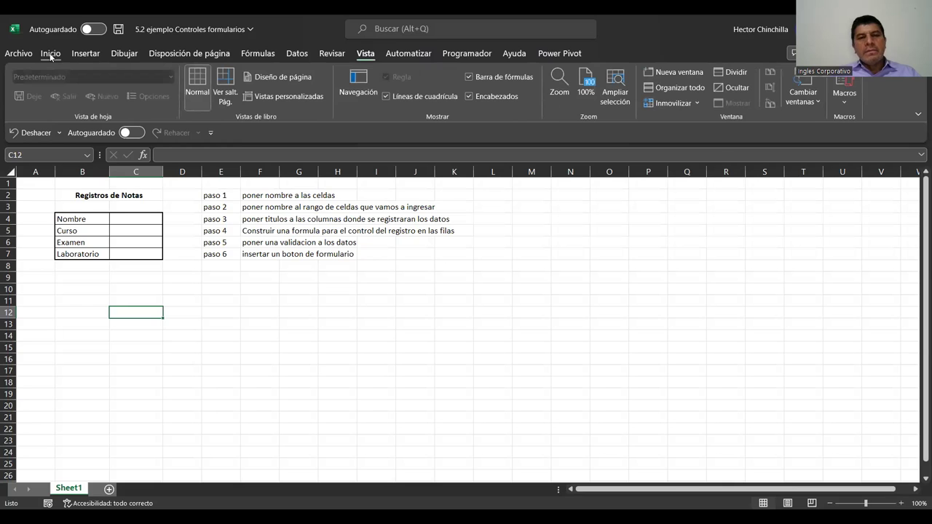
pyautogui.scroll(-1, 50, 55)
pyautogui.scroll(-1, 50, 56)
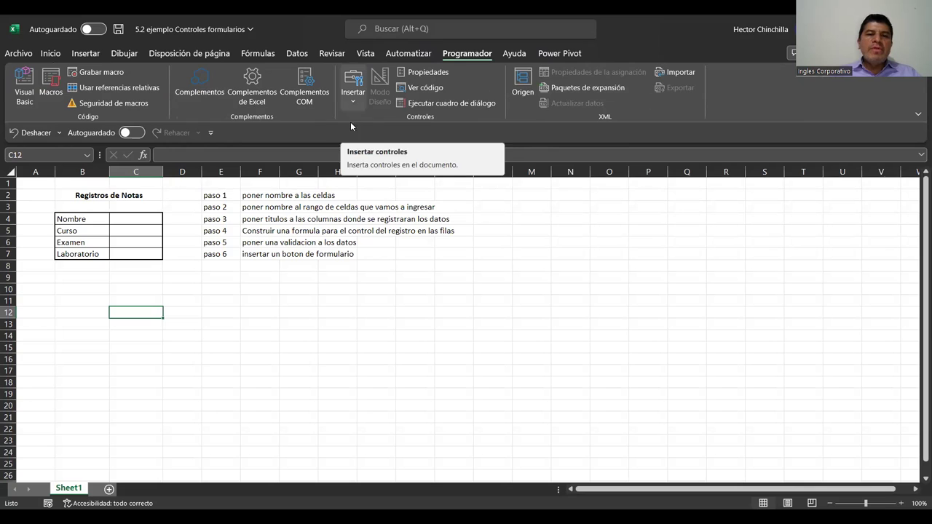
pyautogui.click(353, 102)
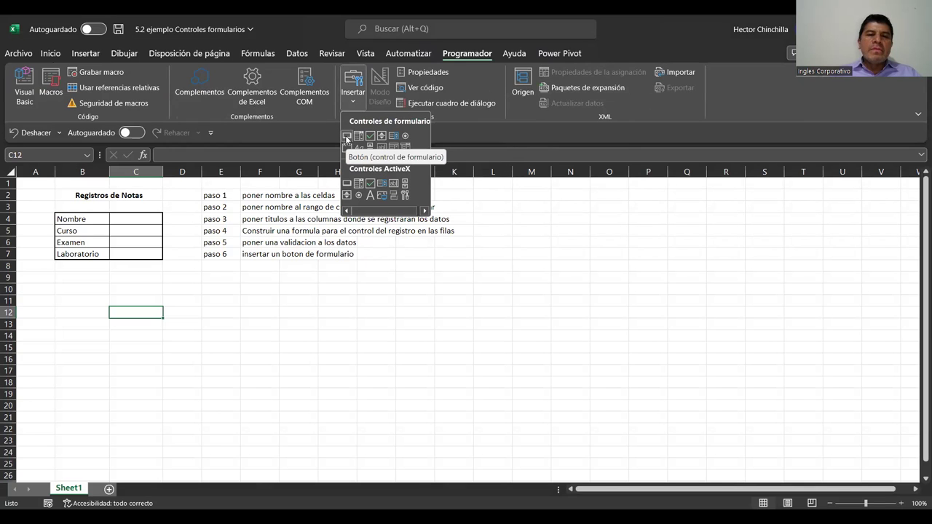
pyautogui.click(346, 137)
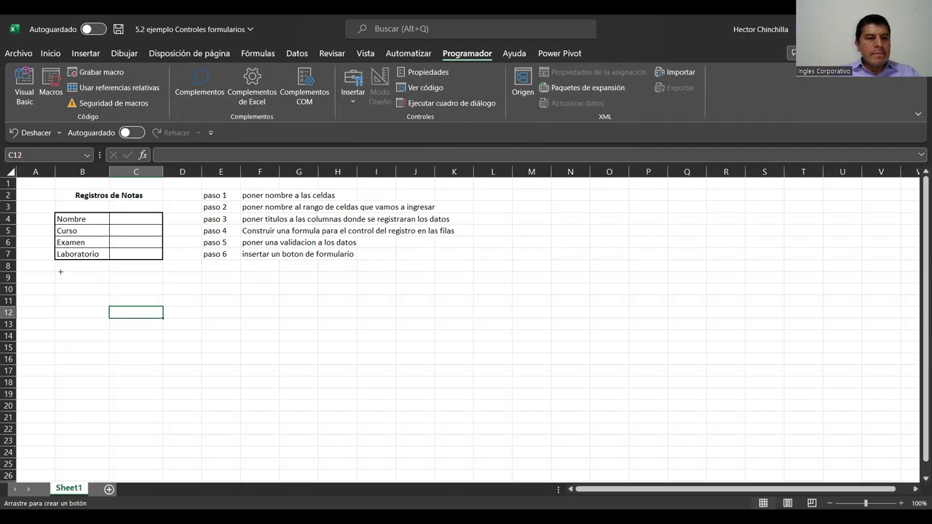
pyautogui.moveTo(61, 271); pyautogui.dragTo(148, 284)
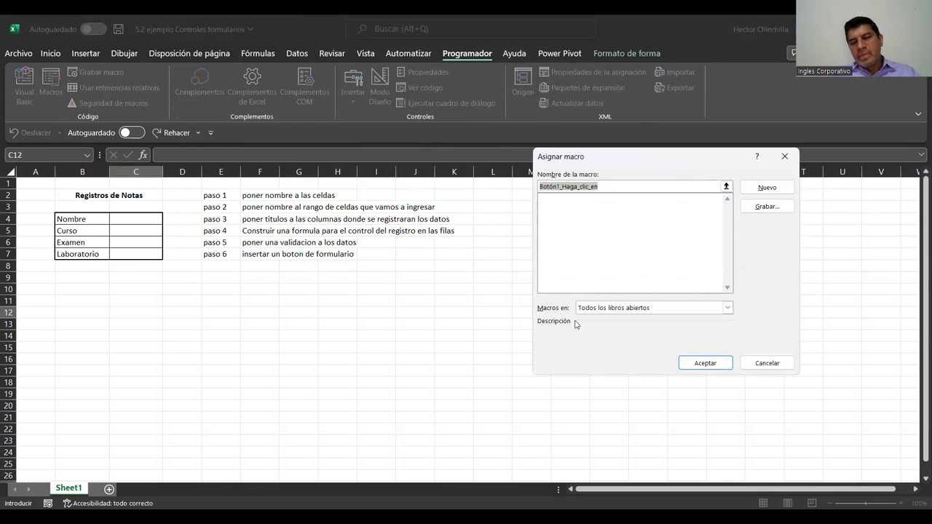
pyautogui.click(694, 367)
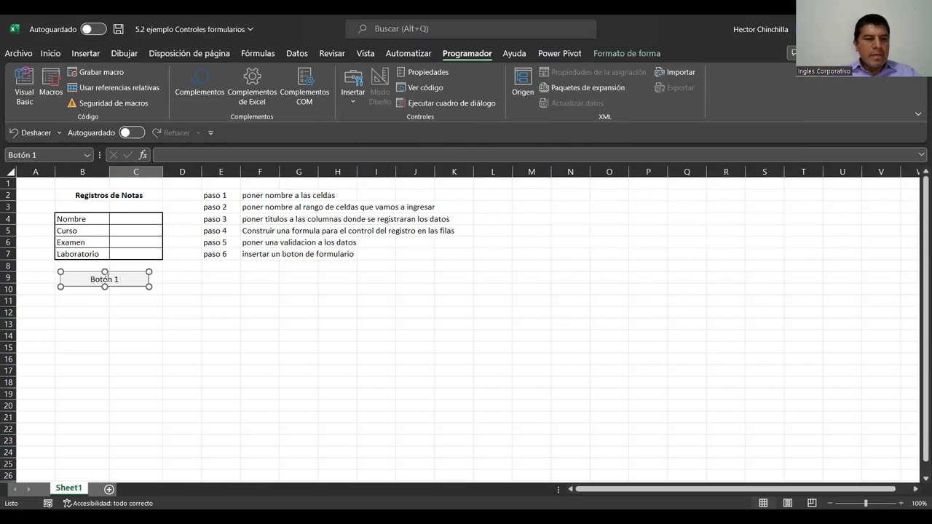
# - Replace the button's default Botón 1 label with Aceptar
pyautogui.click(127, 282)
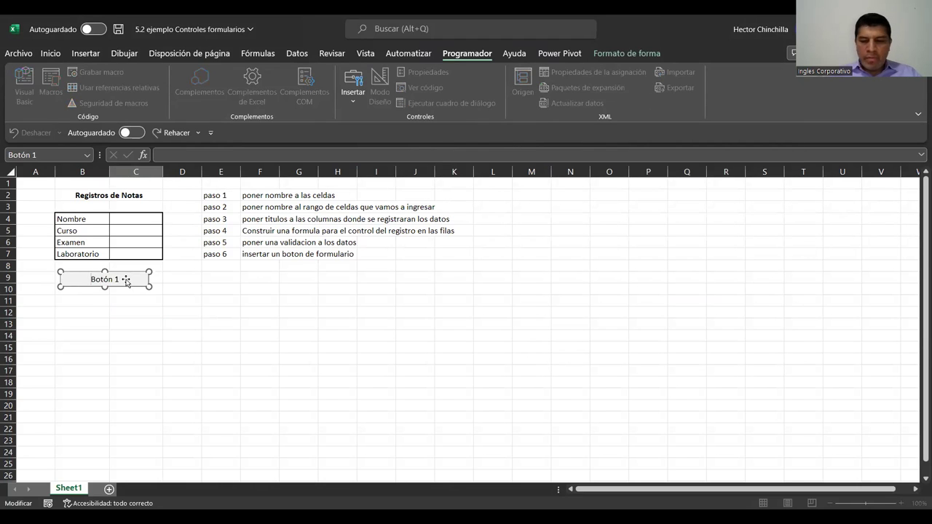
pyautogui.press('Delete')
pyautogui.press('Delete')
pyautogui.press('Delete')
pyautogui.press('Delete')
pyautogui.press('Delete')
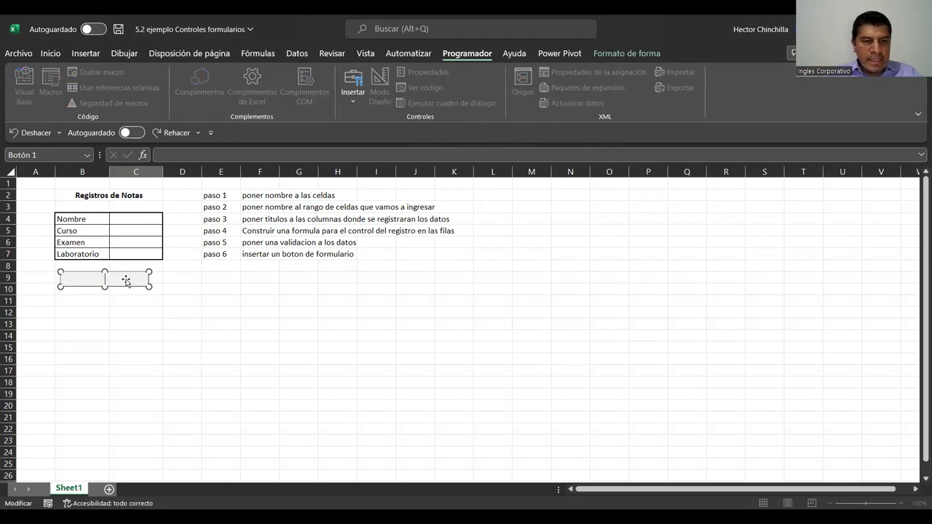
pyautogui.press('Delete')
pyautogui.press('Delete')
pyautogui.write('ceptar')
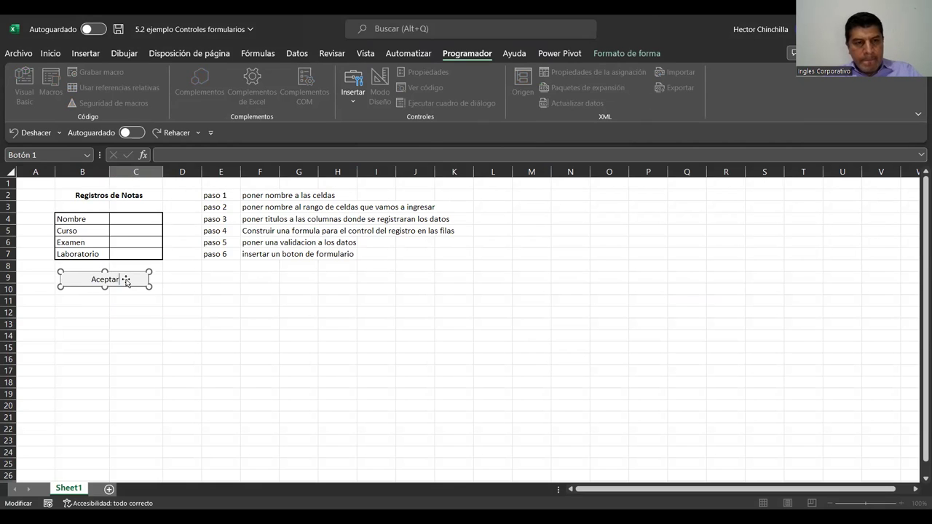
pyautogui.click(102, 331)
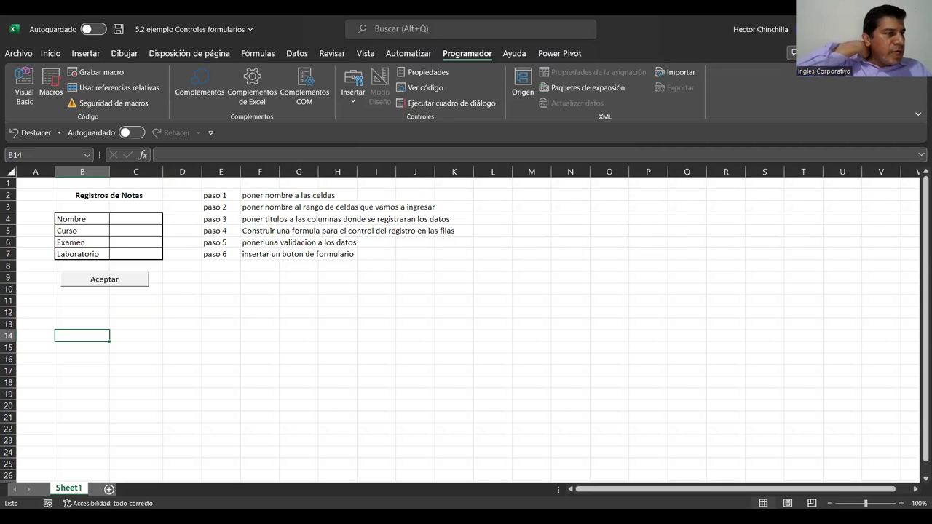
# - Rename the Sheet1 tab to Hoja1
pyautogui.doubleClick(68, 488)
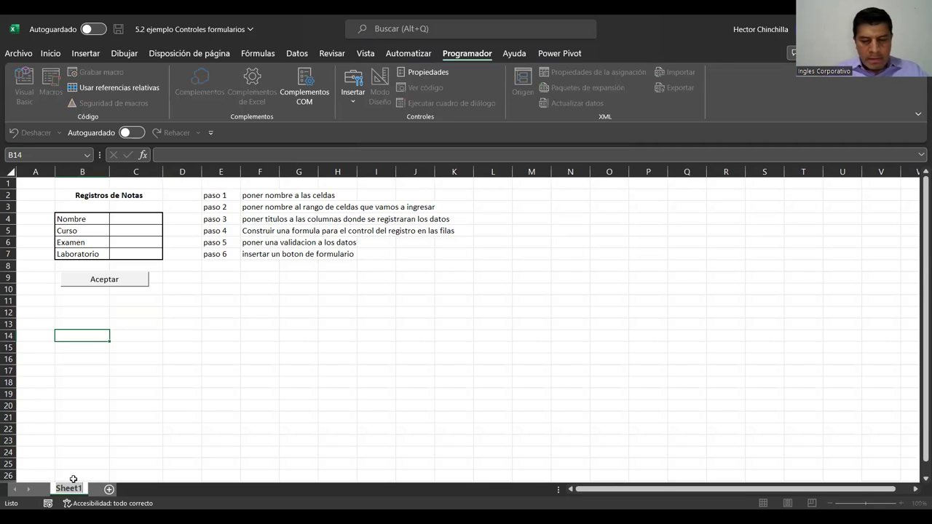
pyautogui.write('Hoja1')
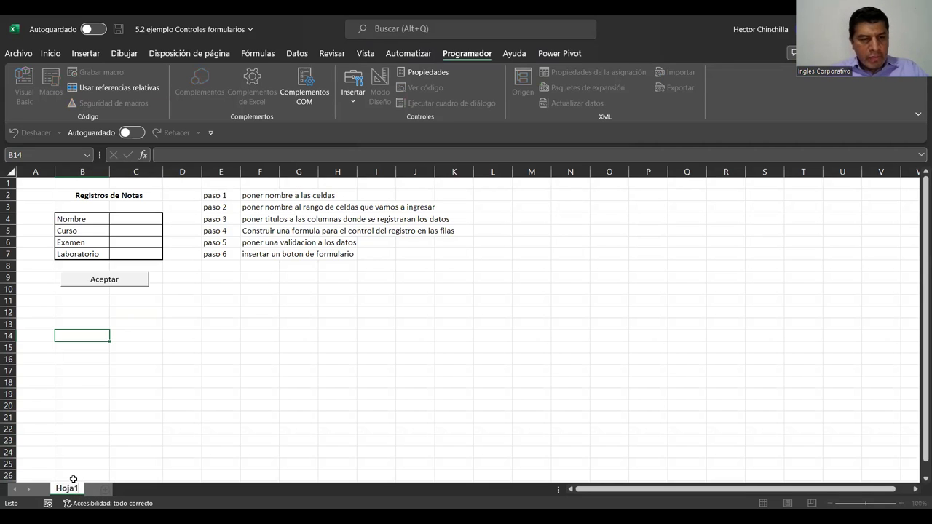
pyautogui.press('Return')
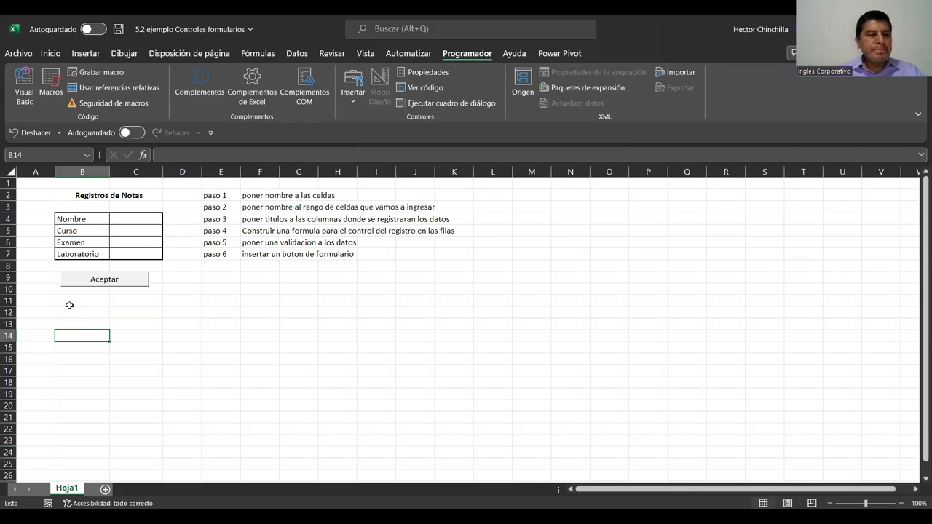
pyautogui.click(68, 303)
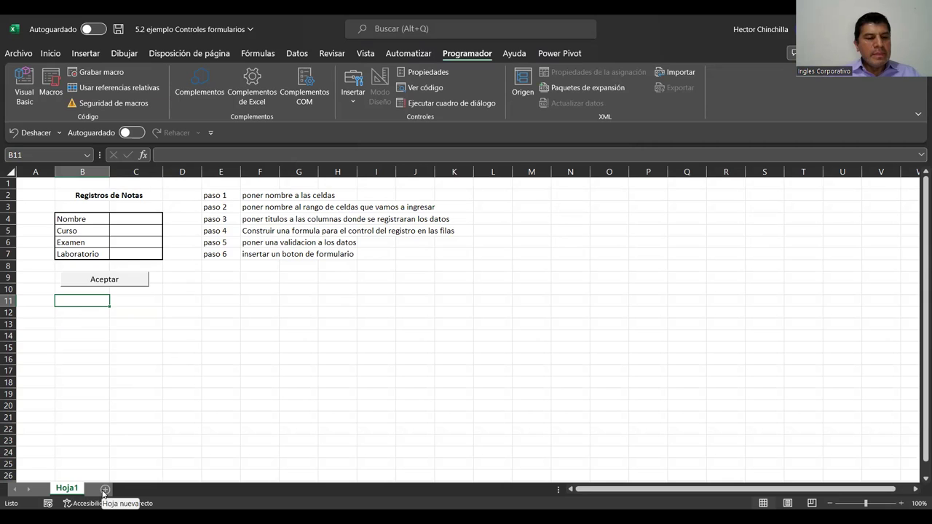
# - Add a new blank sheet, Hoja2, and switch to it
pyautogui.click(104, 489)
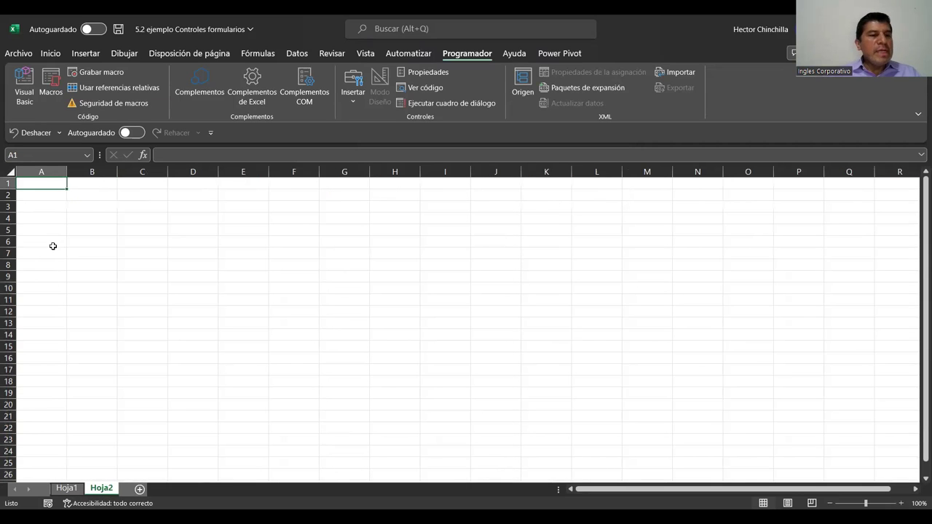
pyautogui.click(70, 489)
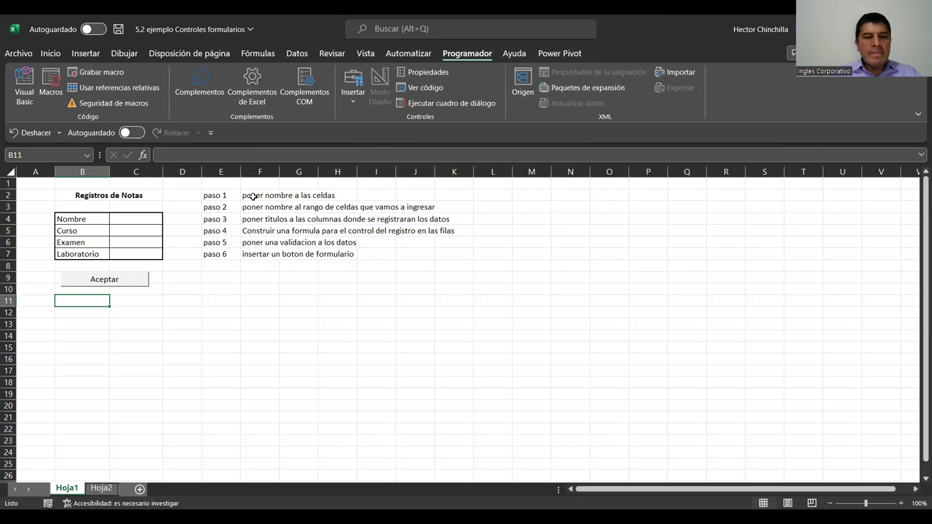
pyautogui.click(99, 489)
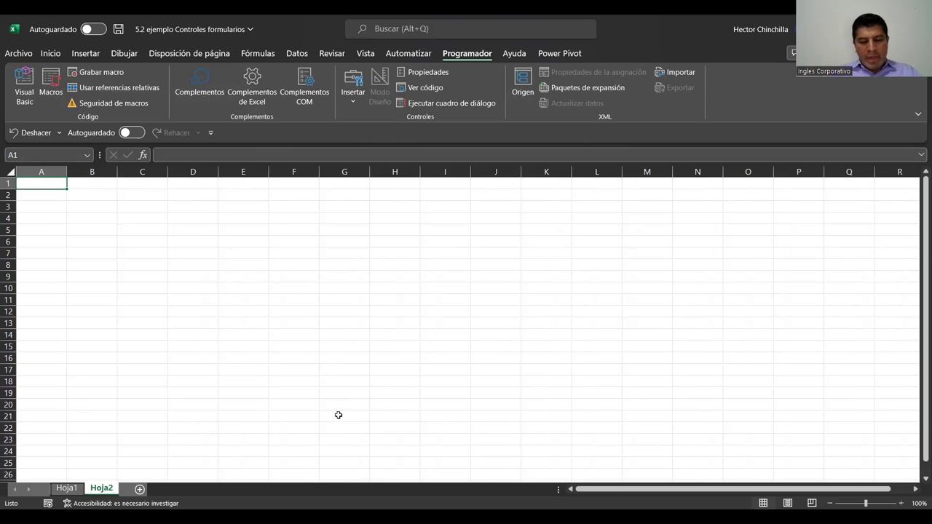
# - Enter headers Nombre, Curso, Examen, Laboratorio in A1:D1, fixing the Laboratorio typo
pyautogui.write('Nombre')
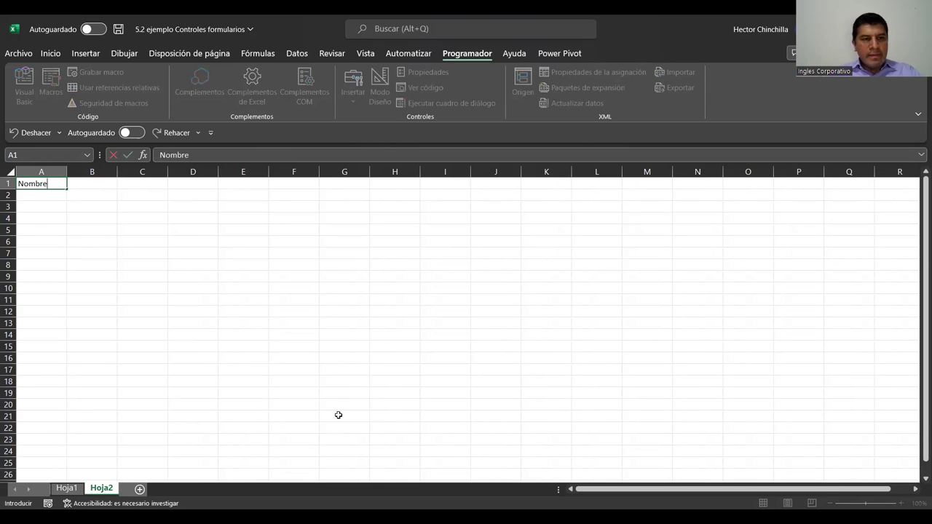
pyautogui.press('Tab')
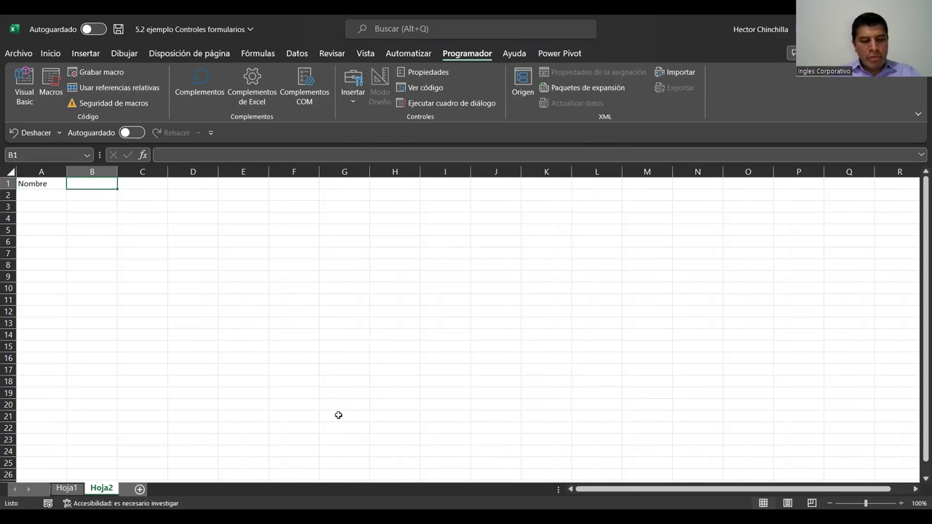
pyautogui.write('Curso')
pyautogui.press('Tab')
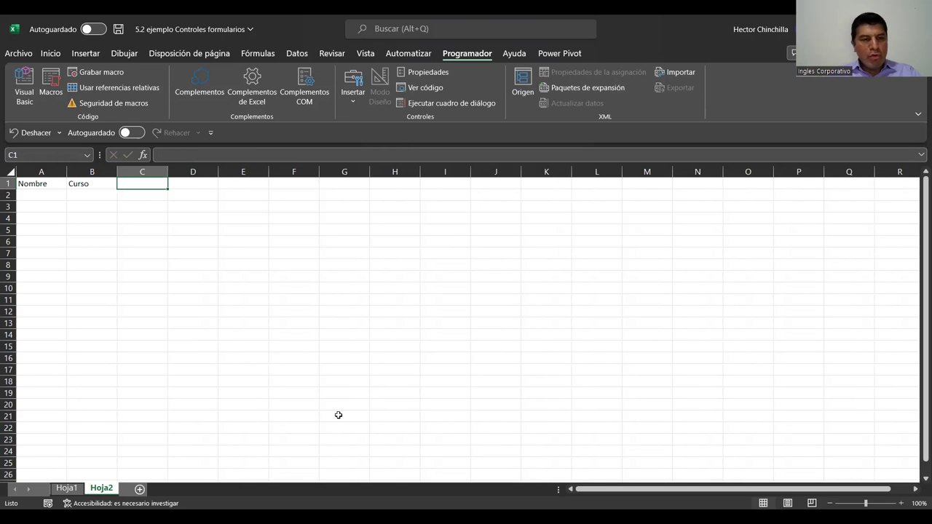
pyautogui.write('Examen')
pyautogui.press('Tab')
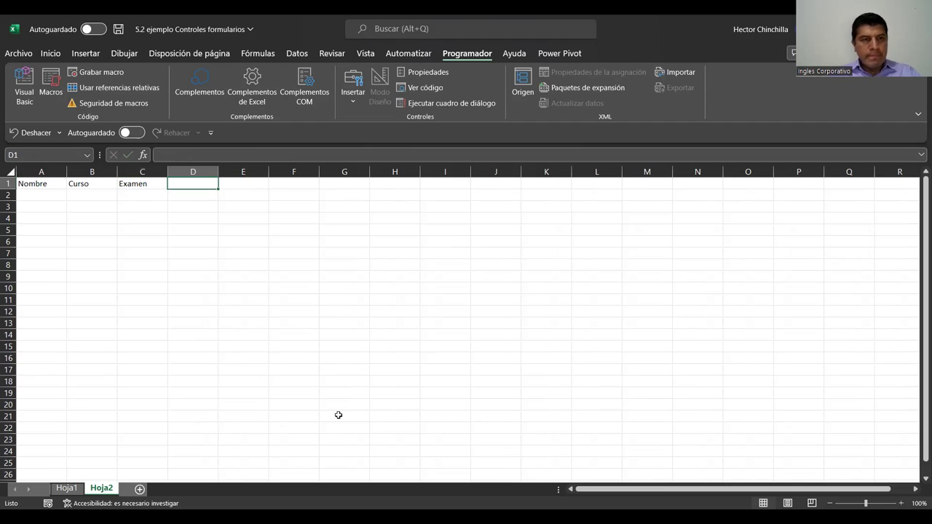
pyautogui.write('Lb')
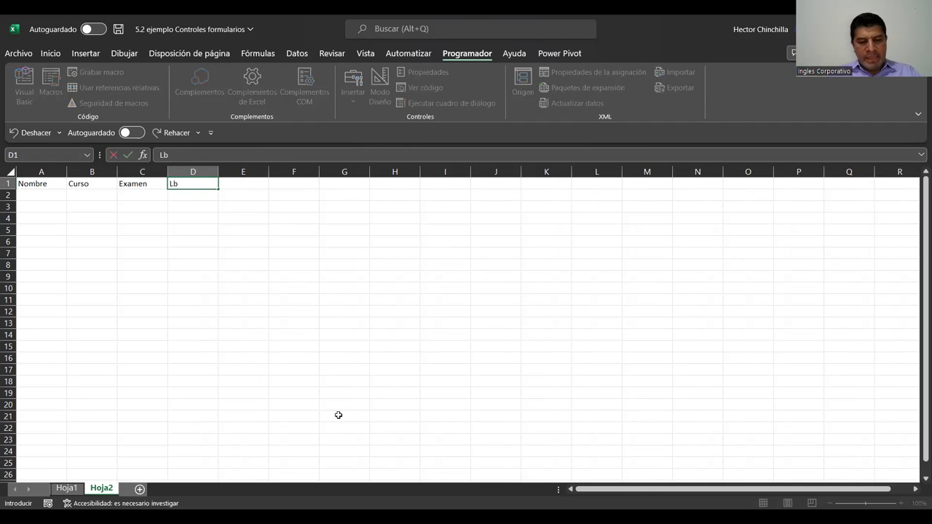
pyautogui.write('oratorio')
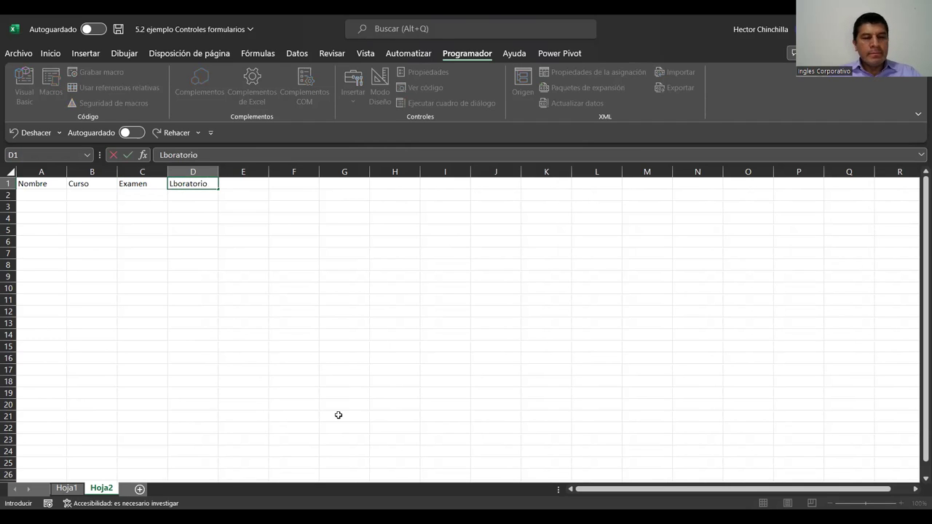
pyautogui.press('BackSpace')
pyautogui.press('BackSpace')
pyautogui.press('BackSpace')
pyautogui.press('BackSpace')
pyautogui.press('BackSpace')
pyautogui.write('aborat')
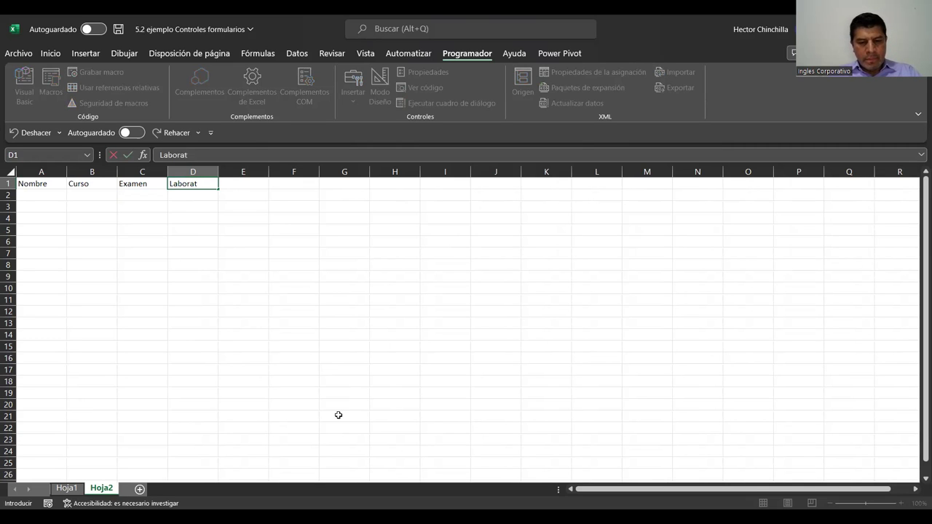
pyautogui.write('orio')
pyautogui.press('Return')
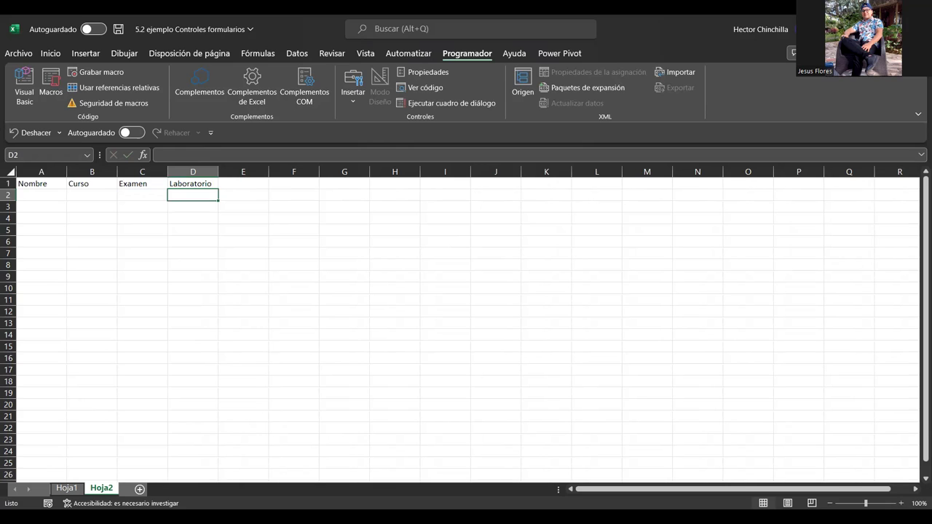
pyautogui.press('Home')
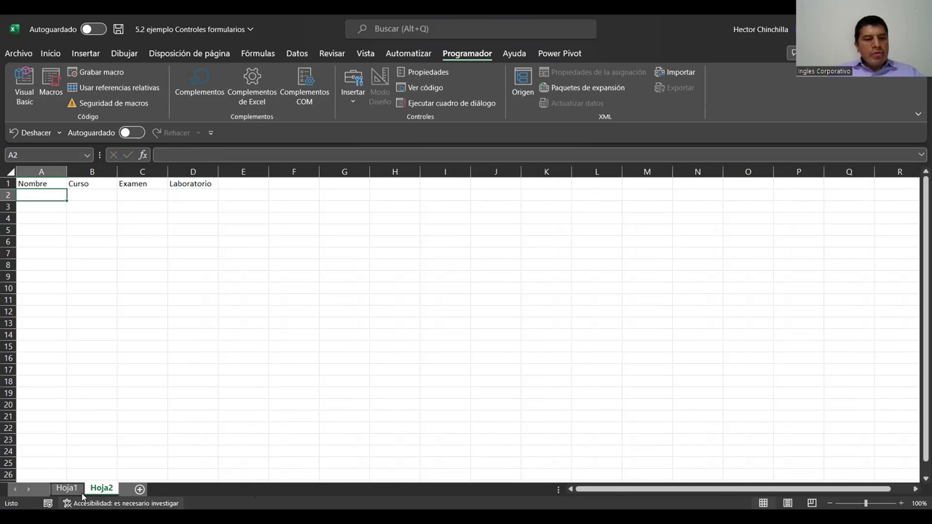
pyautogui.click(67, 487)
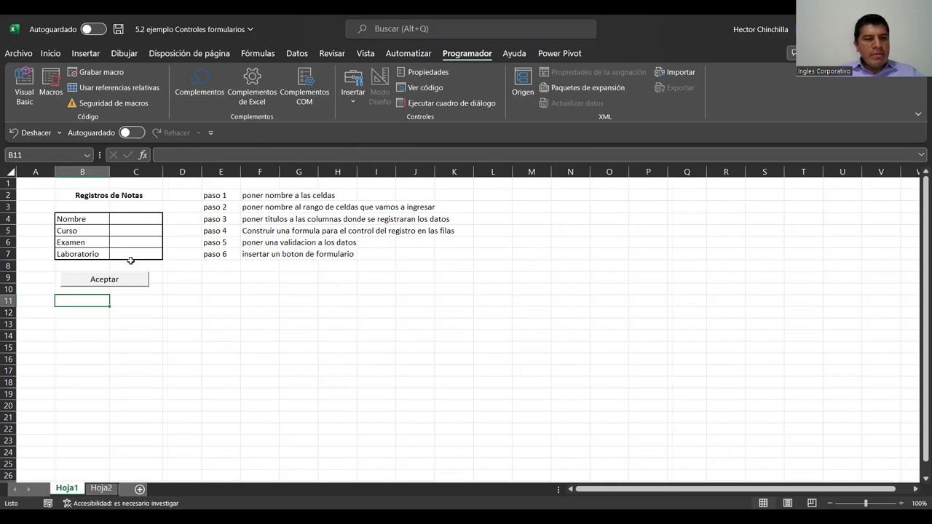
pyautogui.click(102, 487)
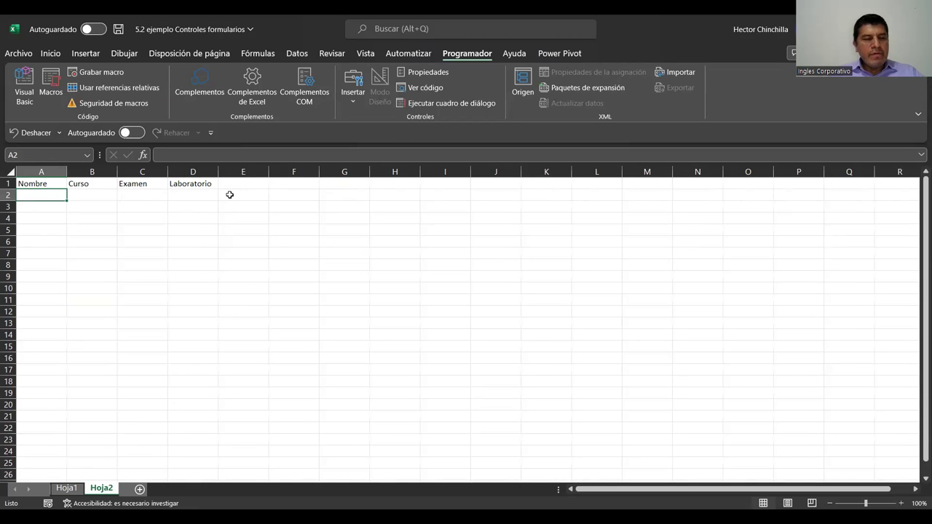
pyautogui.click(71, 492)
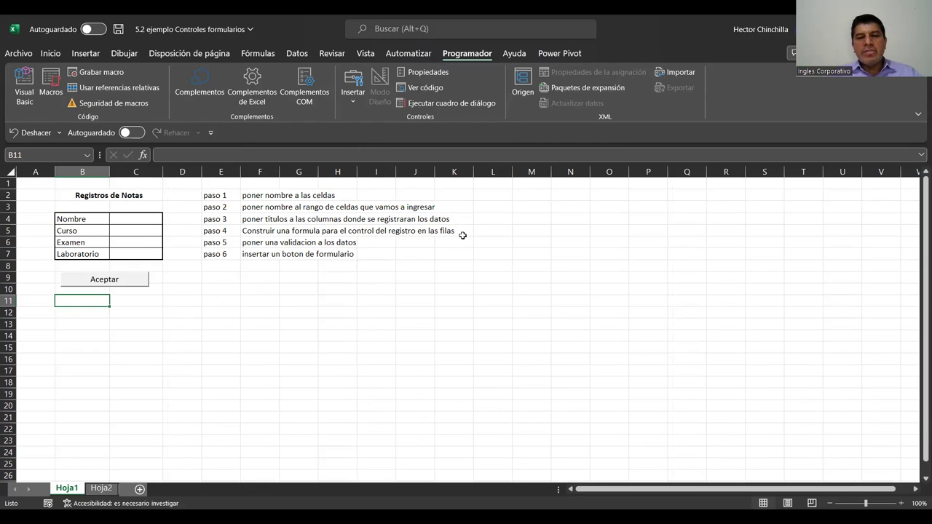
pyautogui.click(102, 488)
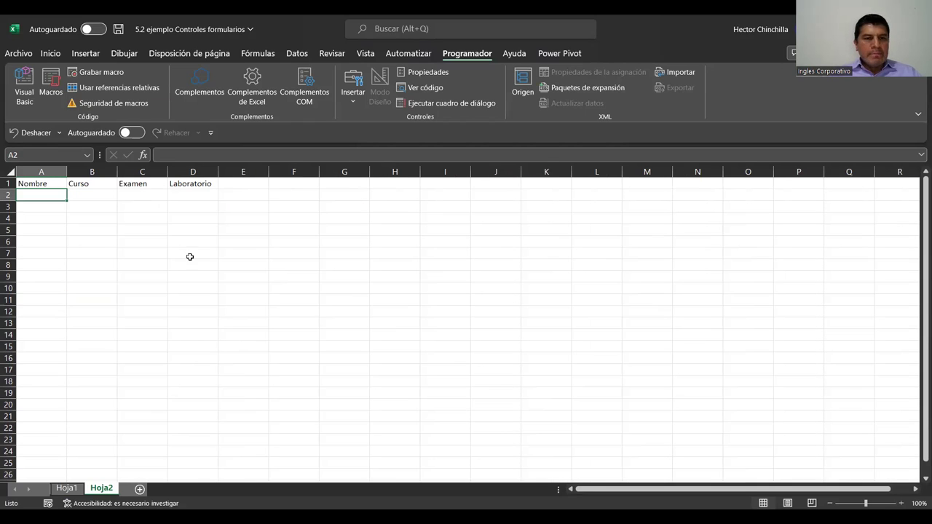
pyautogui.click(224, 184)
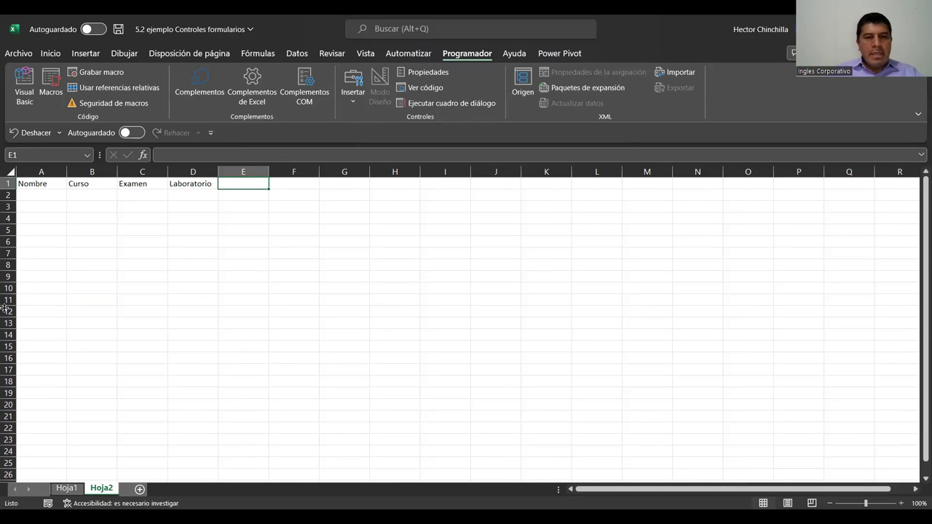
# - Label cell G1 'Numero de Fila' and widen column G to fit it
pyautogui.press('Right')
pyautogui.press('Right')
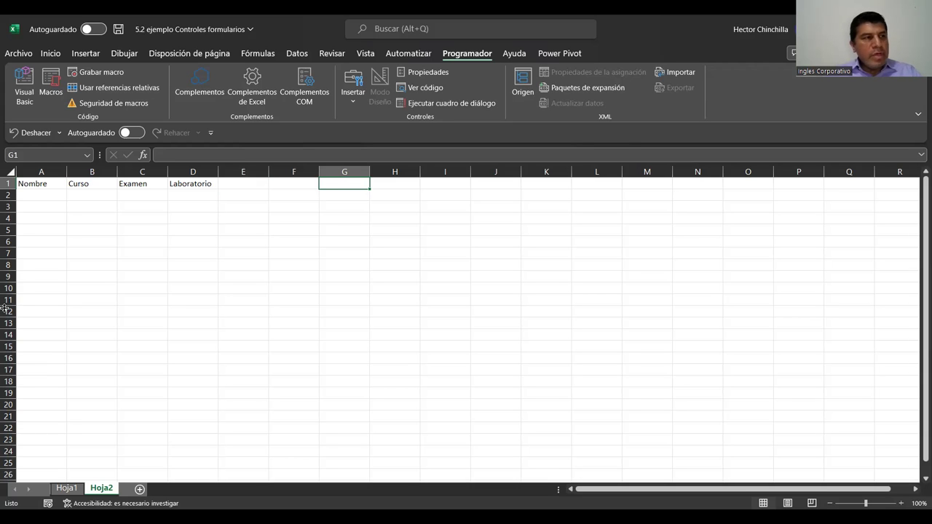
pyautogui.write('Numero de Fila')
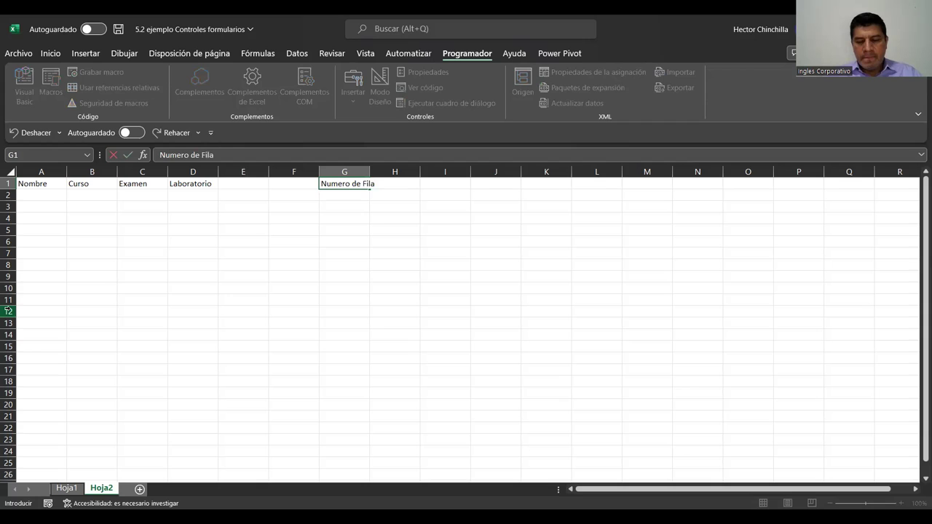
pyautogui.press('Return')
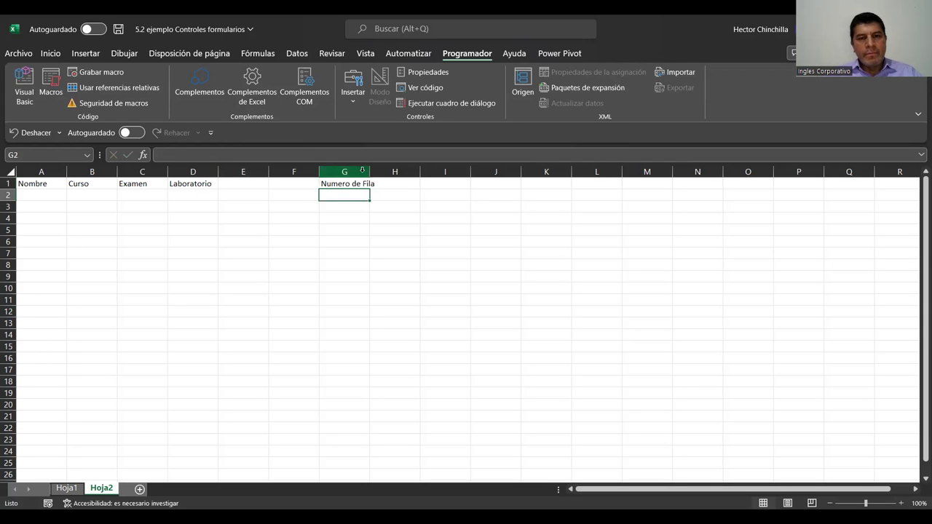
pyautogui.doubleClick(367, 173)
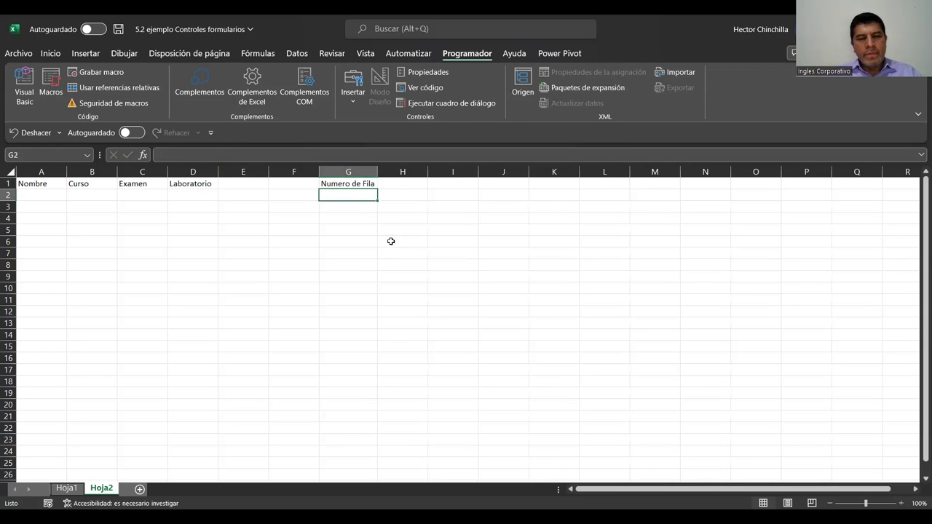
# - Enter =CONTARA(A:A)+1 in H1 so it shows 2
pyautogui.press('Up')
pyautogui.press('Right')
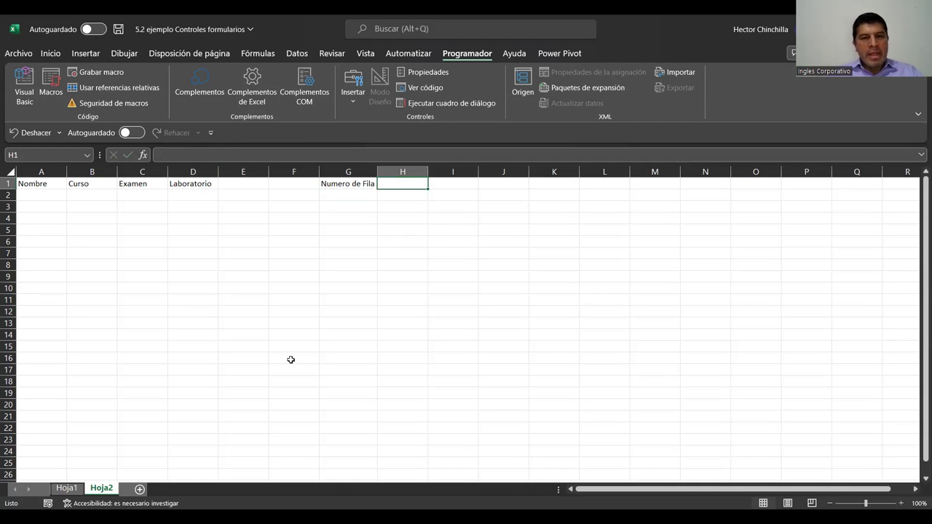
pyautogui.write('=')
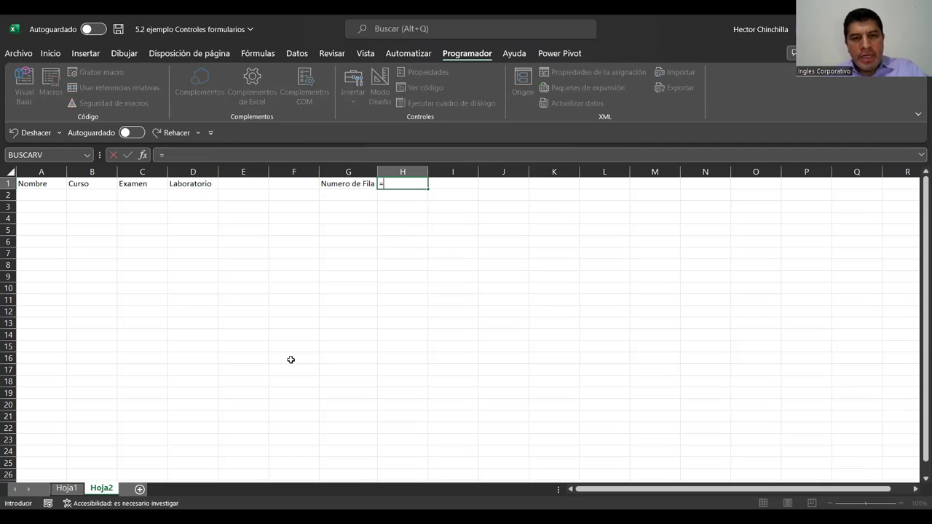
pyautogui.write('C')
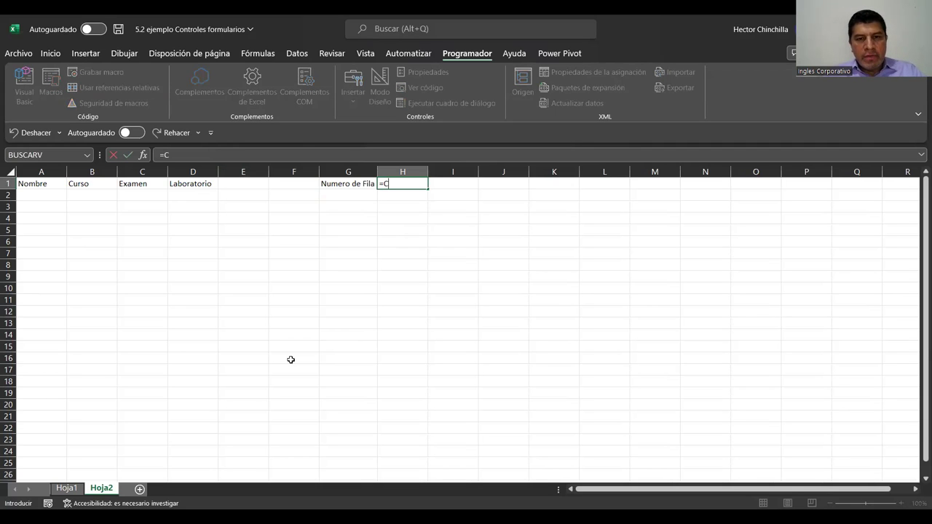
pyautogui.write('ONTARA')
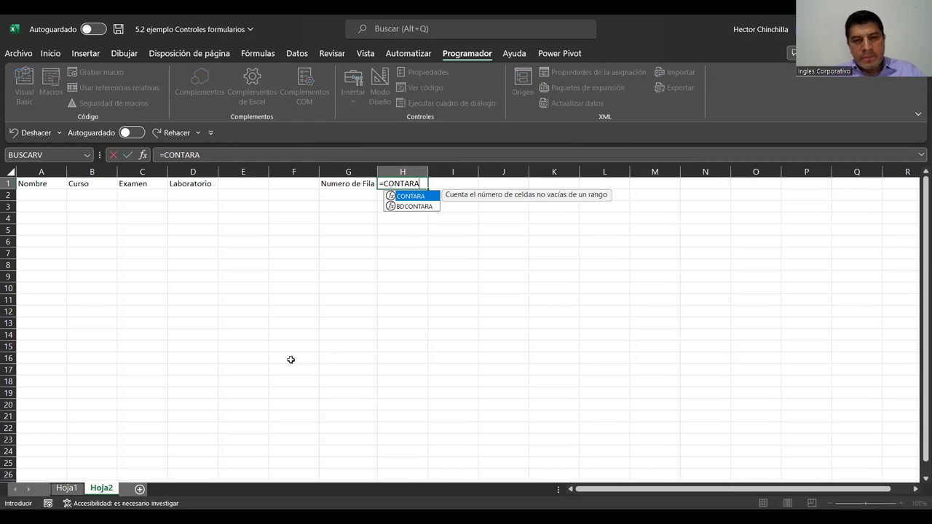
pyautogui.write('(')
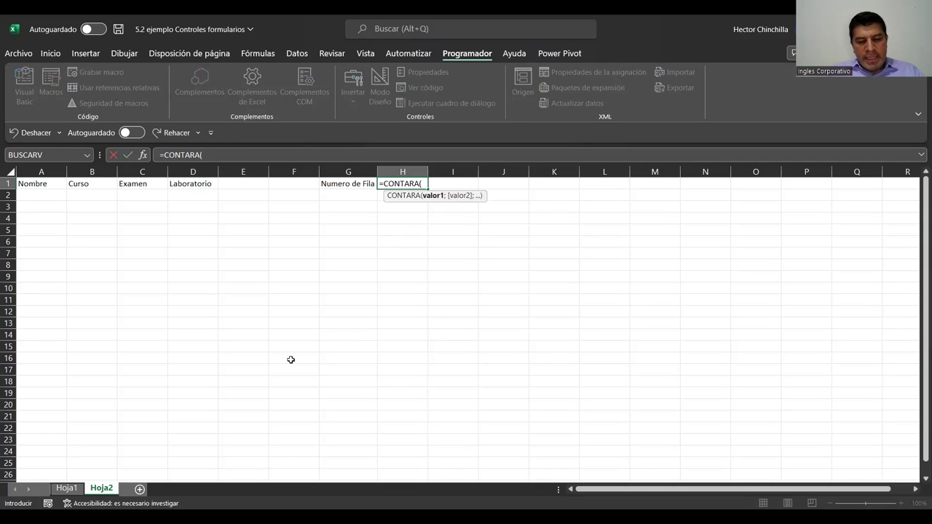
pyautogui.write('A')
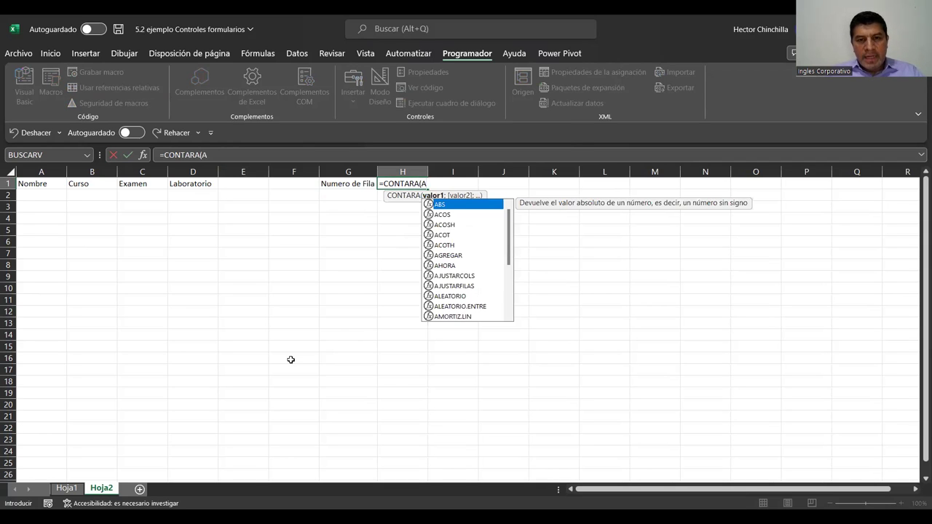
pyautogui.write(':A')
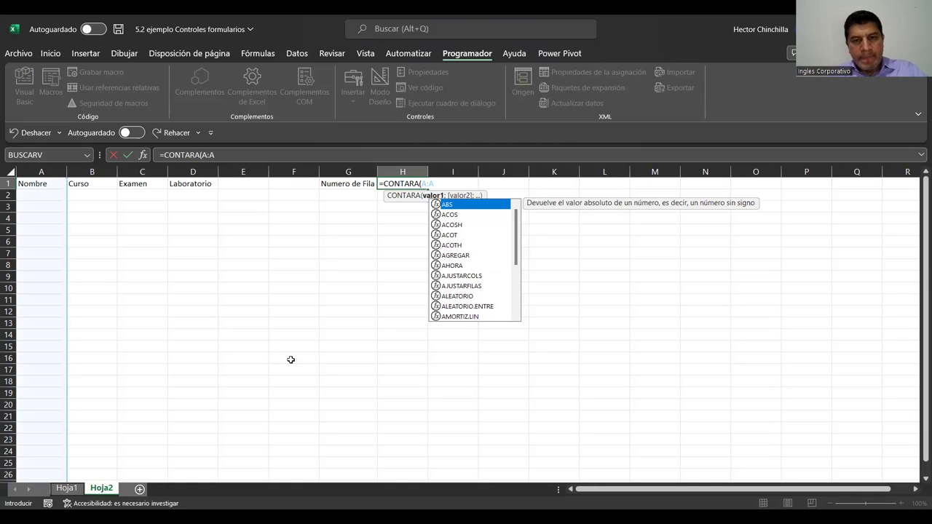
pyautogui.write(')+1')
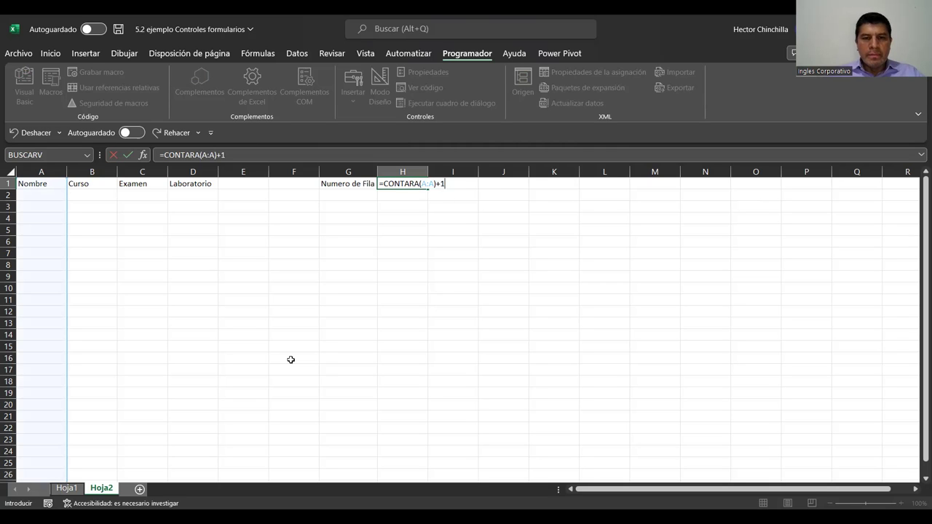
pyautogui.press('Return')
pyautogui.press('Up')
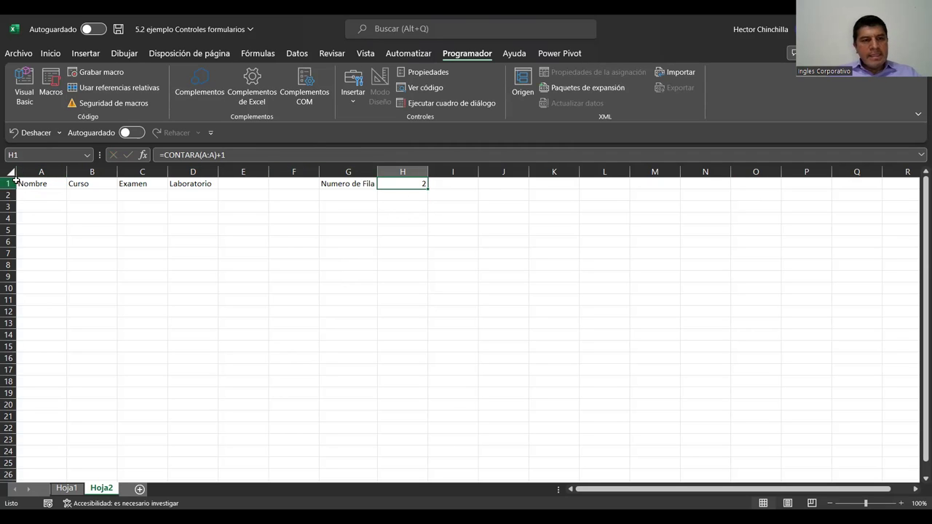
# - Define the name NUMFILA for cell H1 in the Name Box and confirm it
pyautogui.click(25, 156)
pyautogui.write('NUMFILA')
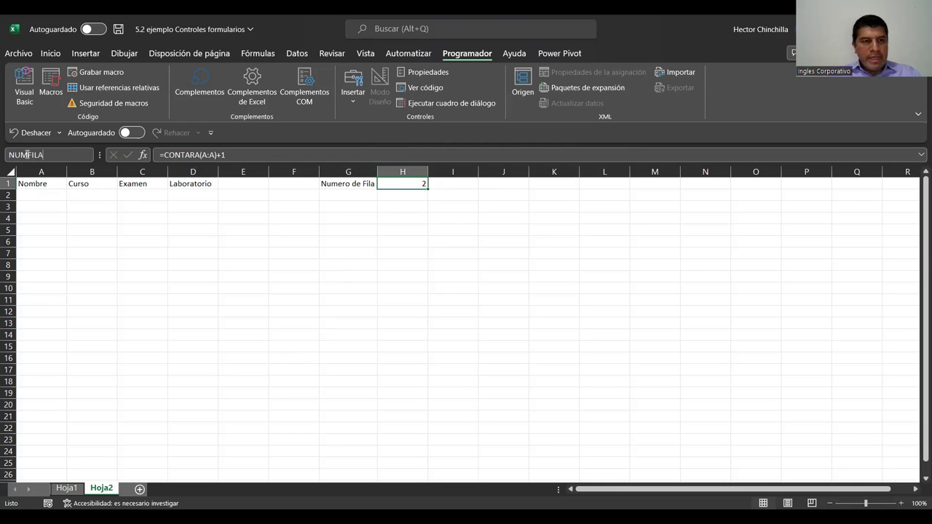
pyautogui.press('Return')
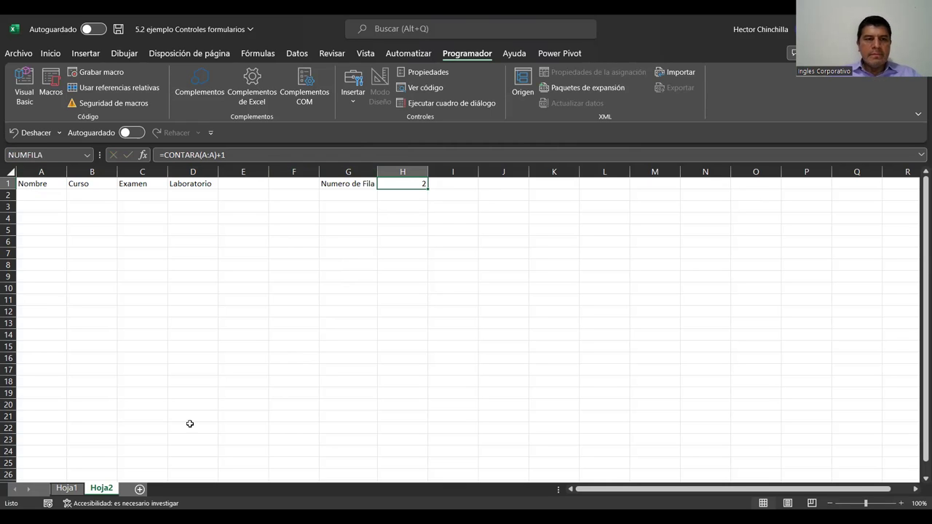
pyautogui.click(384, 227)
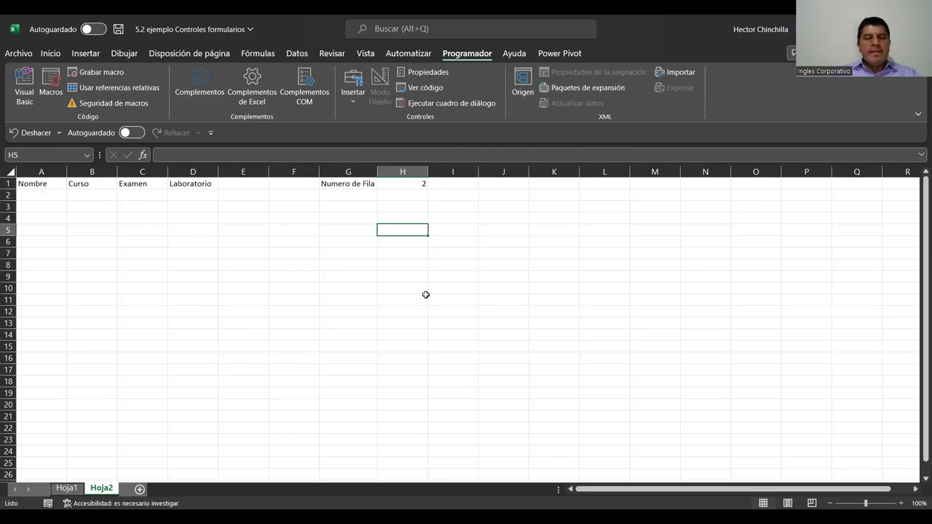
pyautogui.click(395, 183)
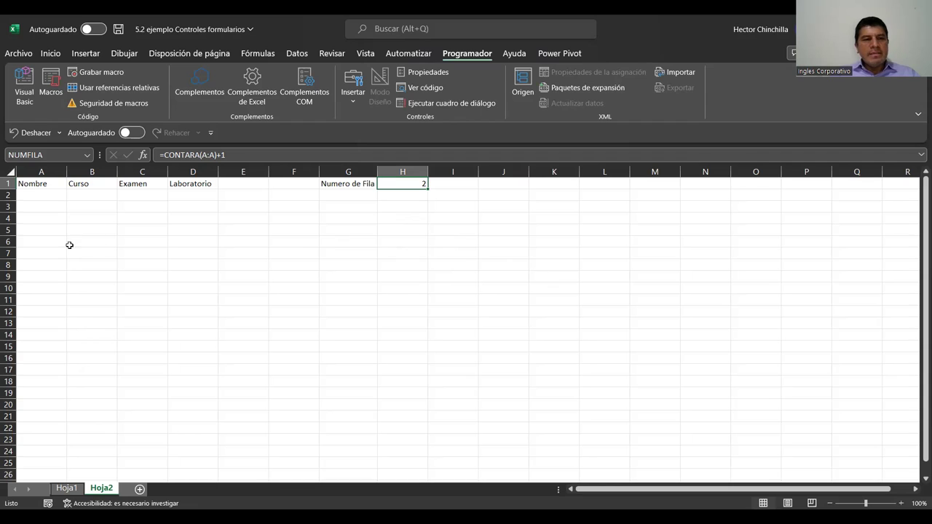
pyautogui.click(38, 195)
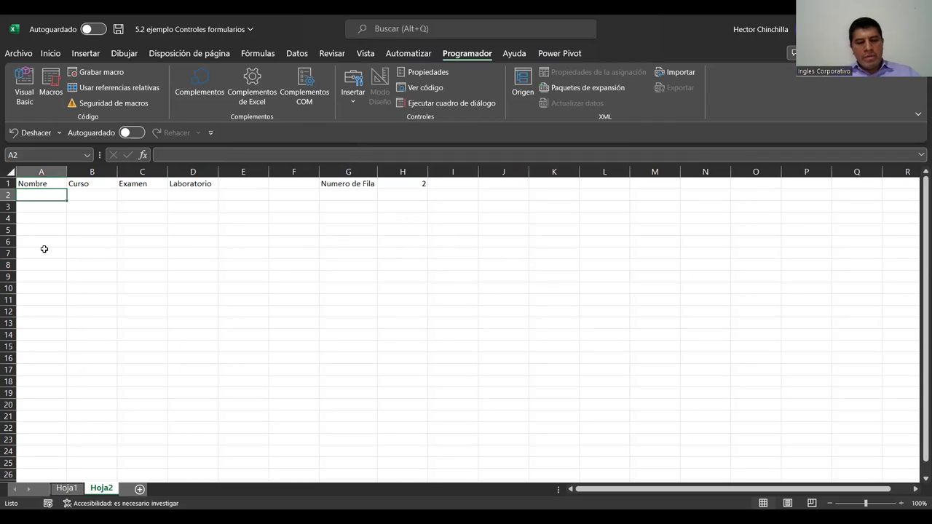
pyautogui.write('fddfd')
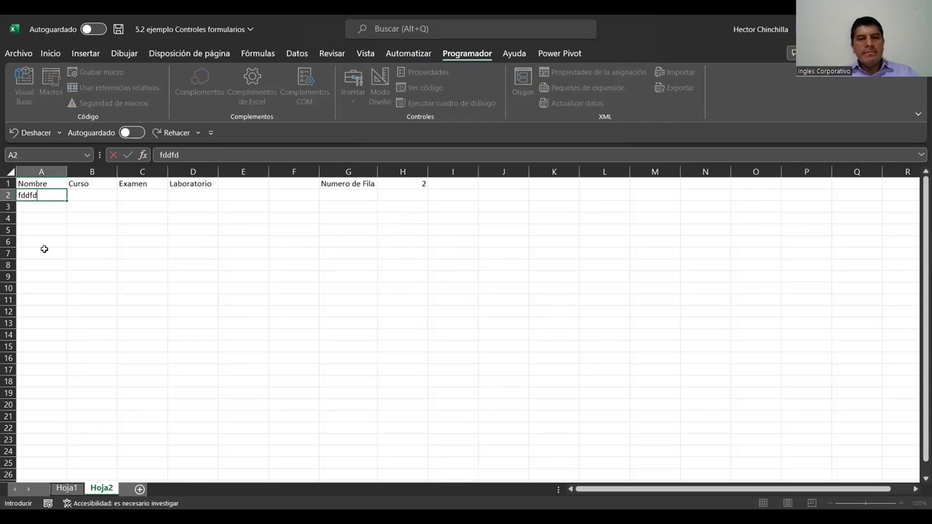
pyautogui.press('Return')
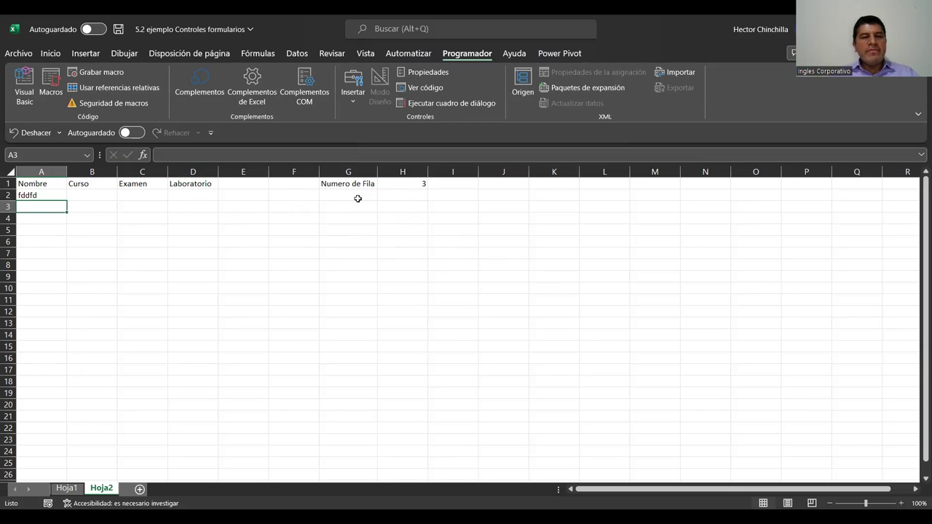
pyautogui.press('Up')
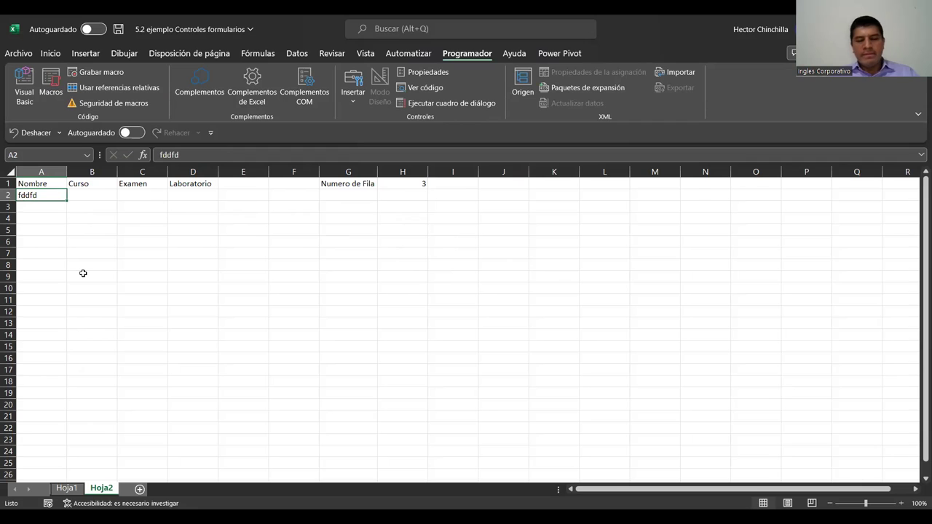
pyautogui.press('Delete')
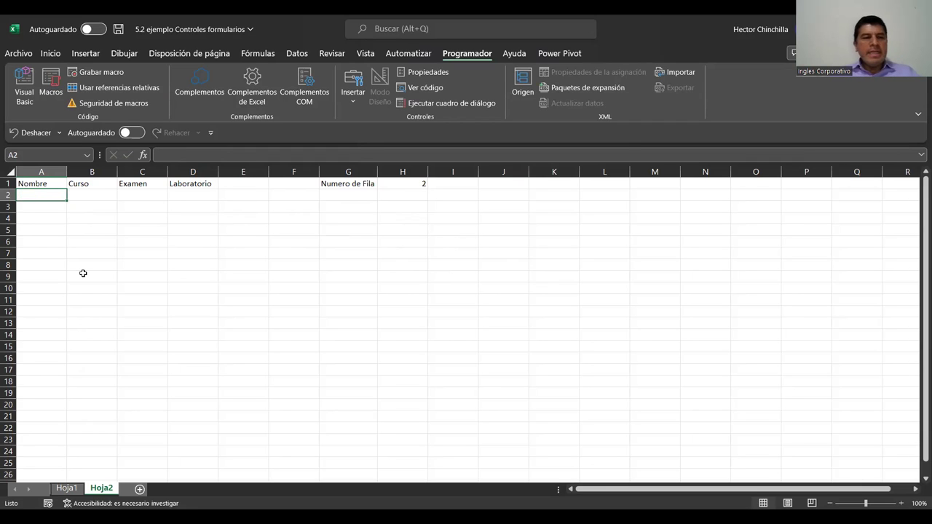
pyautogui.click(385, 183)
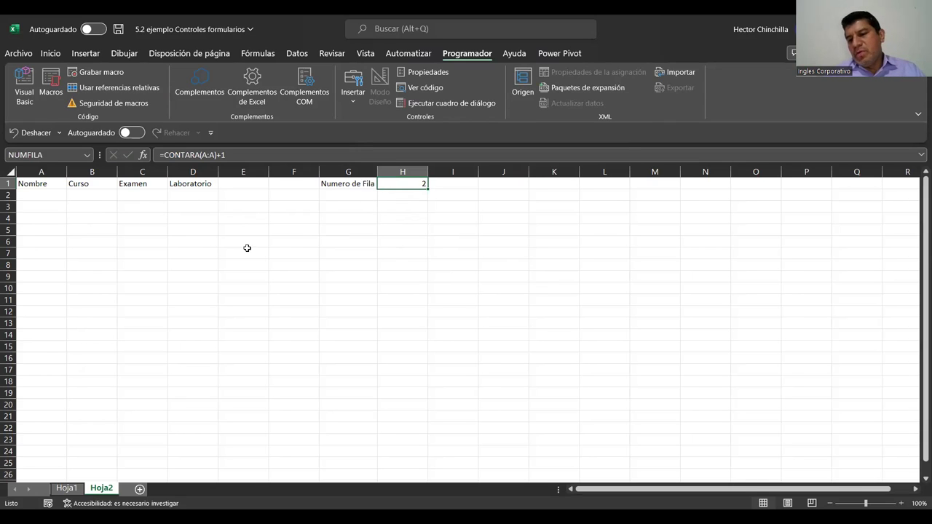
pyautogui.click(45, 183)
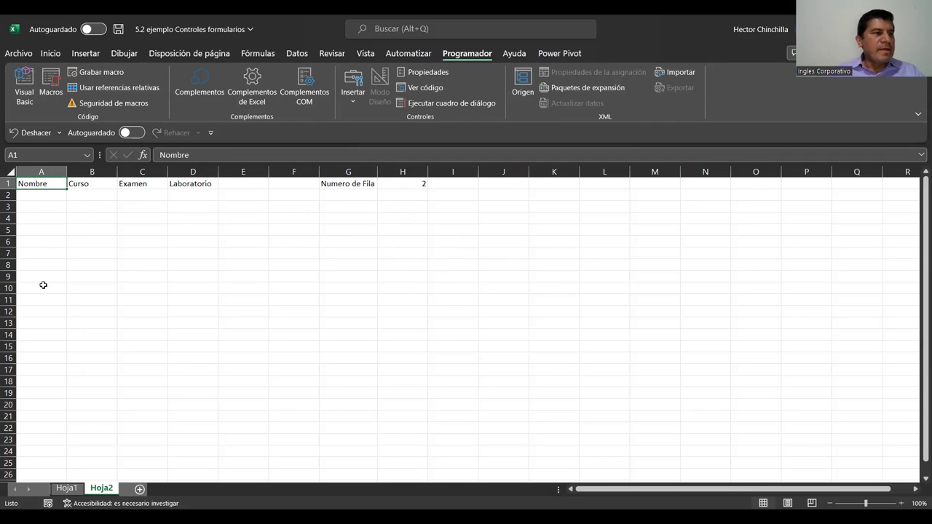
# - Return to Hoja1, select the Registros de Notas title, and show the Inicio ribbon
pyautogui.click(69, 488)
pyautogui.click(134, 360)
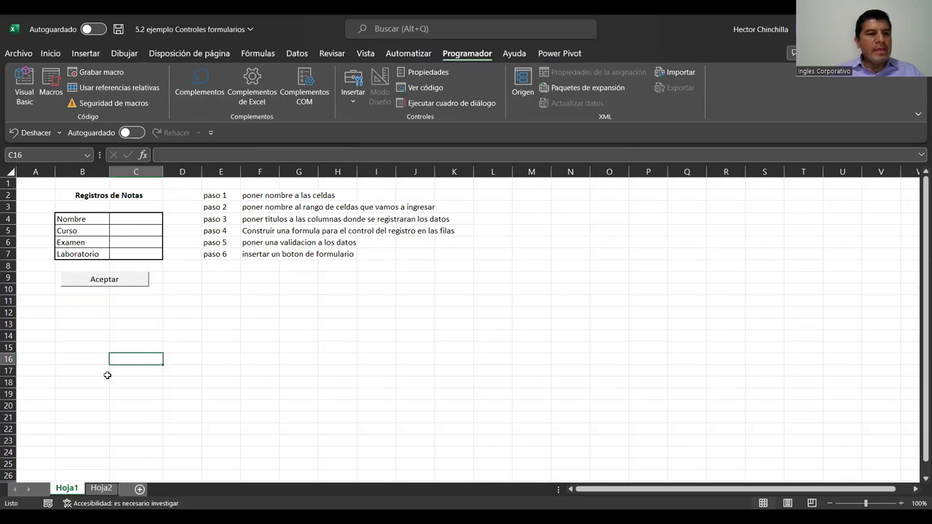
pyautogui.click(80, 195)
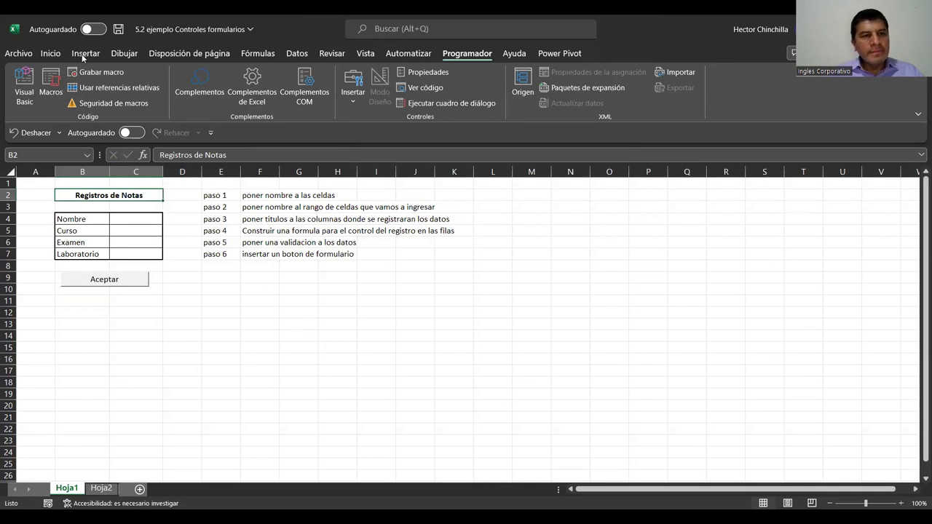
pyautogui.click(45, 55)
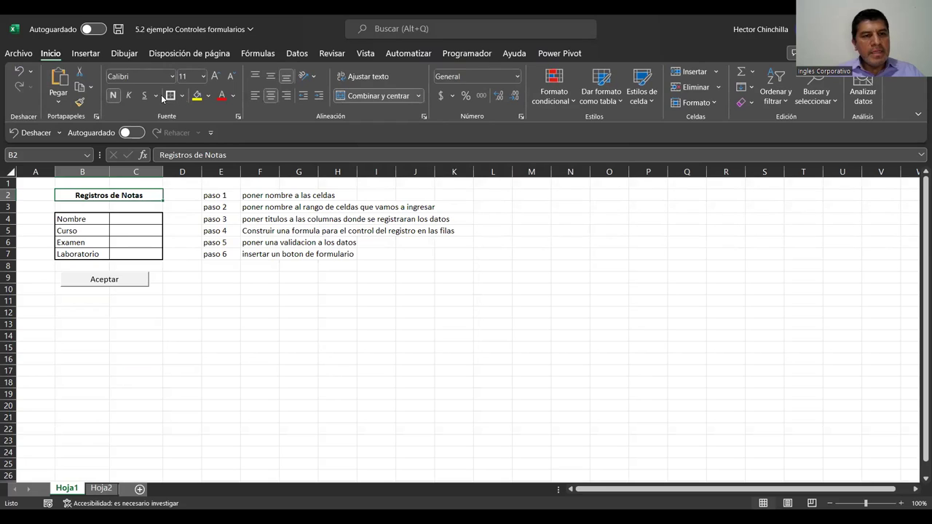
pyautogui.click(93, 336)
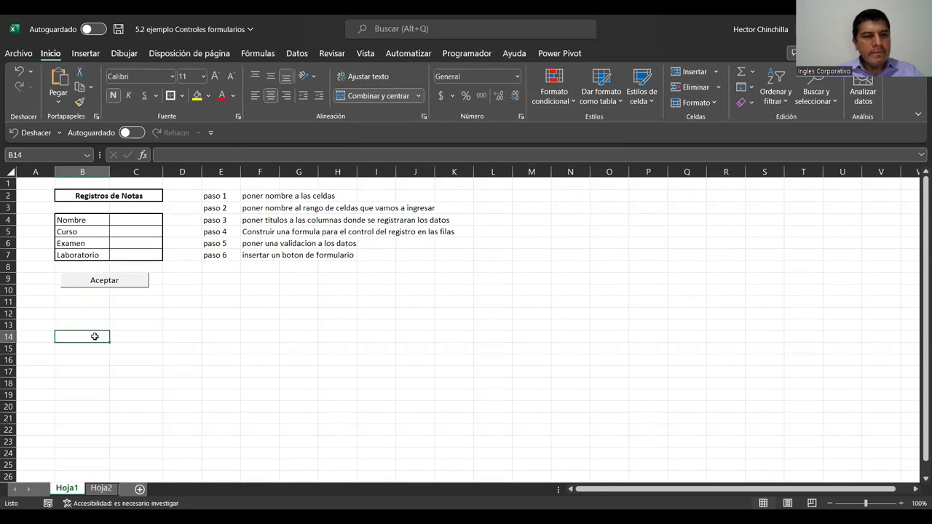
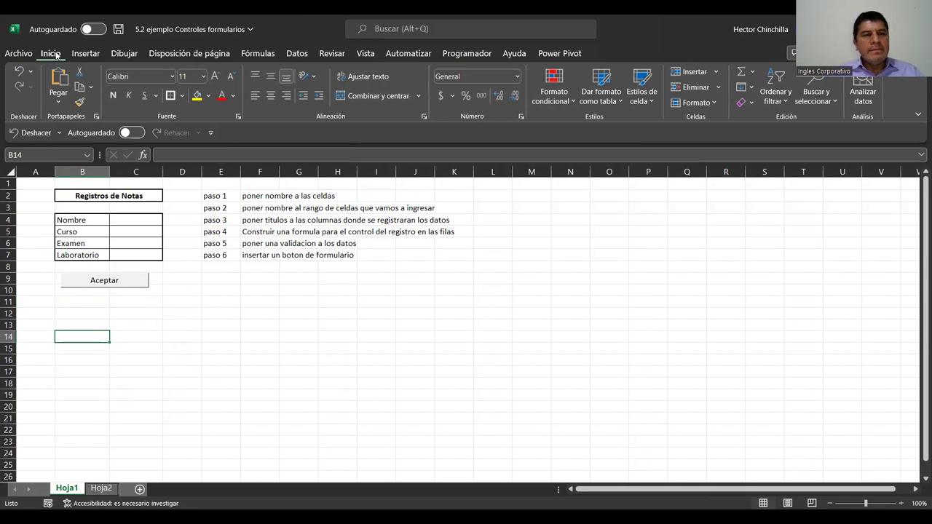
# - Launch the Visual Basic editor from the Programador tab for the grade-entry workbook
pyautogui.scroll(-1, 57, 56)
pyautogui.scroll(-1, 57, 56)
pyautogui.scroll(-1, 58, 56)
pyautogui.scroll(-1, 58, 55)
pyautogui.scroll(-1, 59, 56)
pyautogui.scroll(-1, 58, 56)
pyautogui.scroll(-1, 58, 55)
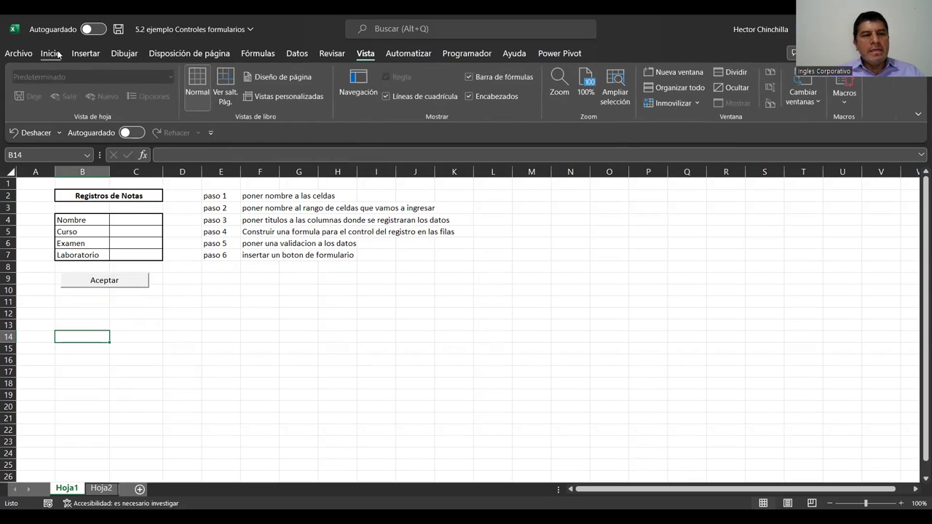
pyautogui.scroll(-1, 58, 56)
pyautogui.scroll(-1, 58, 55)
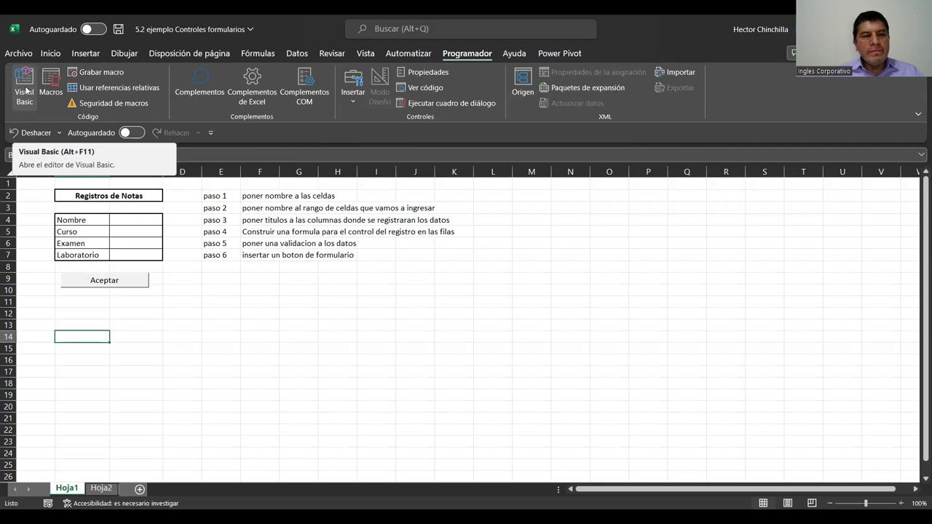
pyautogui.click(26, 89)
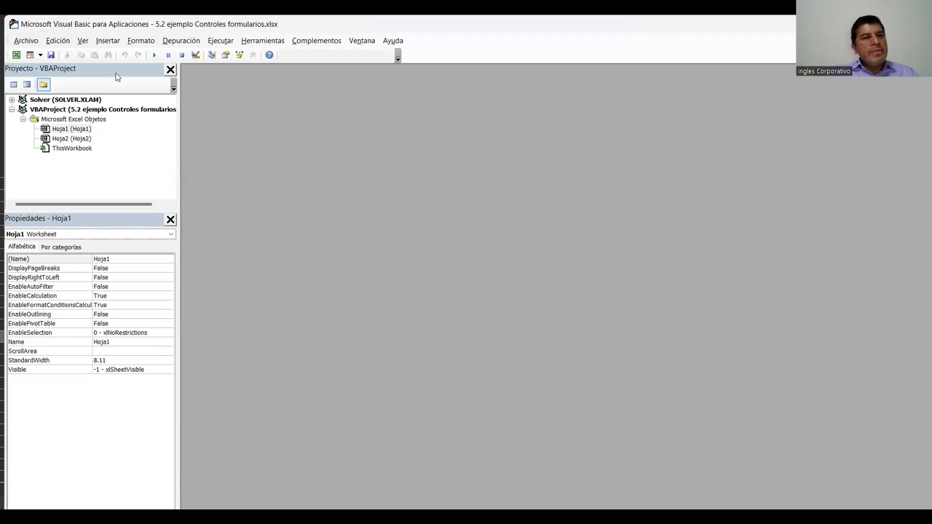
# - Insert a new code module, Módulo1, into the workbook's VBA project
pyautogui.click(109, 42)
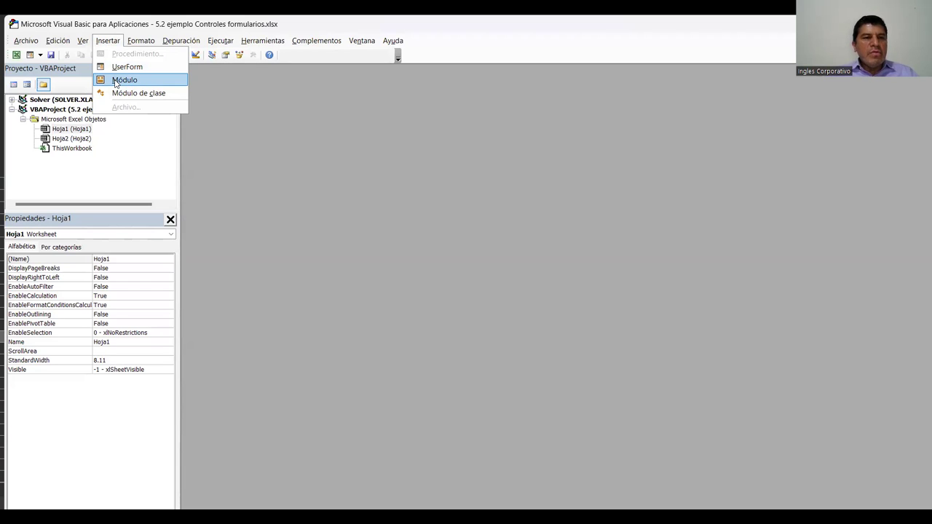
pyautogui.click(115, 80)
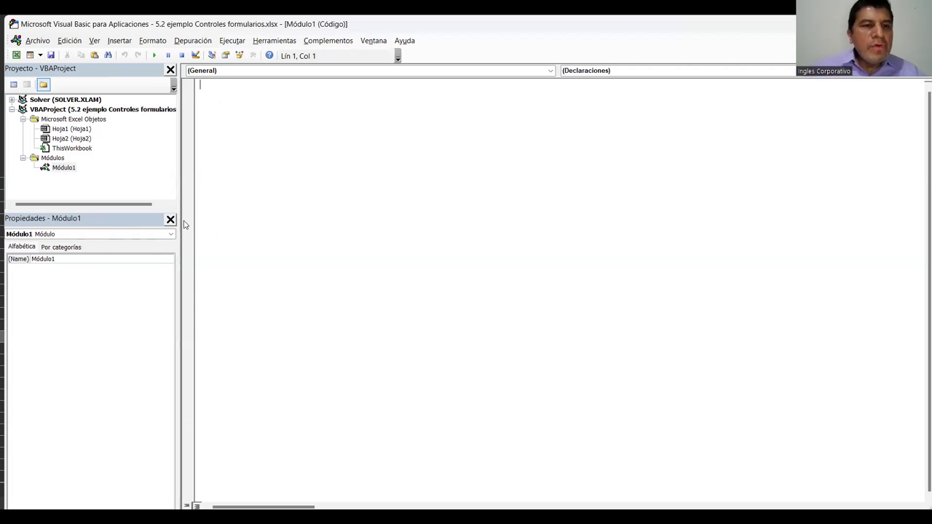
# - Declare the Sub RegNotas() procedure with its End Sub in Módulo1
pyautogui.write('Sub ')
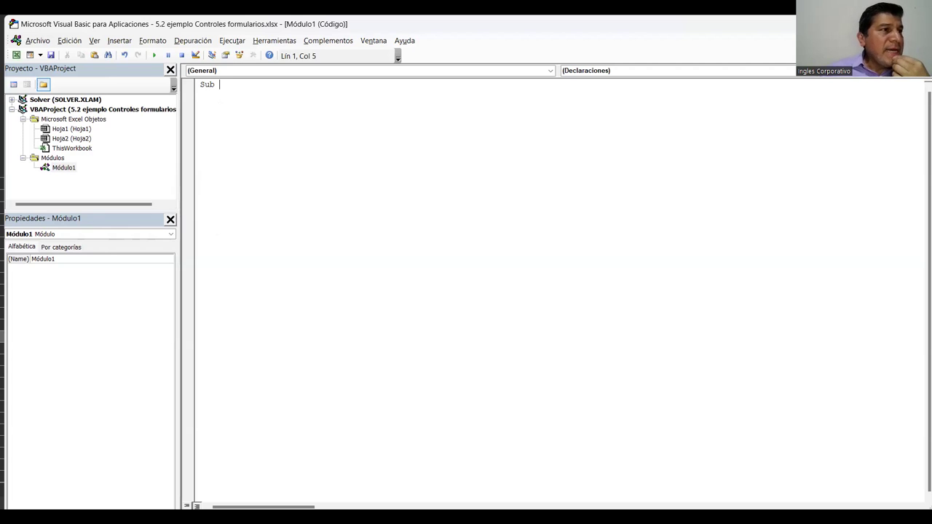
pyautogui.write('Reg')
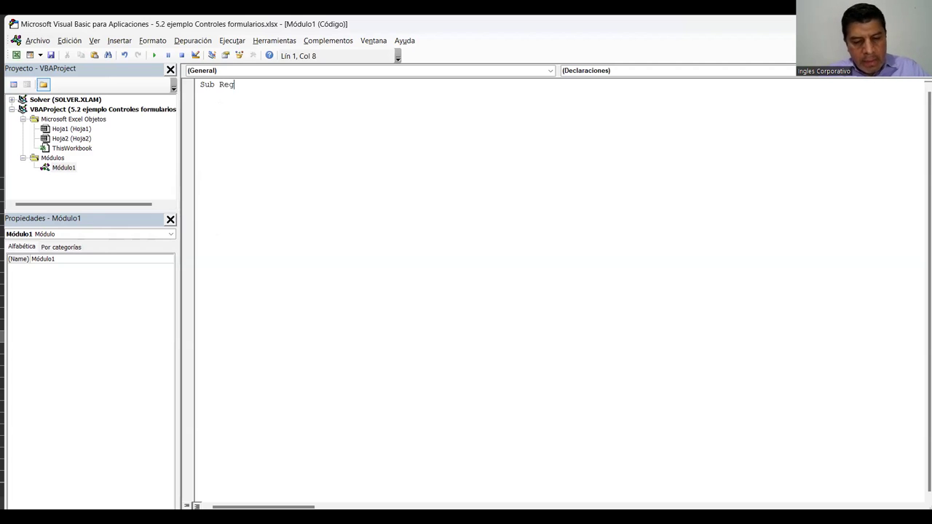
pyautogui.write('Notas()')
pyautogui.press('Return')
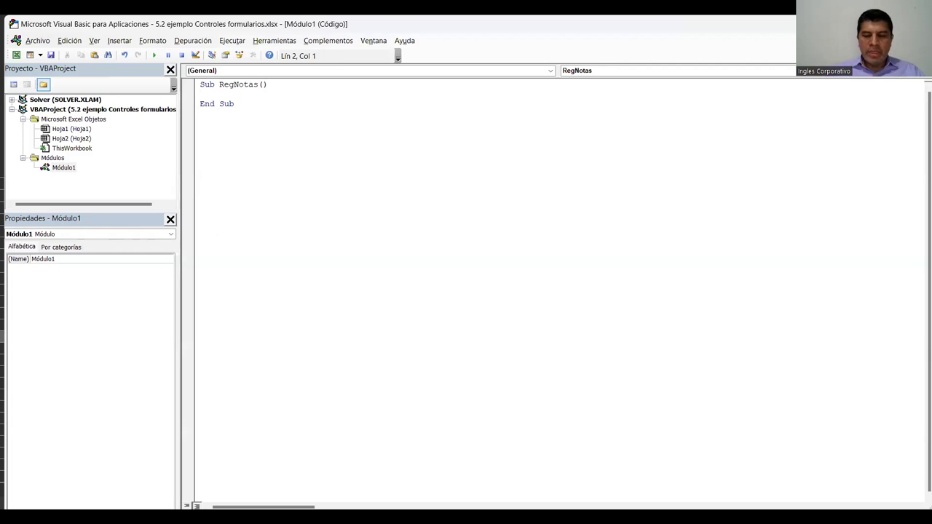
pyautogui.press('Return')
pyautogui.press('Return')
pyautogui.press('Return')
pyautogui.click(200, 94)
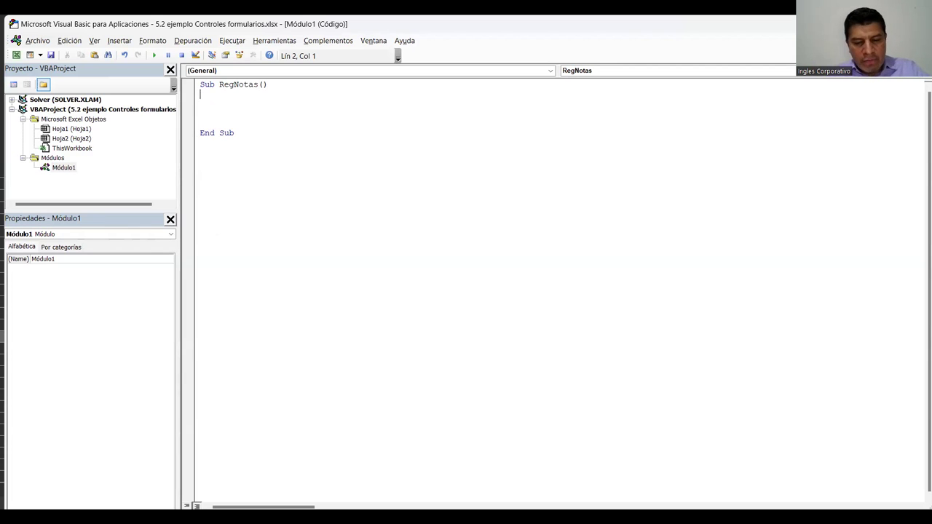
# - Add the first line X = Range("NUMFILA") inside RegNotas
pyautogui.write('X')
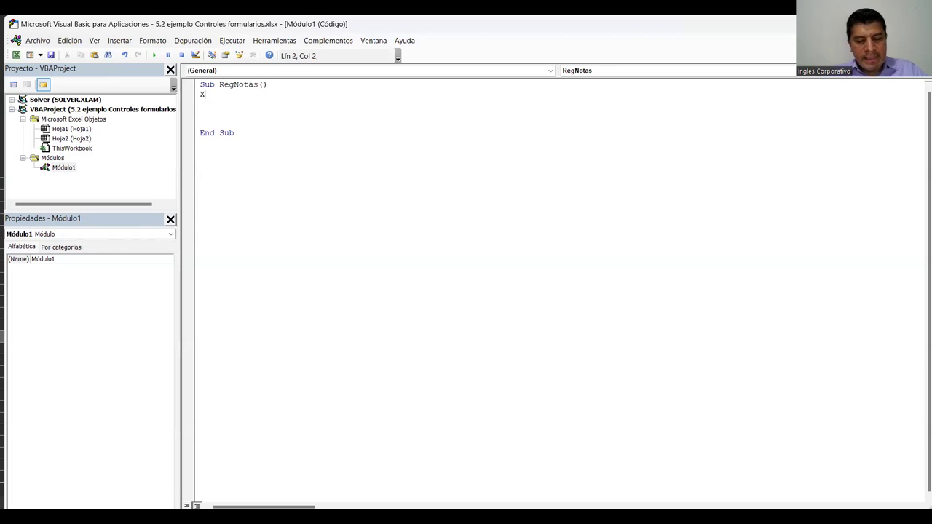
pyautogui.write(' =')
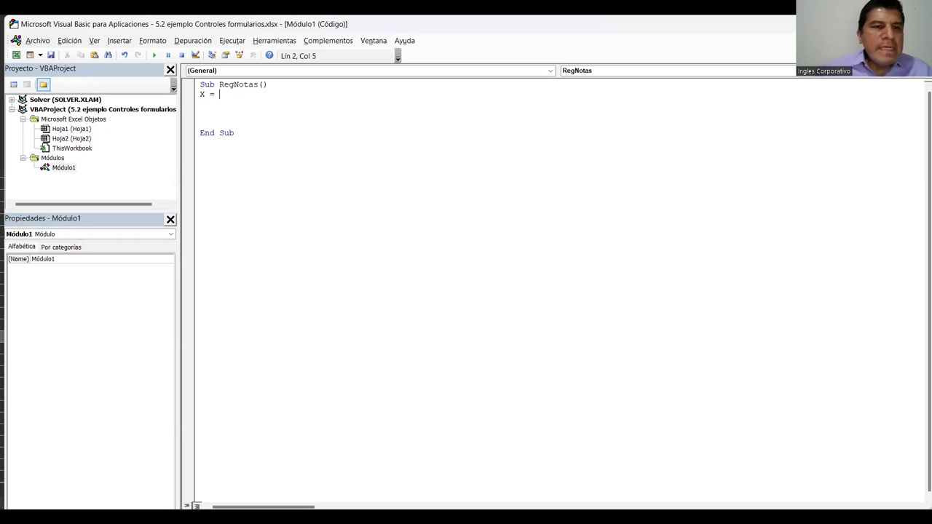
pyautogui.press('BackSpace')
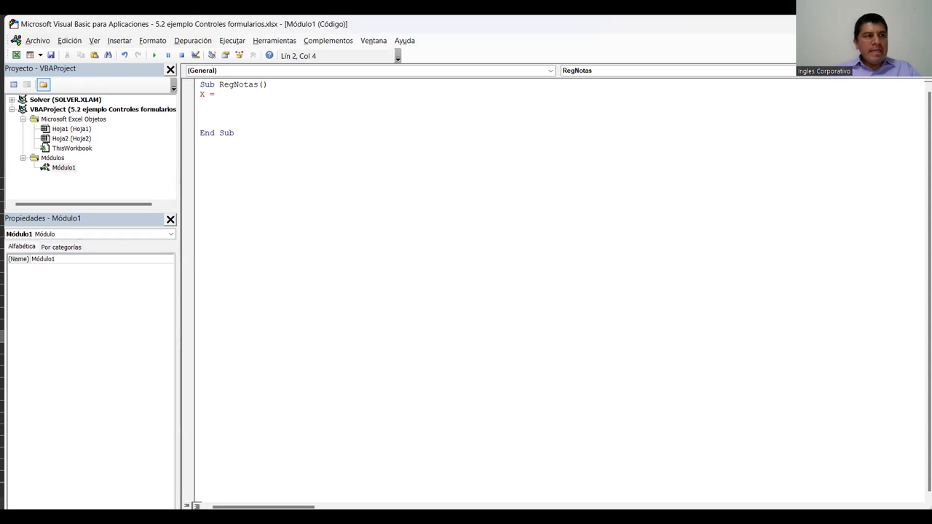
pyautogui.write('Range')
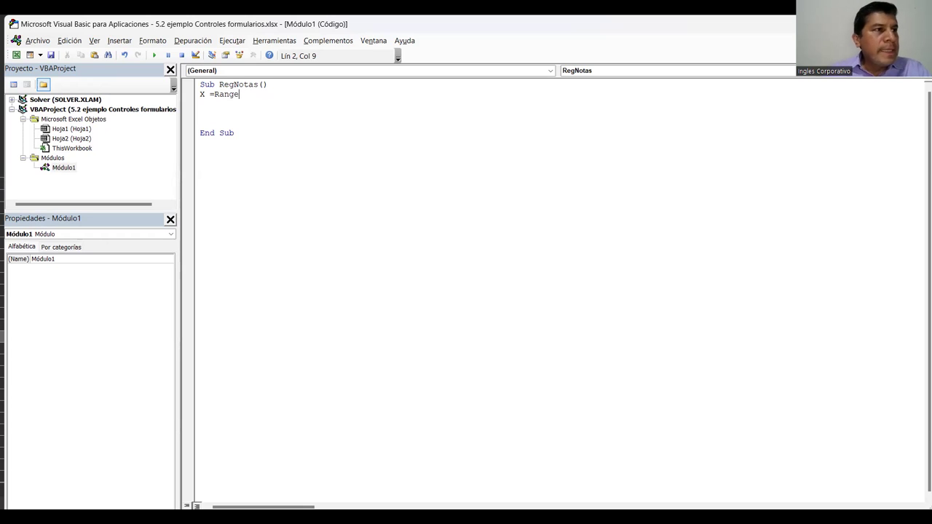
pyautogui.write('(')
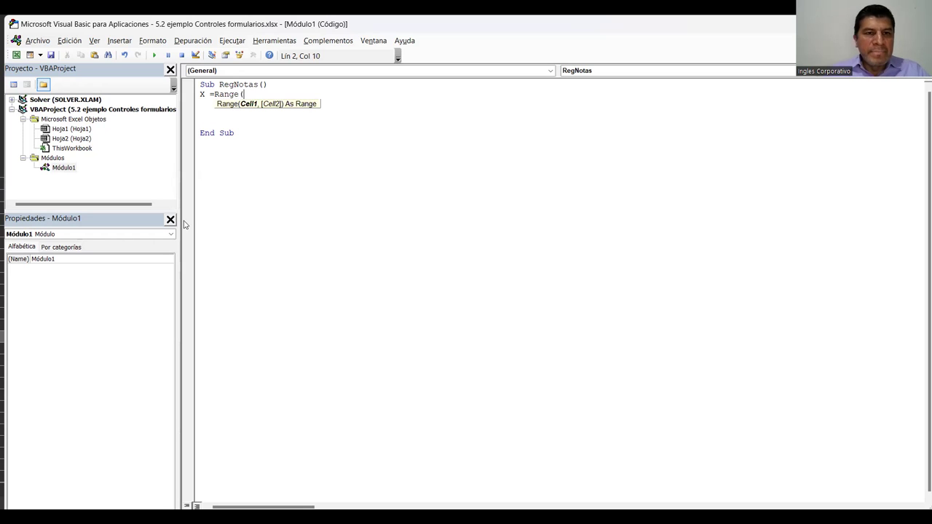
pyautogui.write('"NUMFILA"')
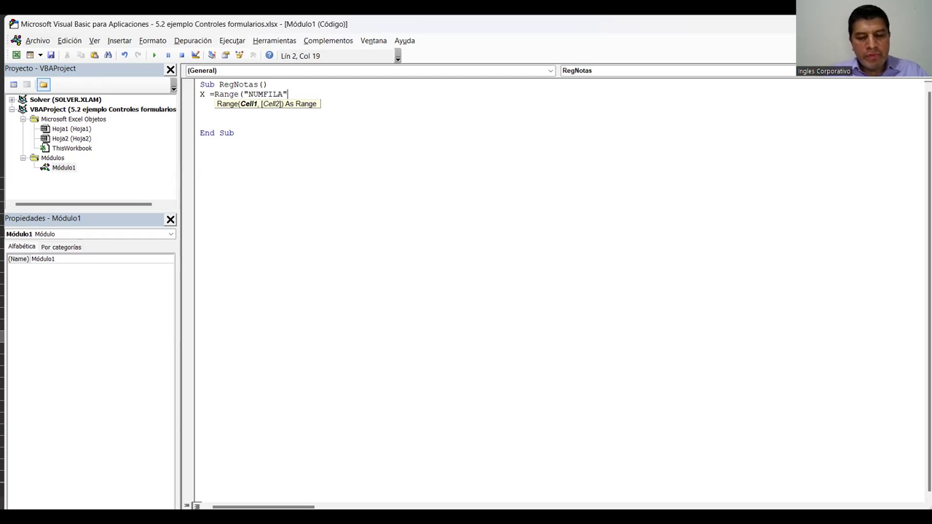
pyautogui.write(')')
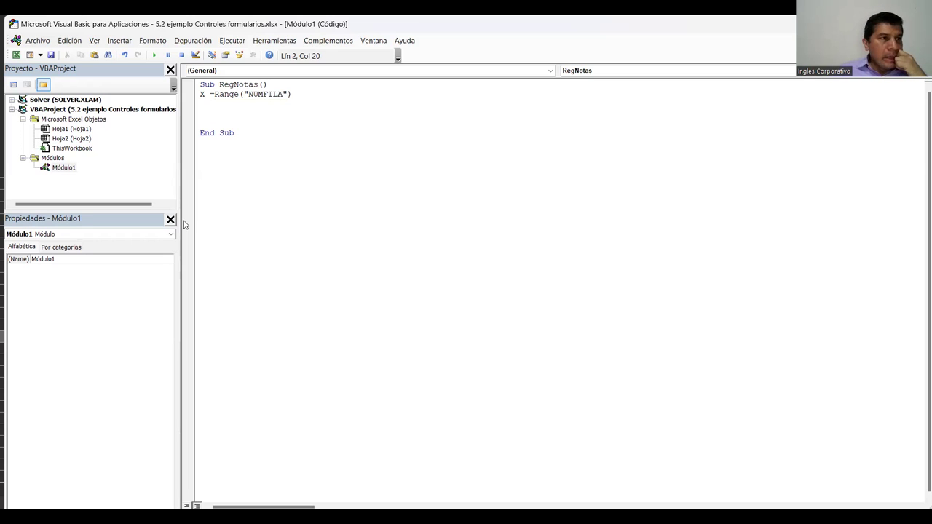
pyautogui.press('Return')
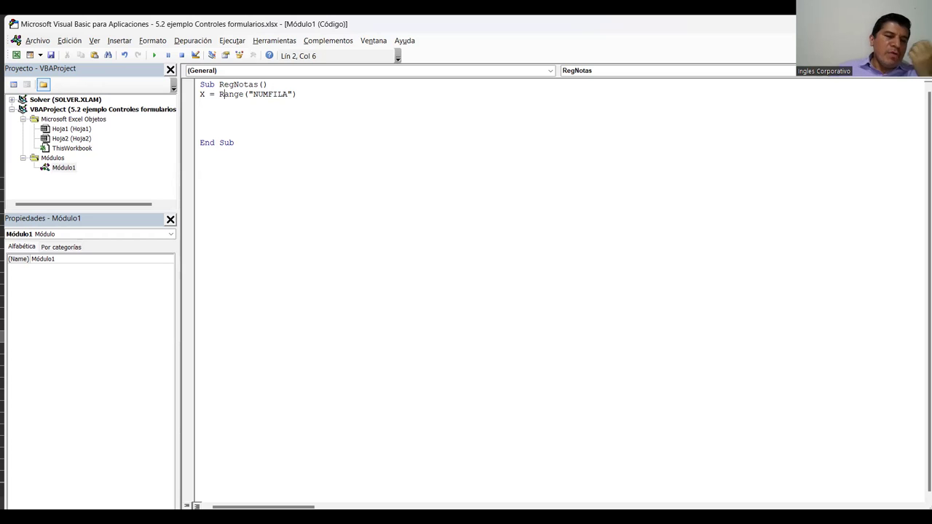
# - Add the line Sheets("Hoja2").Cells(X,1) = Range("Nombre") below the X assignment
pyautogui.click(200, 103)
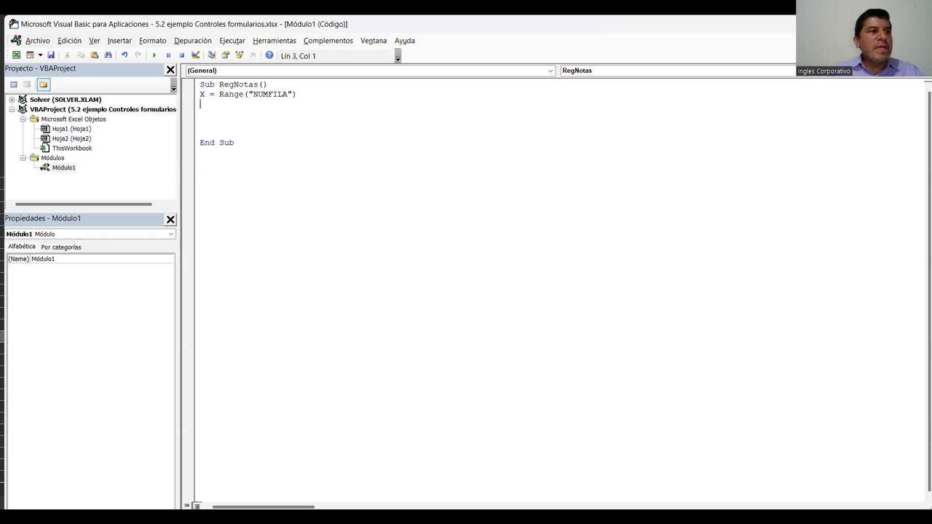
pyautogui.write('Sh')
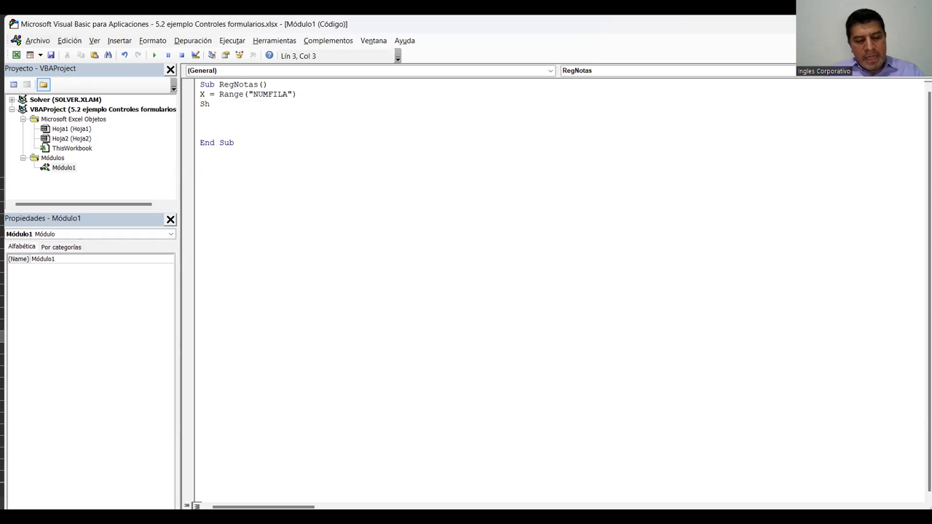
pyautogui.write('eets')
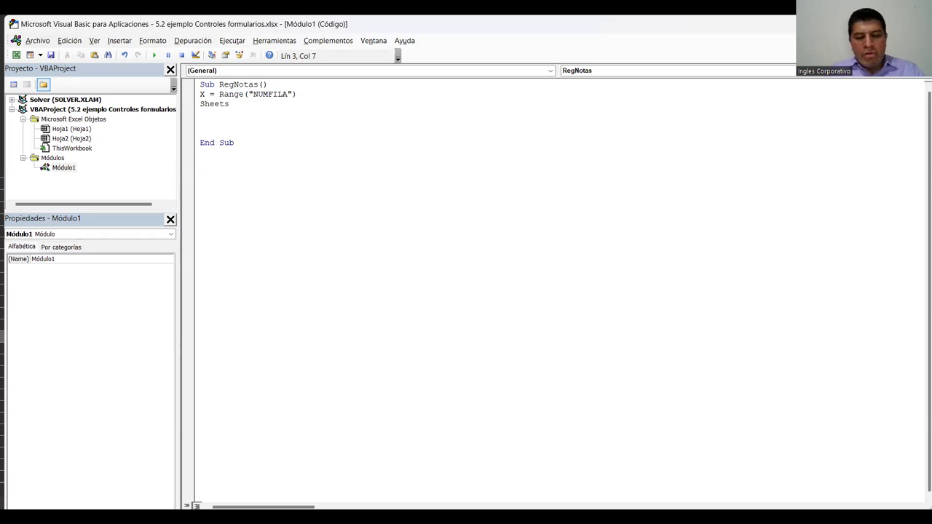
pyautogui.write('(')
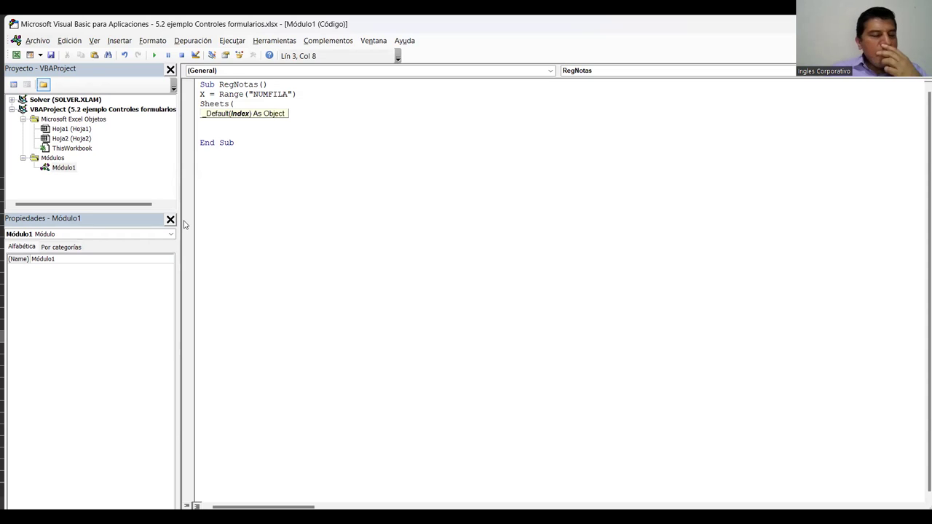
pyautogui.write('"')
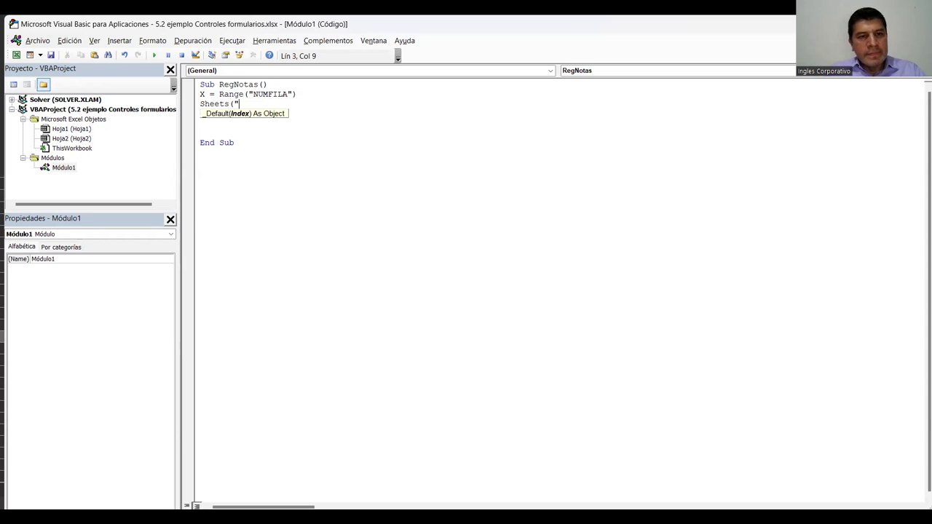
pyautogui.write('Hoja')
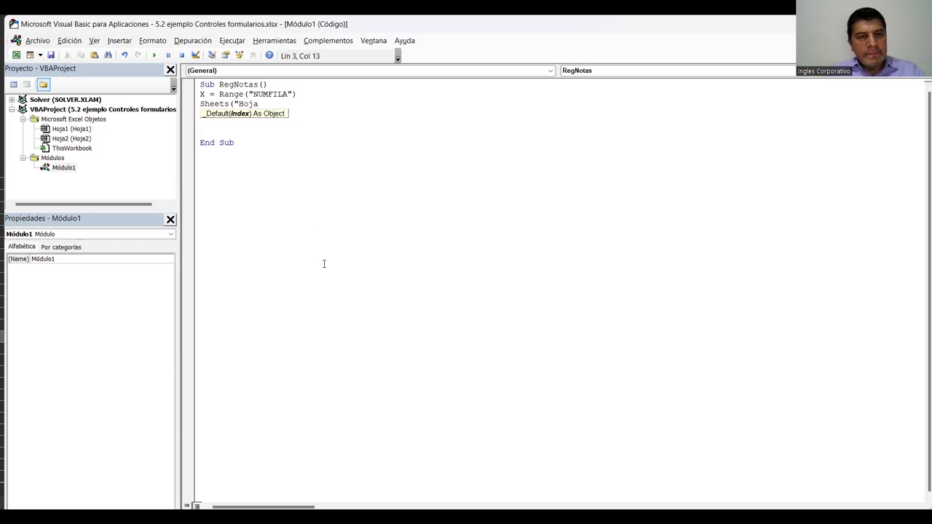
pyautogui.write('2"')
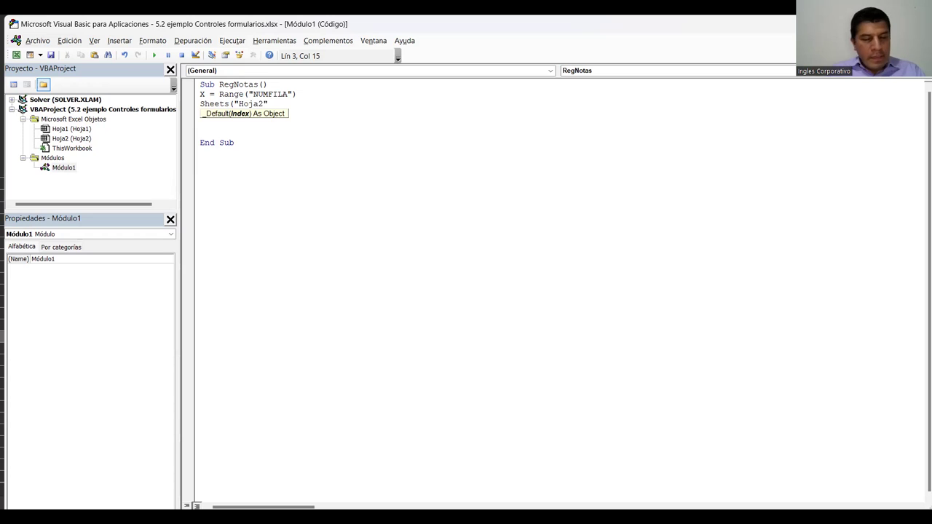
pyautogui.write(')')
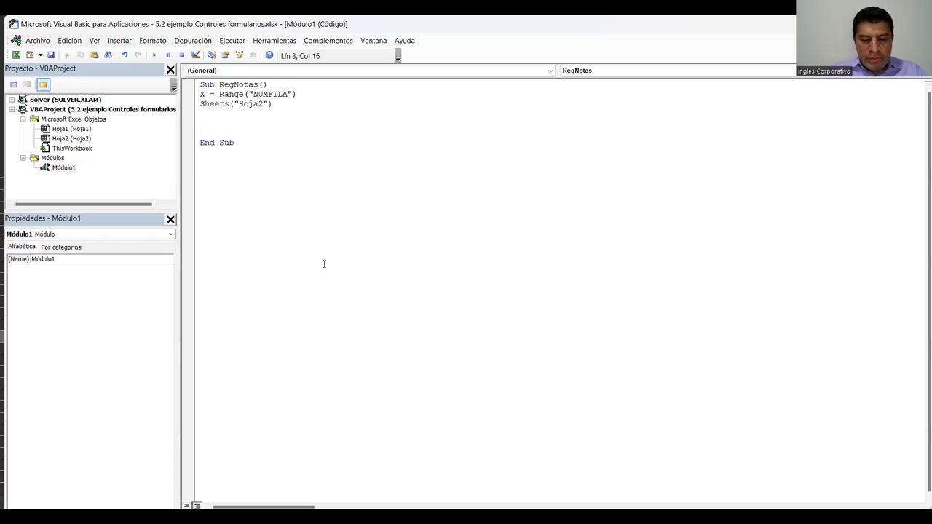
pyautogui.write('.Cell')
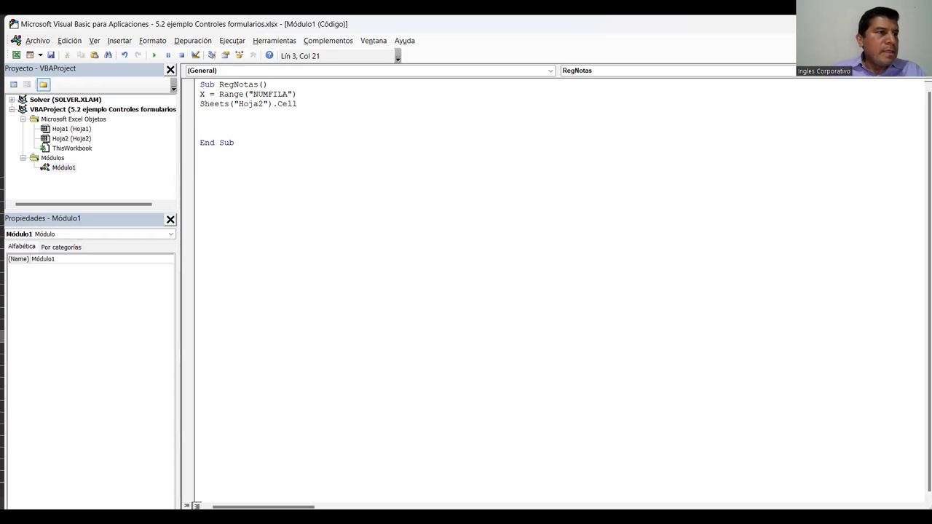
pyautogui.write('s')
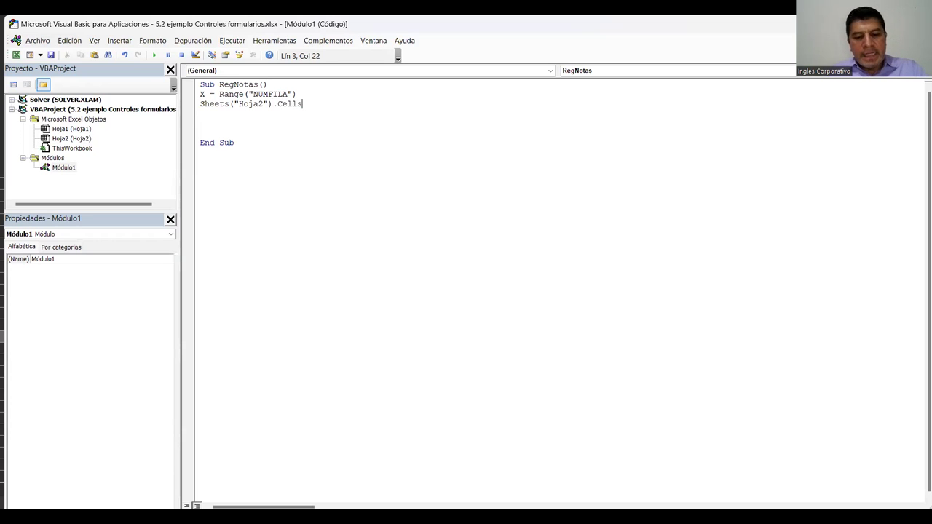
pyautogui.write('(')
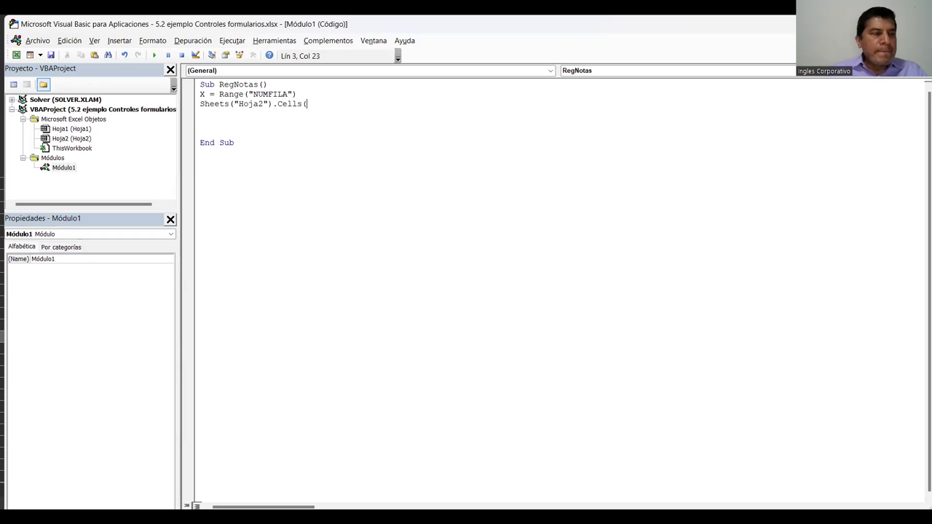
pyautogui.write('X,1)')
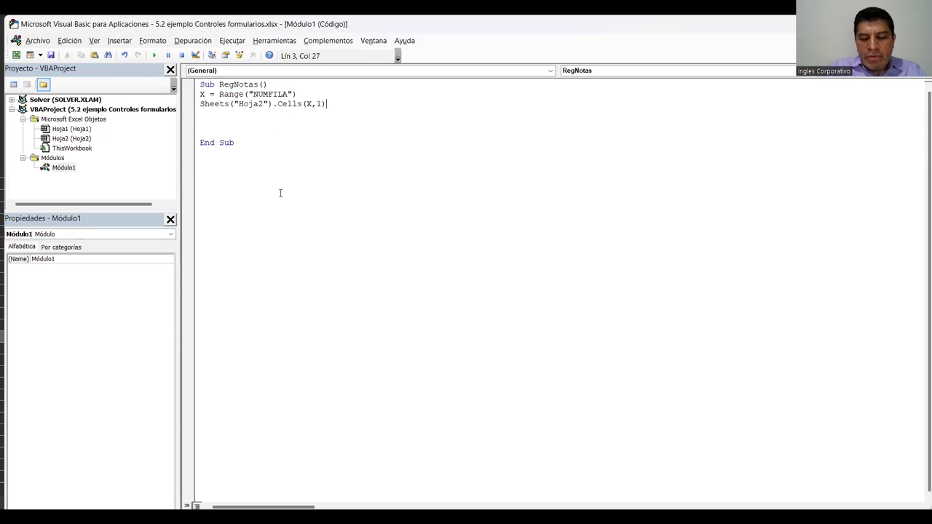
pyautogui.write('= ')
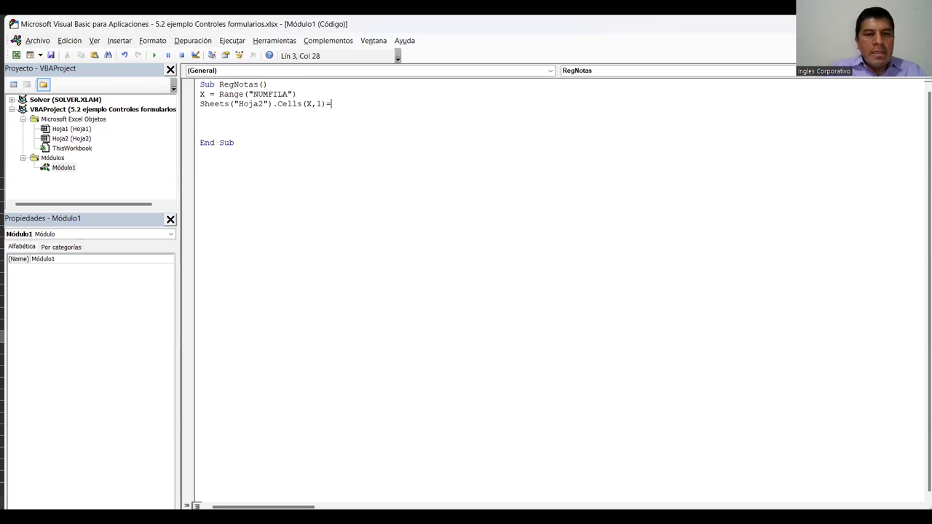
pyautogui.write('Range')
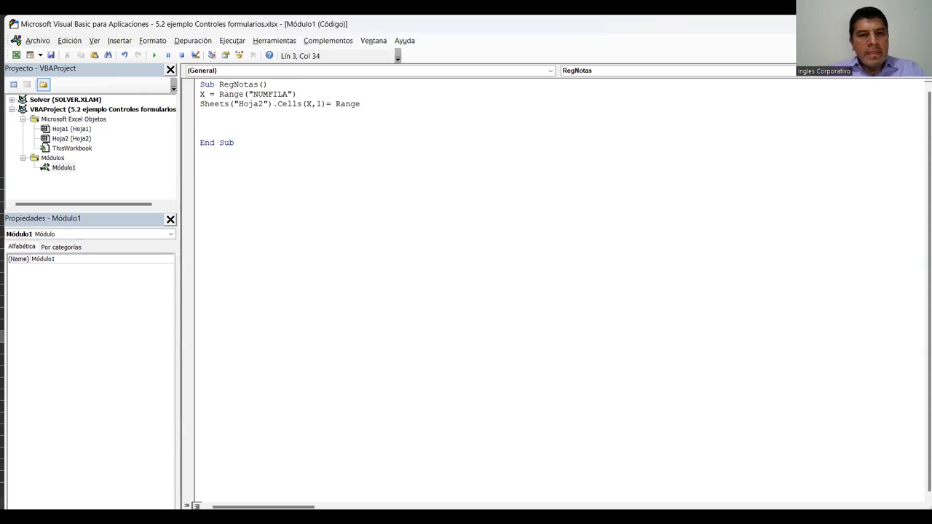
pyautogui.write('(')
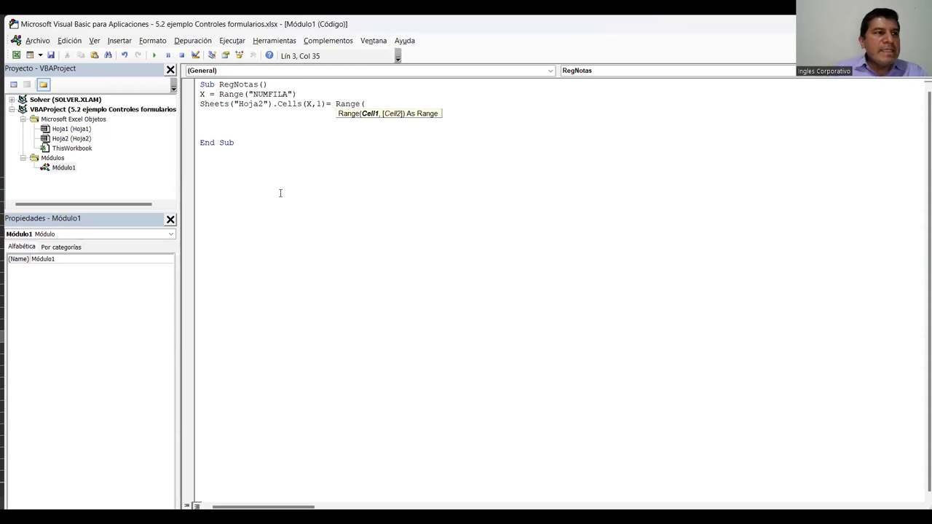
pyautogui.write('"Nombre"')
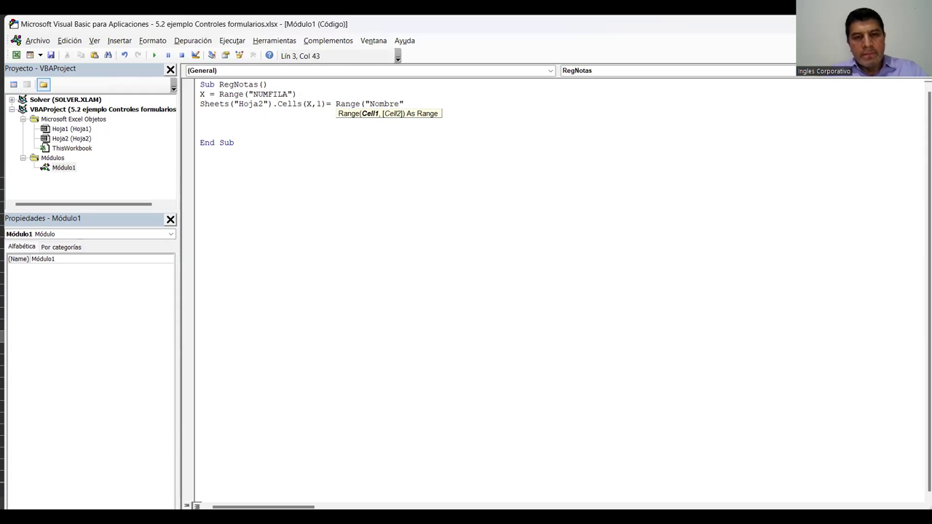
pyautogui.write(')')
pyautogui.press('Return')
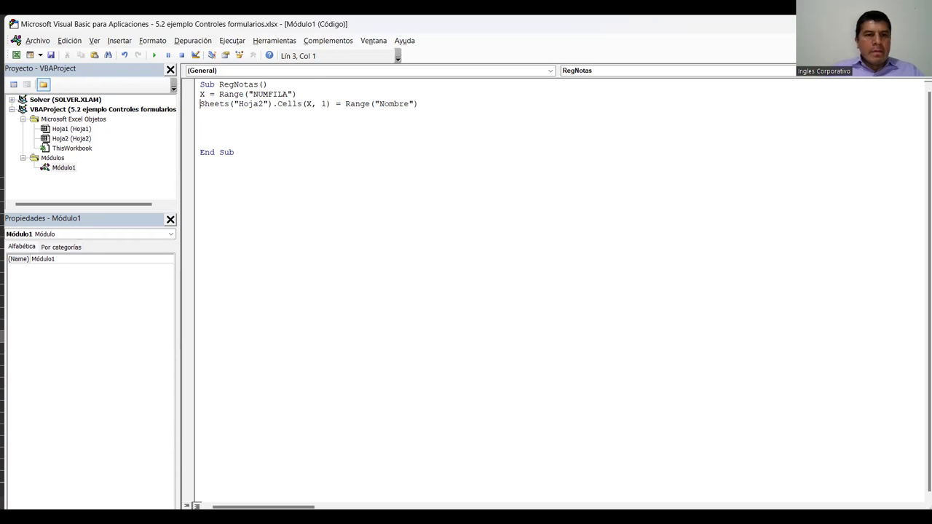
# - Duplicate the Nombre line and change it to Cells(X, 2) = Range("Curso")
pyautogui.hotkey('shift', 'Down')
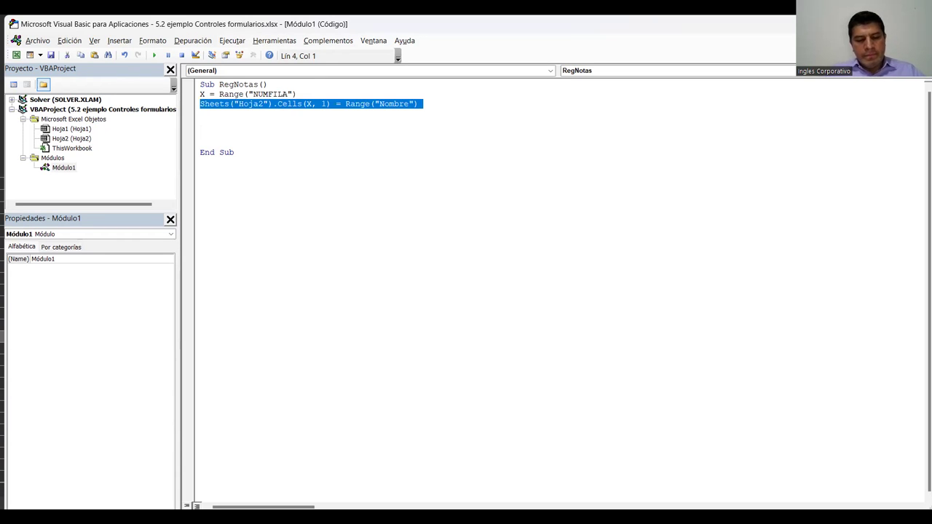
pyautogui.hotkey('ctrl', 'v')
pyautogui.write('Sheets("Hoja2").Cells(X, 1) = Range("Nombre")')
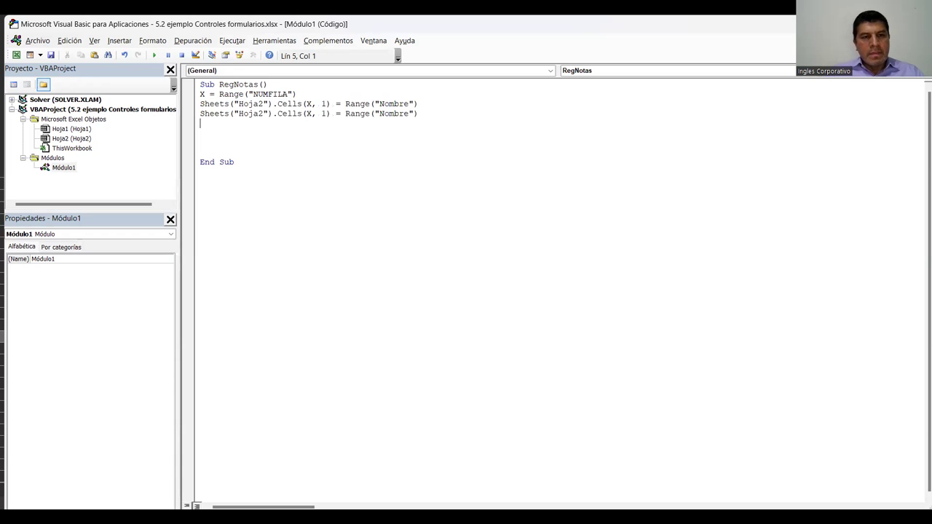
pyautogui.press('Right')
pyautogui.press('Right')
pyautogui.press('Right')
pyautogui.press('Right')
pyautogui.press('Right')
pyautogui.press('Right')
pyautogui.press('Right')
pyautogui.press('Right')
pyautogui.press('Right')
pyautogui.press('Right')
pyautogui.press('Right')
pyautogui.press('Right')
pyautogui.press('Right')
pyautogui.press('Right')
pyautogui.press('Right')
pyautogui.press('Right')
pyautogui.press('Right')
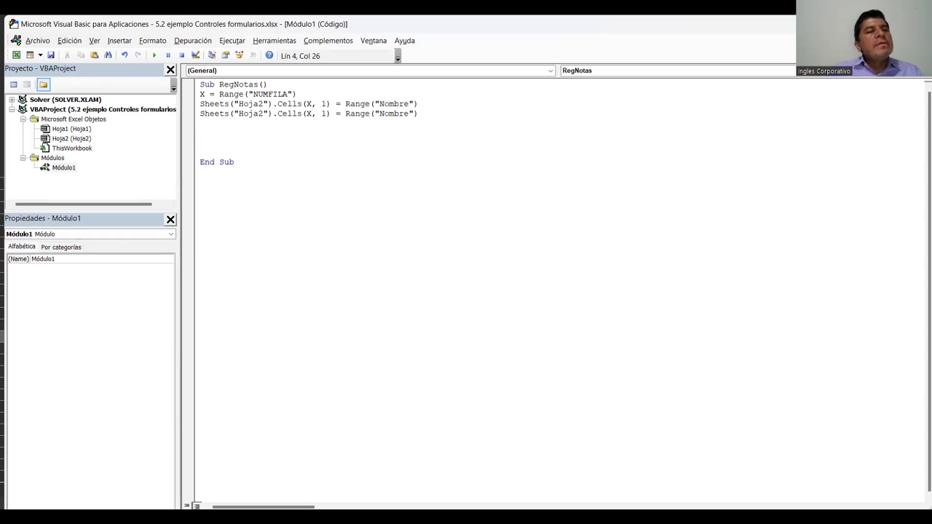
pyautogui.hotkey('shift', 'Right')
pyautogui.write('2')
pyautogui.press('Right')
pyautogui.press('Right')
pyautogui.press('Right')
pyautogui.press('Right')
pyautogui.press('Right')
pyautogui.press('Right')
pyautogui.press('Right')
pyautogui.press('Right')
pyautogui.press('Right')
pyautogui.press('Right')
pyautogui.press('Right')
pyautogui.press('Delete')
pyautogui.press('Delete')
pyautogui.press('Delete')
pyautogui.press('Delete')
pyautogui.press('Delete')
pyautogui.press('Delete')
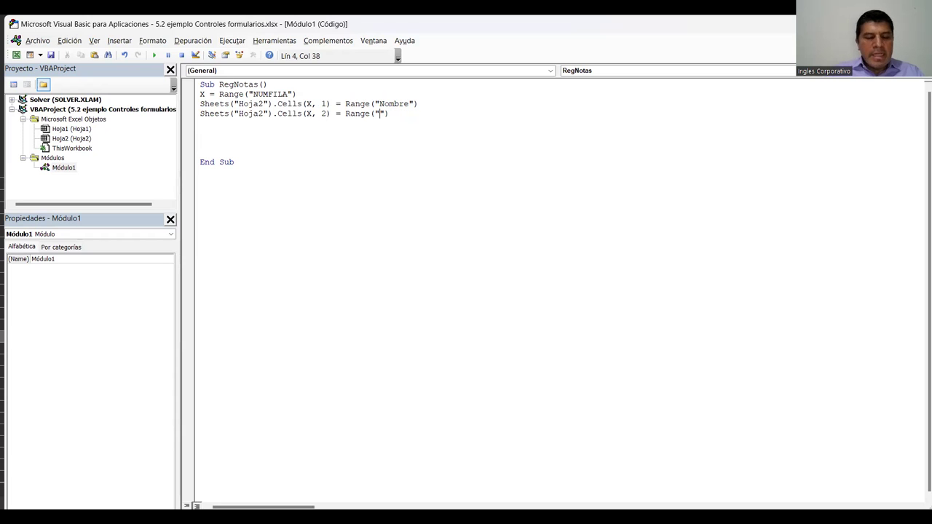
pyautogui.write('Curso')
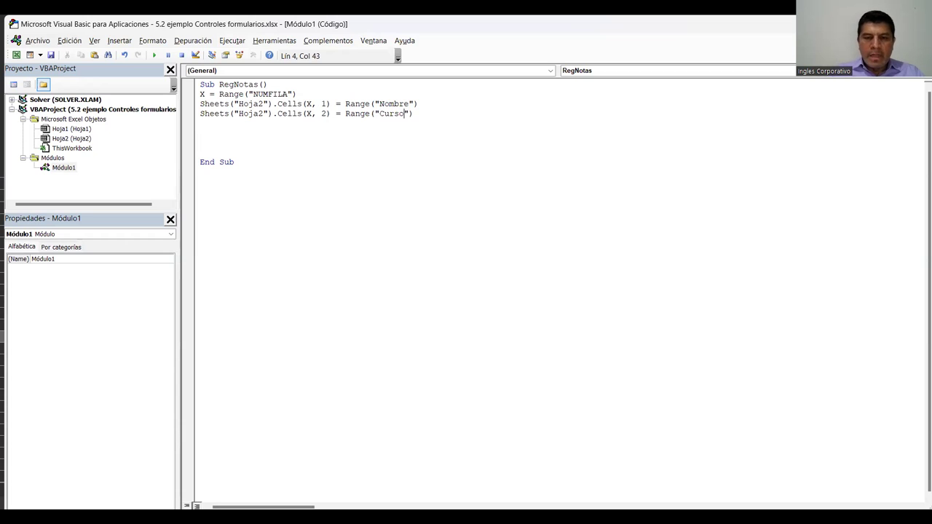
pyautogui.press('Return')
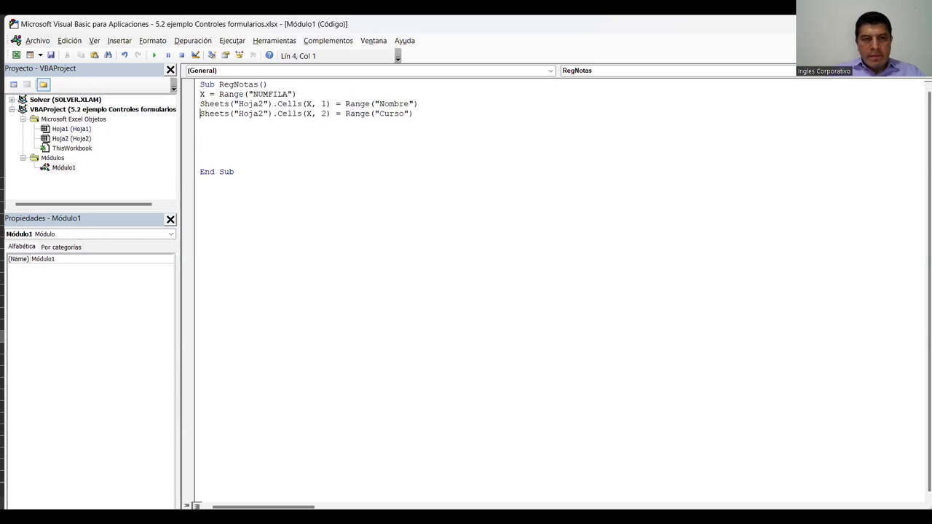
# - Paste a copy of the Curso line below and place the cursor in it for editing
pyautogui.hotkey('shift', 'Down')
pyautogui.hotkey('ctrl', 'c')
pyautogui.press('Right')
pyautogui.hotkey('ctrl', 'v')
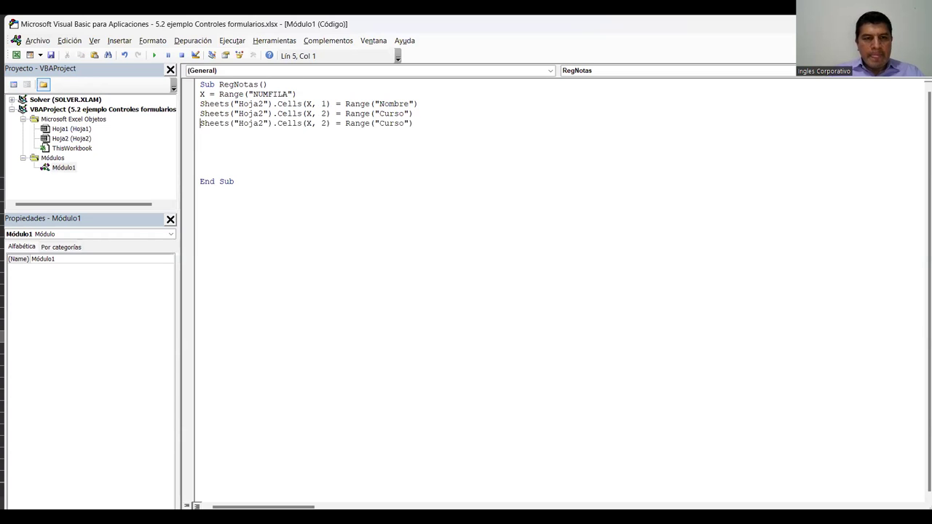
pyautogui.click(238, 123)
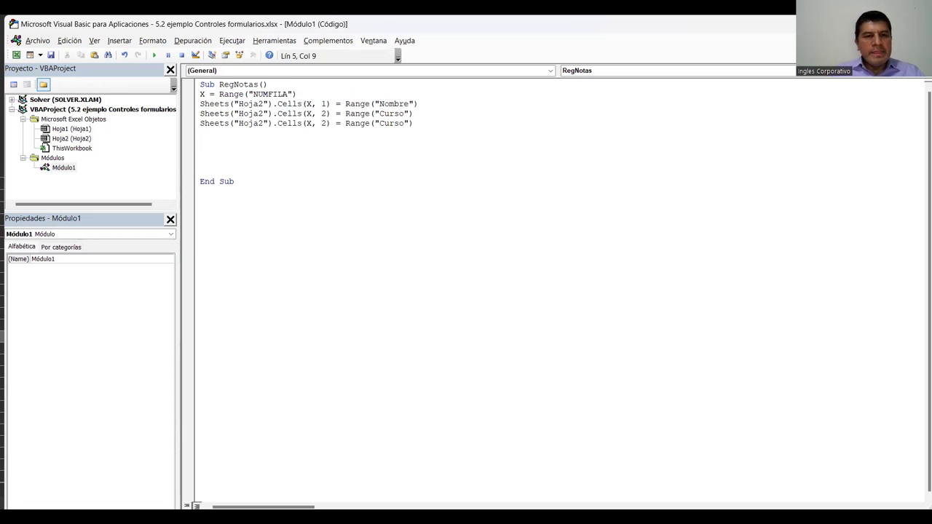
pyautogui.press('Left')
pyautogui.press('Left')
pyautogui.press('Right')
pyautogui.press('Right')
pyautogui.press('Right')
pyautogui.press('Right')
pyautogui.press('Right')
pyautogui.press('Right')
pyautogui.press('Right')
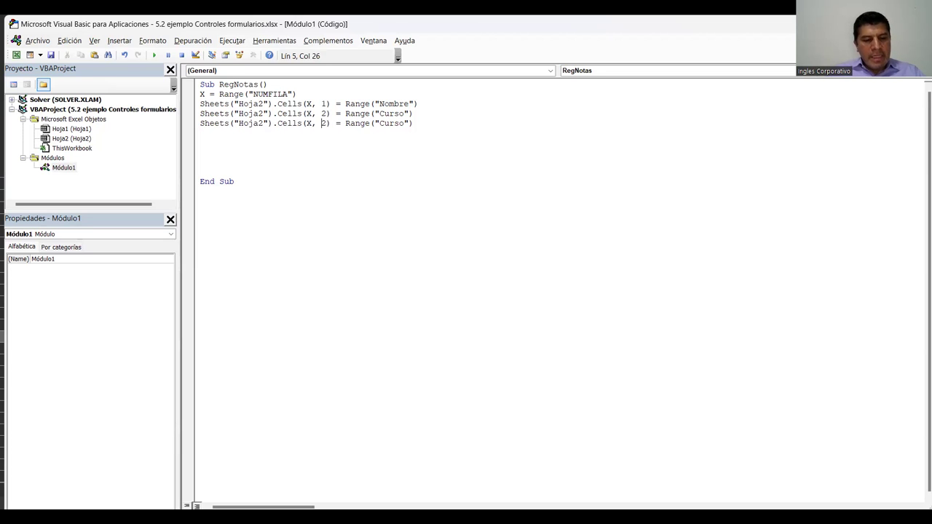
# - Change the copied line to Cells(X, 3) = Range("Examen")
pyautogui.hotkey('shift', 'Right')
pyautogui.write('3')
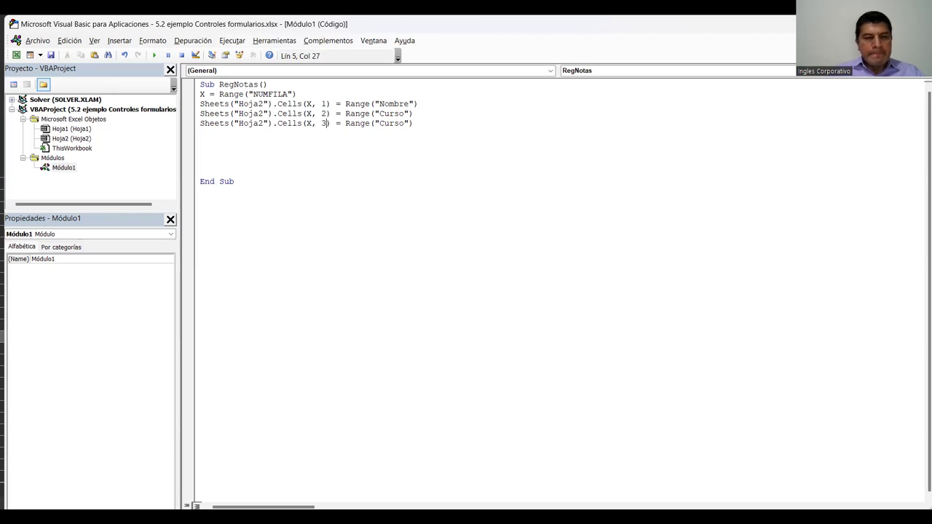
pyautogui.press('Right')
pyautogui.press('Right')
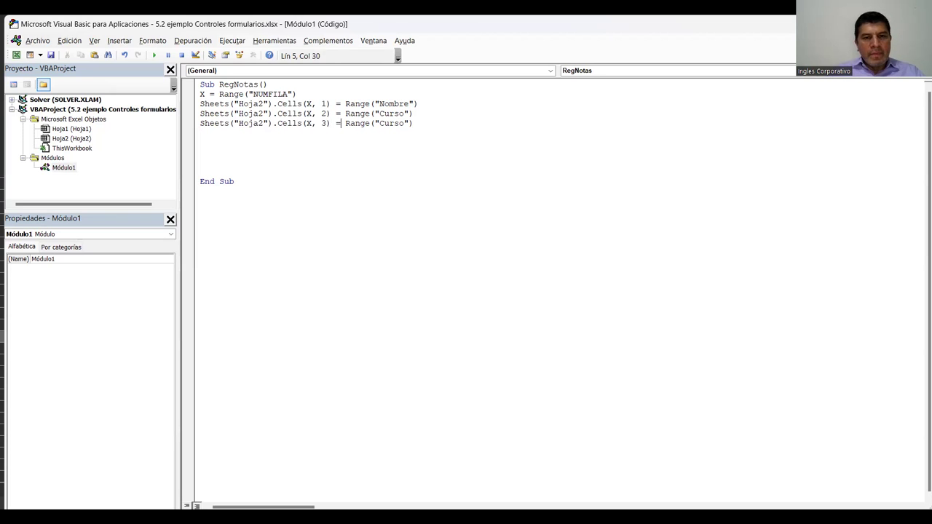
pyautogui.press('Right')
pyautogui.press('Right')
pyautogui.press('Right')
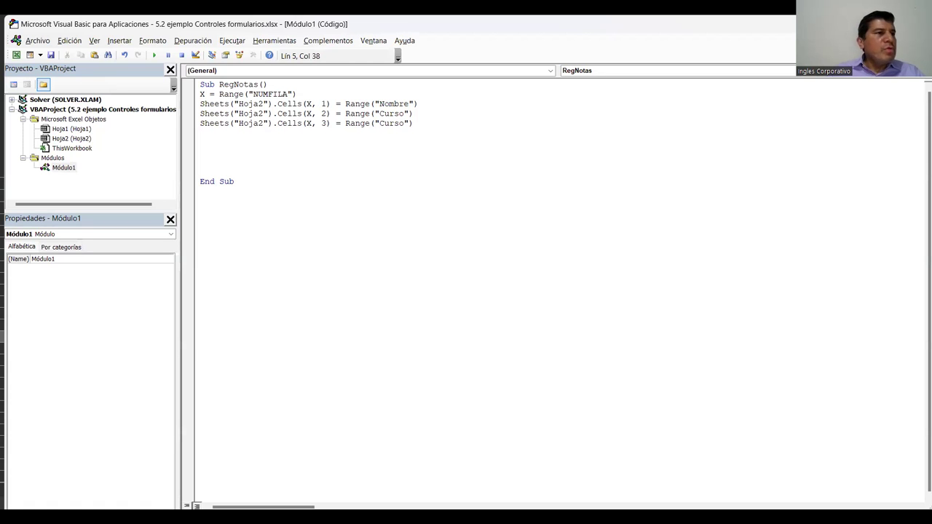
pyautogui.write('Examen')
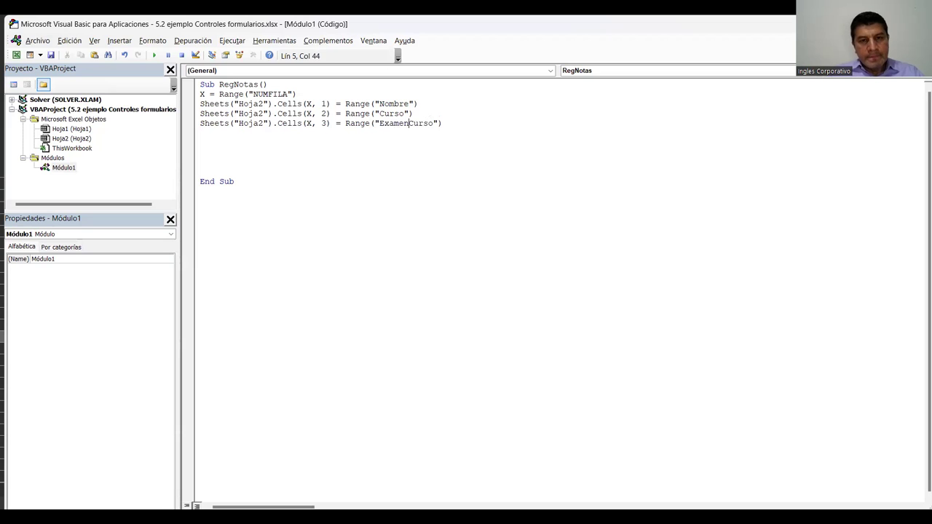
pyautogui.press('Delete')
pyautogui.press('Delete')
pyautogui.press('Delete')
pyautogui.press('Delete')
pyautogui.press('Delete')
pyautogui.press('Return')
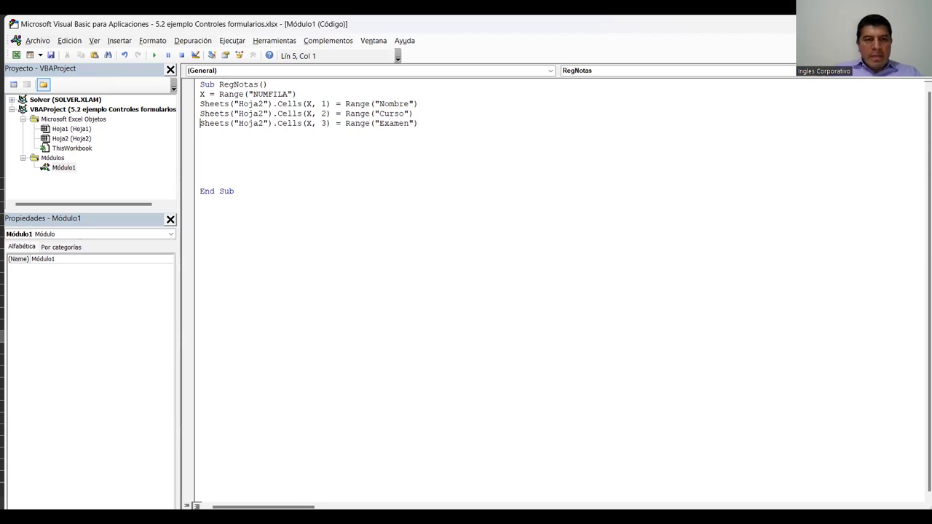
# - Duplicate the Examen line to start a fourth copy statement
pyautogui.hotkey('shift', 'Down')
pyautogui.hotkey('ctrl', 'c')
pyautogui.hotkey('ctrl', 'v')
pyautogui.hotkey('ctrl', 'v')
pyautogui.press('Up')
pyautogui.press('Right')
pyautogui.press('Right')
pyautogui.press('Right')
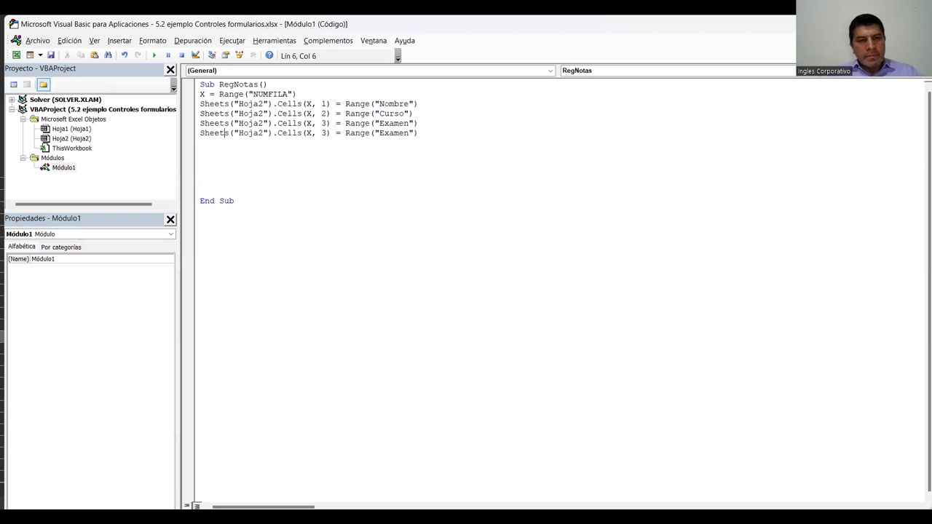
pyautogui.press('Right')
pyautogui.press('Right')
pyautogui.press('Right')
pyautogui.press('Right')
pyautogui.press('Right')
pyautogui.press('Right')
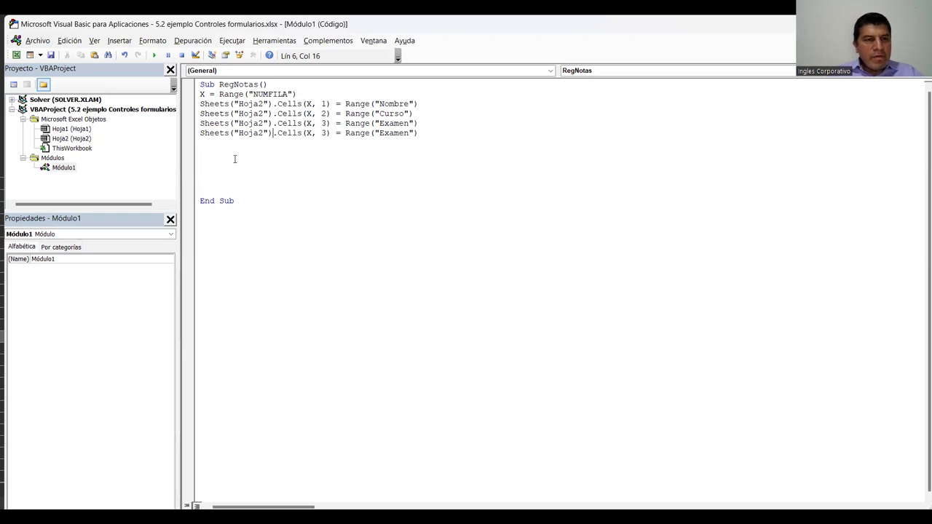
pyautogui.press('Right')
pyautogui.press('Right')
pyautogui.press('Right')
pyautogui.press('Right')
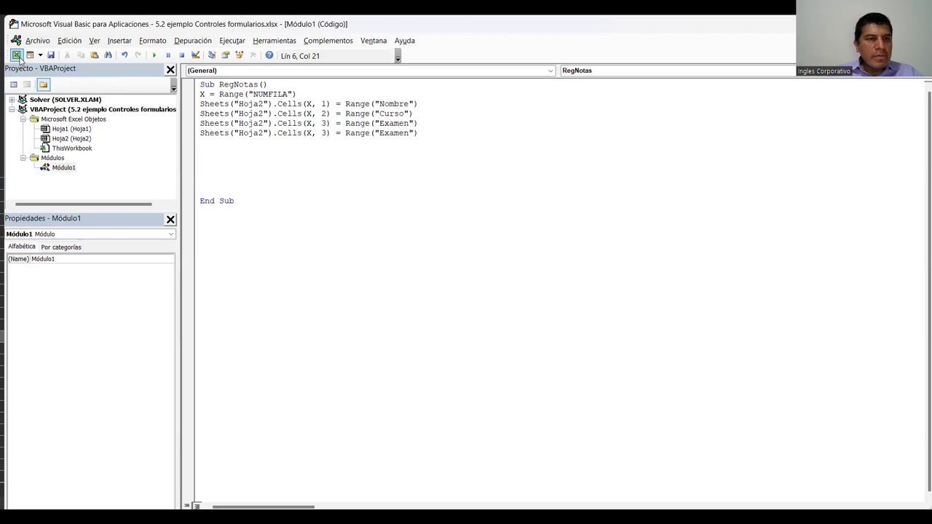
# - After checking field names in Excel, change the copy to Cells(X, 4) = Range("Lab")
pyautogui.click(17, 56)
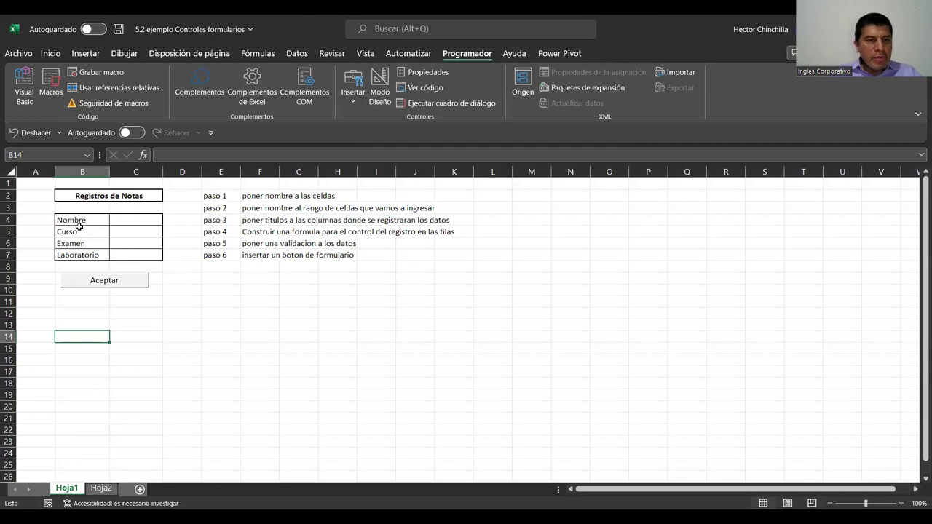
pyautogui.click(20, 82)
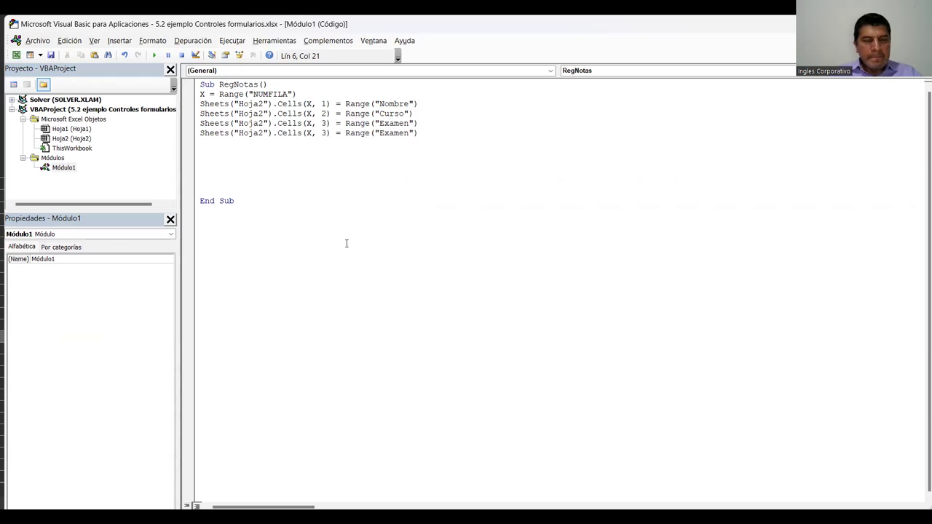
pyautogui.press('Right')
pyautogui.press('Right')
pyautogui.press('Right')
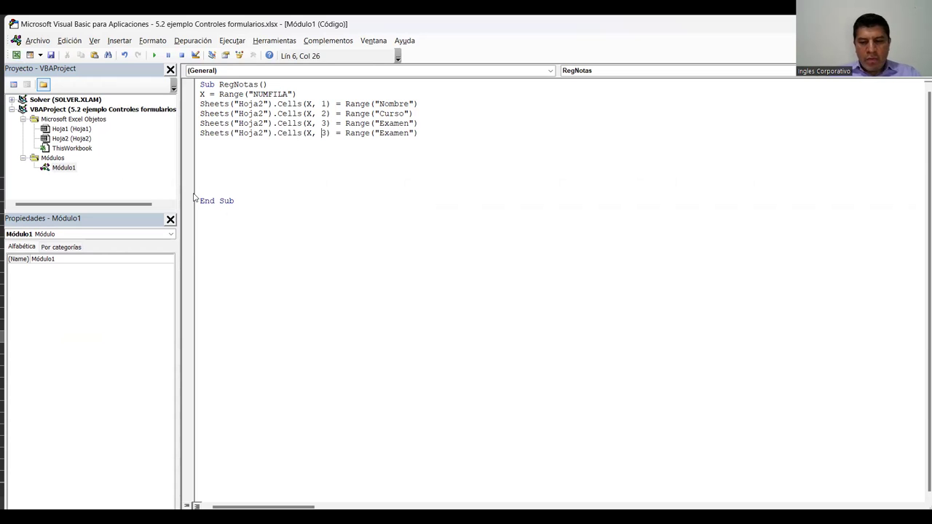
pyautogui.hotkey('shift', 'Right')
pyautogui.write('4')
pyautogui.press('Right')
pyautogui.press('Right')
pyautogui.press('Right')
pyautogui.press('Right')
pyautogui.press('Right')
pyautogui.press('Right')
pyautogui.press('Right')
pyautogui.press('Right')
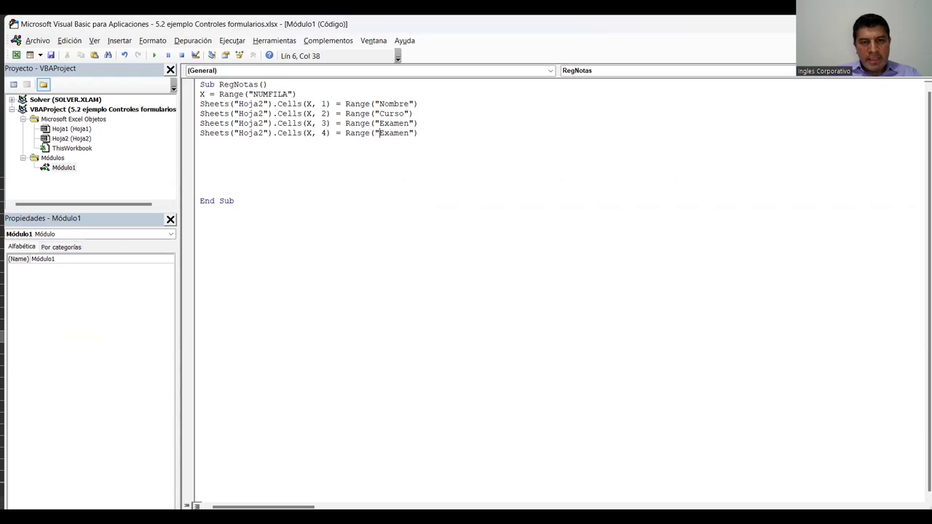
pyautogui.press('Delete')
pyautogui.press('Delete')
pyautogui.press('Delete')
pyautogui.press('Delete')
pyautogui.press('Delete')
pyautogui.press('Delete')
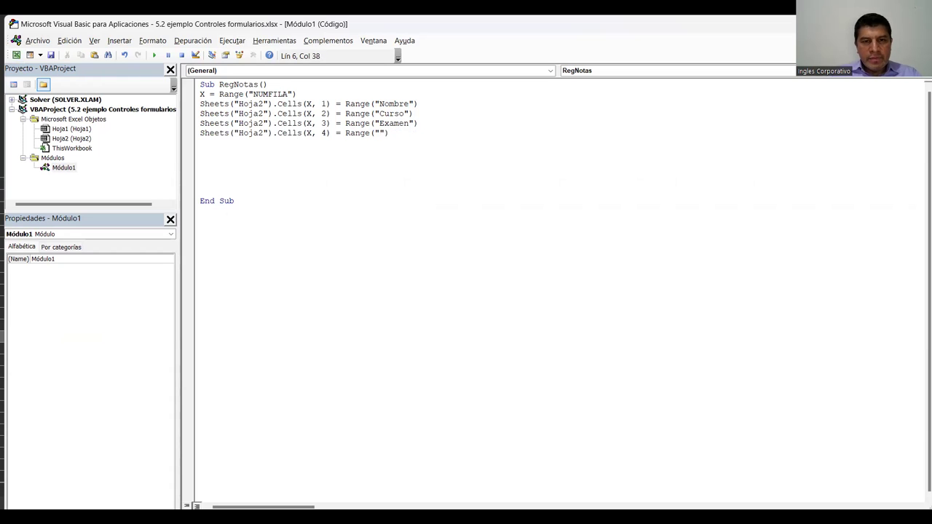
pyautogui.write('L')
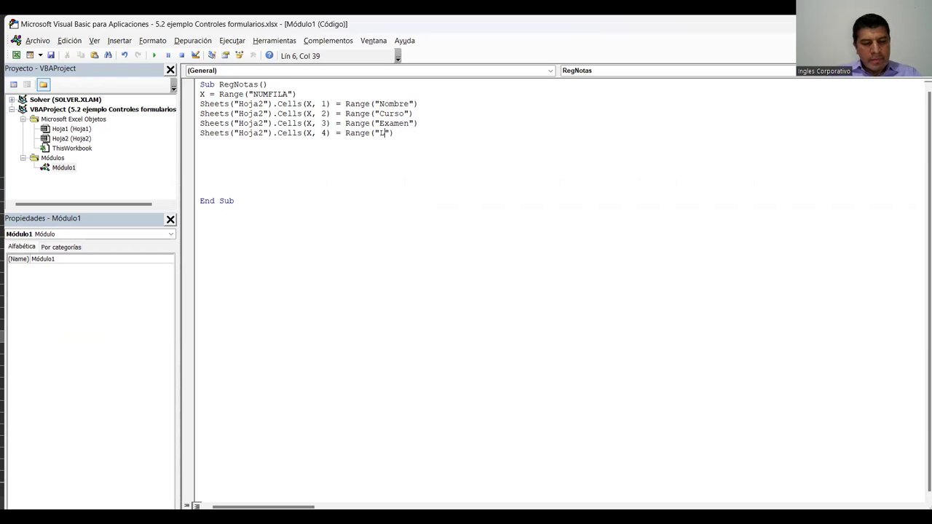
pyautogui.write('a')
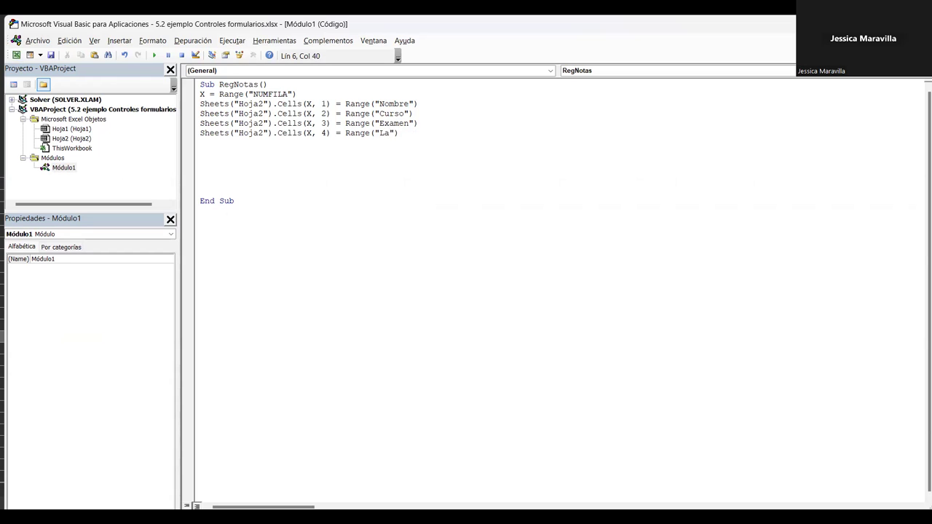
pyautogui.write('b')
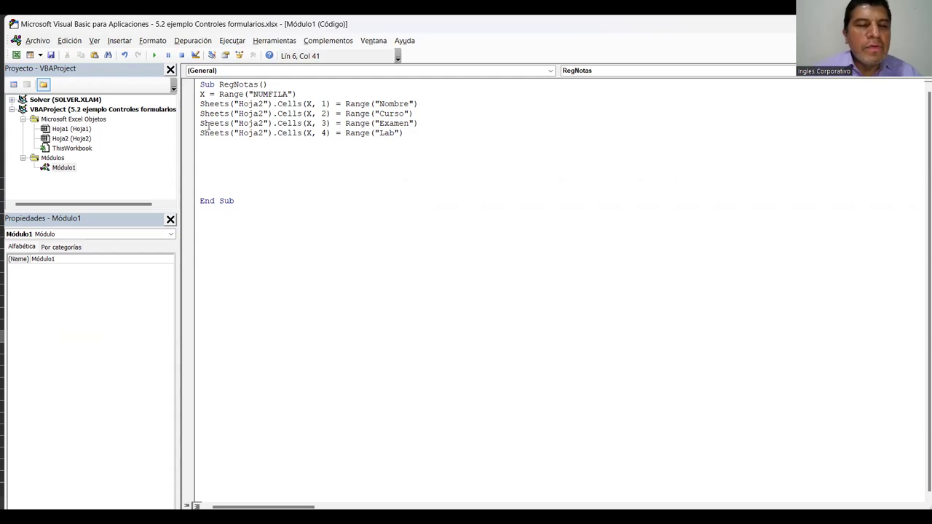
pyautogui.click(16, 55)
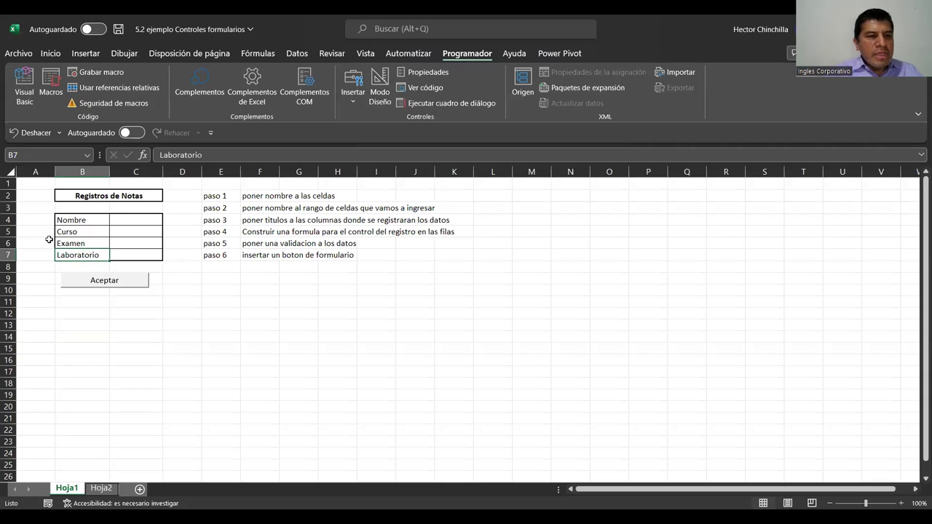
pyautogui.click(131, 255)
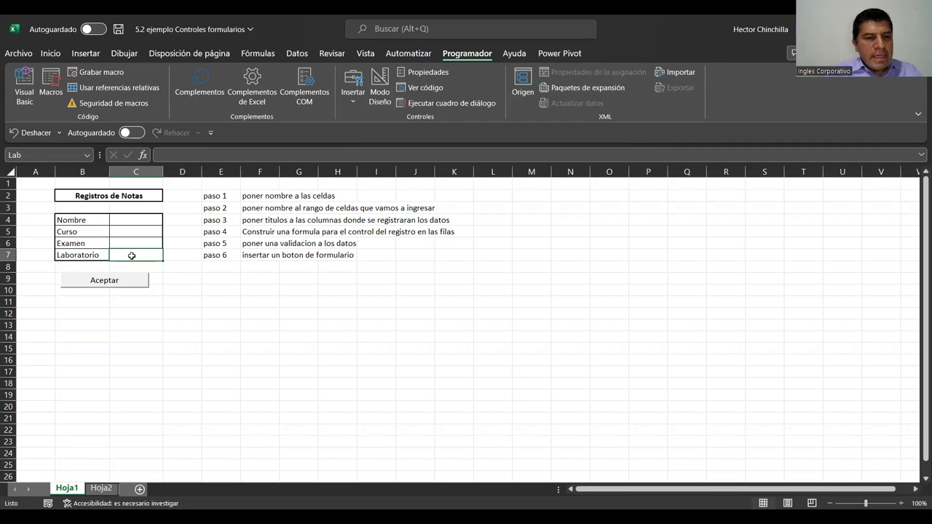
pyautogui.click(126, 219)
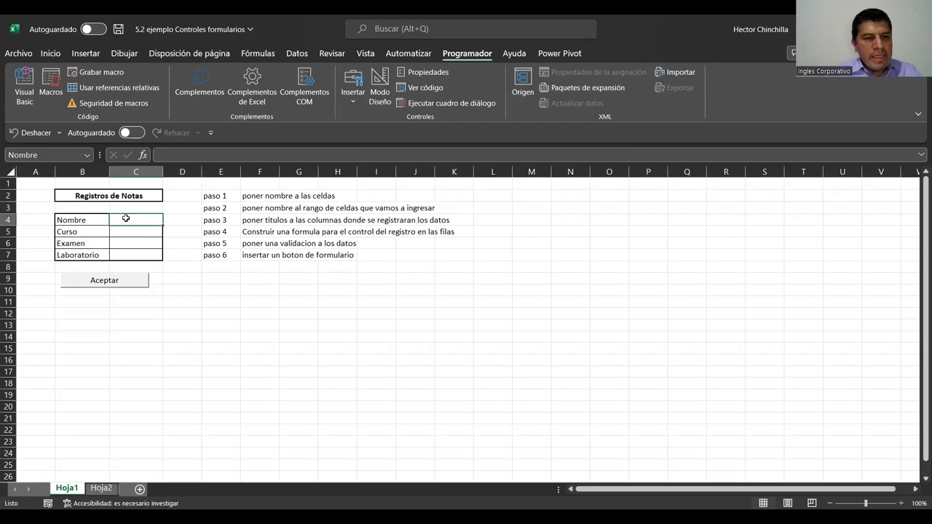
pyautogui.click(129, 231)
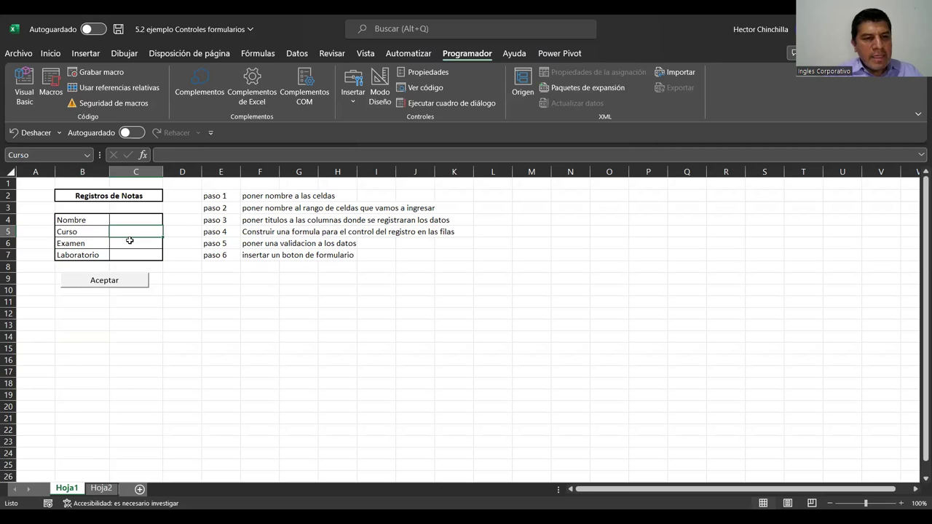
pyautogui.click(130, 241)
pyautogui.click(131, 255)
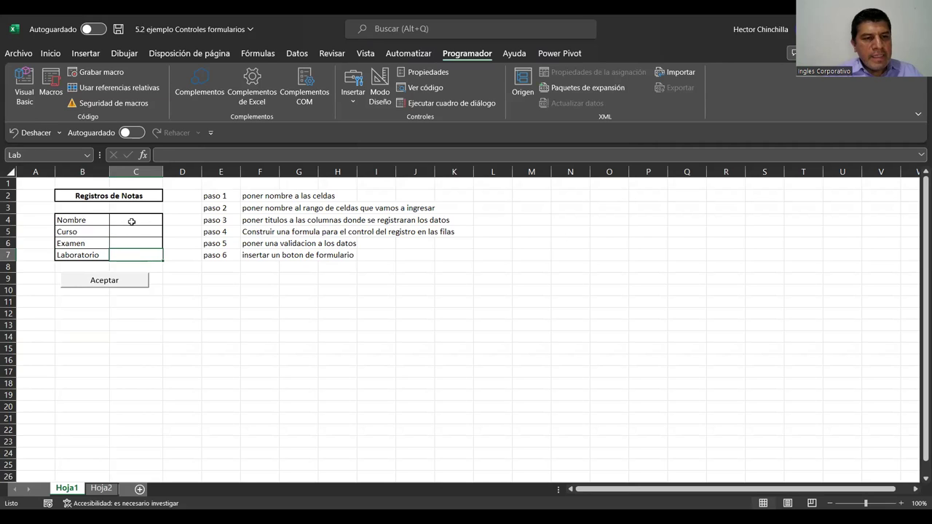
pyautogui.click(132, 222)
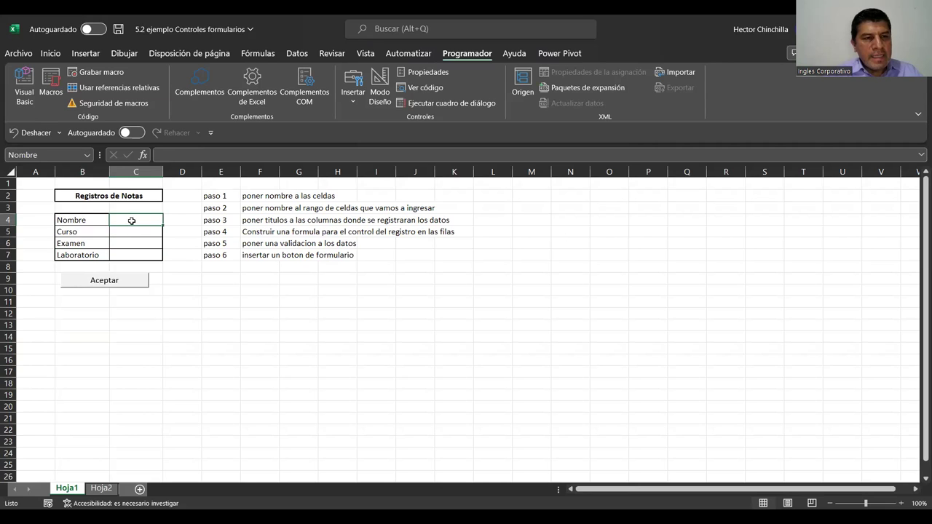
pyautogui.click(86, 254)
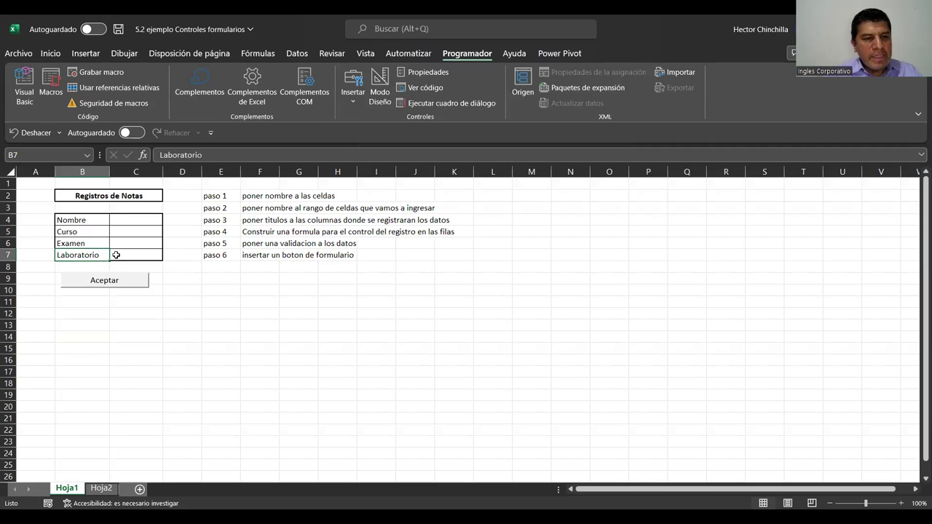
pyautogui.click(119, 255)
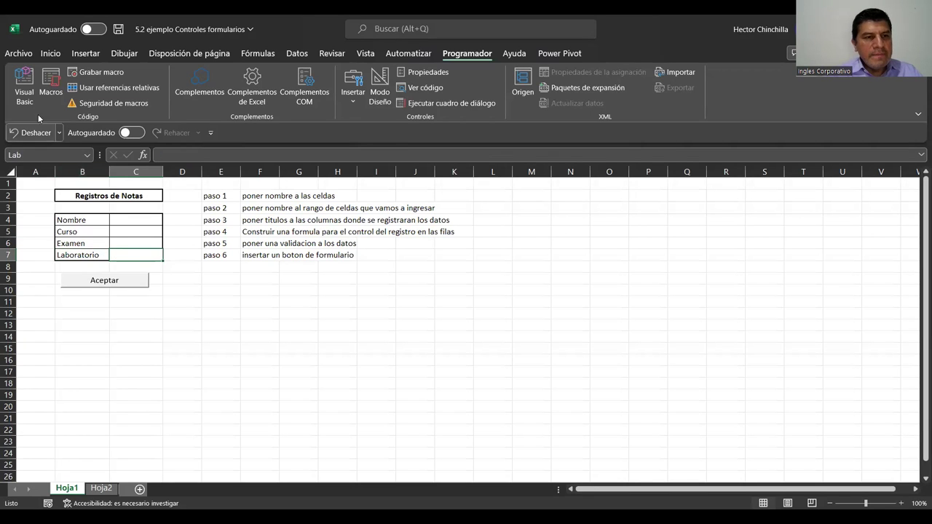
pyautogui.click(21, 73)
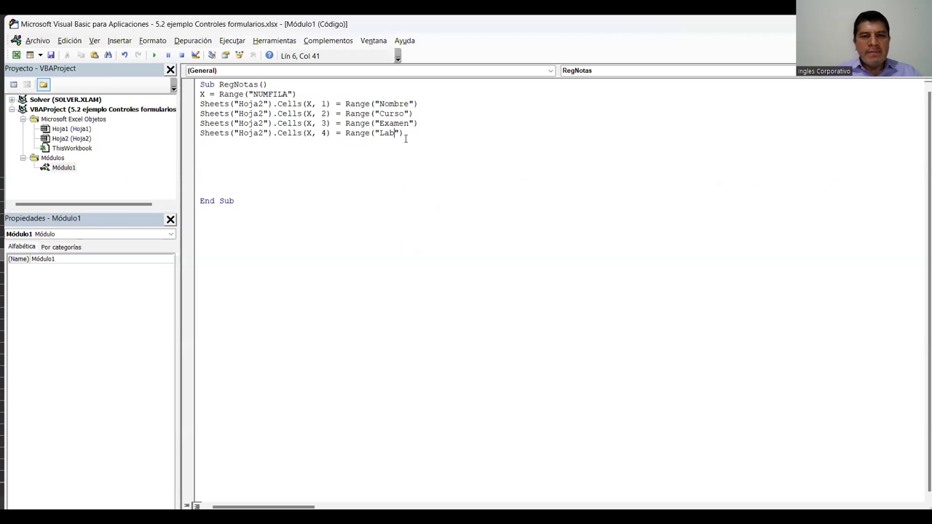
# - Add a blank line after the Lab statement and review Hoja2's record headers in Excel
pyautogui.press('Return')
pyautogui.press('Return')
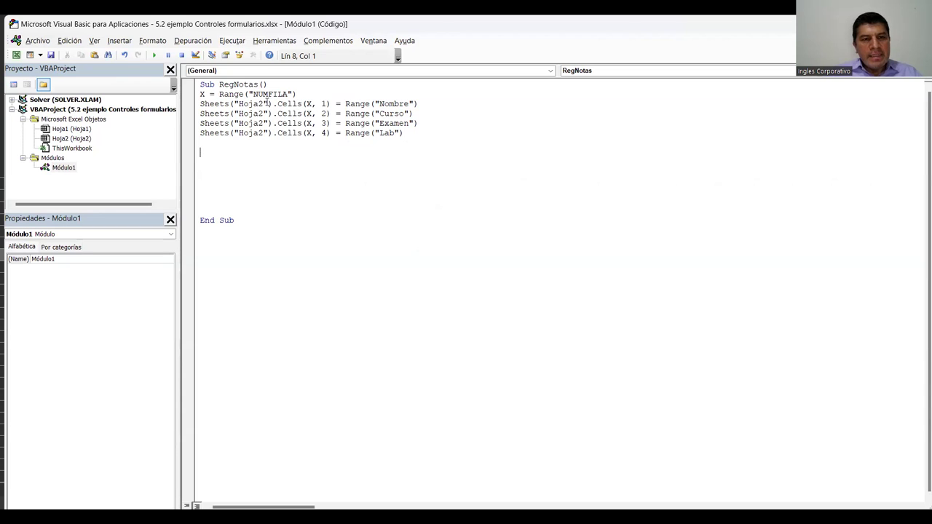
pyautogui.click(16, 55)
pyautogui.click(96, 488)
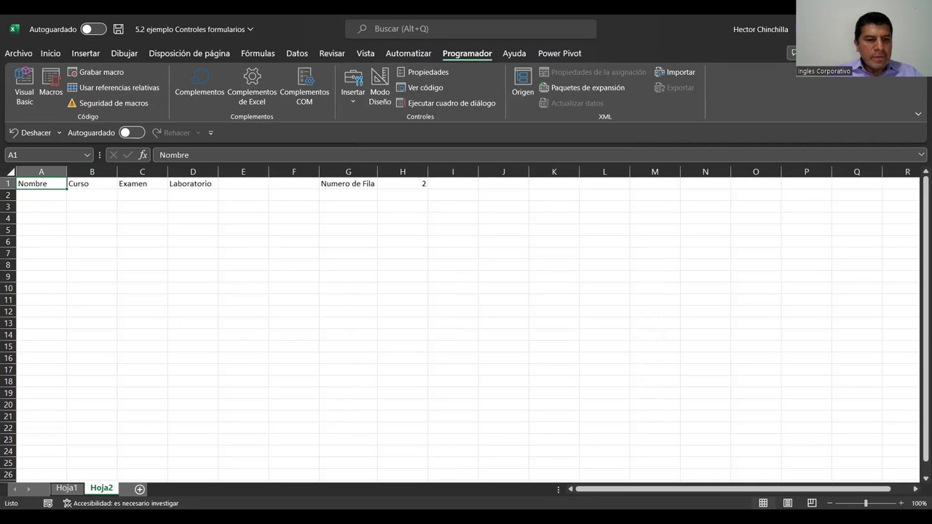
pyautogui.click(67, 487)
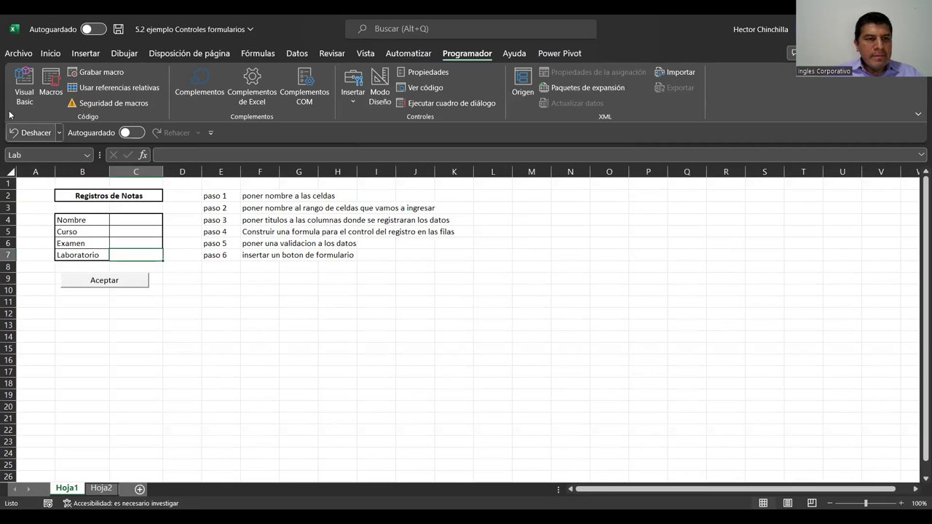
pyautogui.hotkey('alt', 'F11')
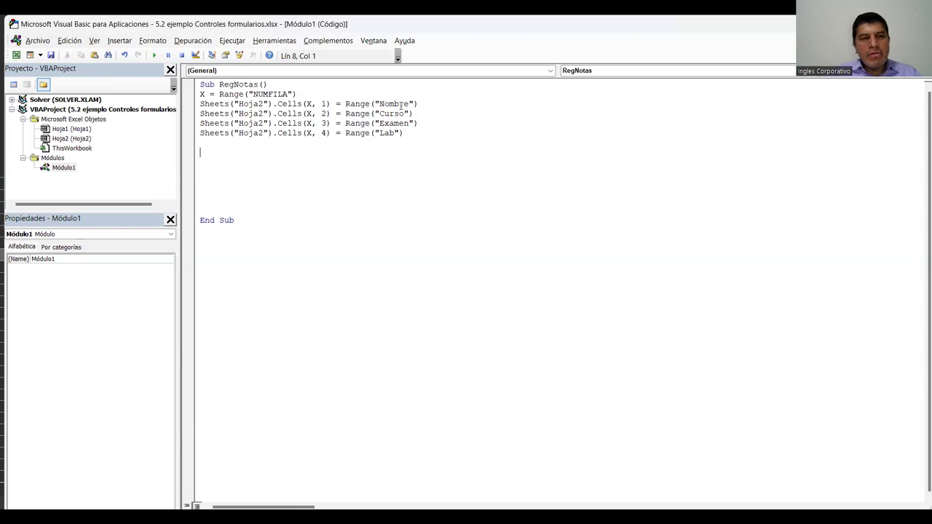
# - Check the names of the Nombre, Curso, Examen and Laboratorio input cells, then add another blank line
pyautogui.click(16, 55)
pyautogui.click(124, 219)
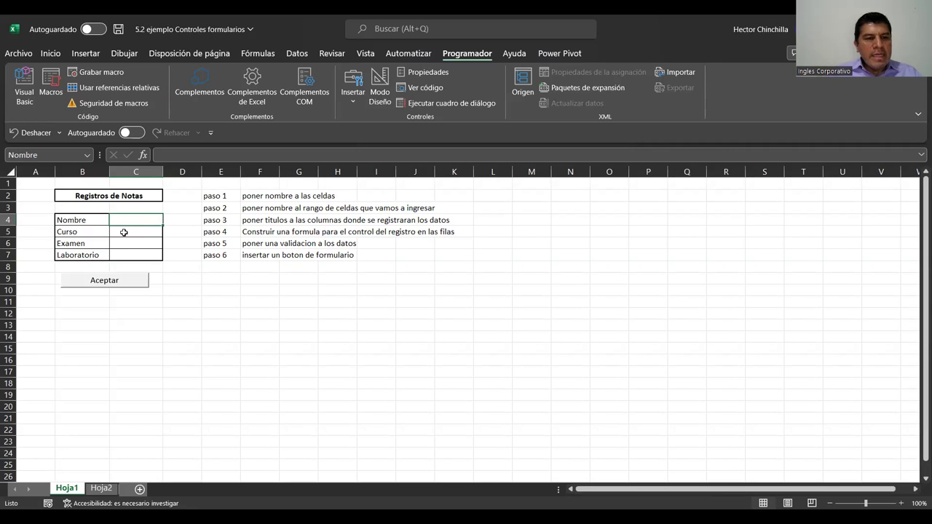
pyautogui.click(124, 233)
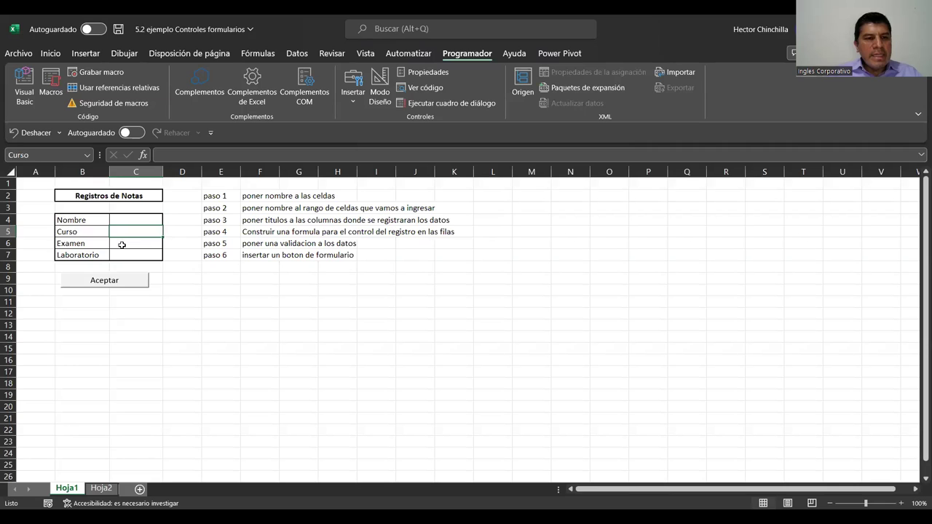
pyautogui.click(122, 245)
pyautogui.click(121, 254)
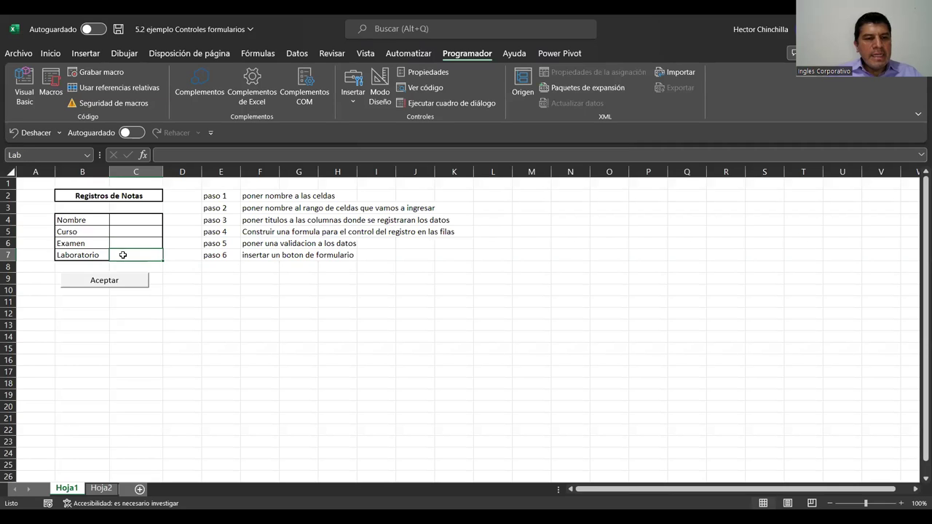
pyautogui.click(29, 85)
pyautogui.press('Return')
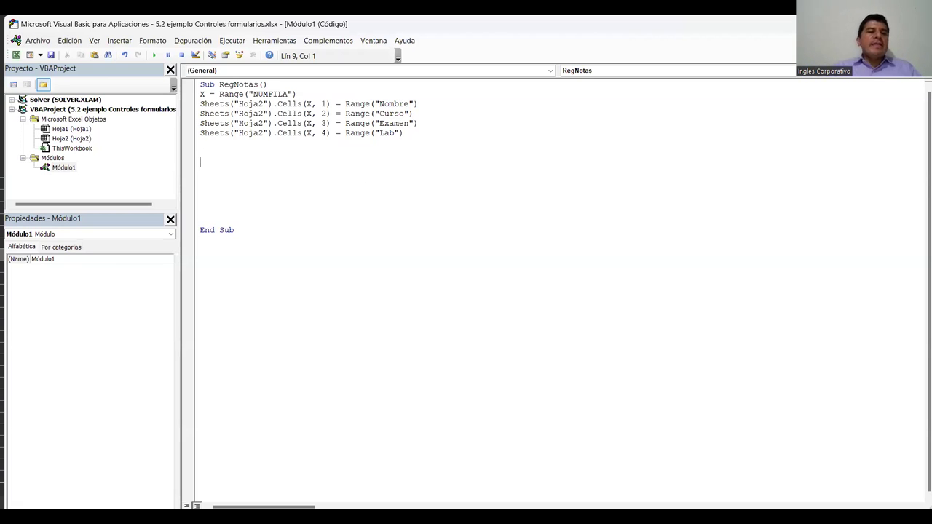
# - Add the line MsgBox ("Registro exitoso") to RegNotas
pyautogui.write('MsgBox ')
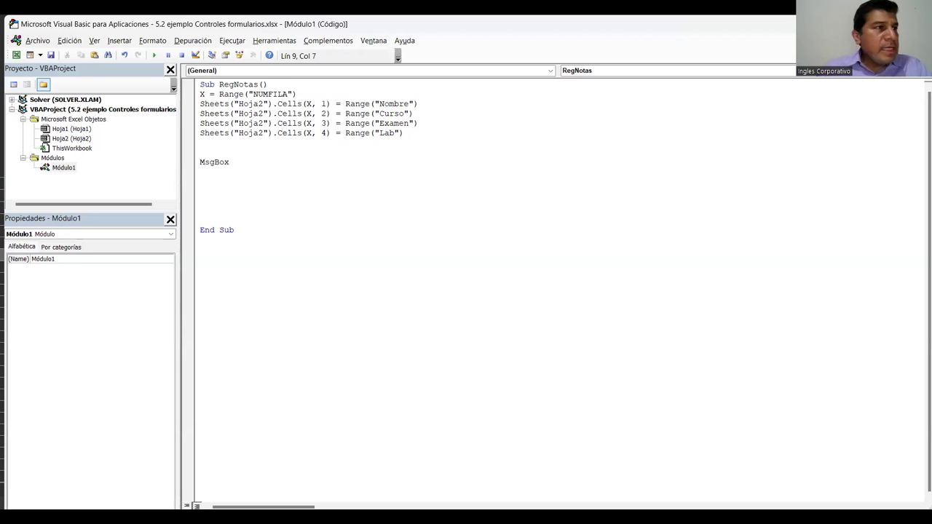
pyautogui.write('("Registro')
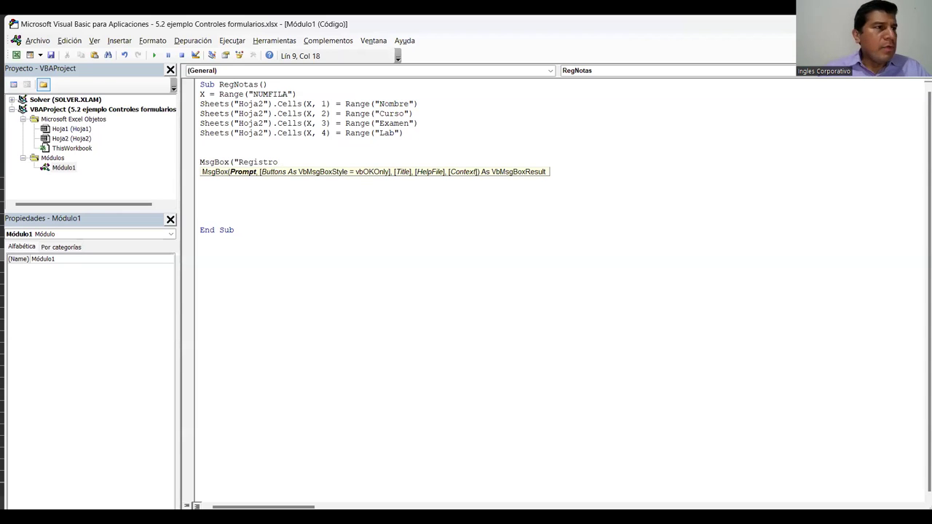
pyautogui.write(' exitoso')
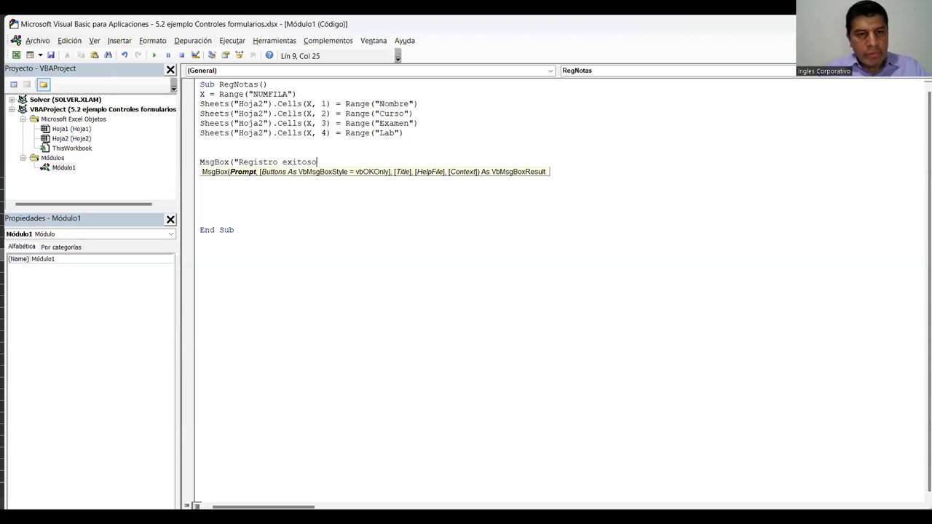
pyautogui.write('"')
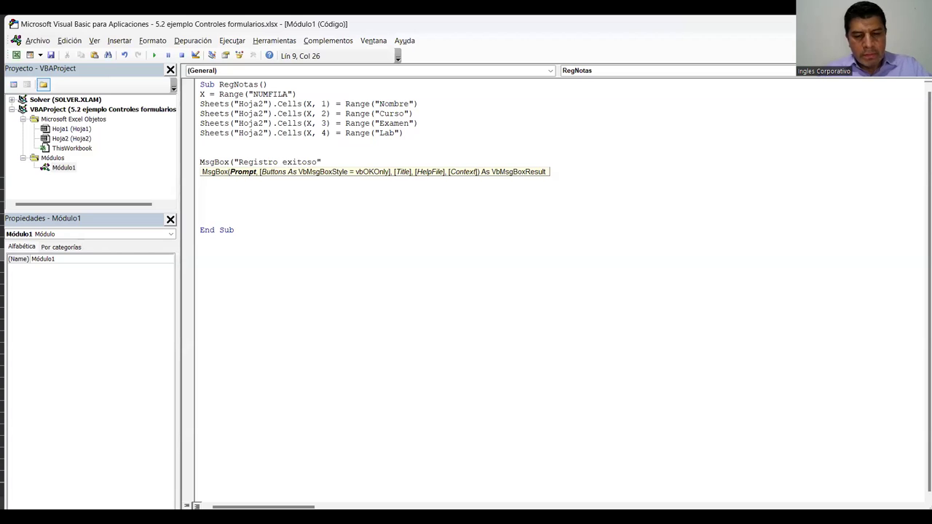
pyautogui.write(')')
pyautogui.press('Return')
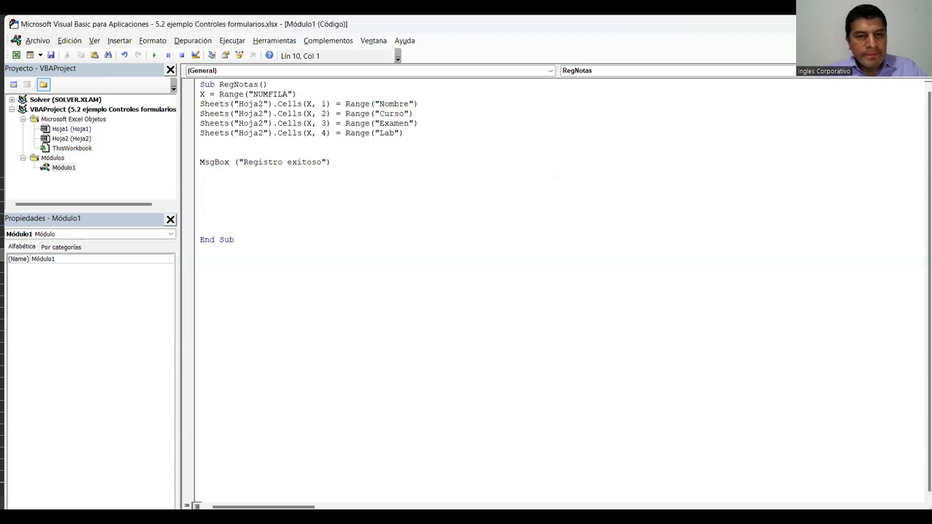
# - Add a line Range("Datos")="" to clear the form's input cells
pyautogui.write('Range')
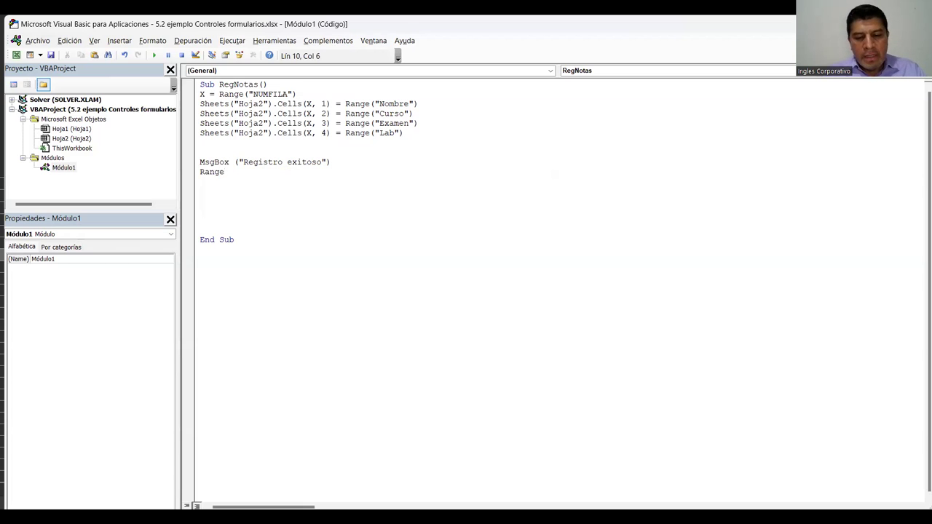
pyautogui.write('(')
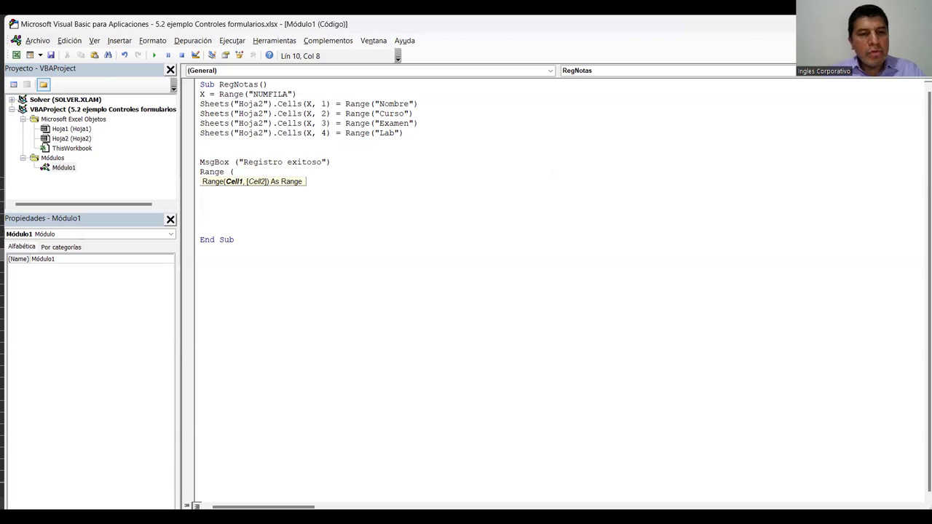
pyautogui.write('"Datos')
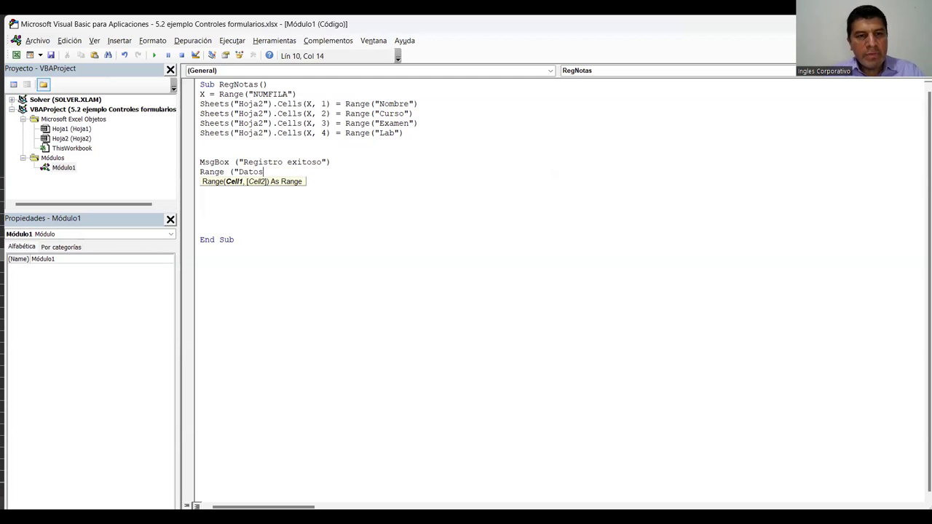
pyautogui.write('")')
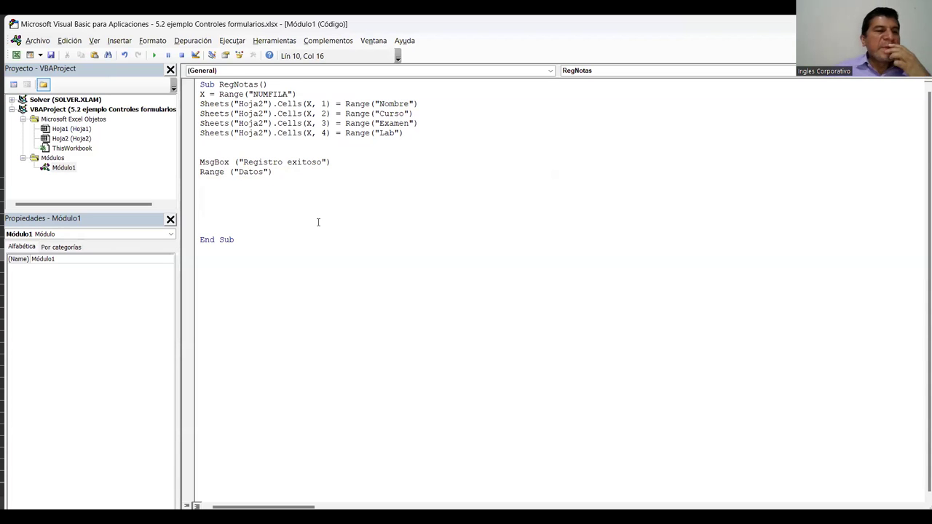
pyautogui.write('=')
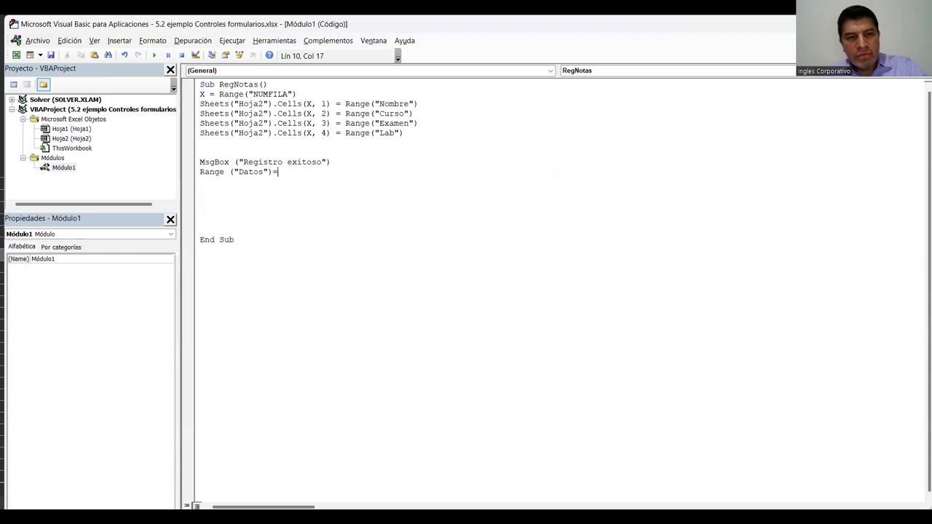
pyautogui.write('"')
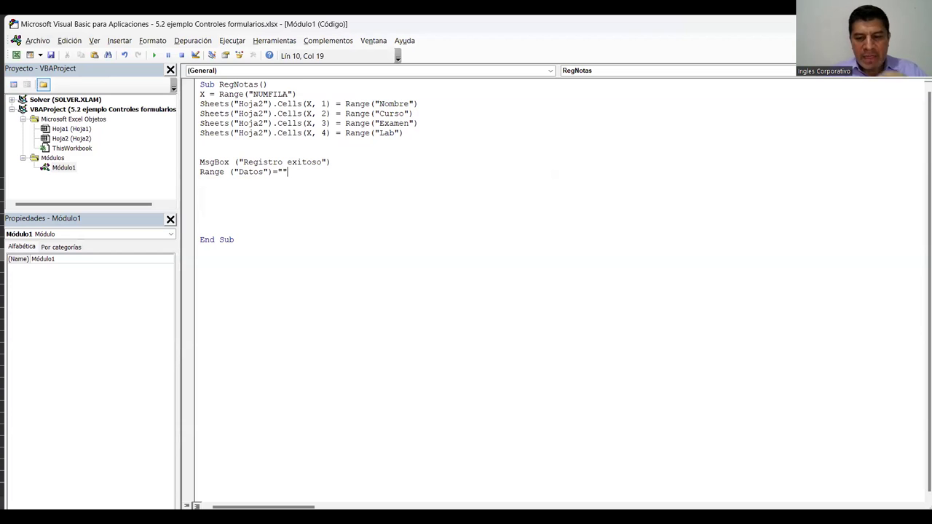
pyautogui.press('Return')
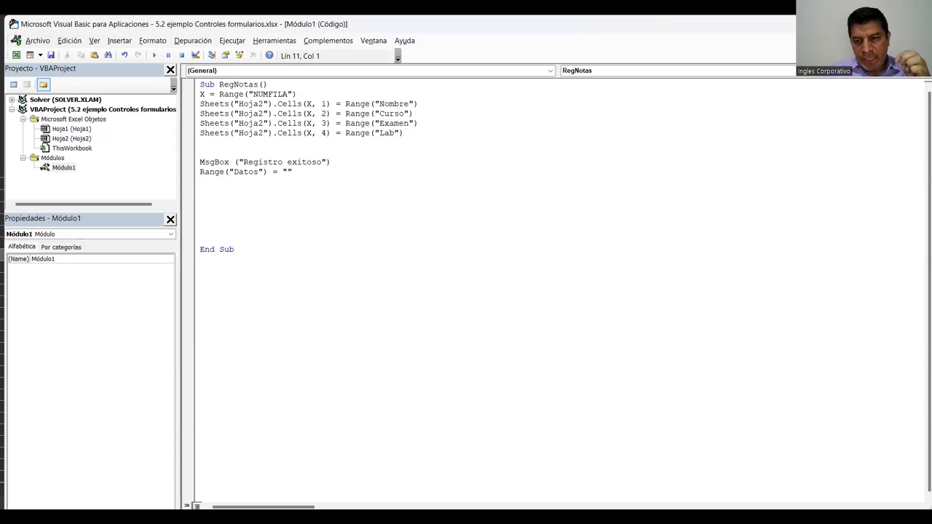
# - Add Range("C4").Select and delete the extra blank lines before End Sub
pyautogui.write('Range')
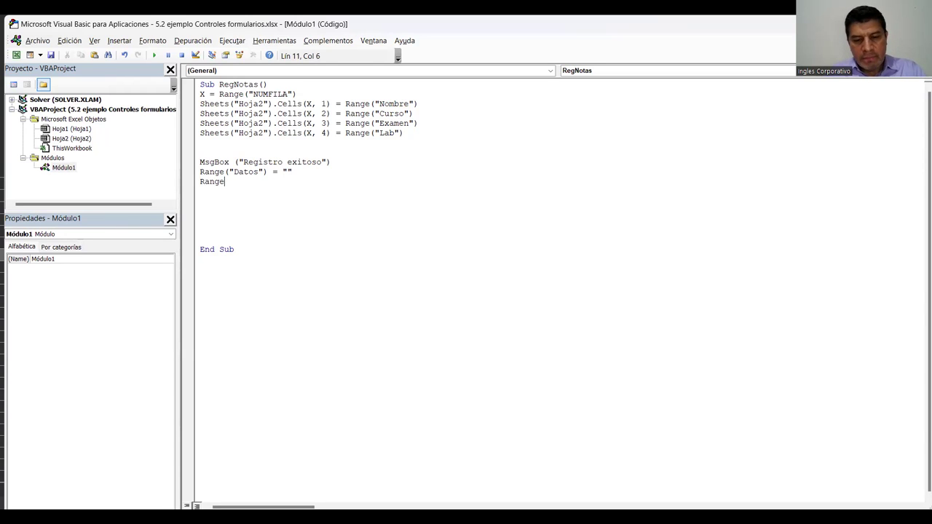
pyautogui.write('(')
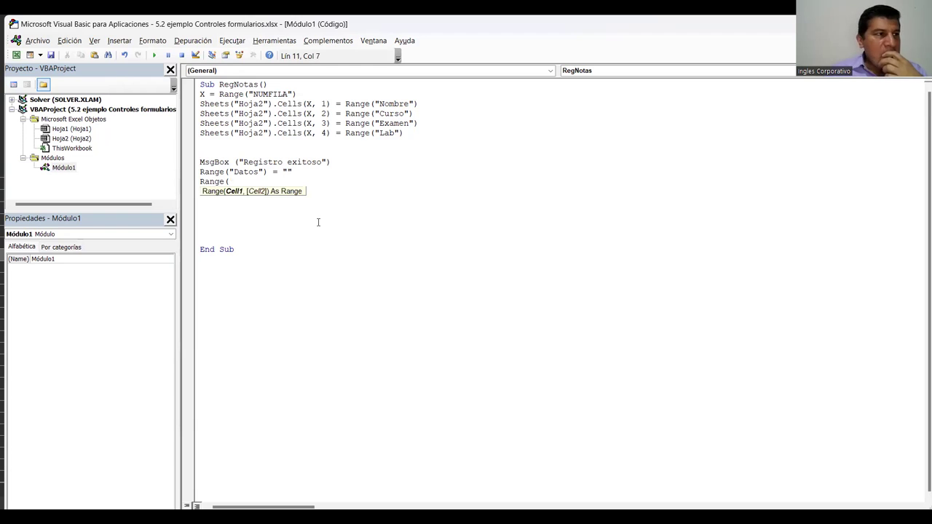
pyautogui.write('"C')
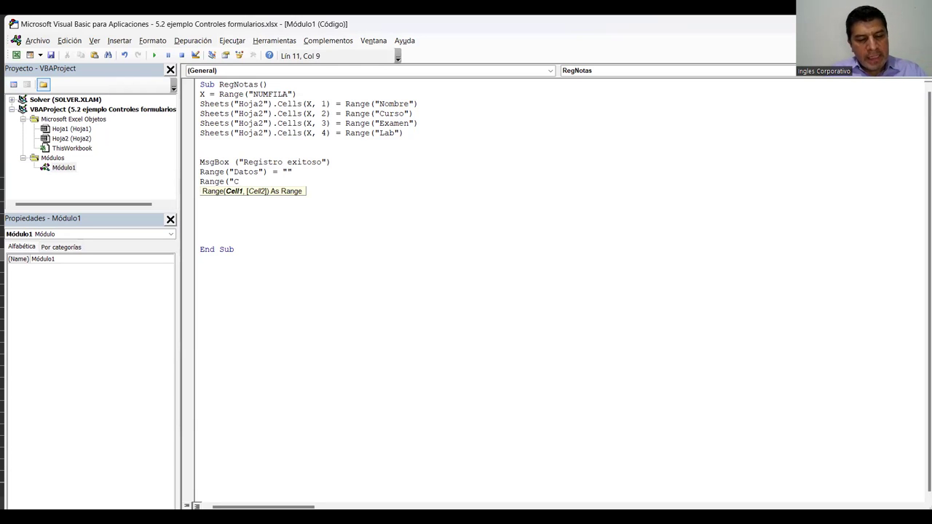
pyautogui.write('4"')
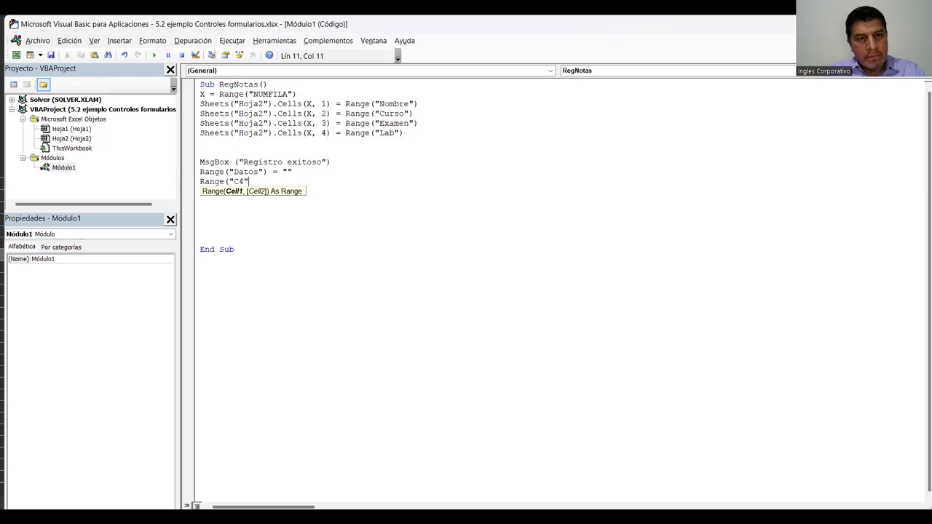
pyautogui.write(')')
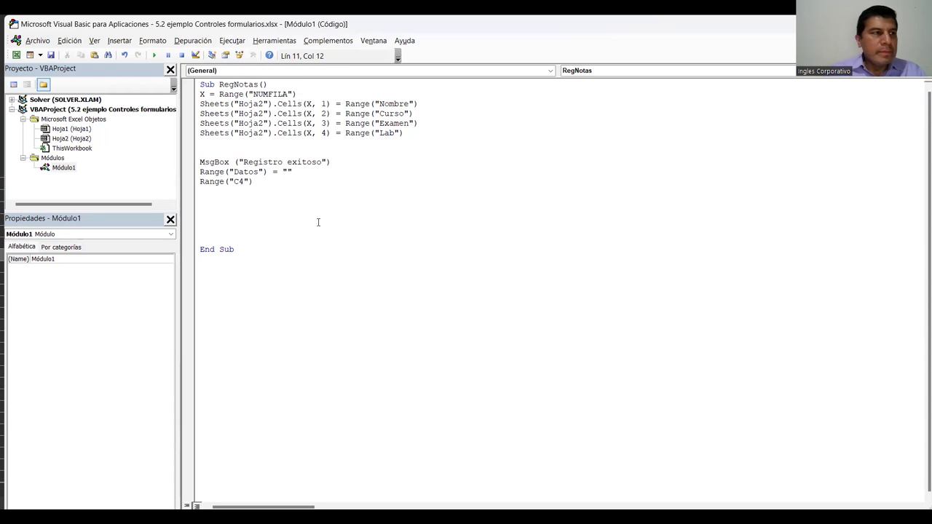
pyautogui.write('.select')
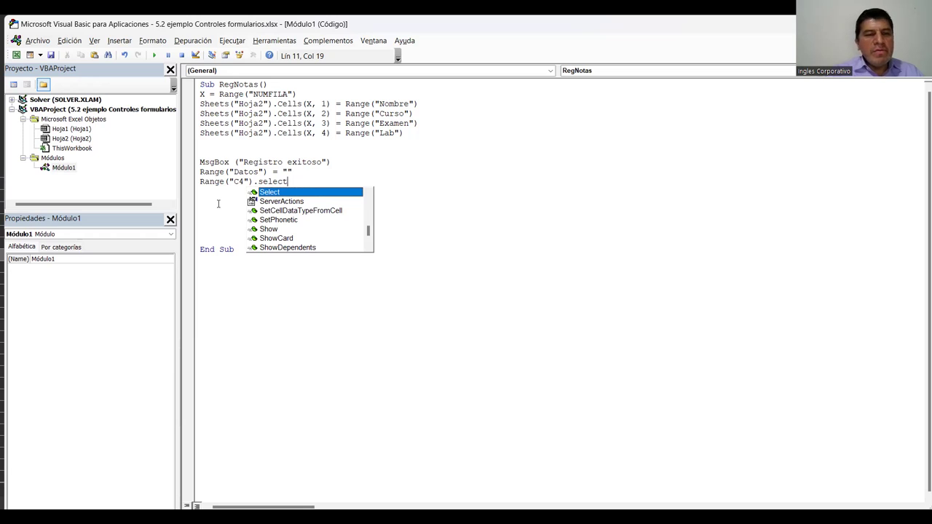
pyautogui.press('Return')
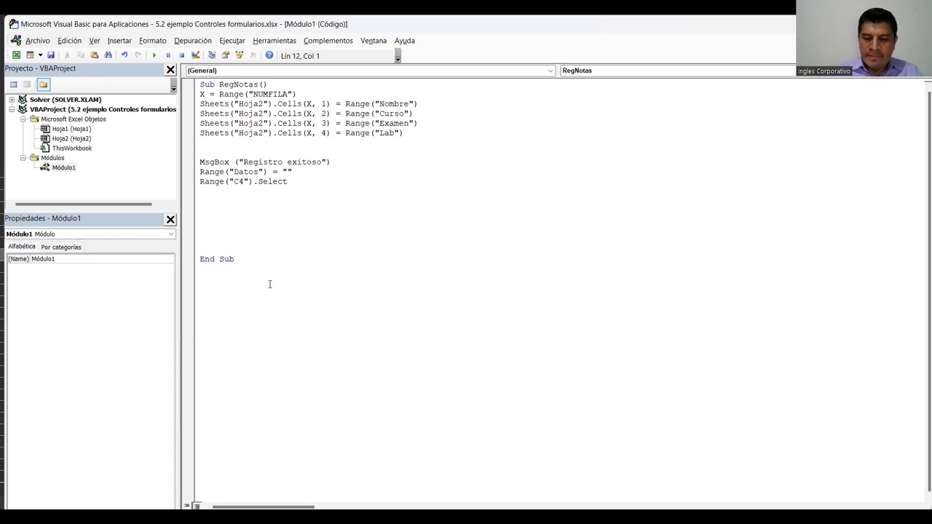
pyautogui.press('Down')
pyautogui.press('Up')
pyautogui.press('Down')
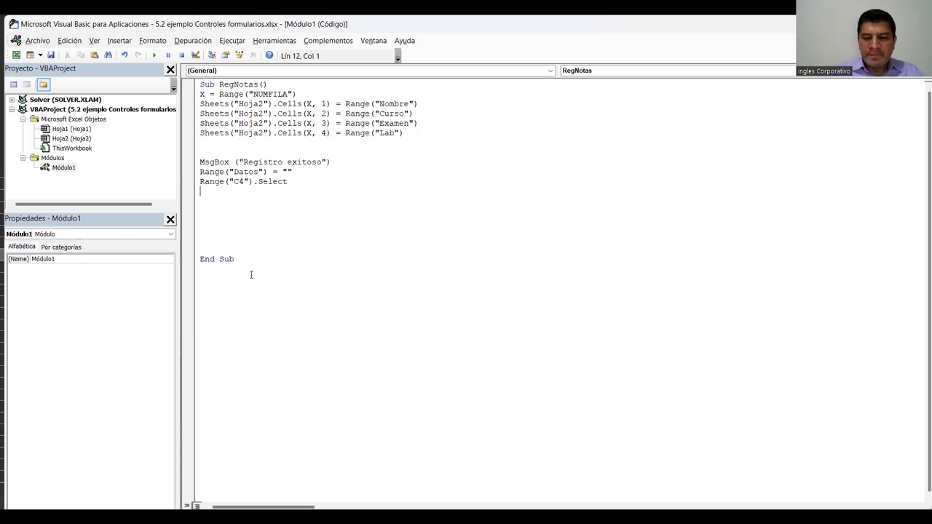
pyautogui.press('Delete')
pyautogui.press('Delete')
pyautogui.press('Delete')
pyautogui.press('Delete')
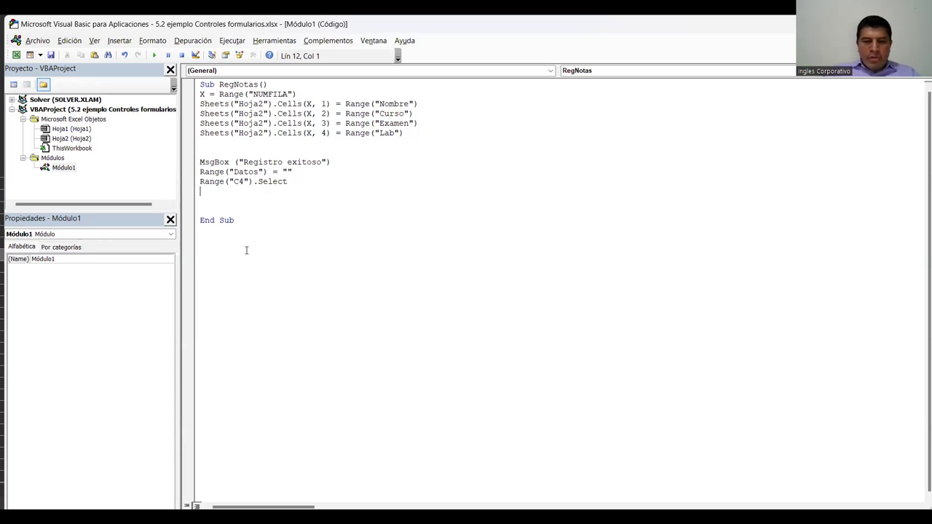
pyautogui.press('Delete')
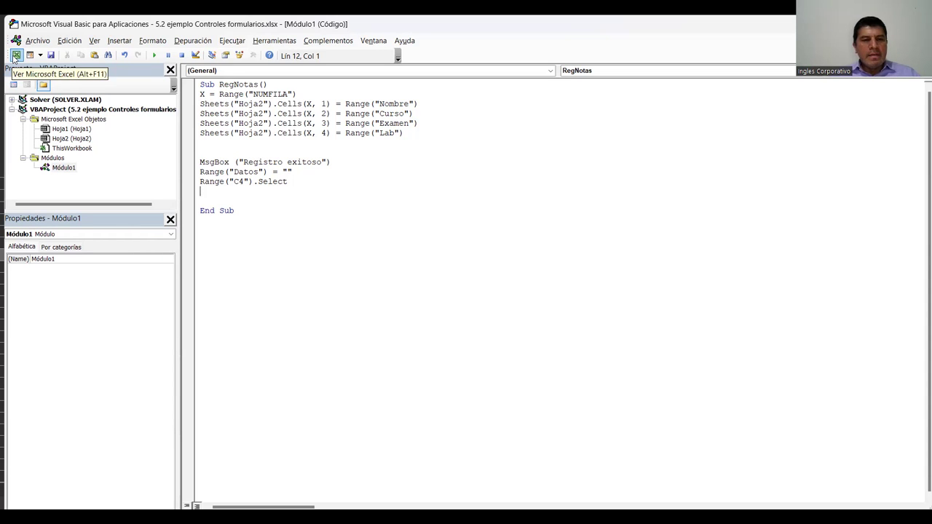
# - Assign the RegNotas macro to Hoja1's Aceptar button via Asignar macro
pyautogui.click(15, 57)
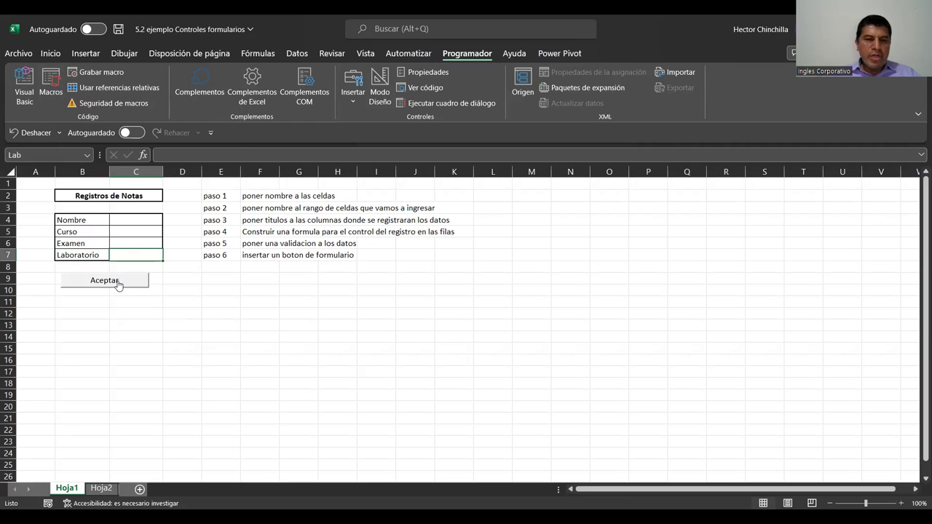
pyautogui.click(358, 101)
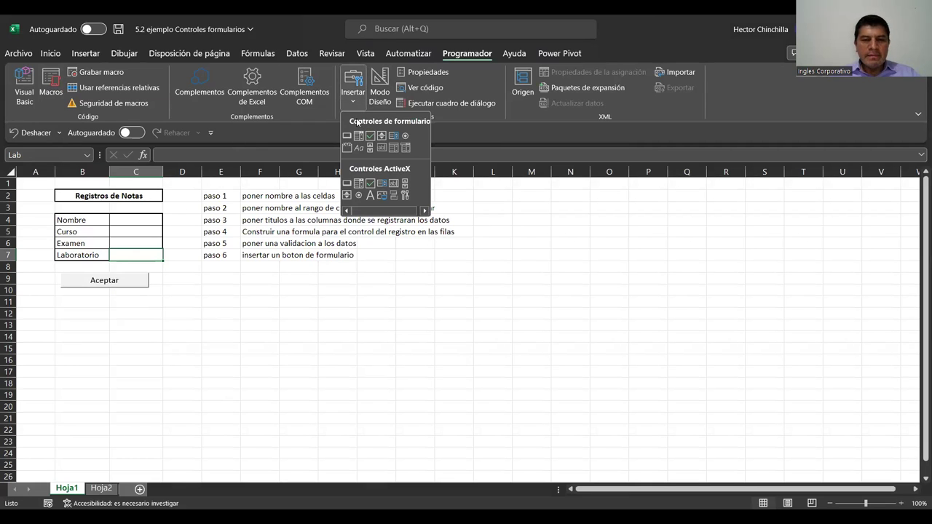
pyautogui.rightClick(128, 280)
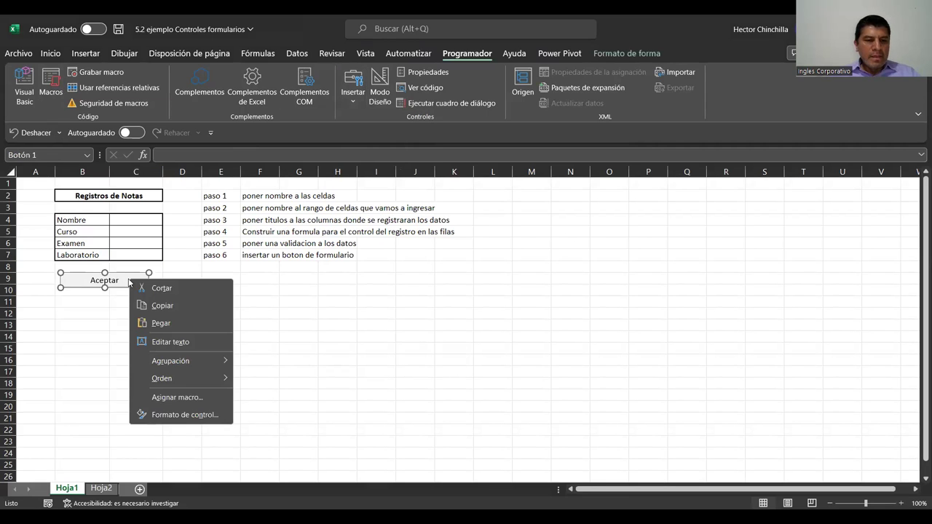
pyautogui.click(165, 398)
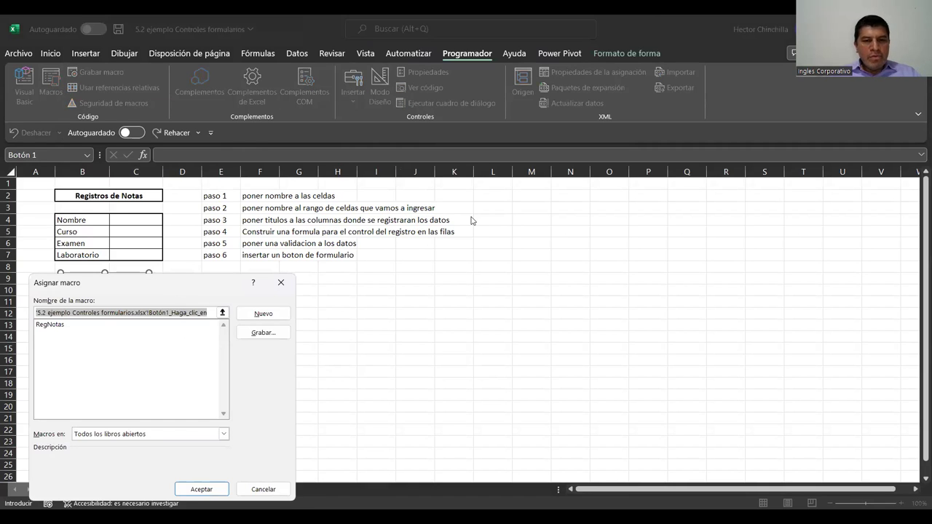
pyautogui.moveTo(175, 286); pyautogui.dragTo(470, 221)
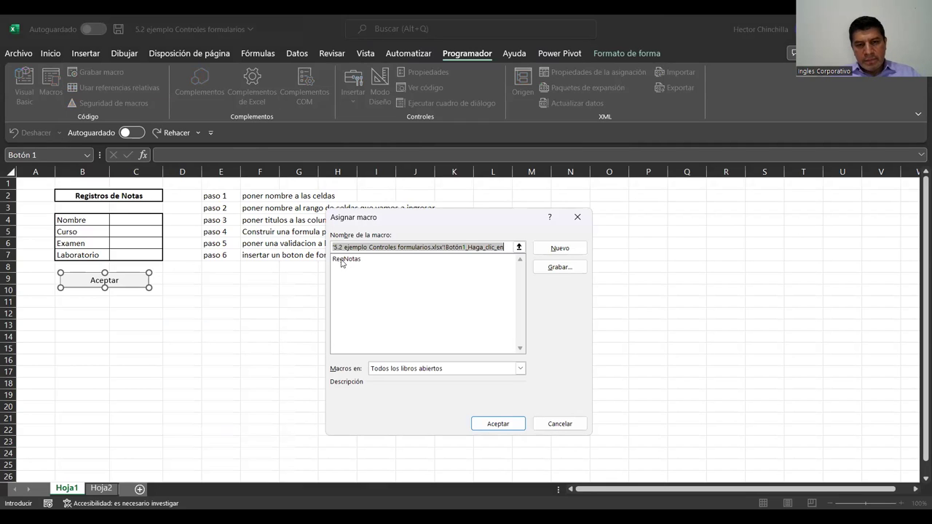
pyautogui.click(341, 259)
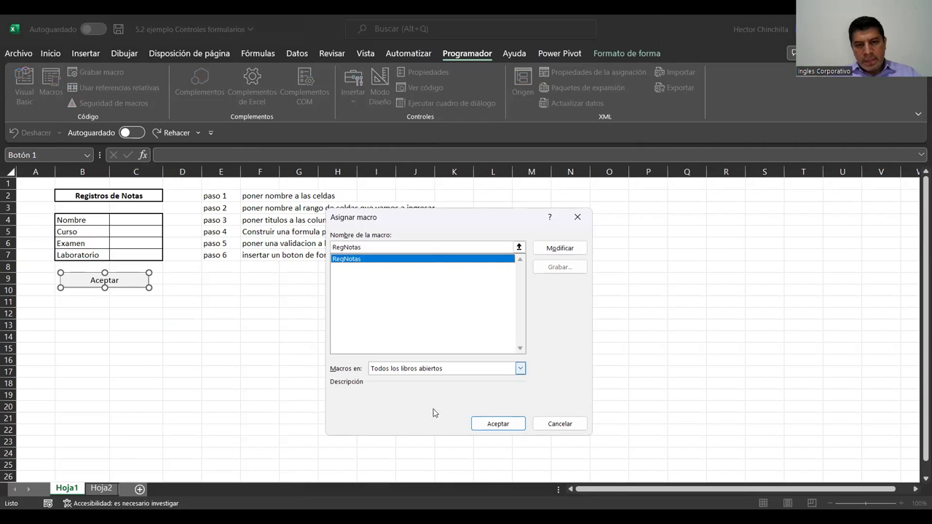
pyautogui.click(500, 425)
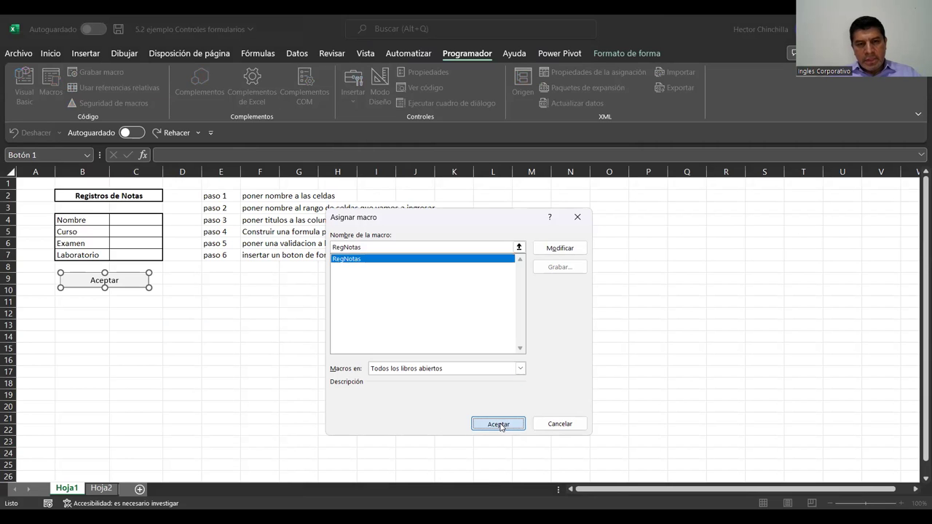
pyautogui.click(93, 350)
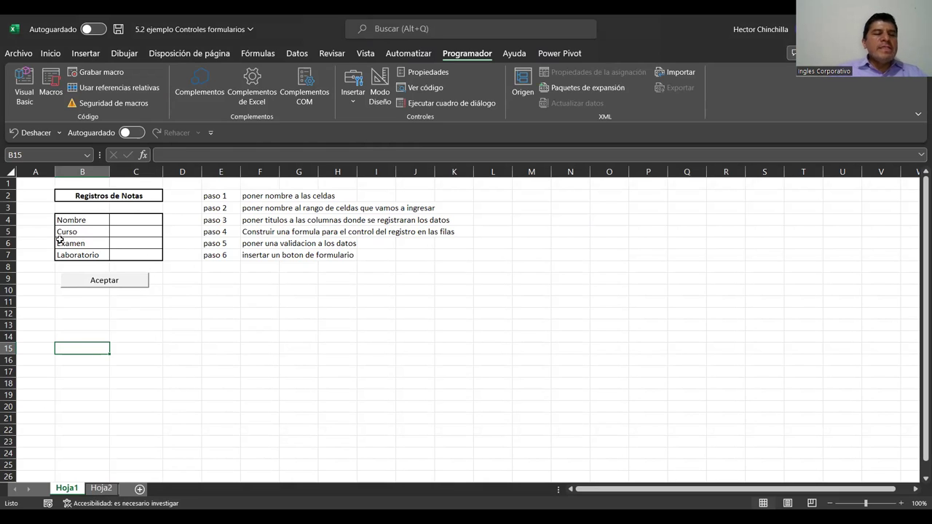
pyautogui.click(128, 218)
pyautogui.click(131, 230)
pyautogui.click(135, 242)
pyautogui.click(141, 255)
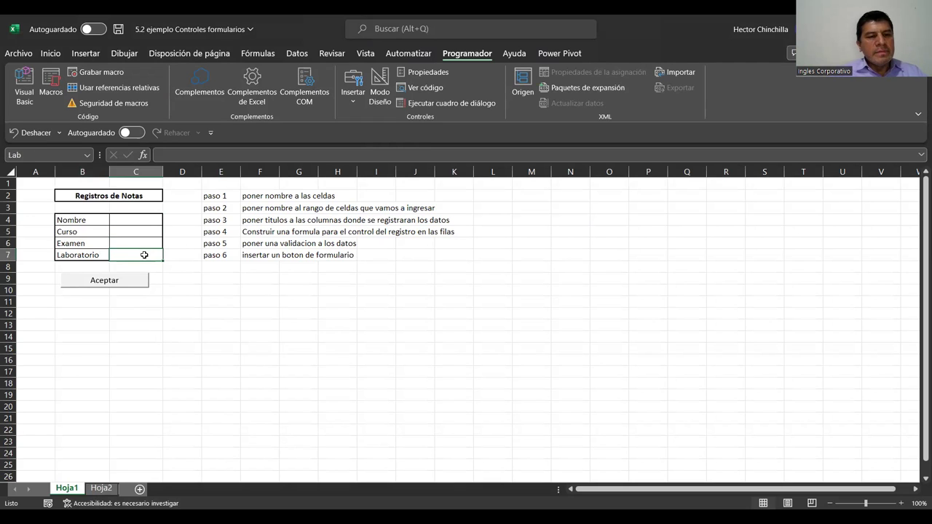
pyautogui.click(101, 488)
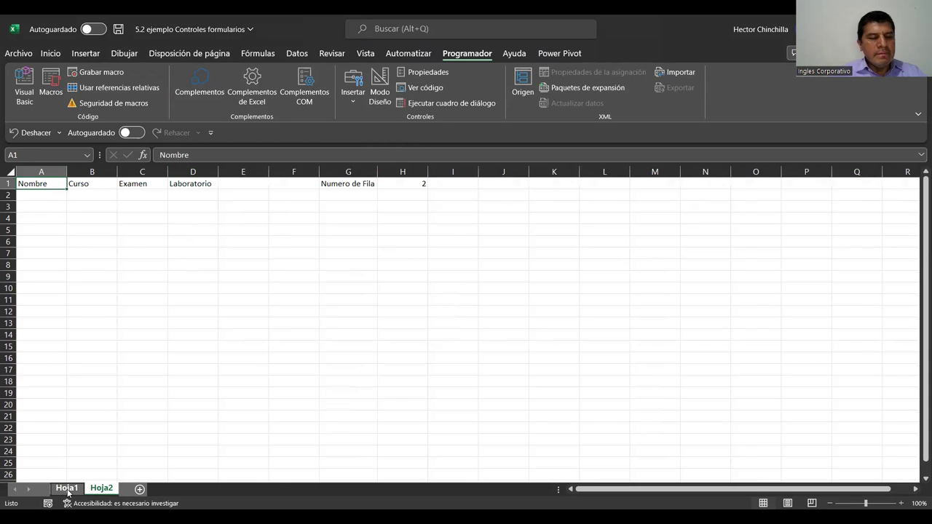
pyautogui.click(67, 489)
pyautogui.click(136, 220)
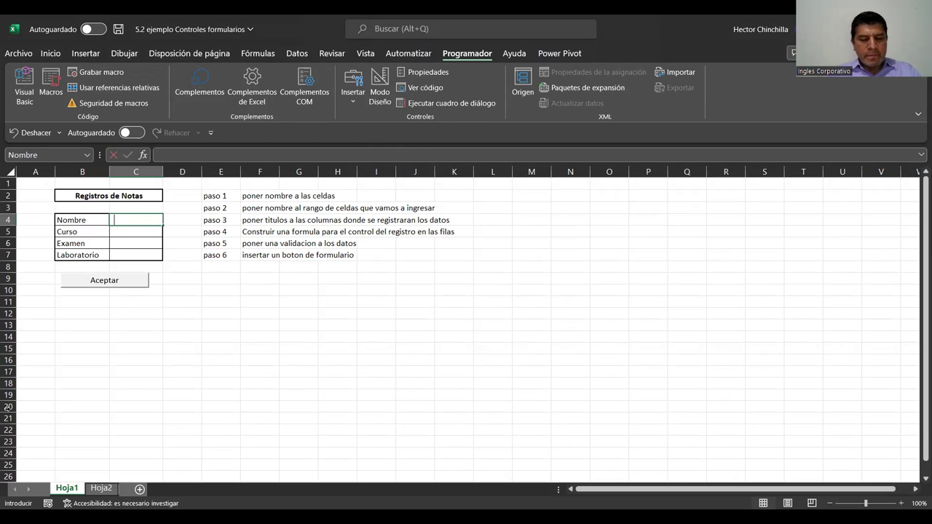
# - Fill the form with the student's name, course Excel Basico and exam grade 9
pyautogui.write('Jouse')
pyautogui.press('BackSpace')
pyautogui.press('BackSpace')
pyautogui.press('BackSpace')
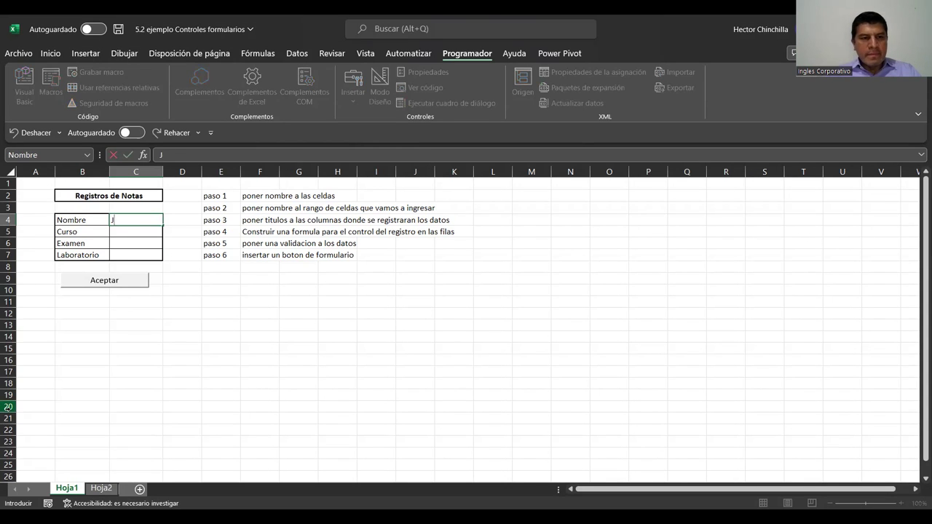
pyautogui.write('osue')
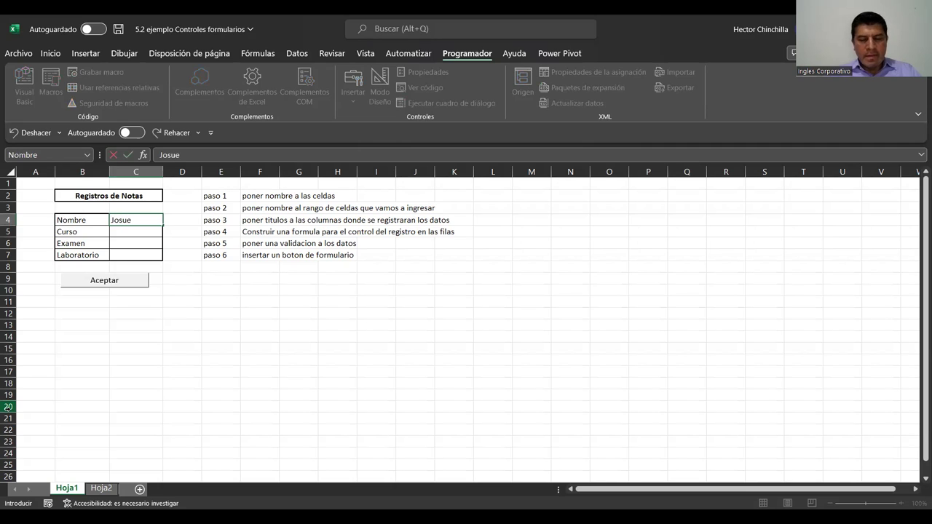
pyautogui.press('Return')
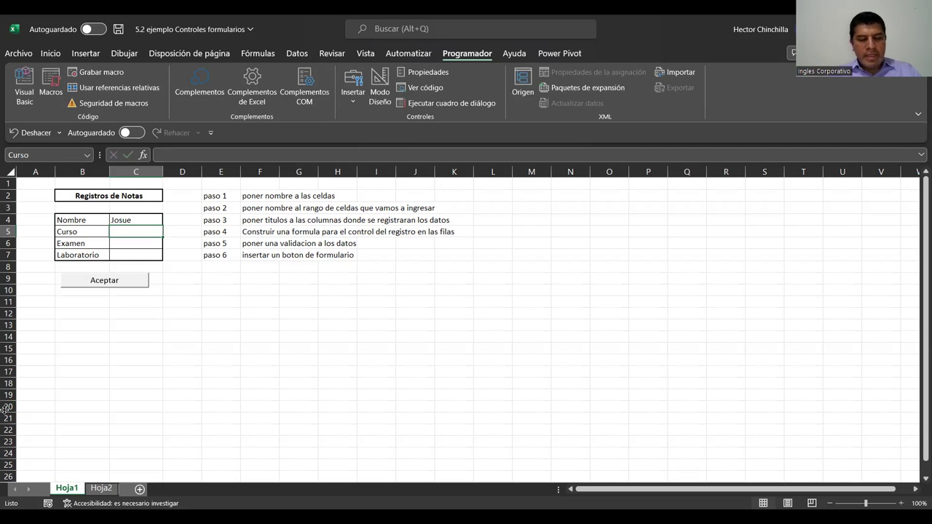
pyautogui.write('Excel Basico')
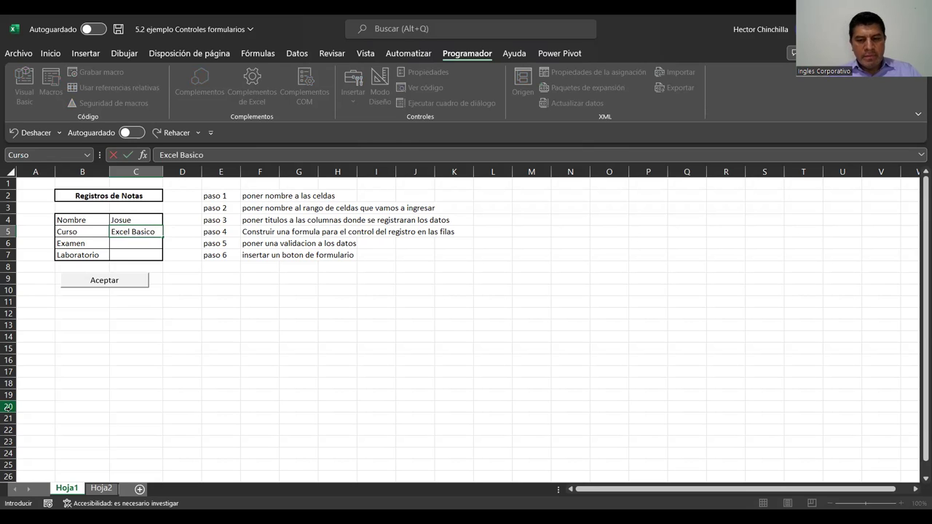
pyautogui.press('Return')
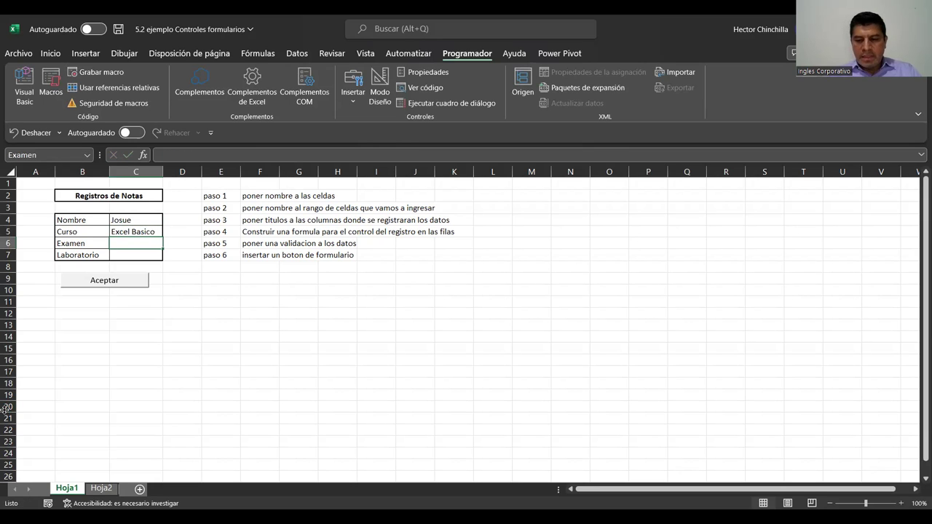
pyautogui.write('9')
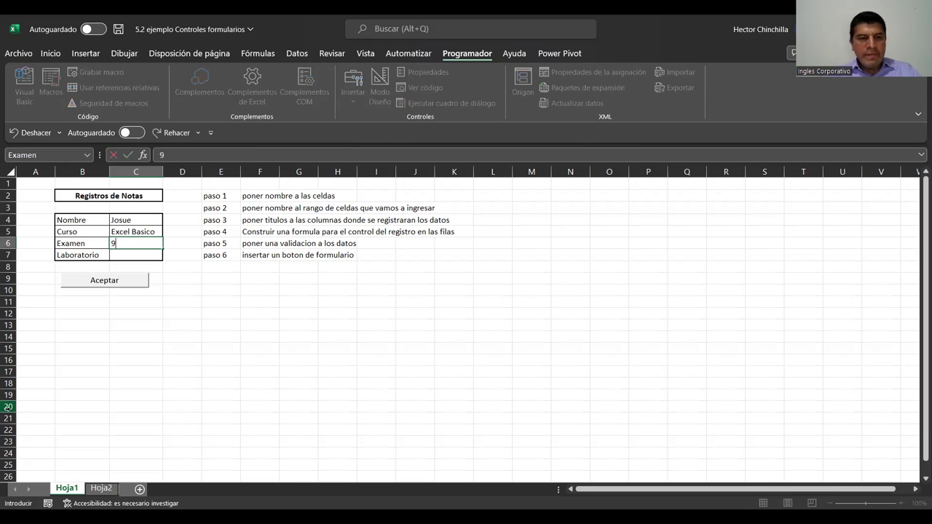
pyautogui.press('Return')
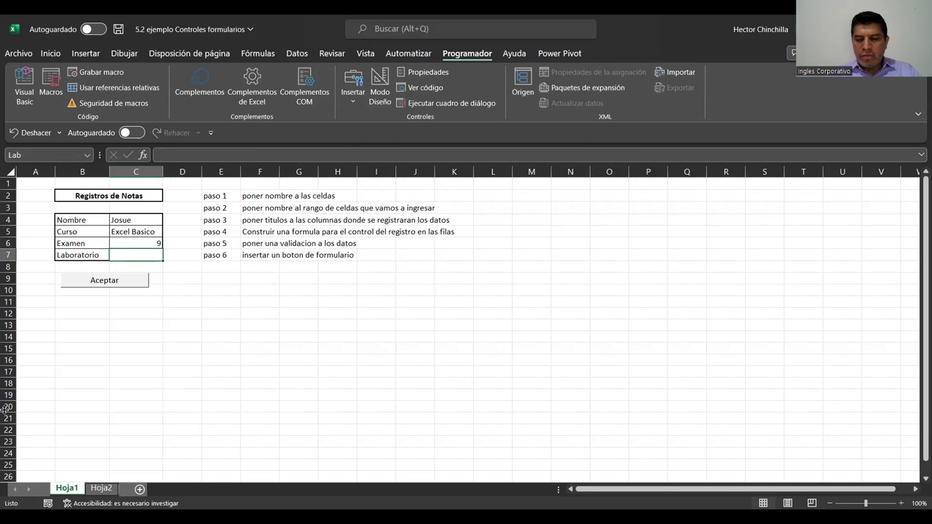
# - Enter Laboratorio grade 8, submit the record with Aceptar, and dismiss the success message
pyautogui.write('8')
pyautogui.press('Return')
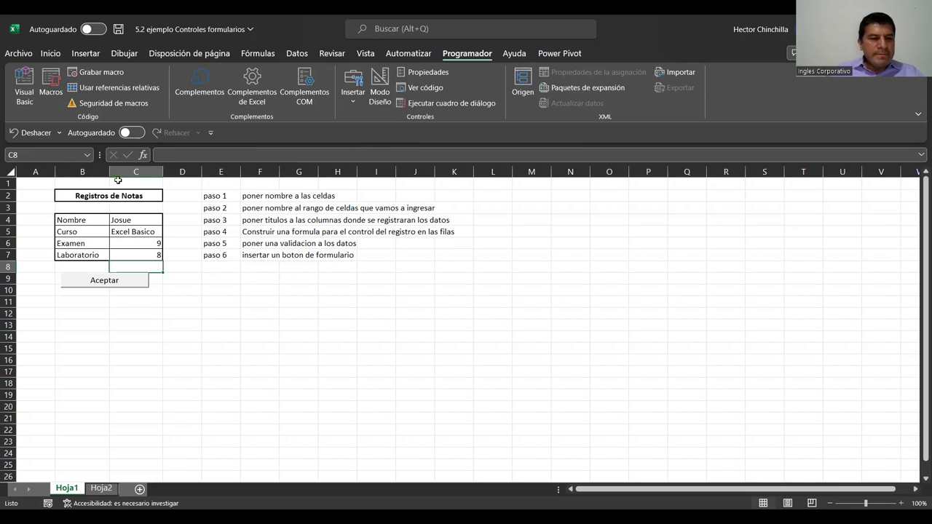
pyautogui.click(106, 282)
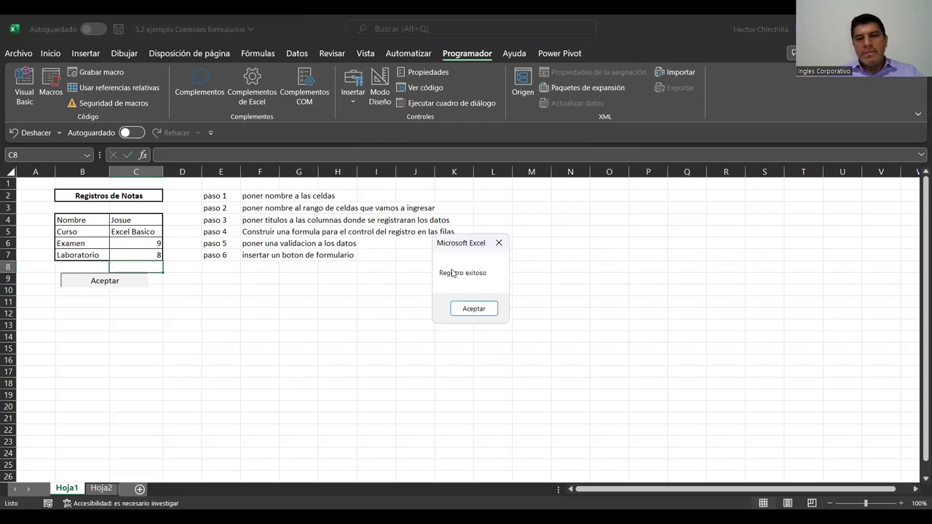
pyautogui.click(466, 311)
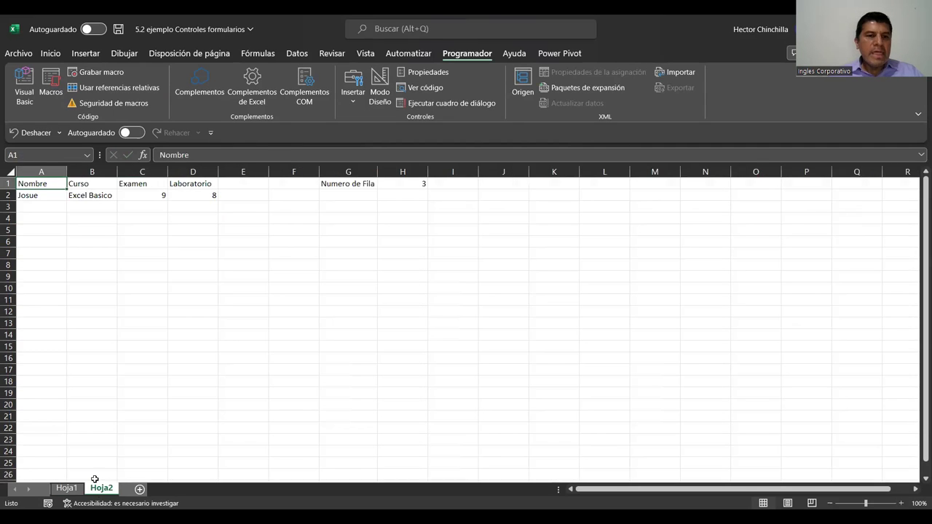
# - Review the saved record on Hoja2 and the row counter formula in H1
pyautogui.press('Down')
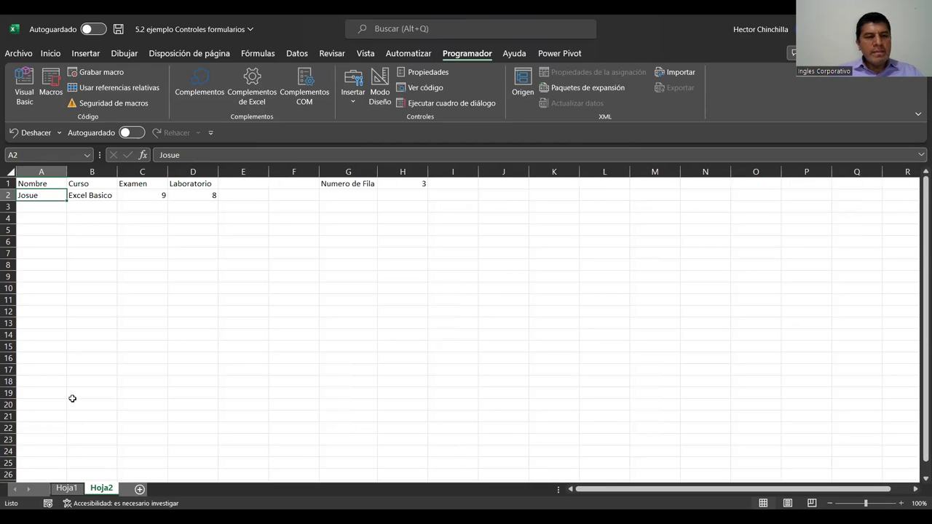
pyautogui.press('Right')
pyautogui.press('Right')
pyautogui.press('Right')
pyautogui.press('Down')
pyautogui.press('Left')
pyautogui.press('Left')
pyautogui.press('Left')
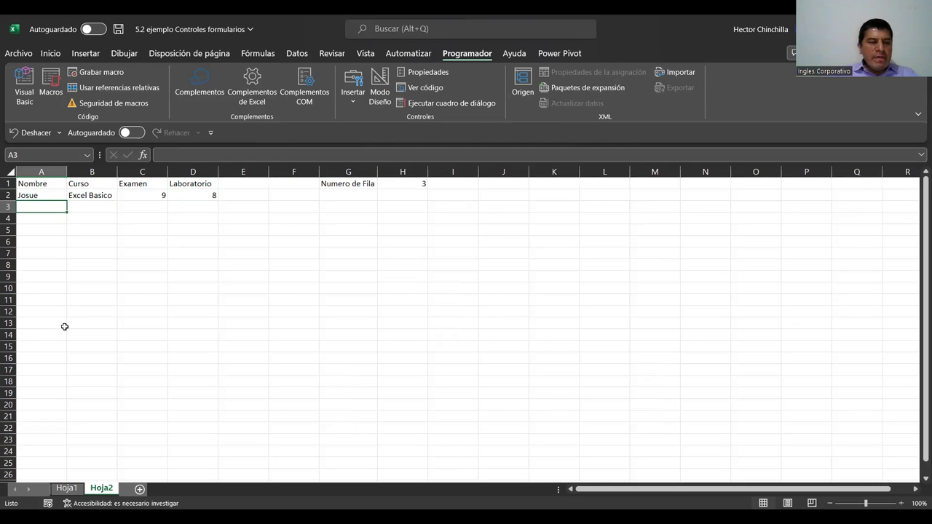
pyautogui.hotkey('ctrl', 'Home')
pyautogui.press('Right')
pyautogui.press('Right')
pyautogui.press('Left')
pyautogui.press('Left')
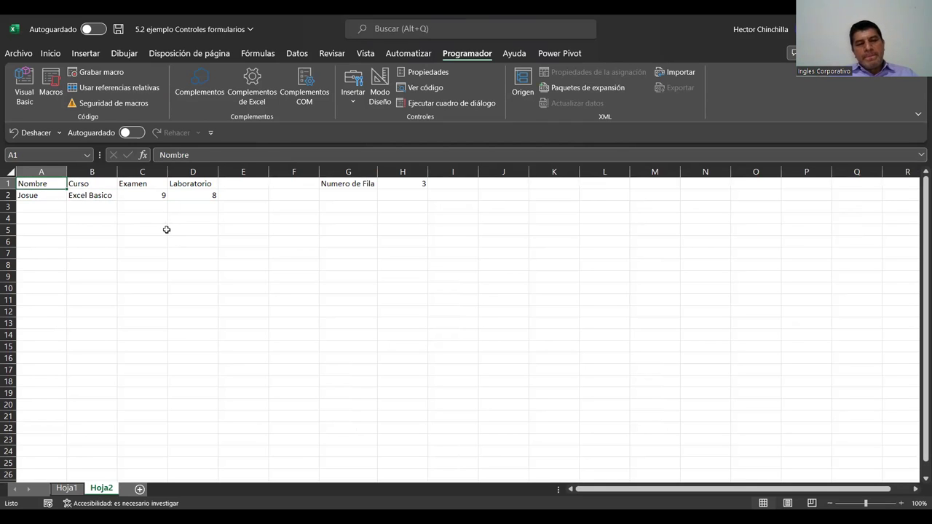
pyautogui.click(395, 182)
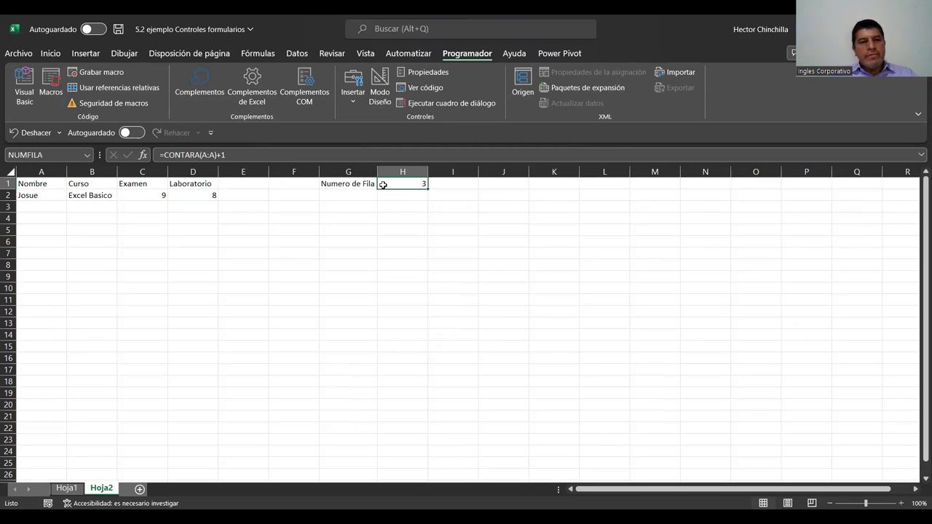
pyautogui.click(49, 184)
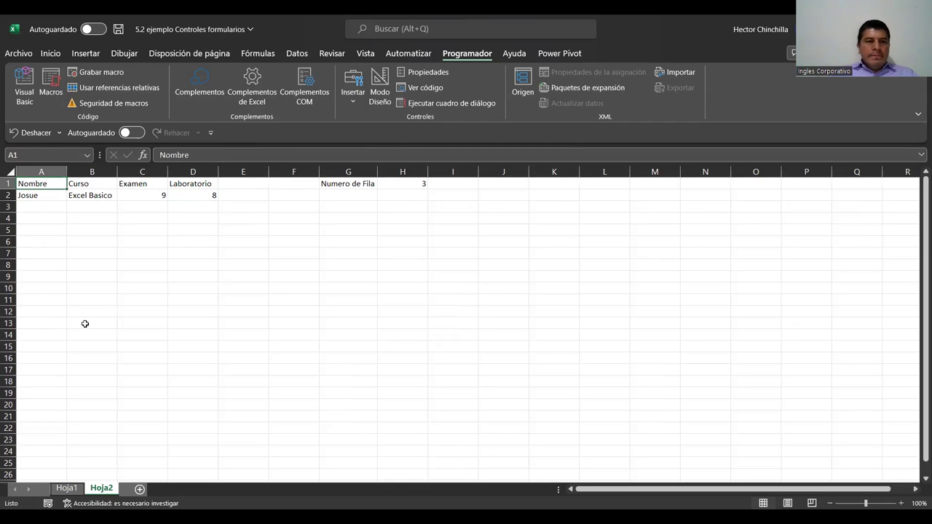
# - Make the A1:D1 headings Nombre, Curso, Examen and Laboratorio bold
pyautogui.press('Right')
pyautogui.press('Right')
pyautogui.press('Home')
pyautogui.hotkey('shift', 'Right')
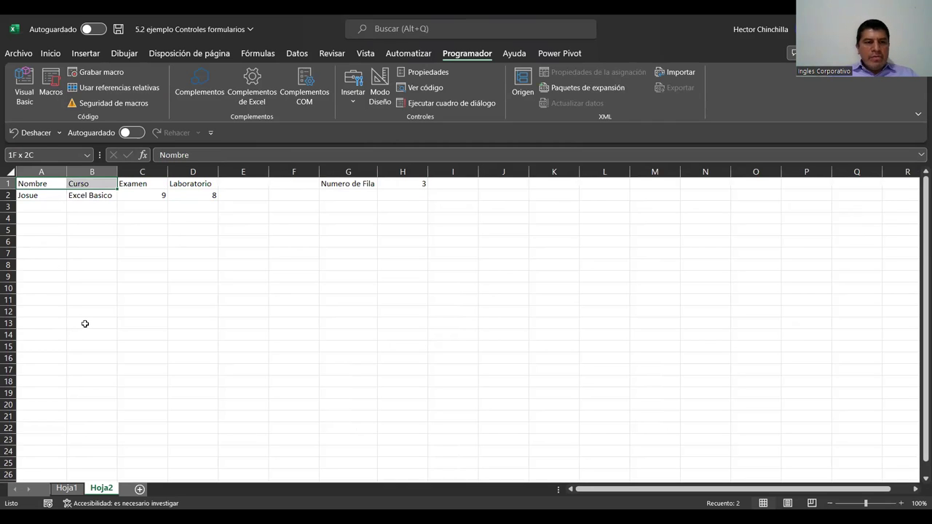
pyautogui.hotkey('shift', 'Right')
pyautogui.hotkey('shift', 'Right')
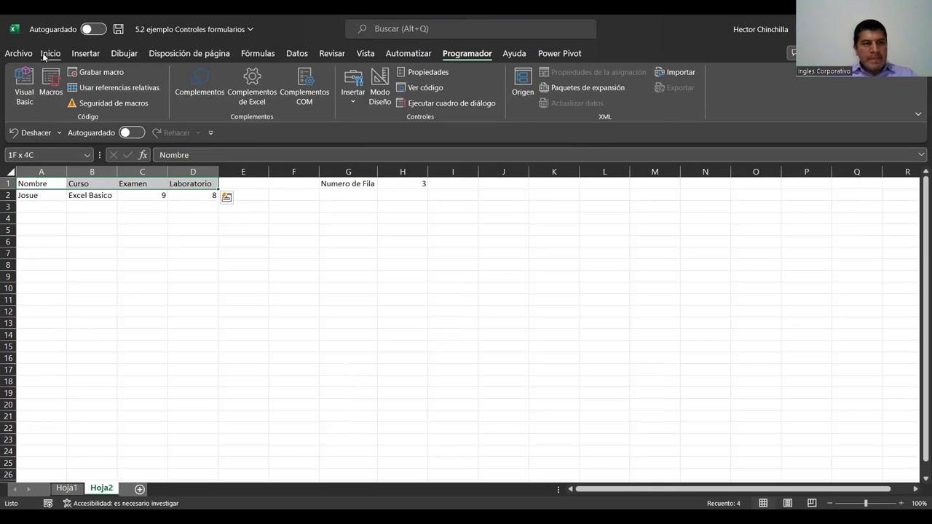
pyautogui.click(44, 56)
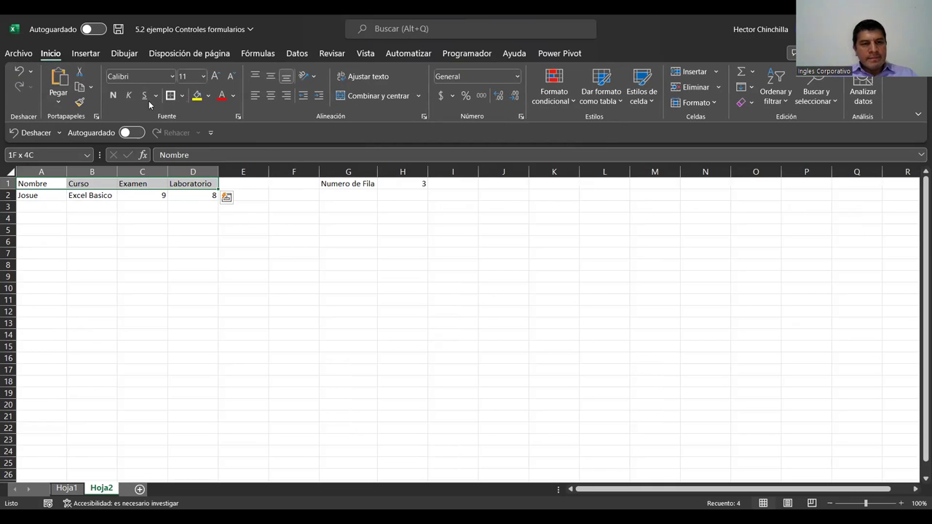
pyautogui.click(114, 95)
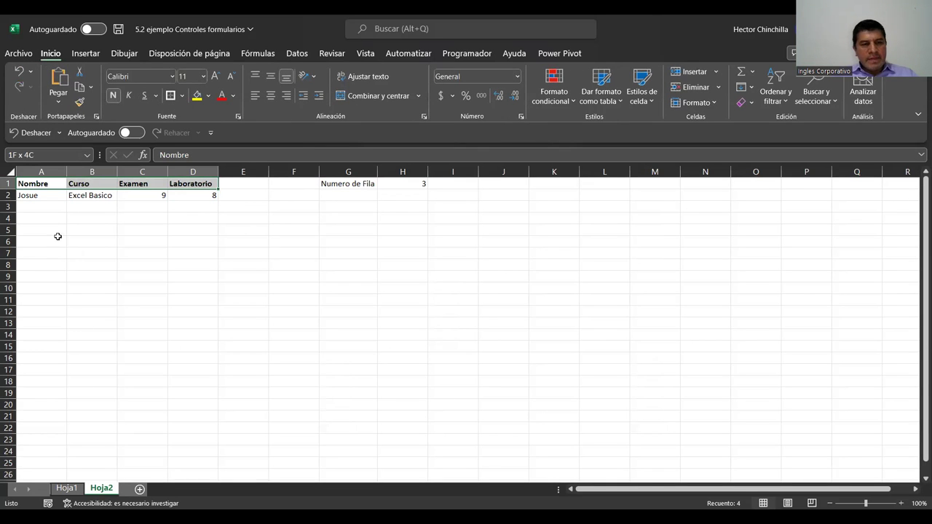
pyautogui.click(248, 185)
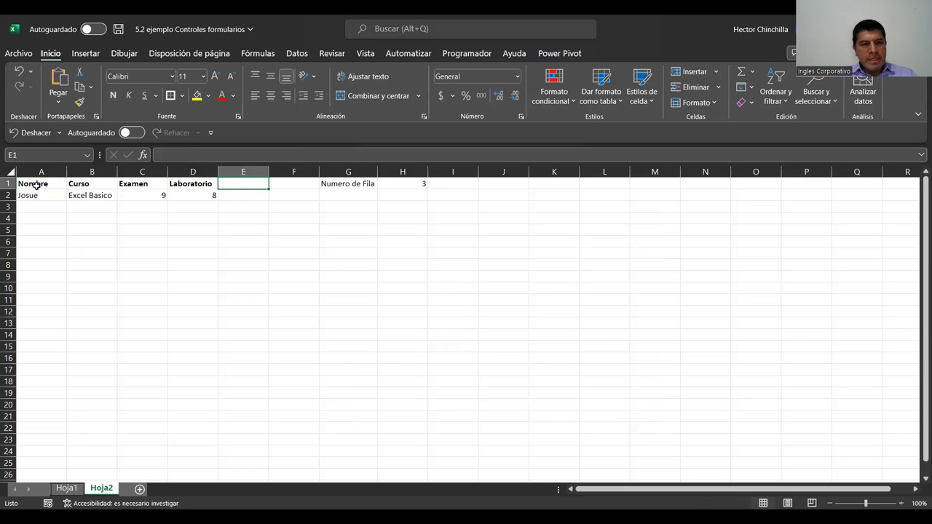
pyautogui.click(36, 187)
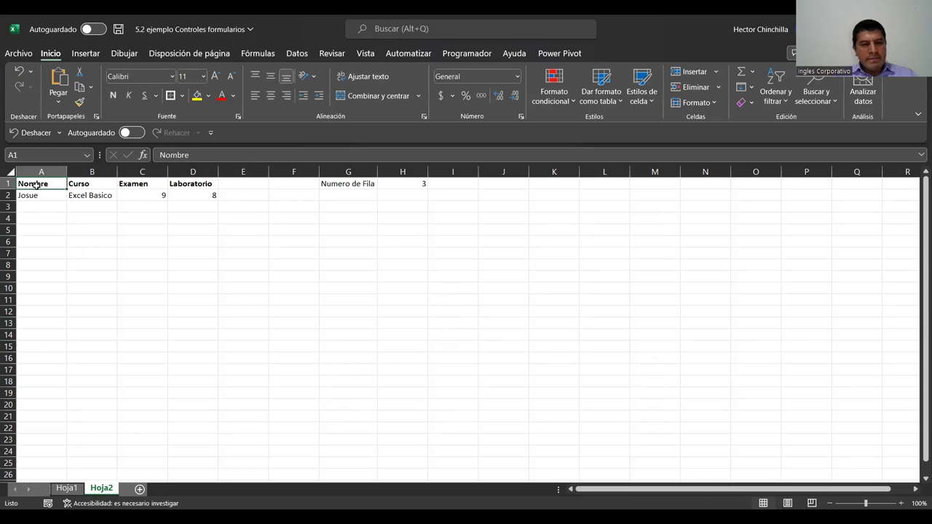
# - Switch back to the Hoja1 grade-entry form and move up to row 1
pyautogui.click(72, 492)
pyautogui.click(211, 325)
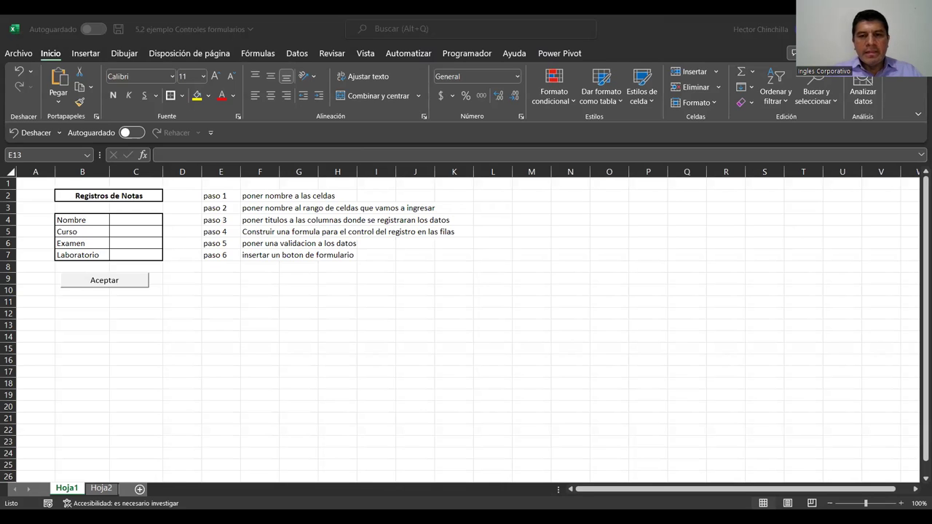
pyautogui.click(532, 207)
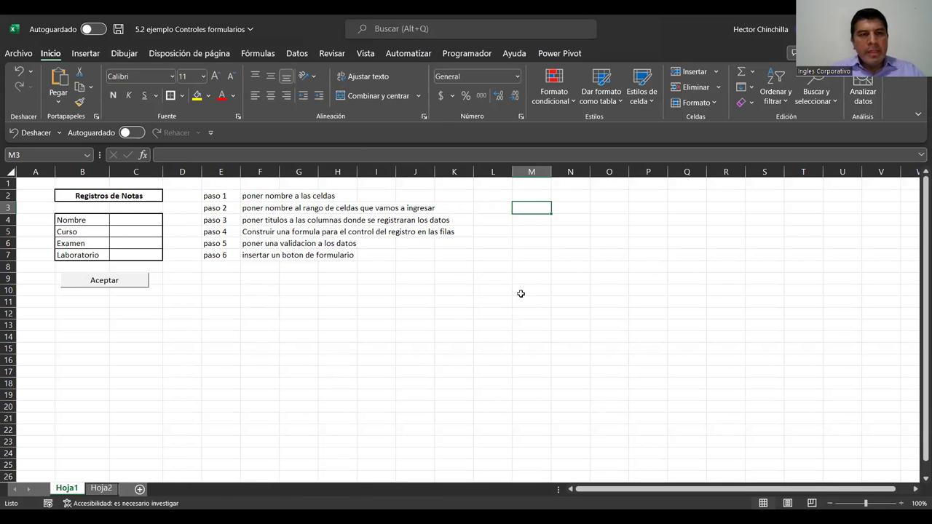
pyautogui.press('Up')
pyautogui.press('Up')
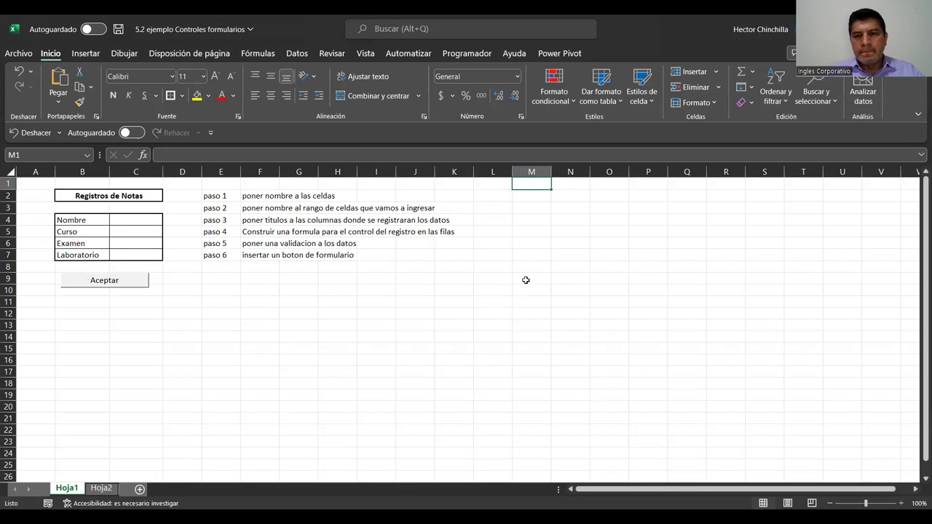
# - AutoFit column F and add the headings Nombres in G1 and Curso in H1
pyautogui.doubleClick(276, 173)
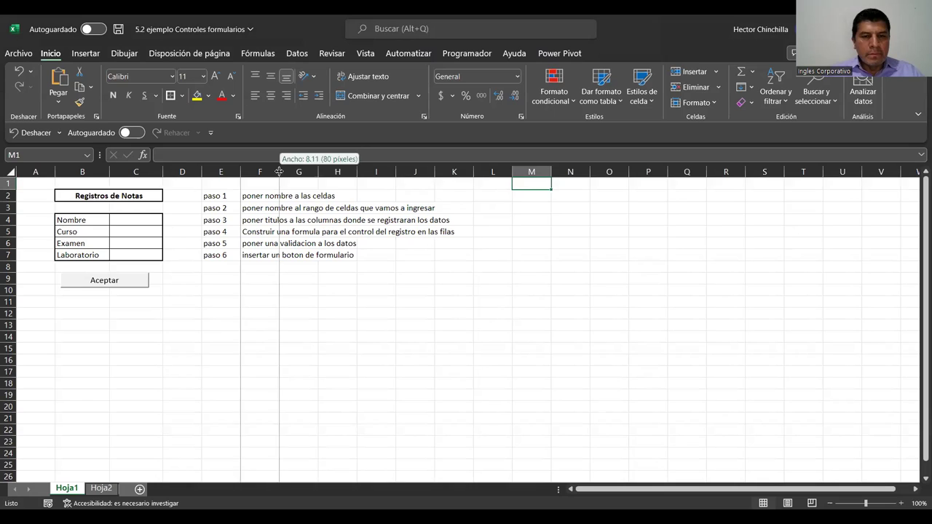
pyautogui.click(478, 184)
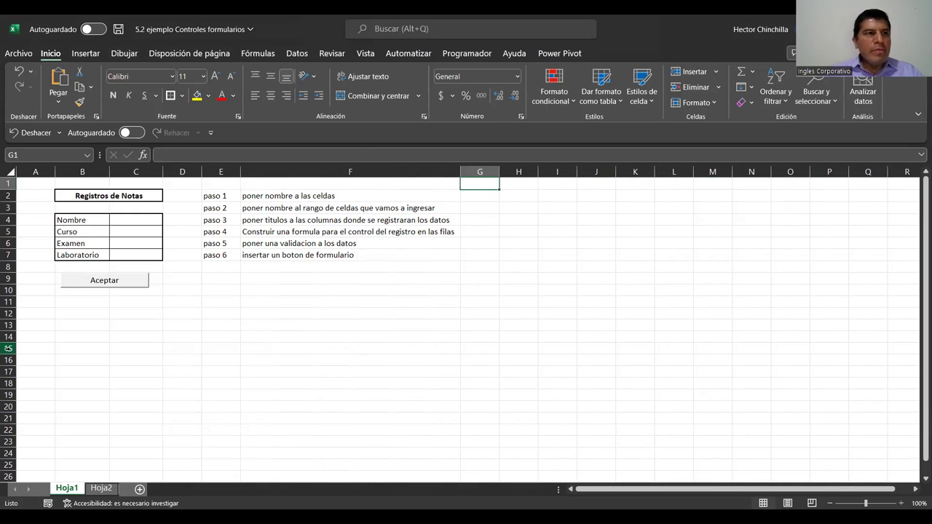
pyautogui.write('Nom')
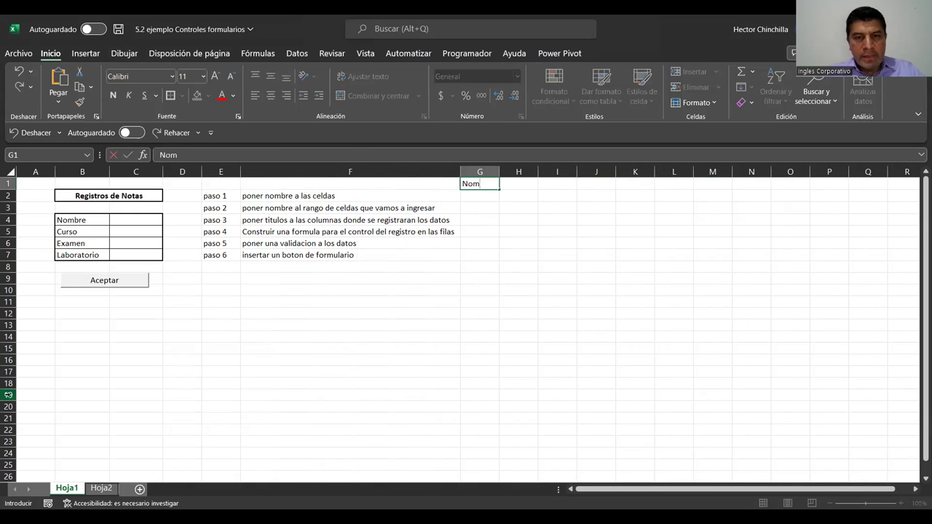
pyautogui.write('bres')
pyautogui.press('Return')
pyautogui.press('Up')
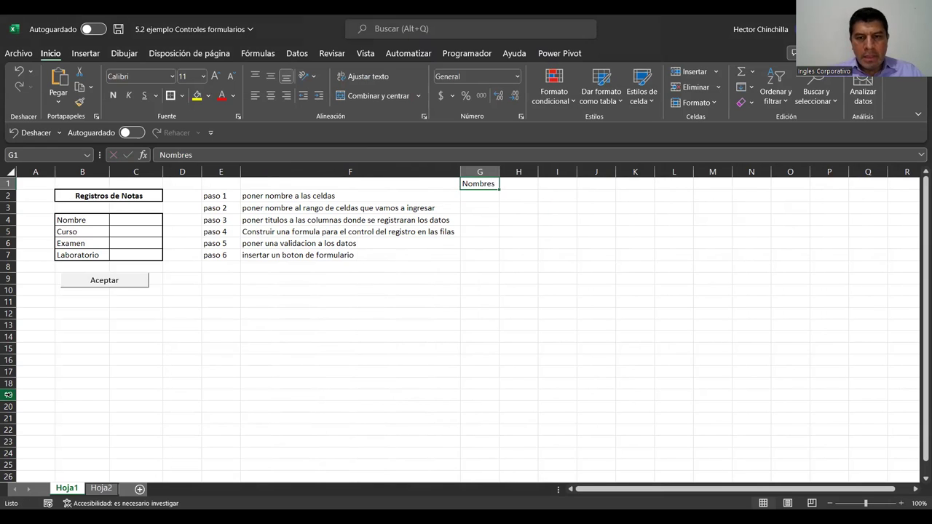
pyautogui.press('Right')
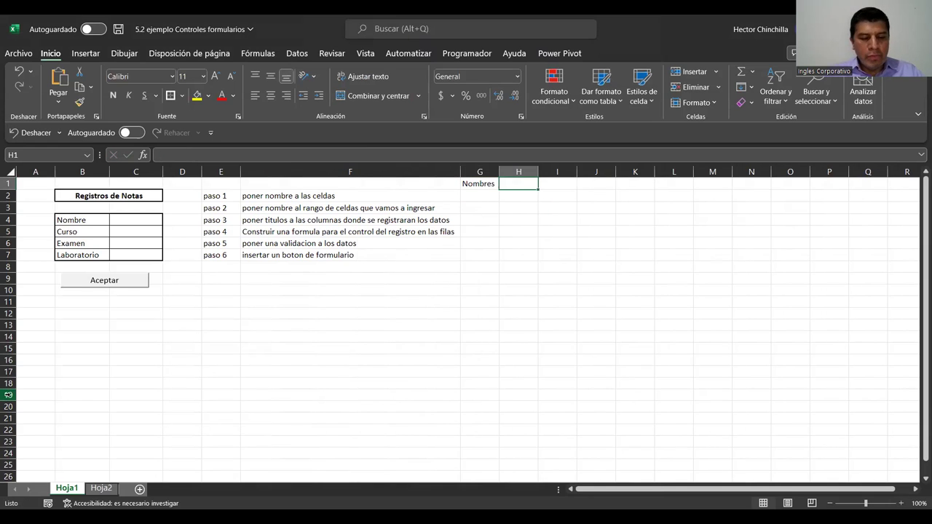
pyautogui.write('Curso')
pyautogui.press('Return')
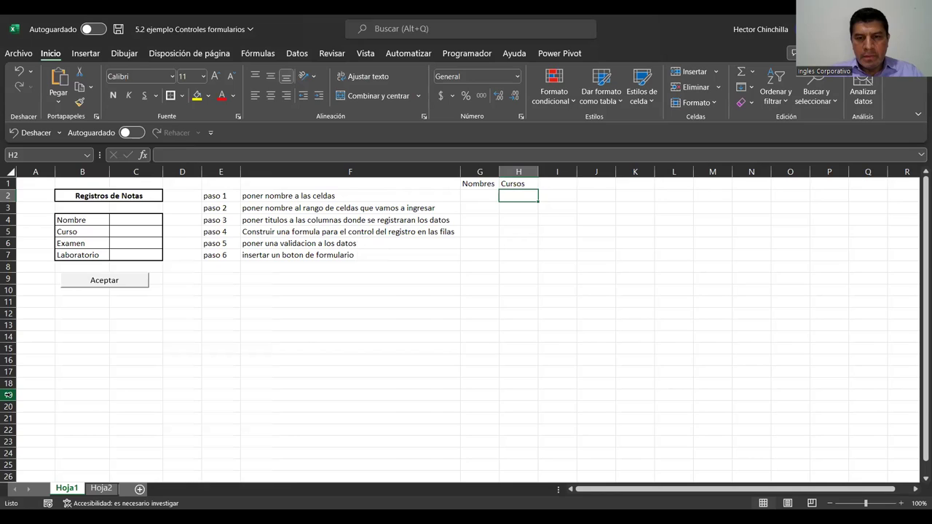
pyautogui.press('Left')
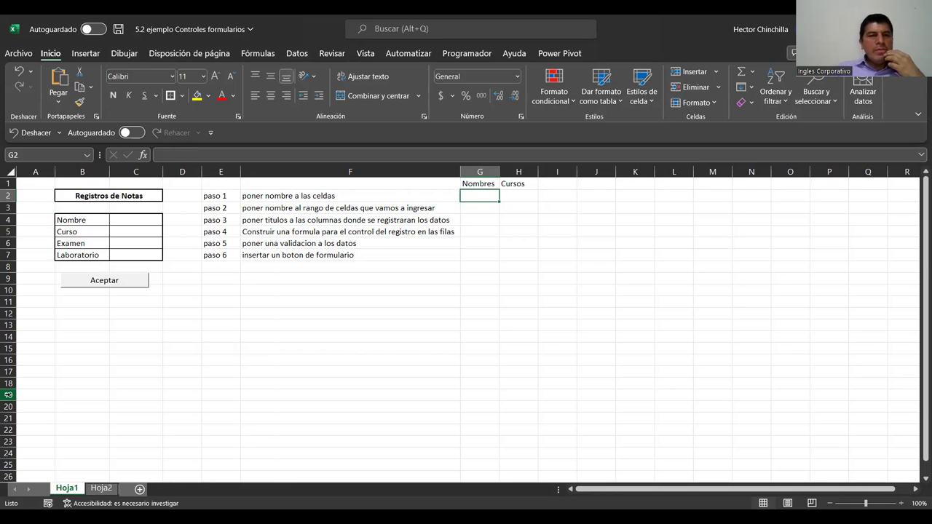
# - List five student names under Nombres in G2:G6
pyautogui.write('Armando')
pyautogui.press('Return')
pyautogui.write('Josue')
pyautogui.press('Return')
pyautogui.write('Hector')
pyautogui.press('Return')
pyautogui.write('Ani')
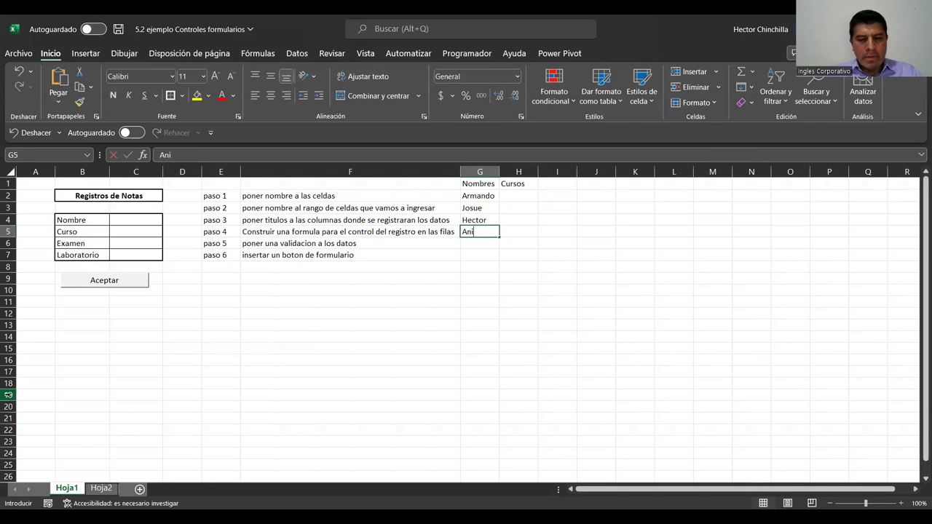
pyautogui.write('ta')
pyautogui.press('Return')
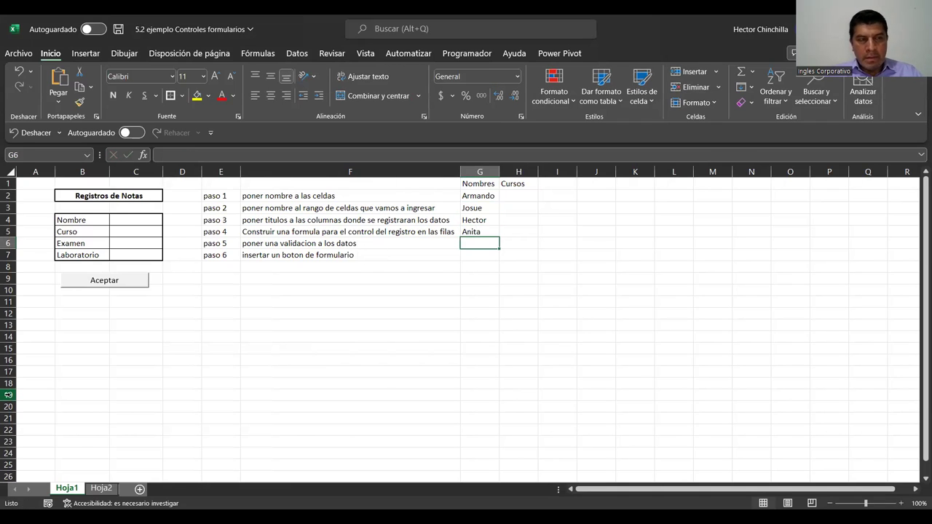
pyautogui.write('Miguel')
pyautogui.press('Return')
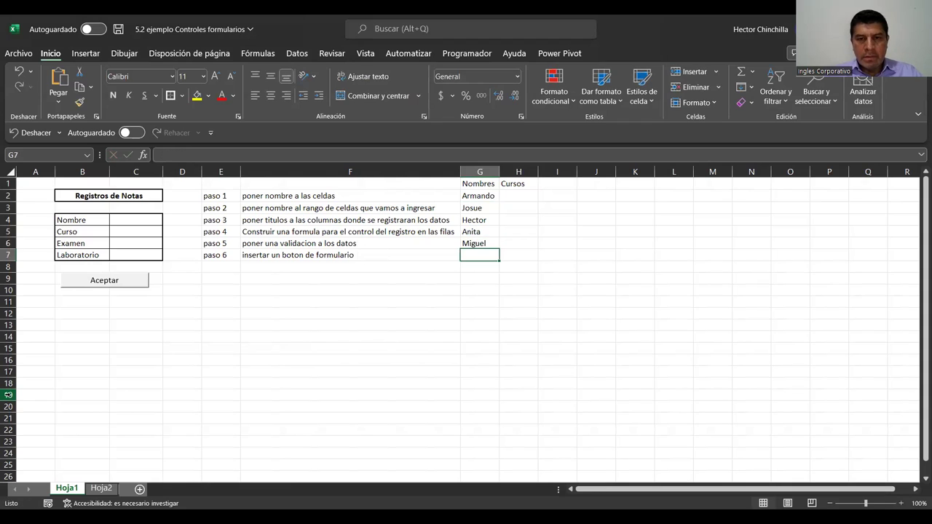
pyautogui.press('Up')
pyautogui.press('Up')
pyautogui.press('Up')
pyautogui.press('Up')
pyautogui.press('Right')
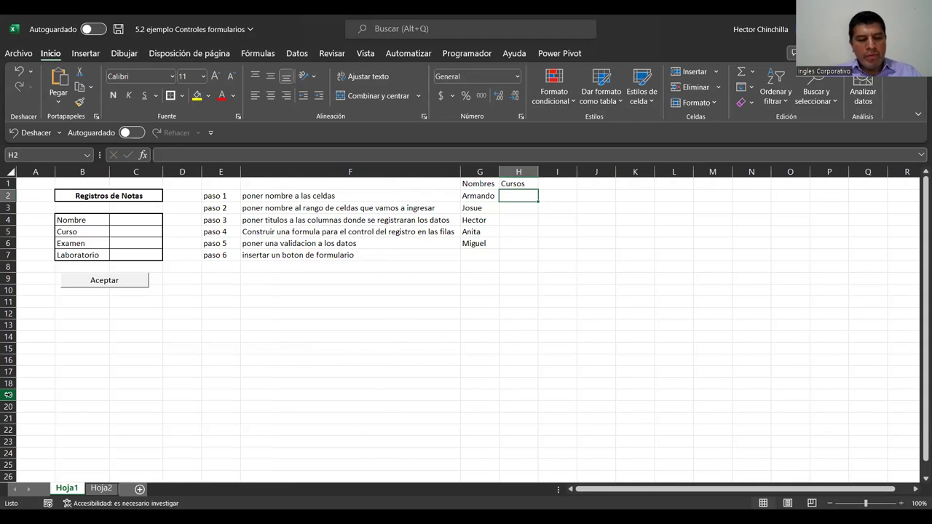
# - Enter the courses Excel Basico, Excel Intermedio and Excel Avanzado in H2:H4
pyautogui.write('Excel ')
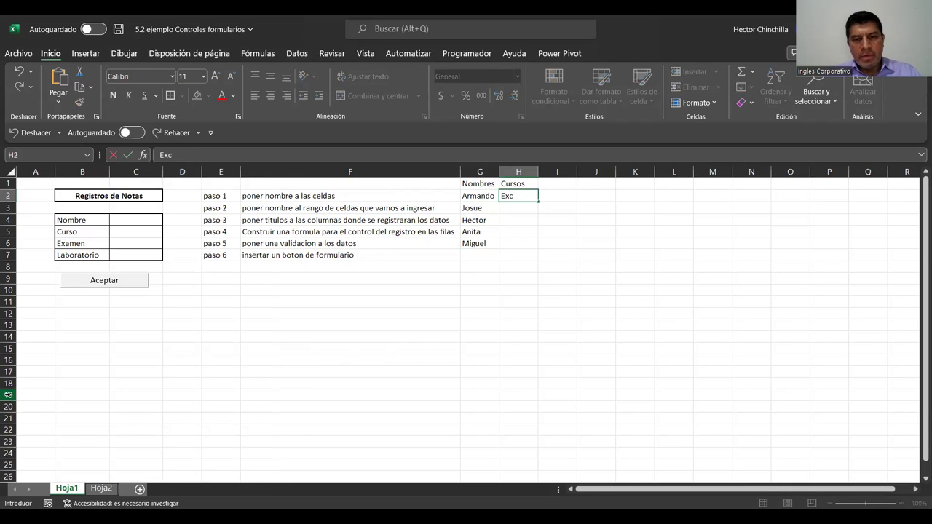
pyautogui.write('Basico')
pyautogui.press('Return')
pyautogui.write('E')
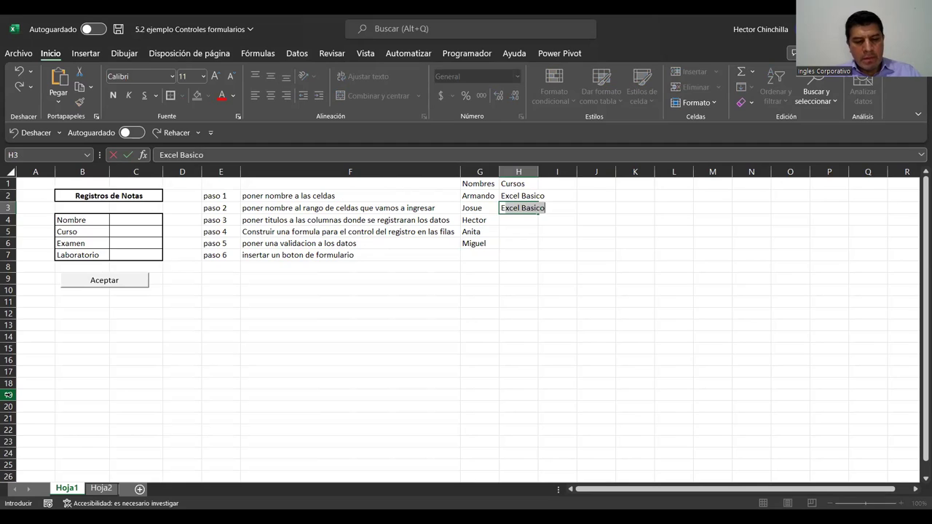
pyautogui.write('z')
pyautogui.write('xcel')
pyautogui.write('Intermedio')
pyautogui.press('Return')
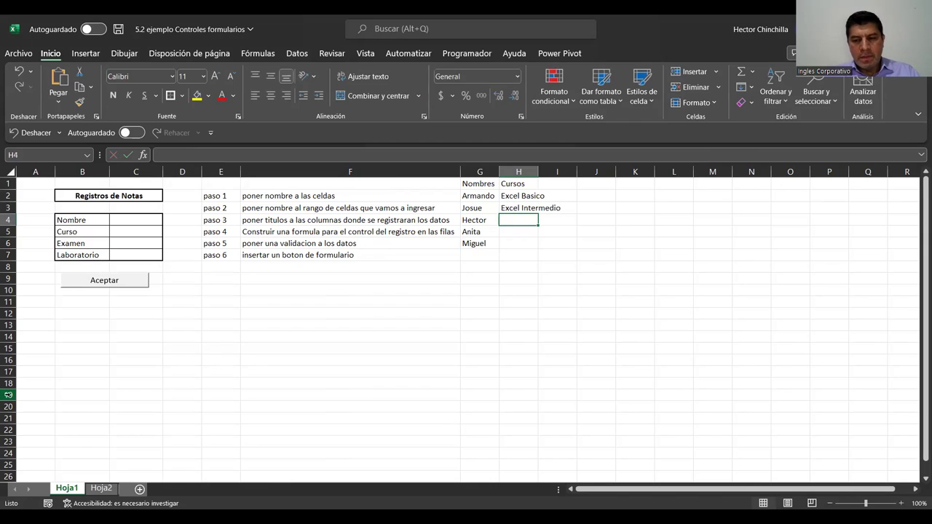
pyautogui.write('Excel Avanzado')
pyautogui.press('Return')
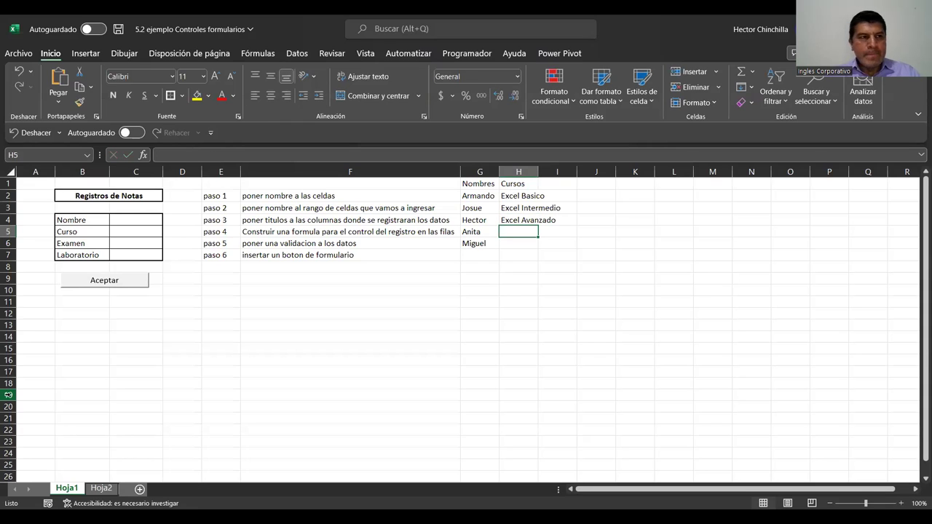
# - Add Ingles Basico, Ingles Avanzado and Ingles Intermedio in H5:H7
pyautogui.write('Ingles Basico')
pyautogui.press('Return')
pyautogui.write('Ingles Avanzado')
pyautogui.press('Return')
pyautogui.write('Ingel')
pyautogui.press('BackSpace')
pyautogui.press('BackSpace')
pyautogui.press('BackSpace')
pyautogui.write('eles')
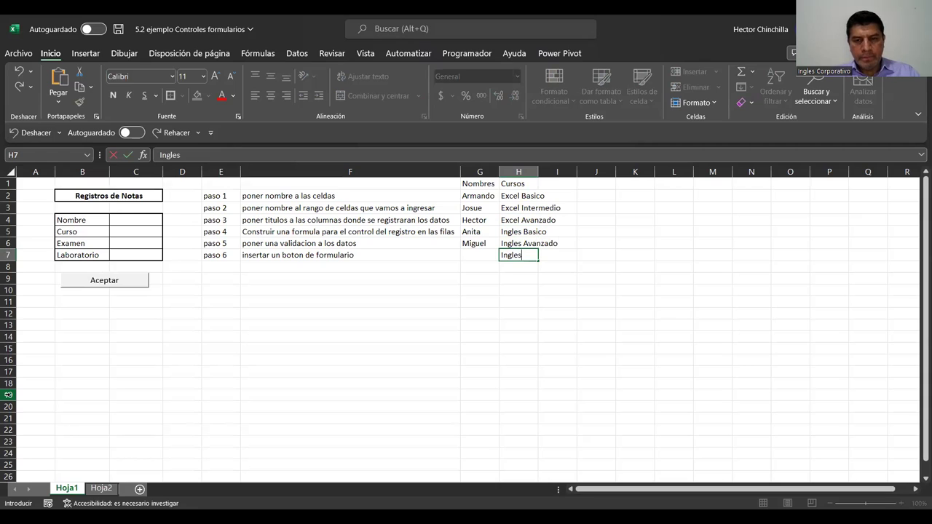
pyautogui.write('ntermedio')
pyautogui.press('Return')
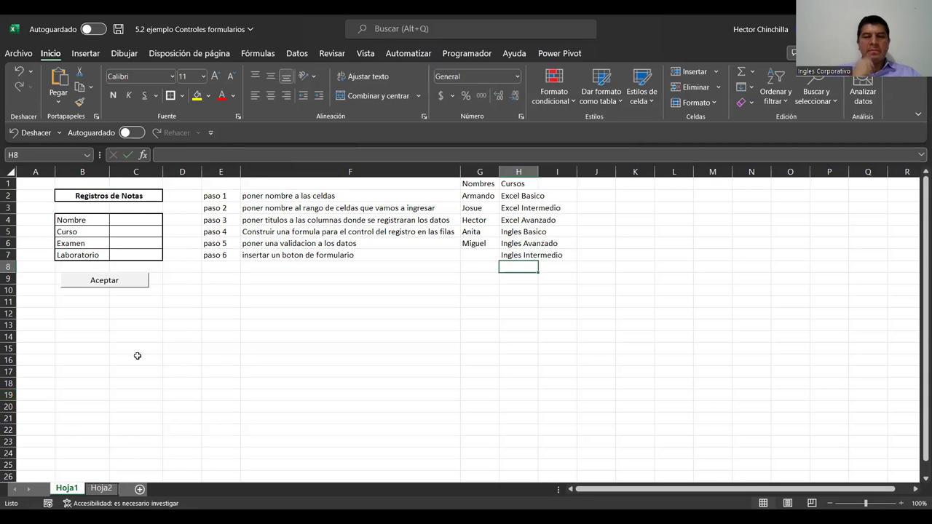
# - Add a sixth student name in G7
pyautogui.click(360, 322)
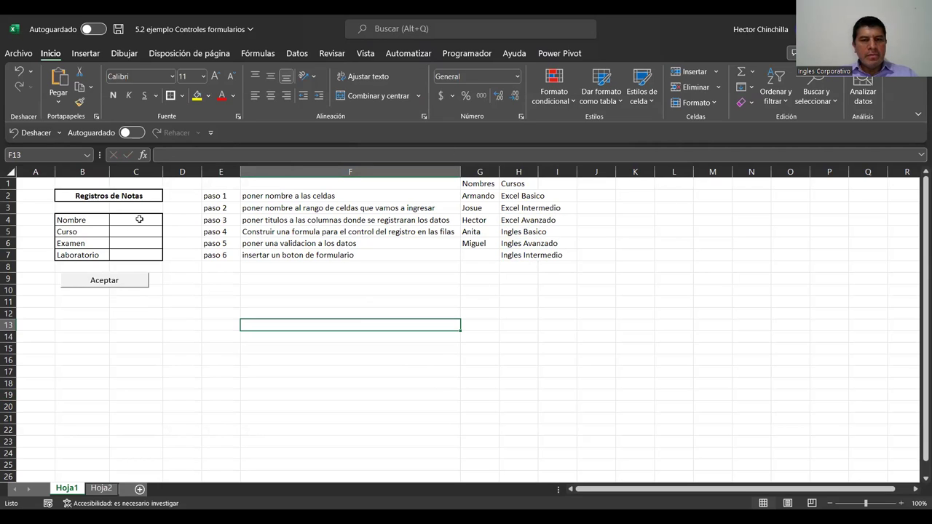
pyautogui.click(469, 254)
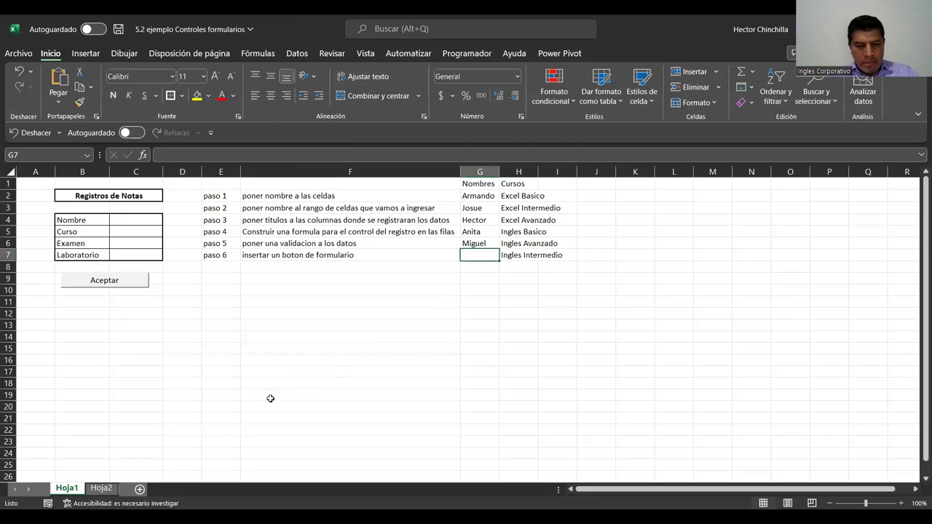
pyautogui.write('Alejandro')
pyautogui.press('Return')
pyautogui.press('Up')
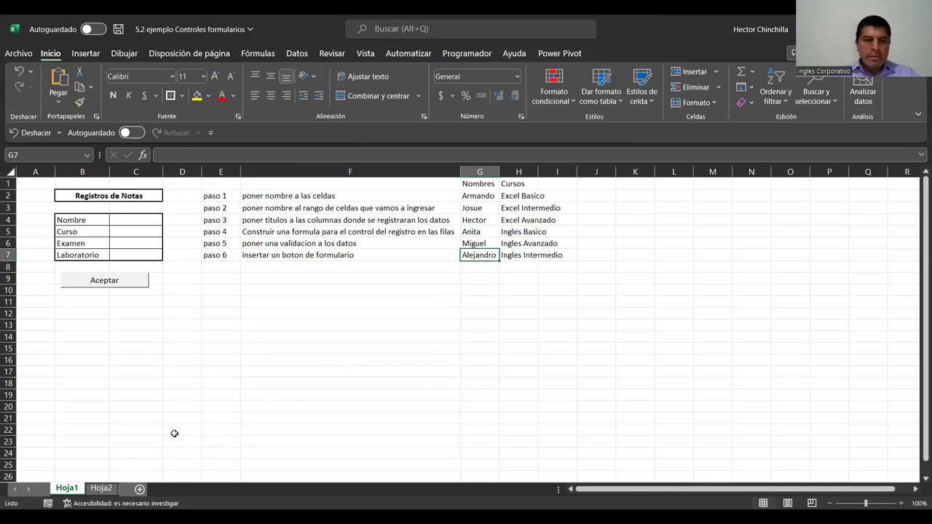
pyautogui.click(129, 217)
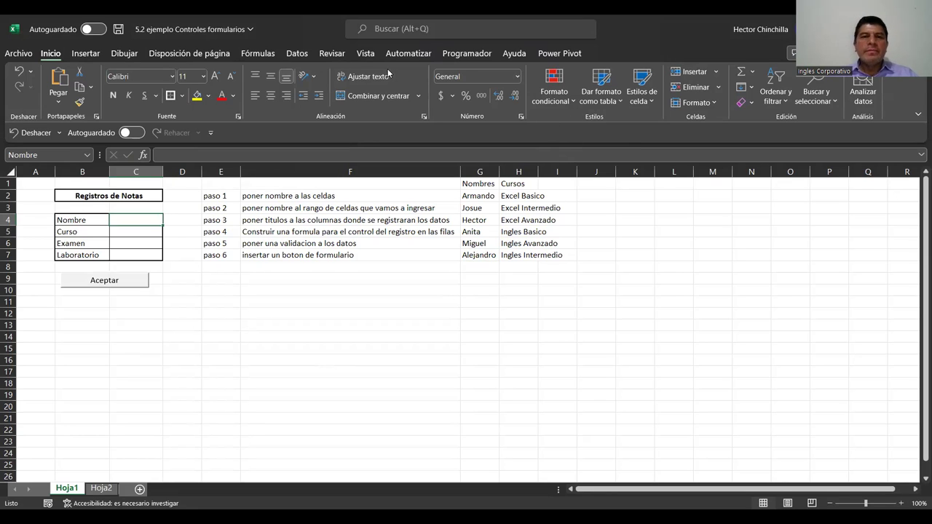
# - Give C4 a List data validation sourced from the names in $G$2:$G$7
pyautogui.click(298, 54)
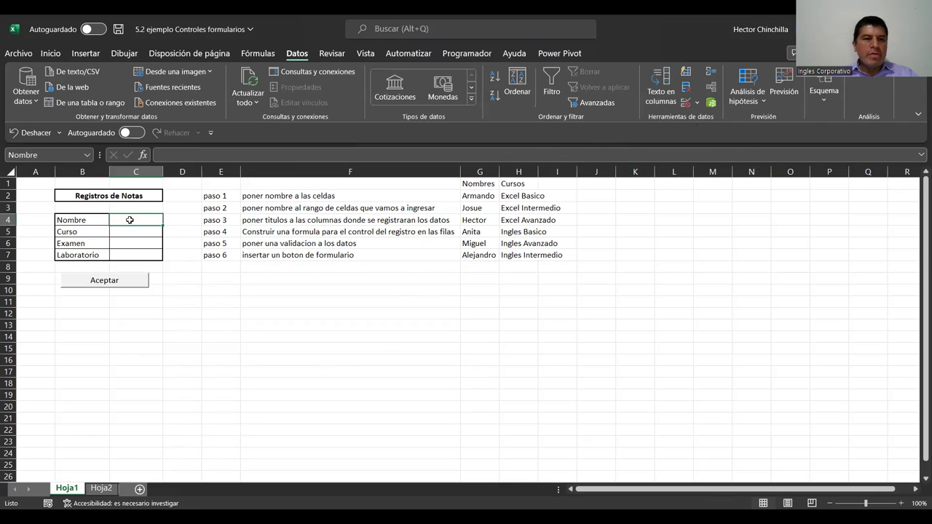
pyautogui.click(698, 104)
pyautogui.click(704, 119)
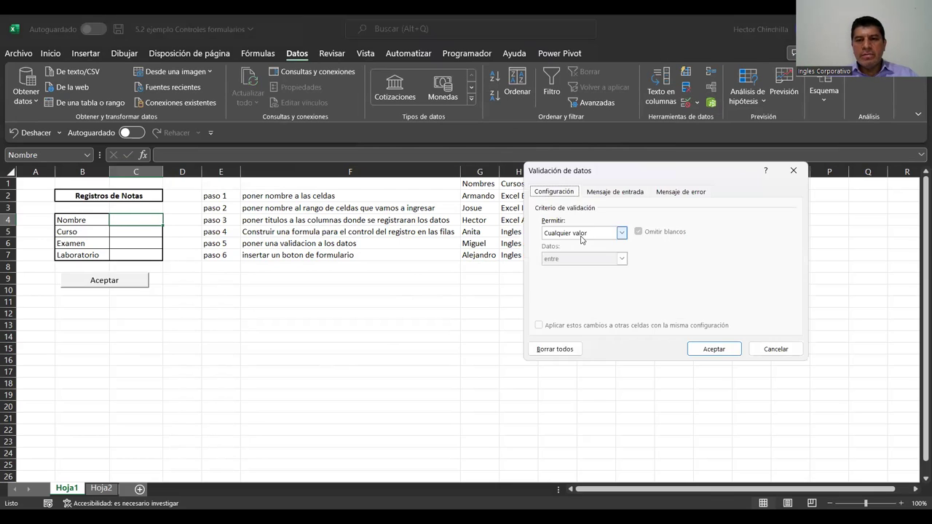
pyautogui.click(580, 235)
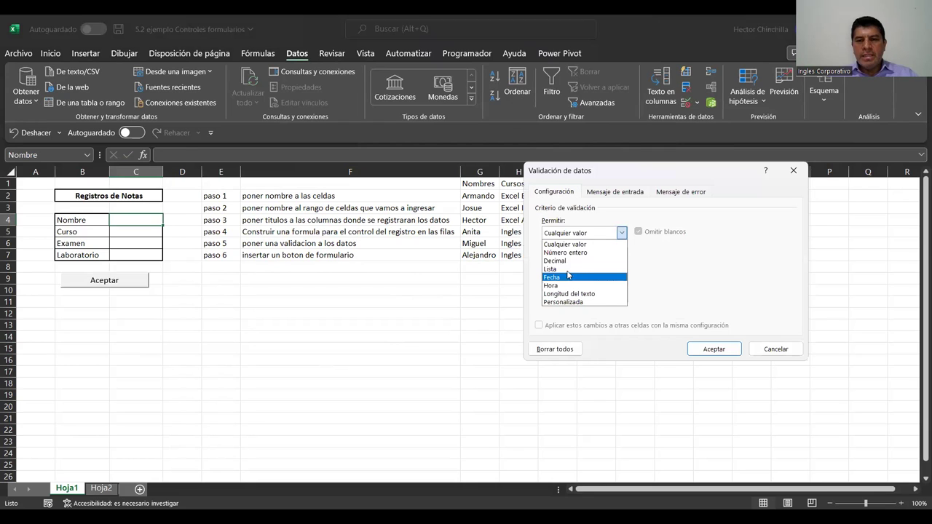
pyautogui.click(566, 268)
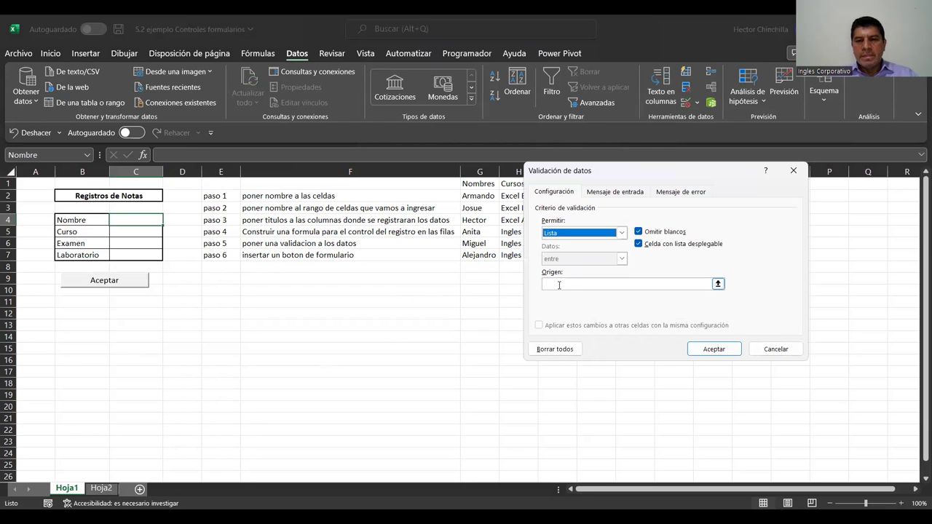
pyautogui.click(559, 284)
pyautogui.click(481, 197)
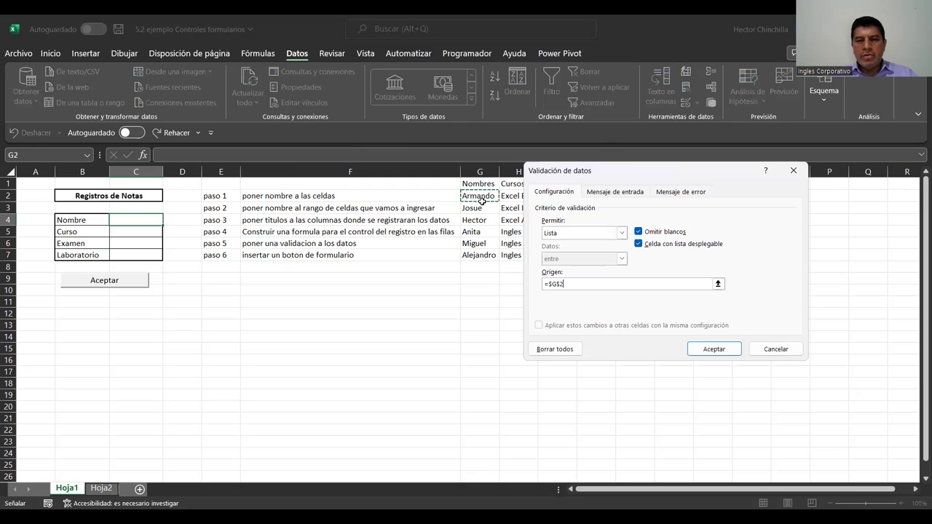
pyautogui.keyDown('shift'); pyautogui.click(488, 251); pyautogui.keyUp('shift')
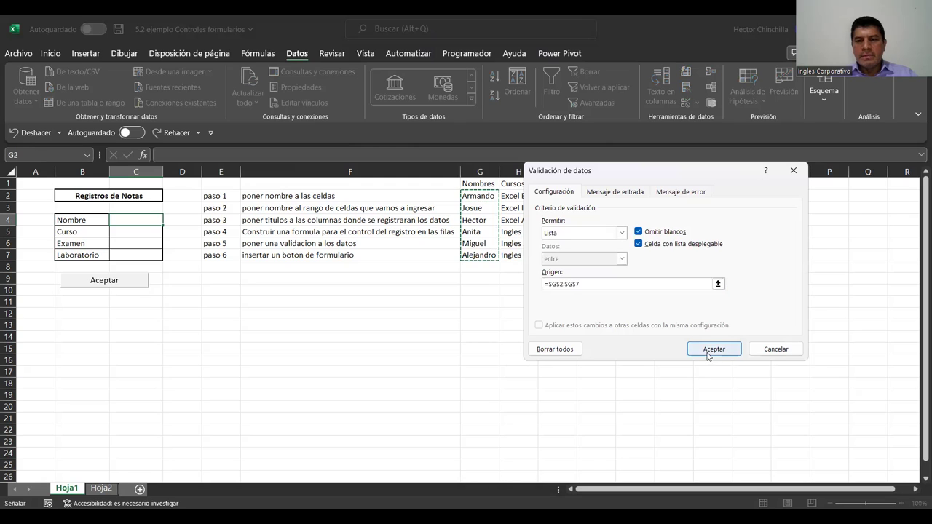
pyautogui.click(707, 350)
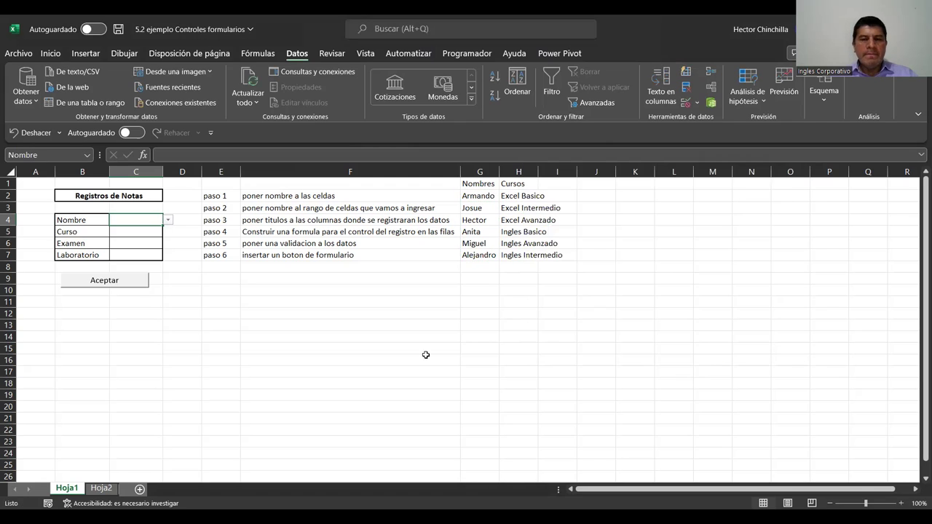
pyautogui.click(124, 231)
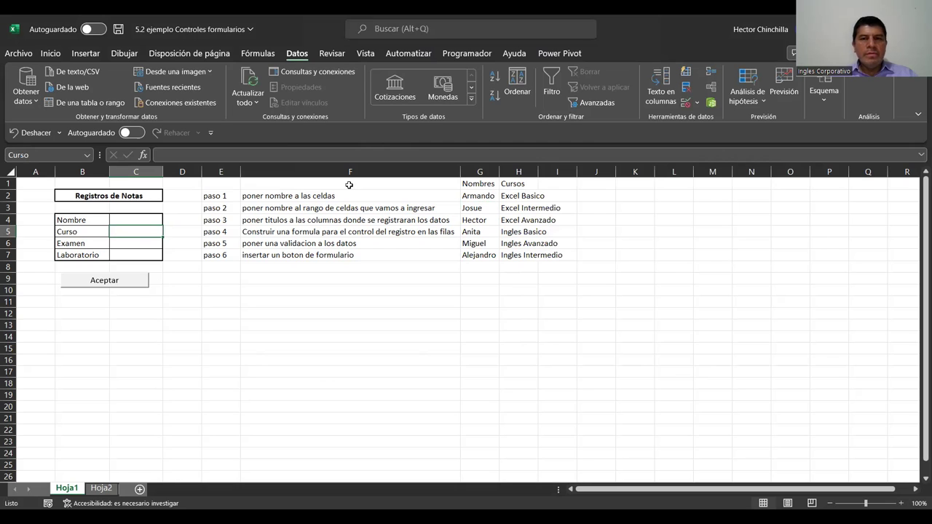
# - Give C5 a List data validation sourced from the courses in $H$2:$H$7
pyautogui.click(697, 102)
pyautogui.click(705, 120)
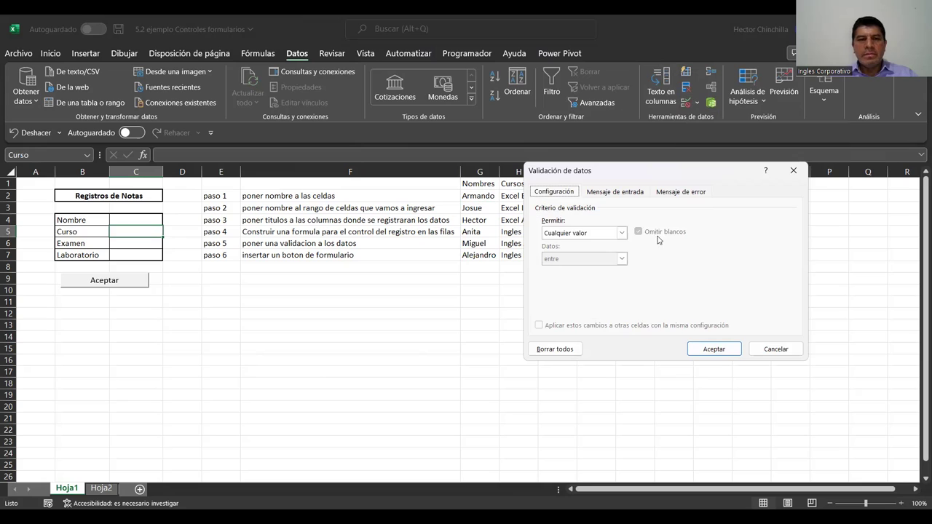
pyautogui.click(621, 232)
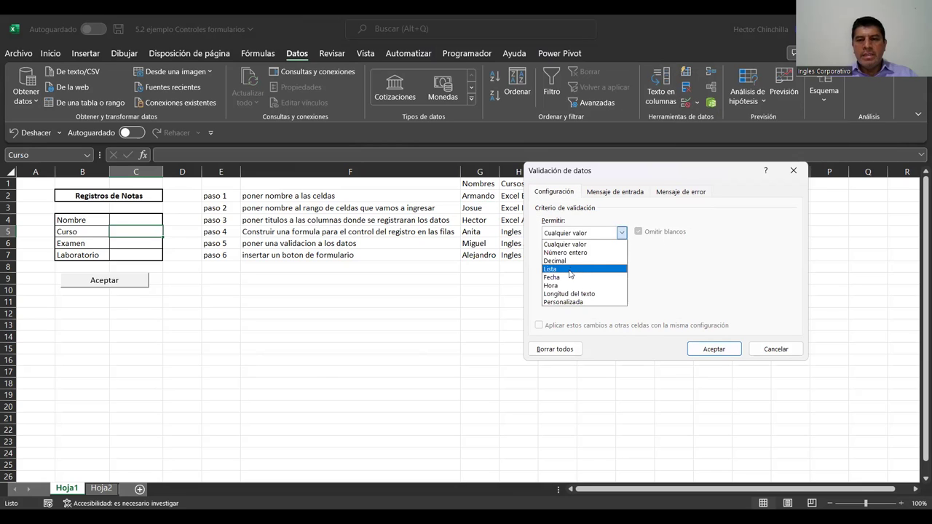
pyautogui.click(570, 269)
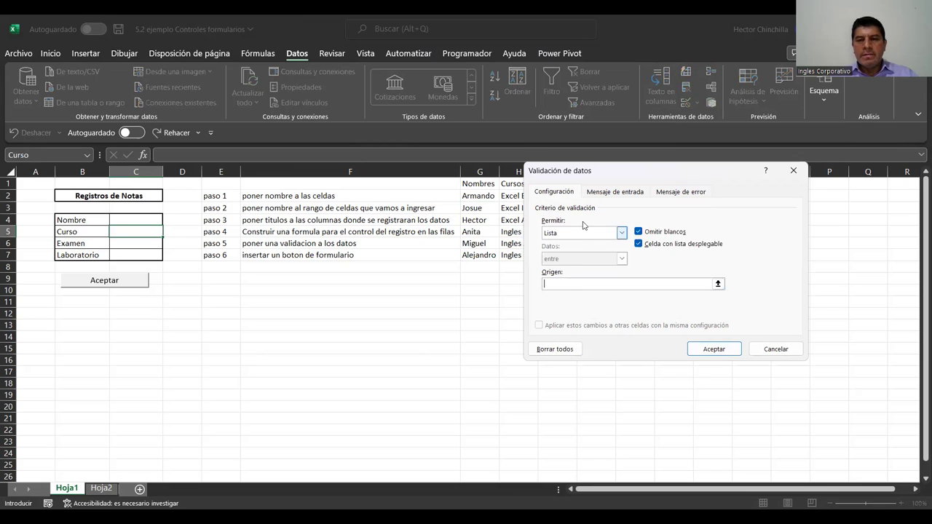
pyautogui.moveTo(574, 171); pyautogui.dragTo(670, 158)
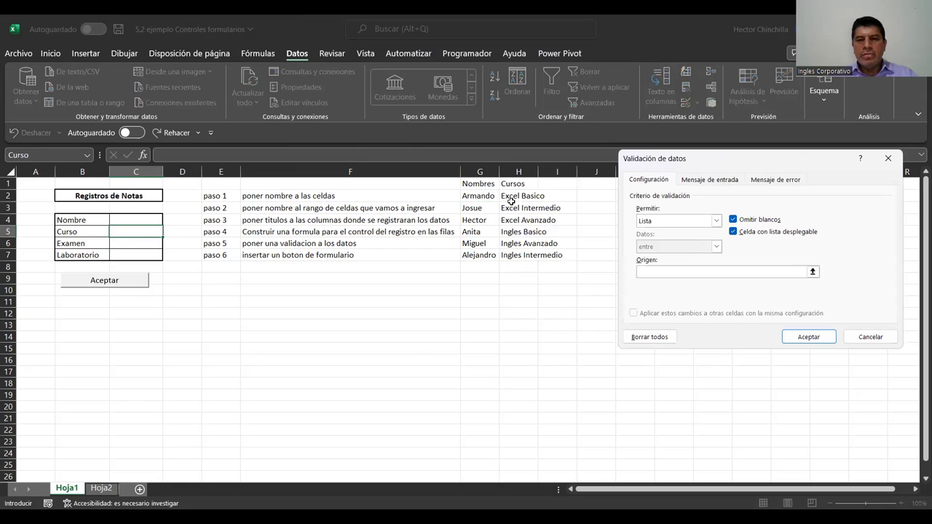
pyautogui.click(511, 196)
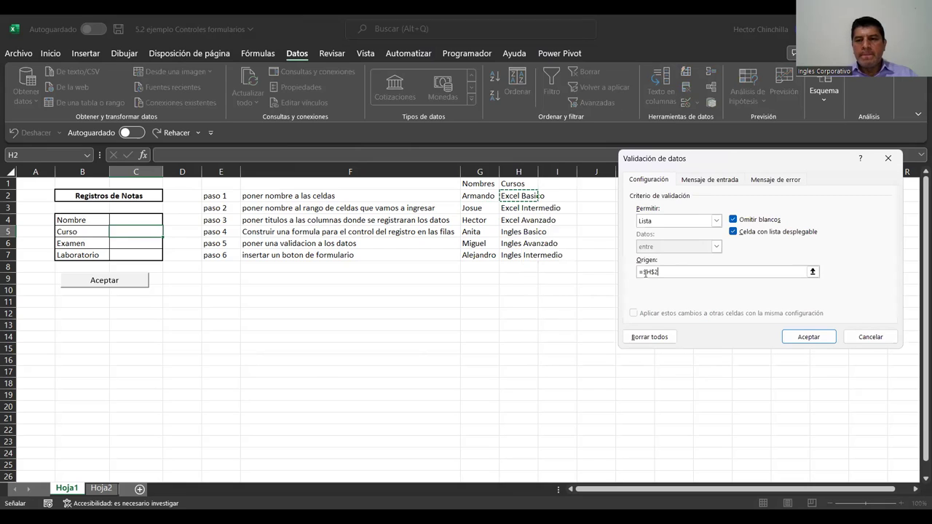
pyautogui.click(807, 336)
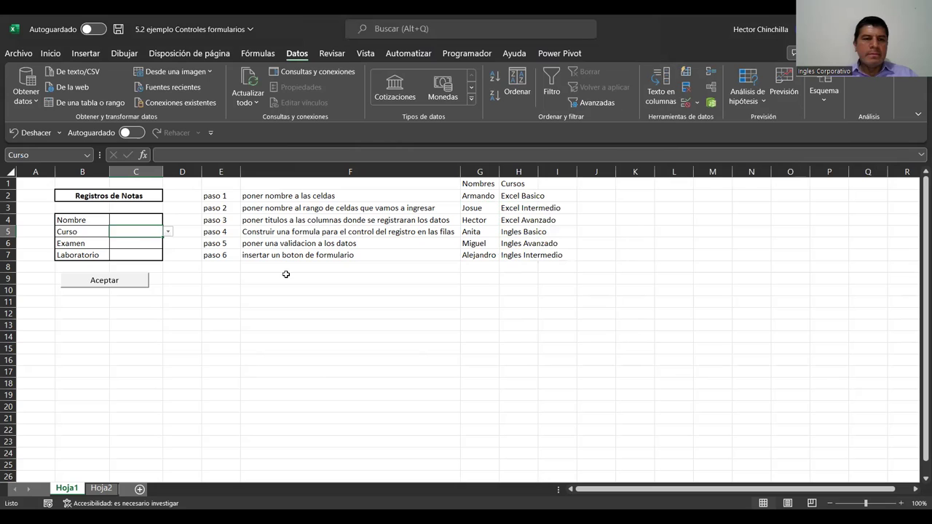
# - Widen column C to about 20.44 and pick a student name from C4's dropdown
pyautogui.moveTo(163, 171); pyautogui.dragTo(201, 180)
pyautogui.click(183, 357)
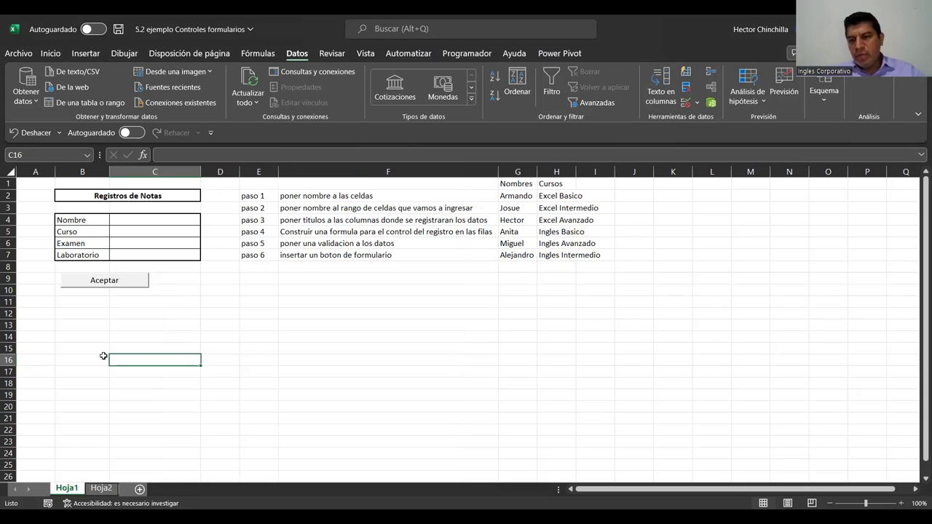
pyautogui.click(120, 220)
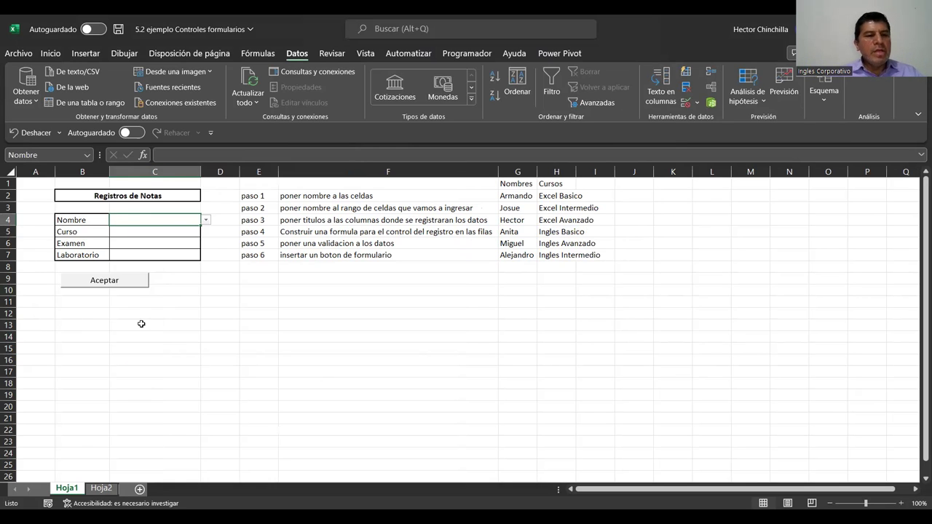
pyautogui.click(205, 220)
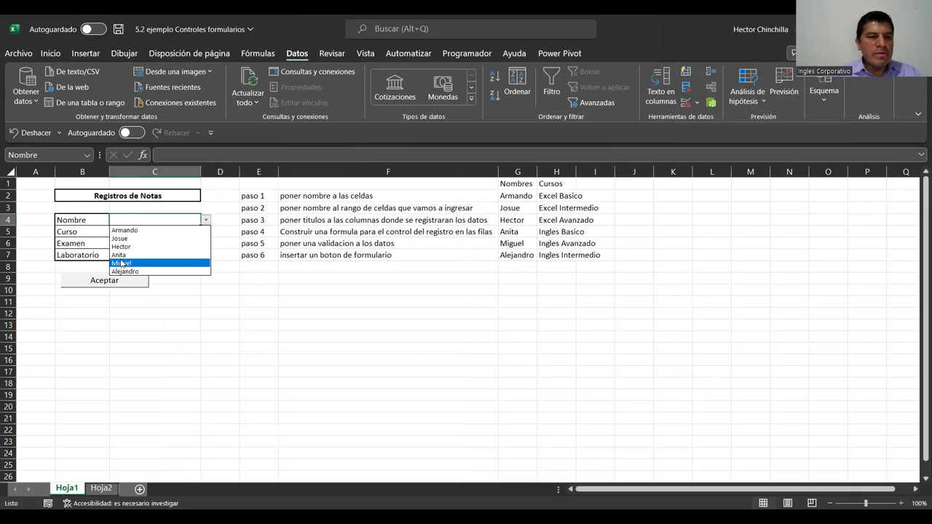
pyautogui.click(131, 253)
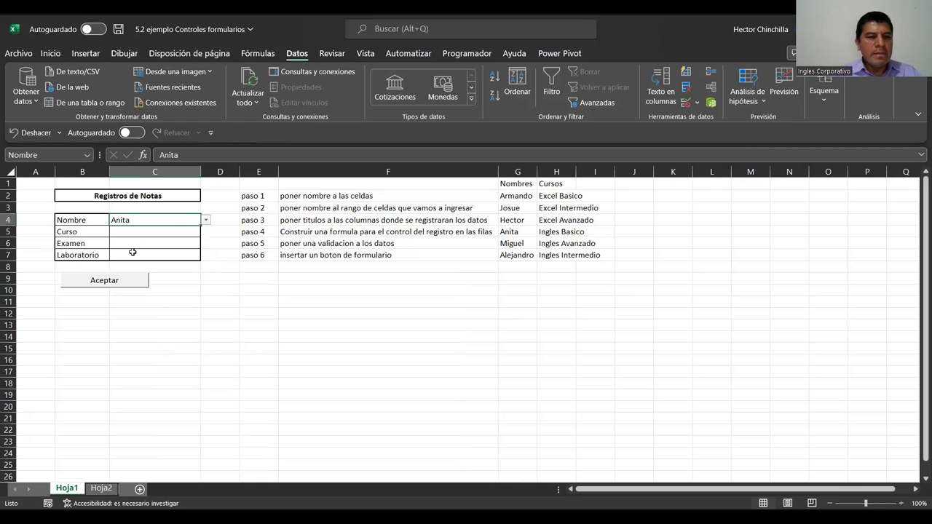
# - Choose Ingles Basico in C5 and enter exam grade 8 and lab grade 7
pyautogui.click(170, 233)
pyautogui.click(206, 233)
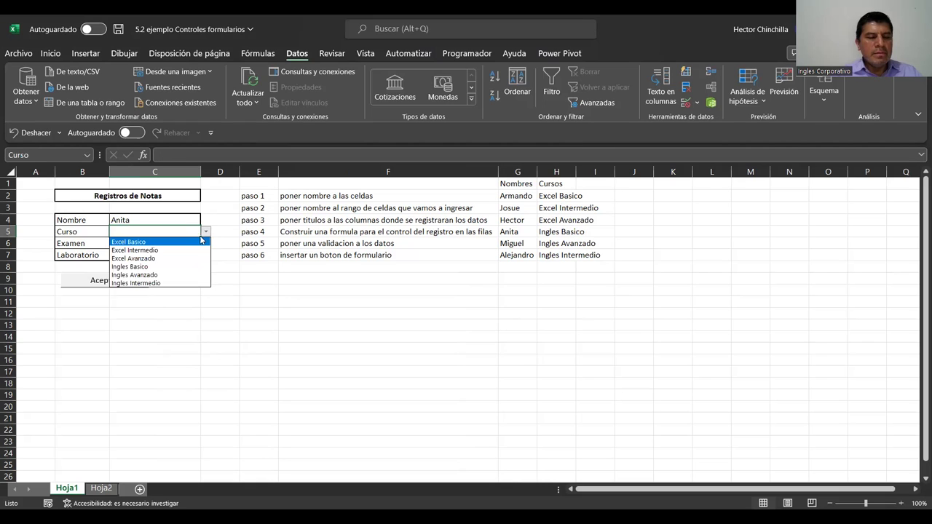
pyautogui.click(166, 265)
pyautogui.click(167, 245)
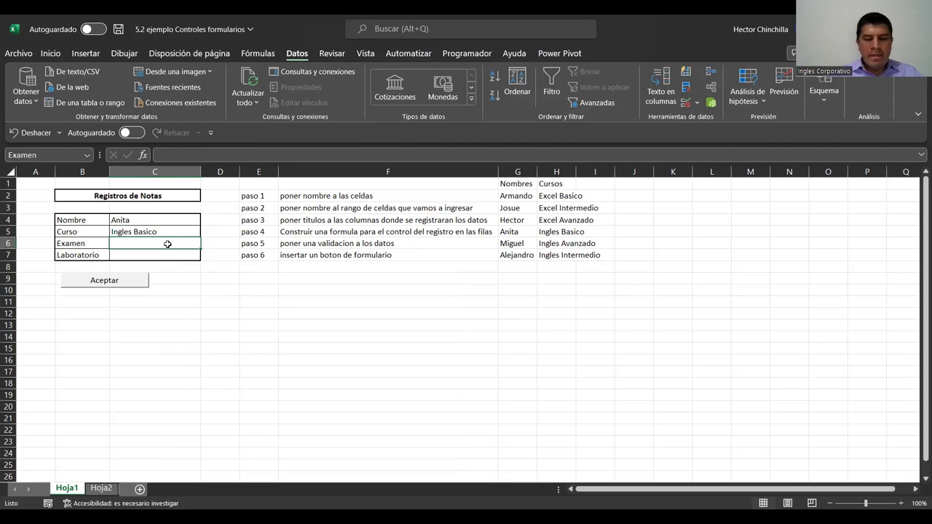
pyautogui.write('8')
pyautogui.press('Return')
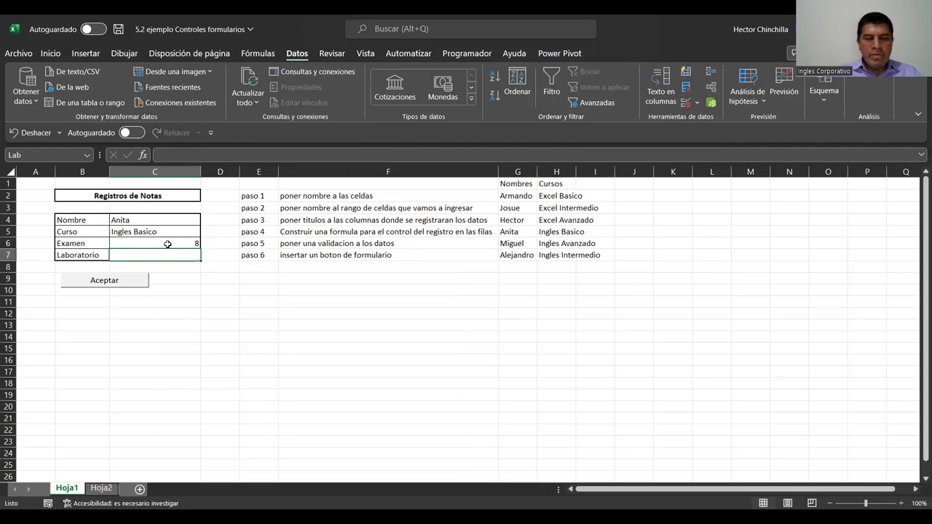
pyautogui.write('7')
pyautogui.press('Return')
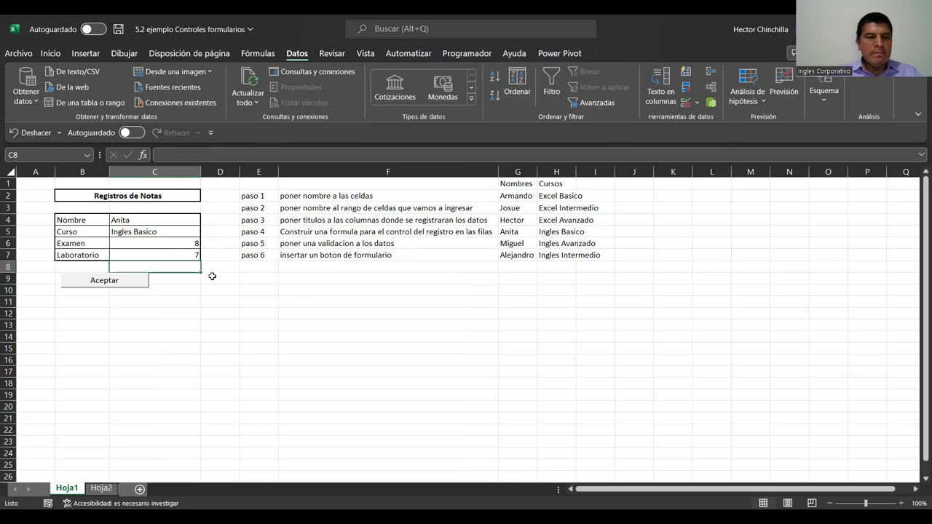
# - Submit the record with Aceptar, dismiss the message, and view it on Hoja2
pyautogui.click(128, 284)
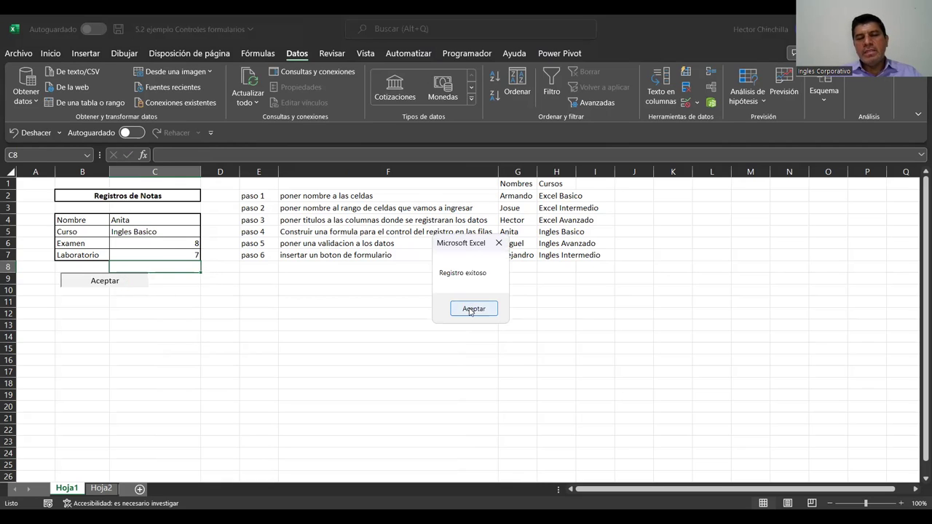
pyautogui.click(472, 309)
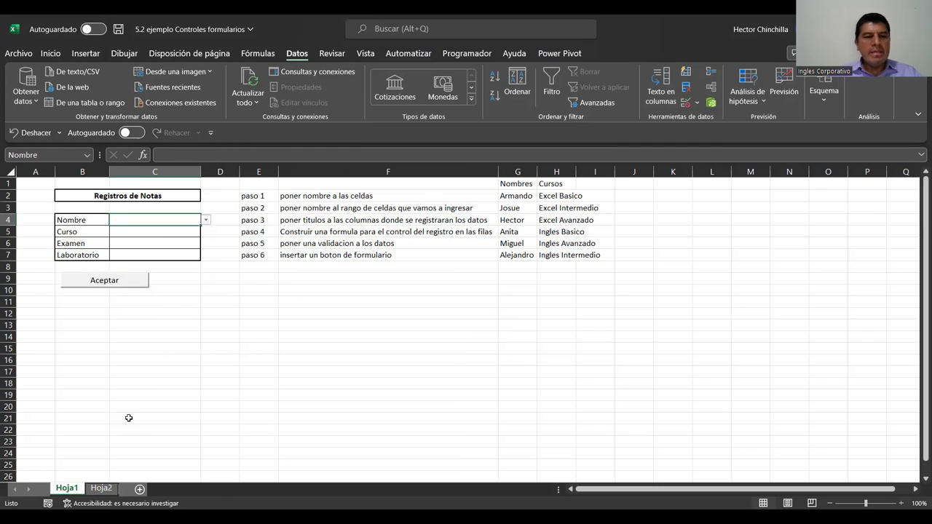
pyautogui.click(101, 488)
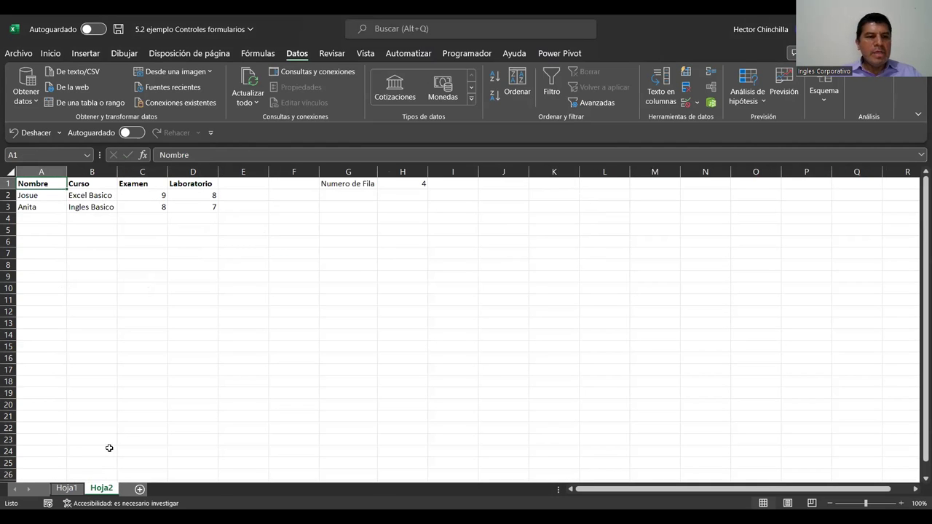
# - Browse the stored records table on Hoja2, then return to the Hoja1 form
pyautogui.press('Down')
pyautogui.press('Down')
pyautogui.press('Down')
pyautogui.press('Up')
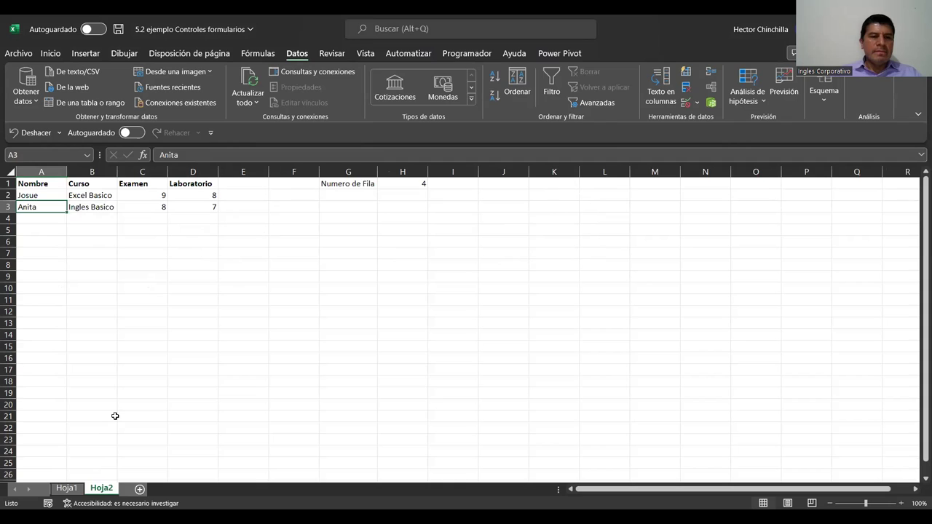
pyautogui.press('Right')
pyautogui.press('Right')
pyautogui.press('Right')
pyautogui.press('Down')
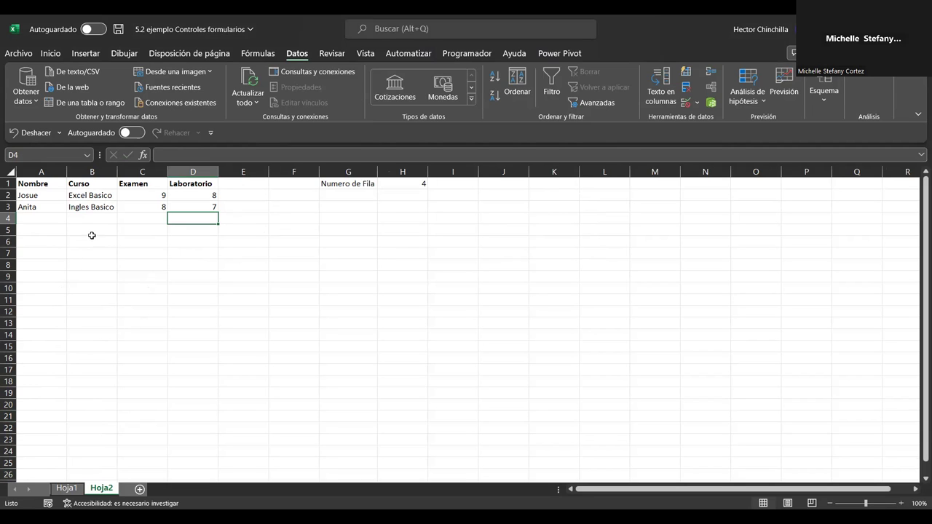
pyautogui.click(67, 488)
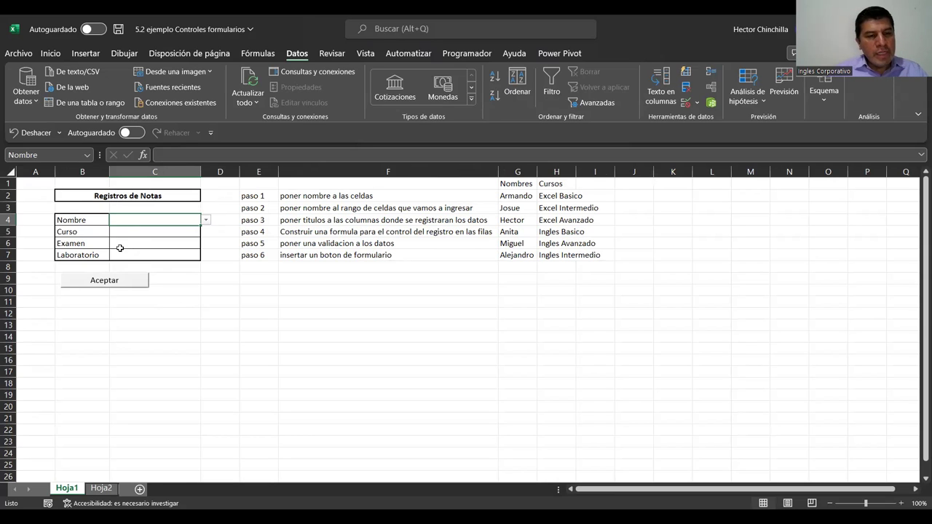
# - Pick a student from the Nombre dropdown and Ingles Avanzado as the Curso
pyautogui.click(206, 220)
pyautogui.click(153, 252)
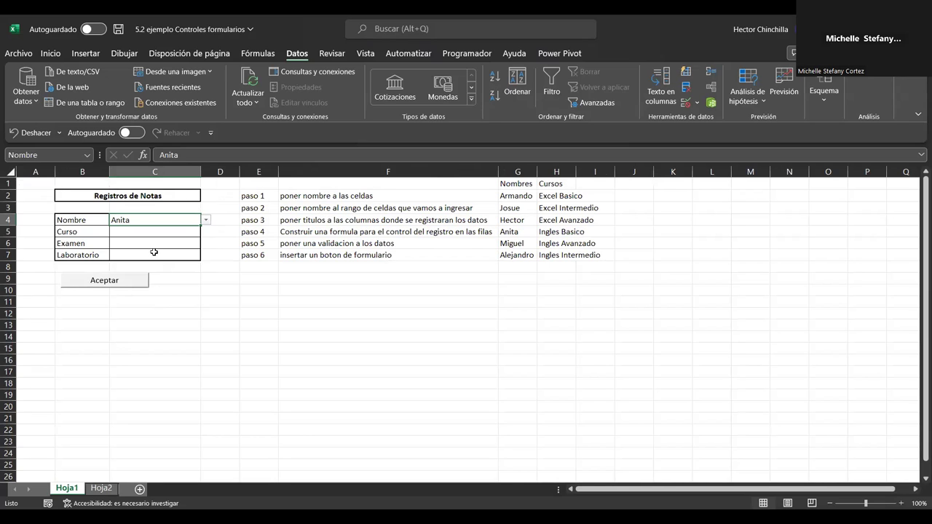
pyautogui.click(206, 220)
pyautogui.click(151, 263)
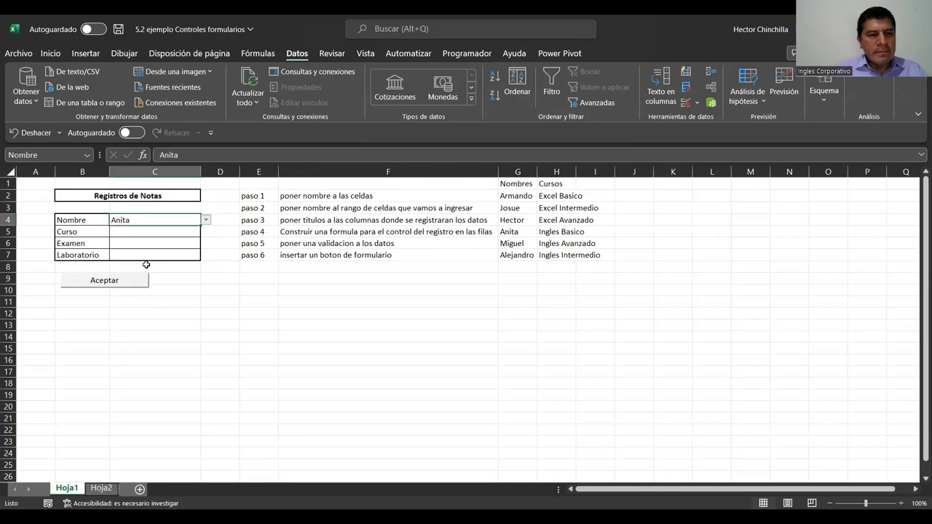
pyautogui.click(157, 232)
pyautogui.click(206, 232)
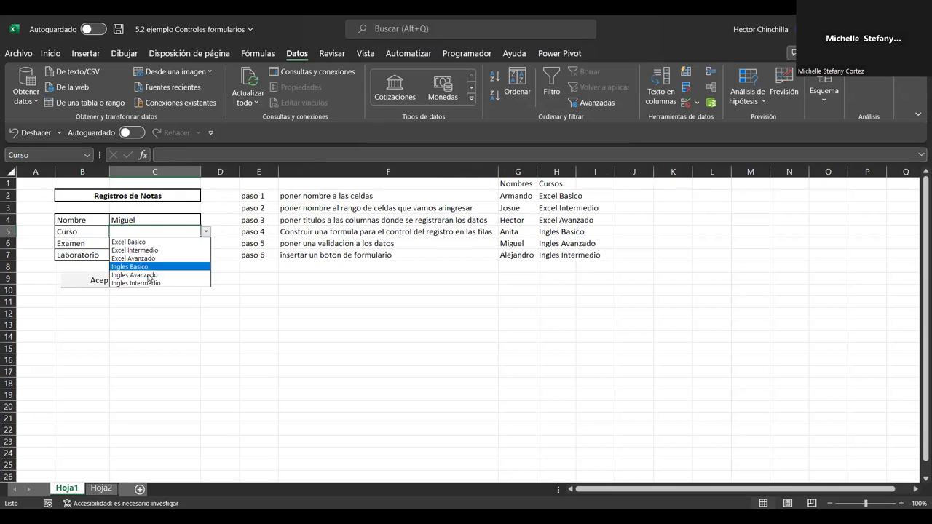
pyautogui.click(129, 267)
# - Submit the record, dismiss the Registro exitoso message, and view the new row on Hoja2
pyautogui.click(103, 280)
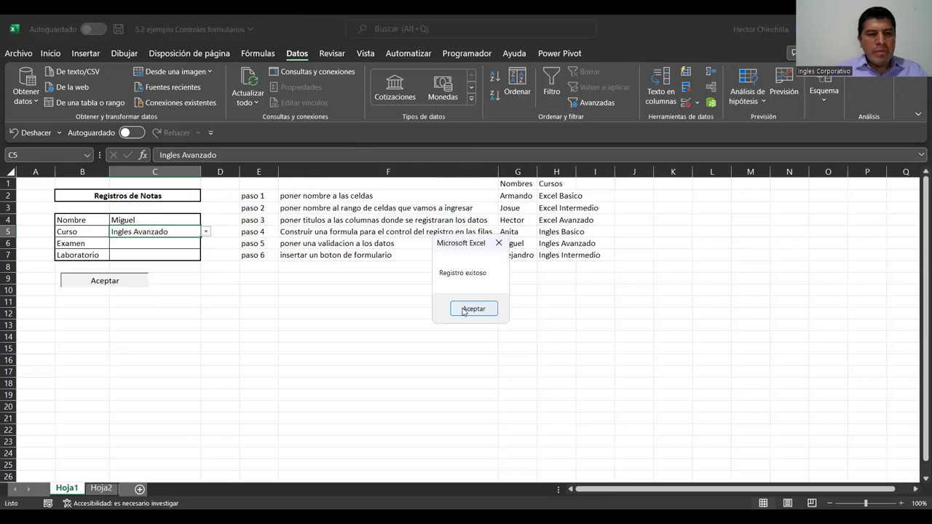
pyautogui.click(464, 310)
pyautogui.click(102, 487)
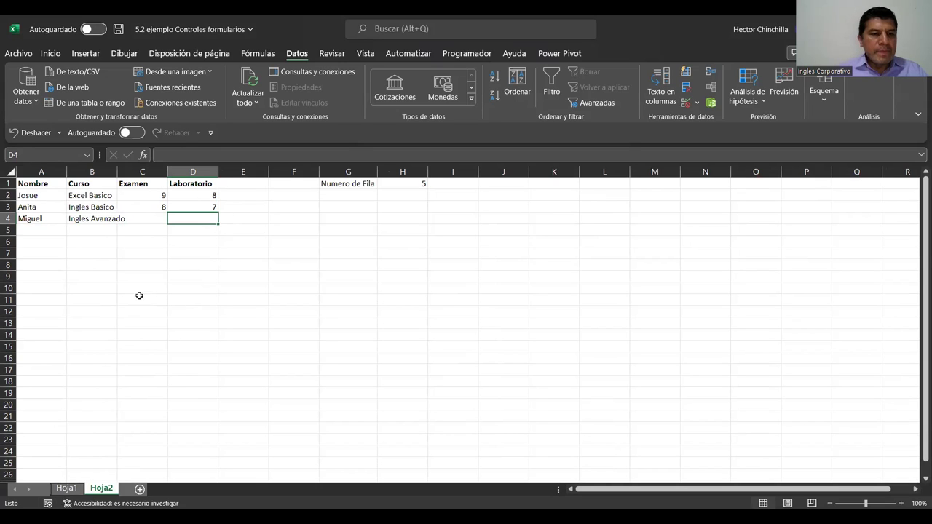
# - Check the new record's empty lab grade cell D4 on Hoja2, then go back to Hoja1
pyautogui.click(141, 217)
pyautogui.click(195, 218)
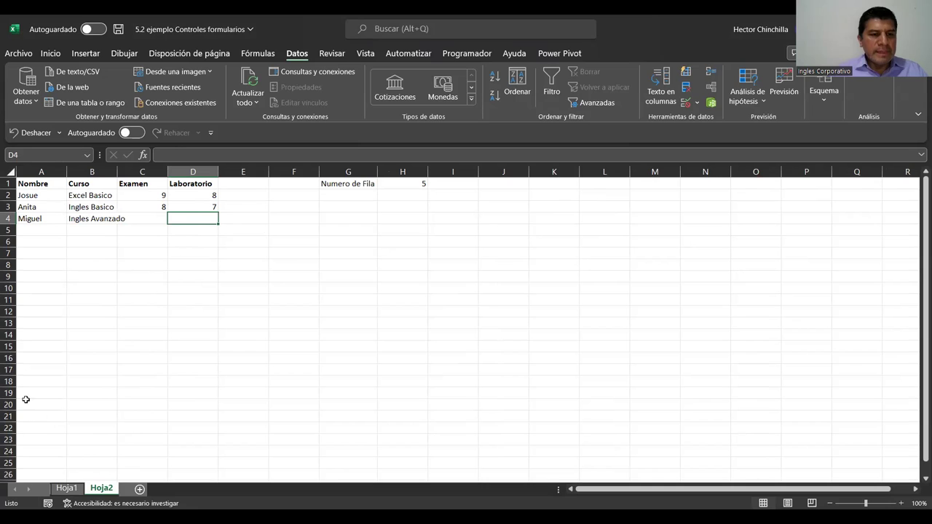
pyautogui.click(67, 488)
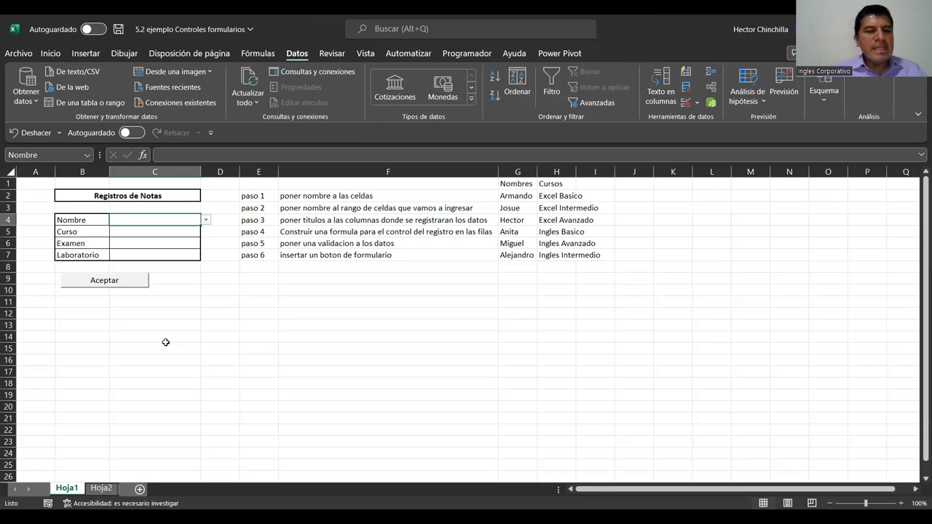
# - Select cells B11 and C11 below the form, flip to Hoja2 twice, and finish on Hoja1
pyautogui.click(83, 335)
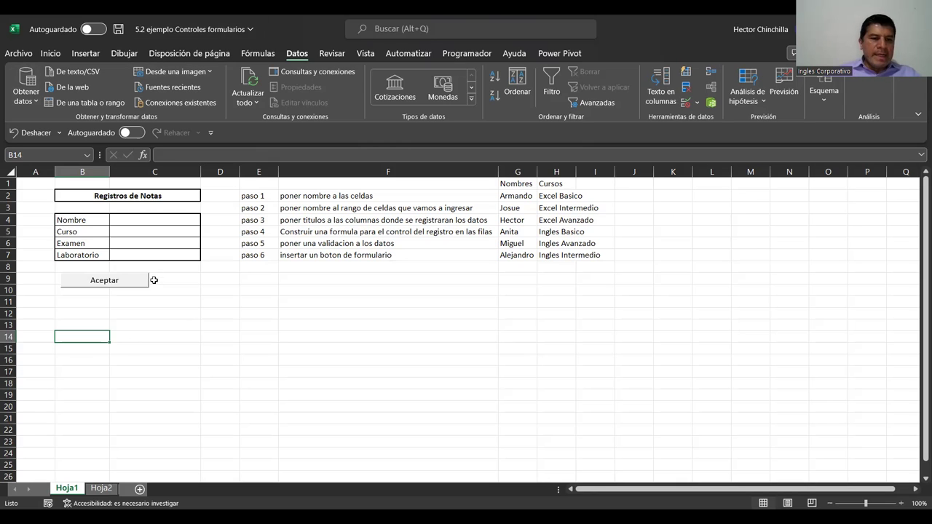
pyautogui.click(151, 306)
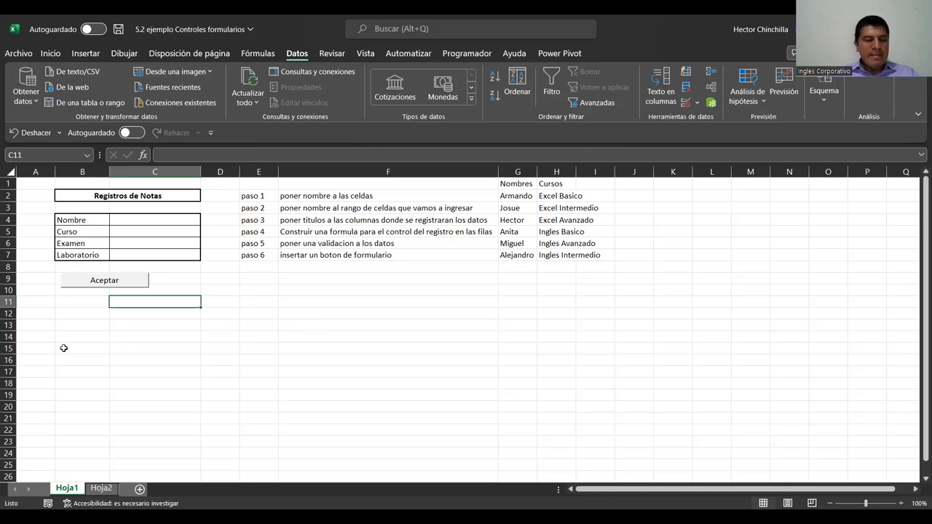
pyautogui.click(62, 302)
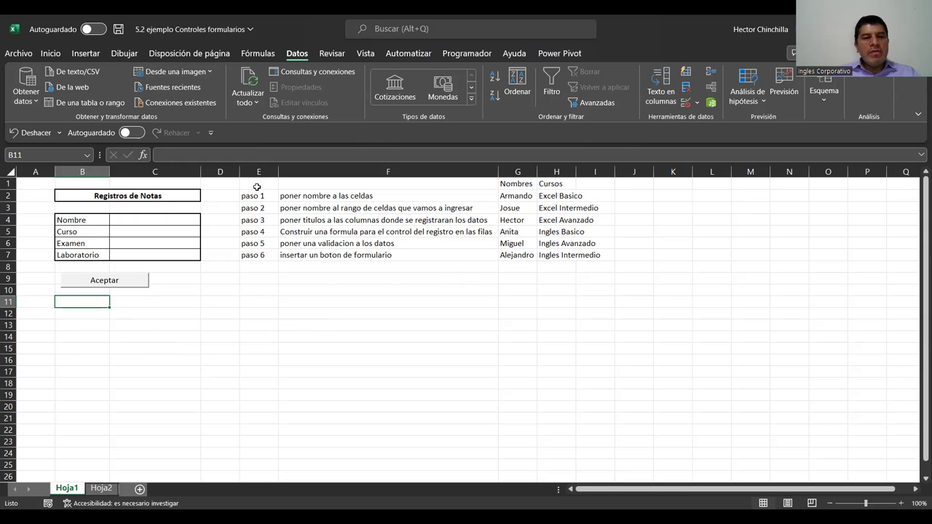
pyautogui.click(103, 489)
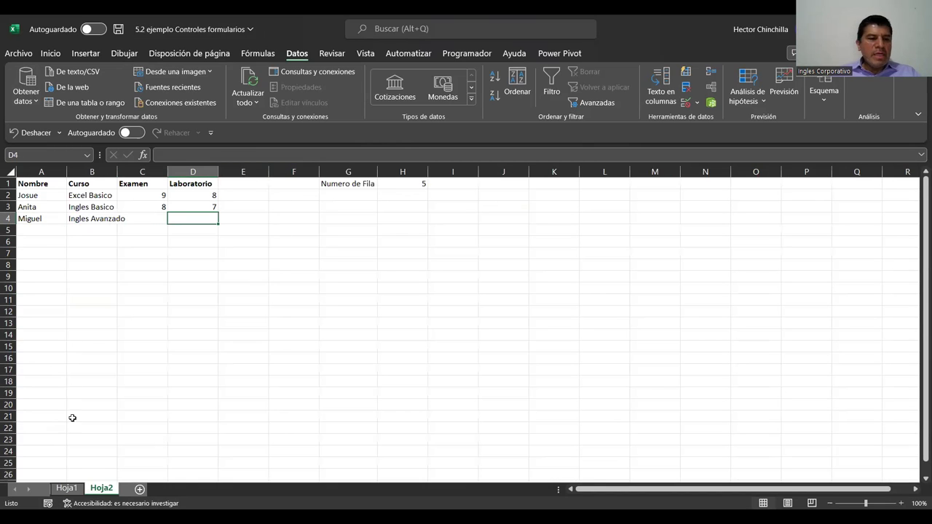
pyautogui.click(67, 488)
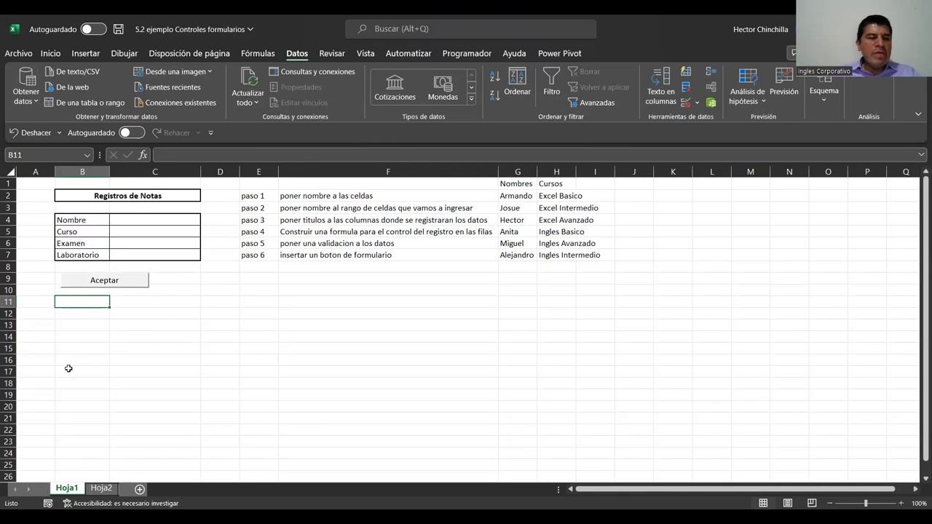
pyautogui.click(102, 487)
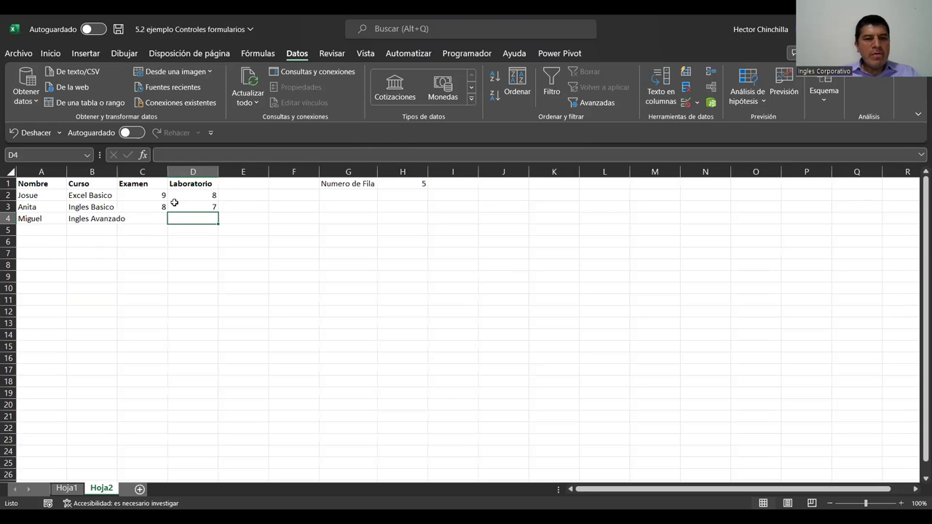
pyautogui.click(67, 488)
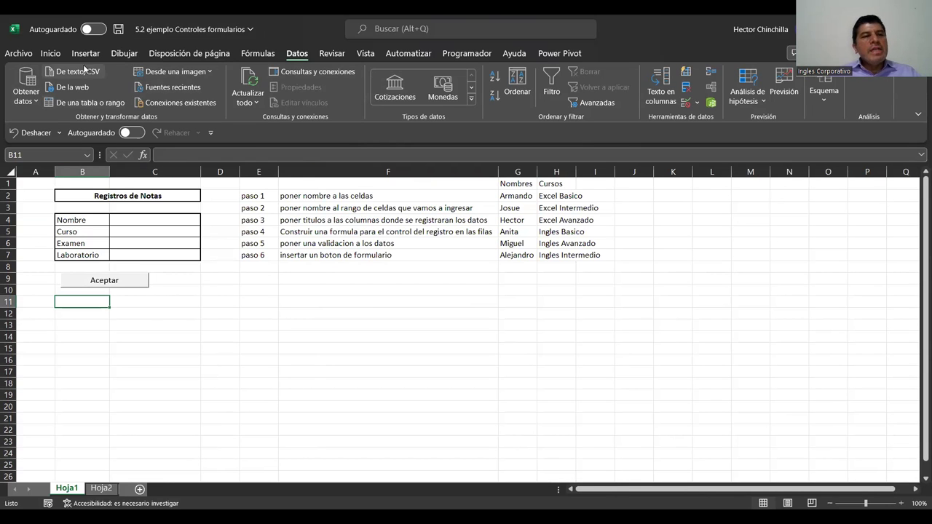
# - Save '5.2 ejemplo Controles formularios' as Libro de Excel habilitado para macros (*.xlsm)
pyautogui.click(50, 54)
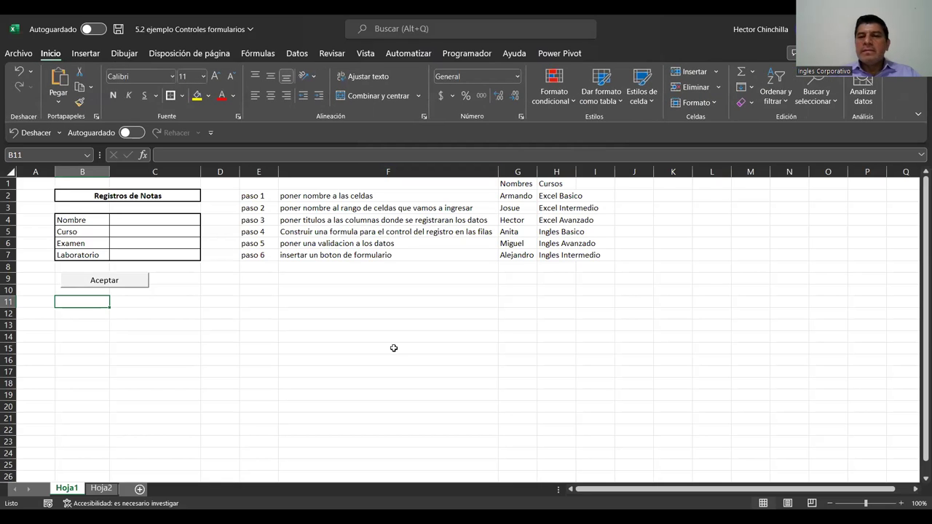
pyautogui.click(19, 53)
pyautogui.click(54, 213)
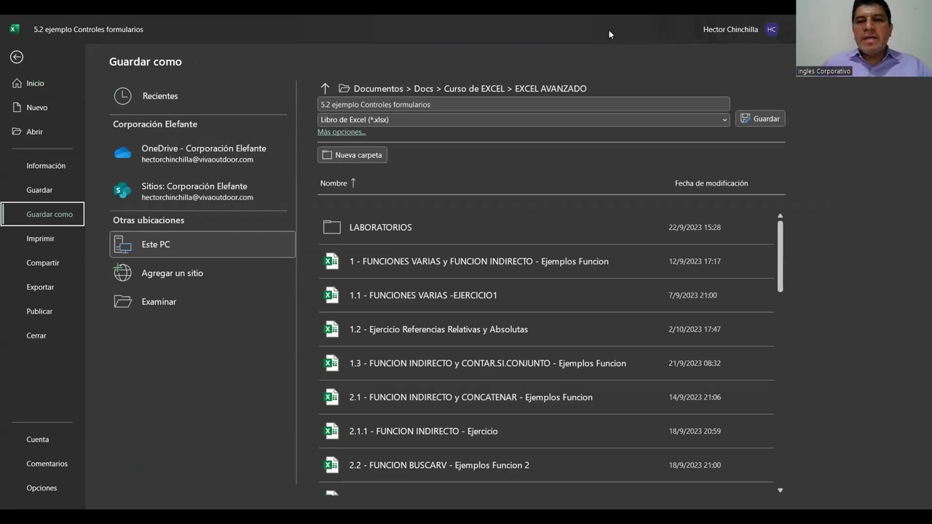
pyautogui.click(725, 122)
pyautogui.click(725, 123)
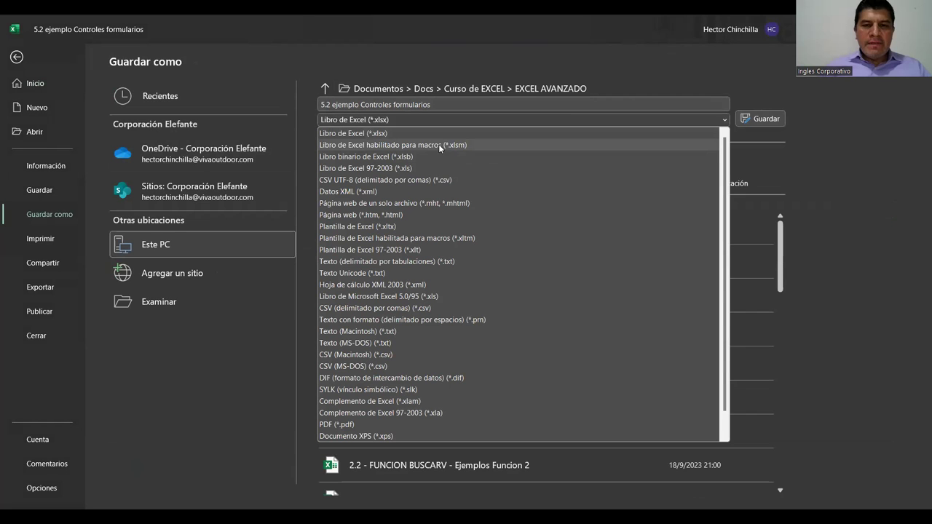
pyautogui.click(440, 145)
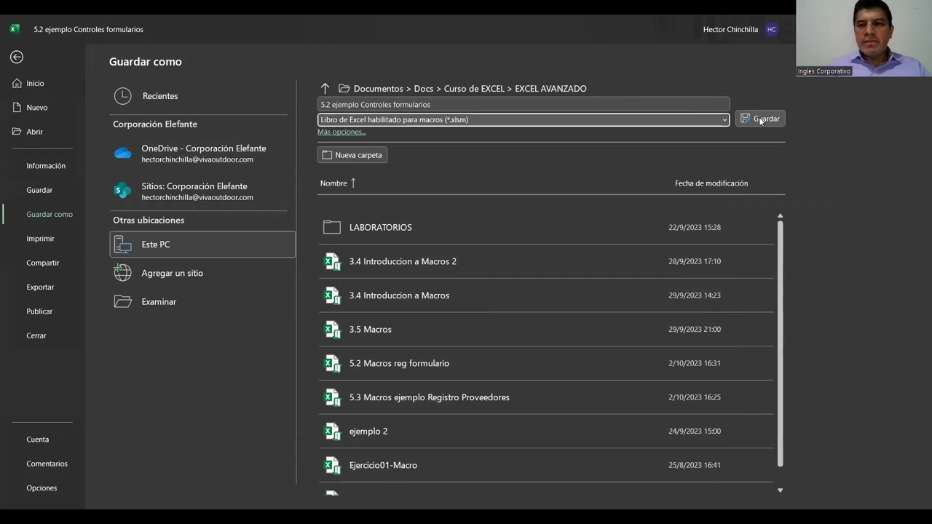
pyautogui.click(762, 120)
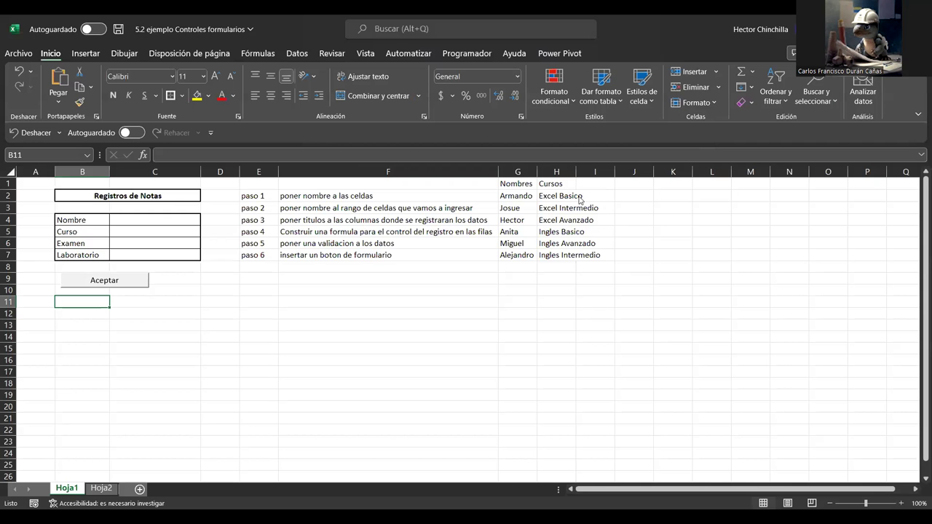
# - Draw a form-control group box from A1 to D12 around the Registros de Notas form
pyautogui.click(96, 336)
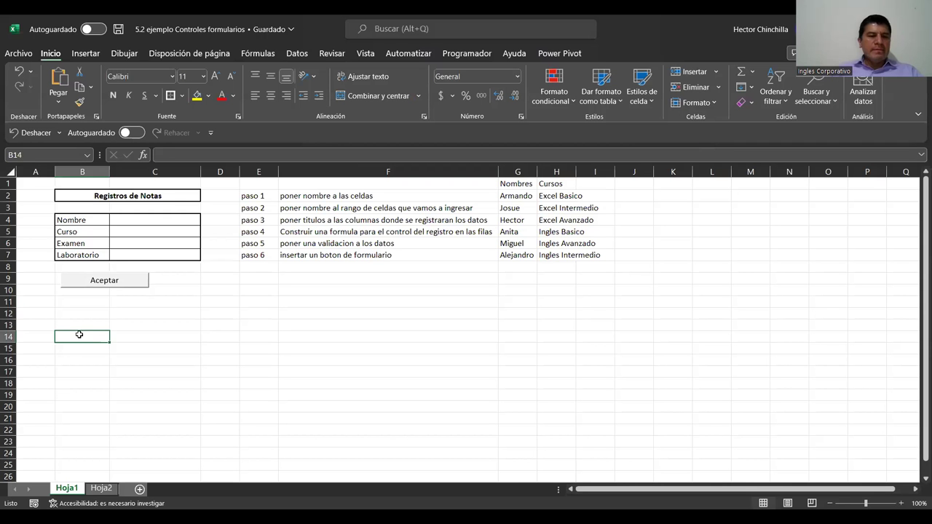
pyautogui.click(34, 183)
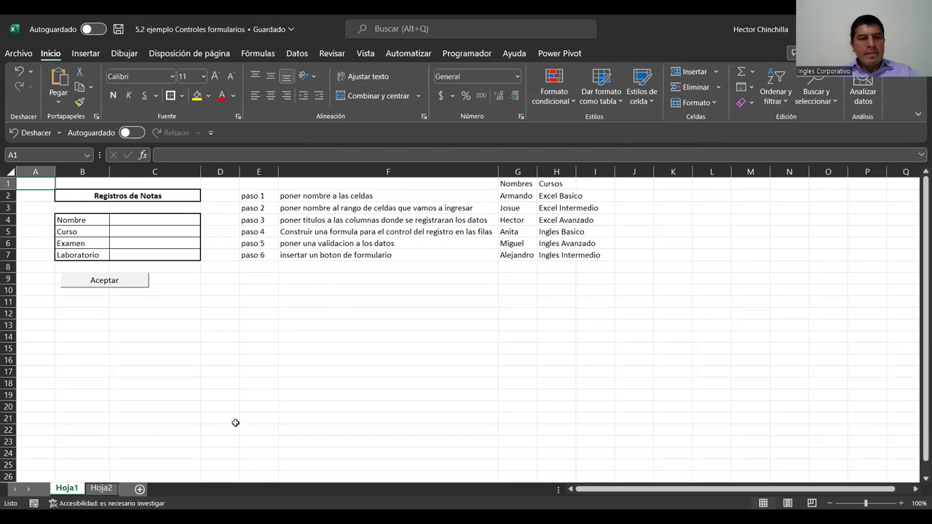
pyautogui.click(100, 329)
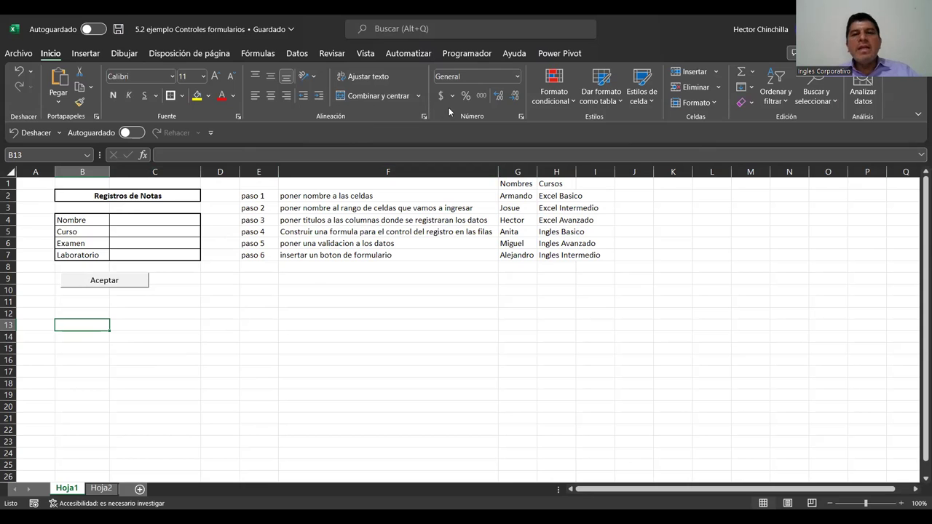
pyautogui.click(466, 56)
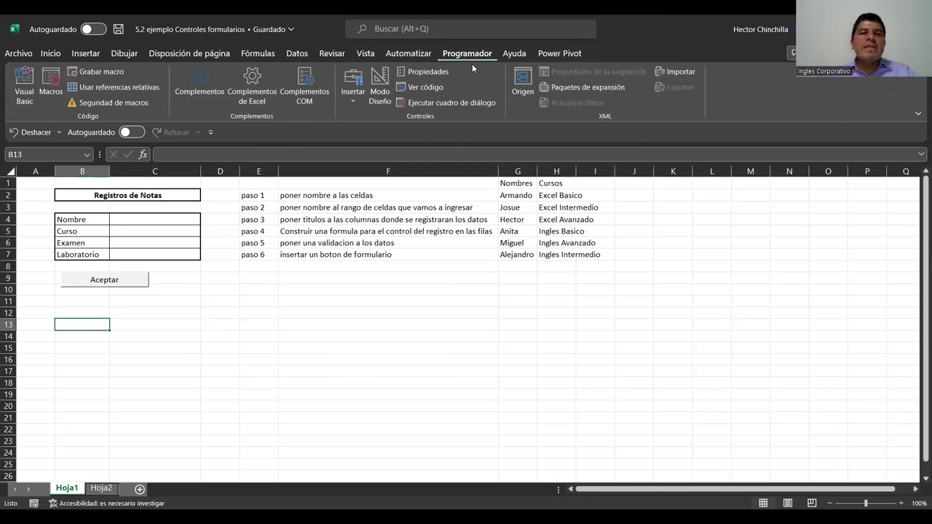
pyautogui.click(356, 102)
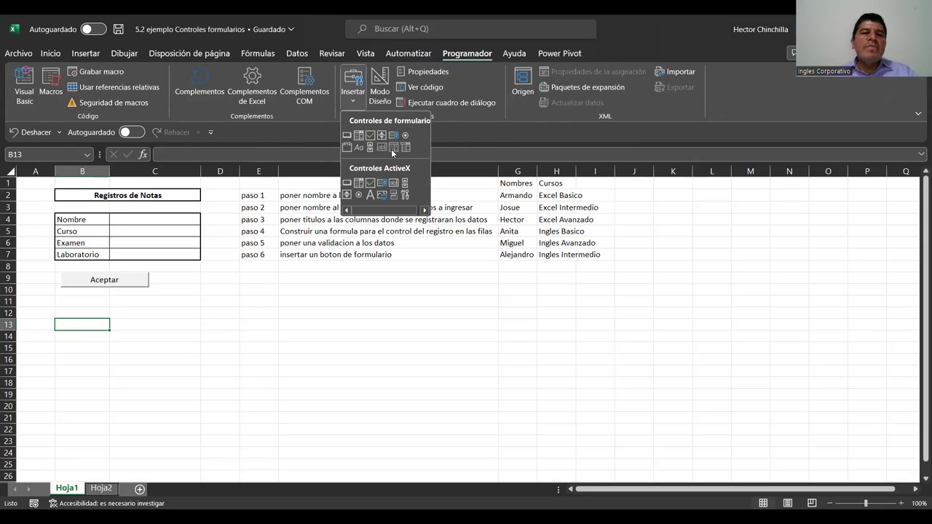
pyautogui.click(348, 148)
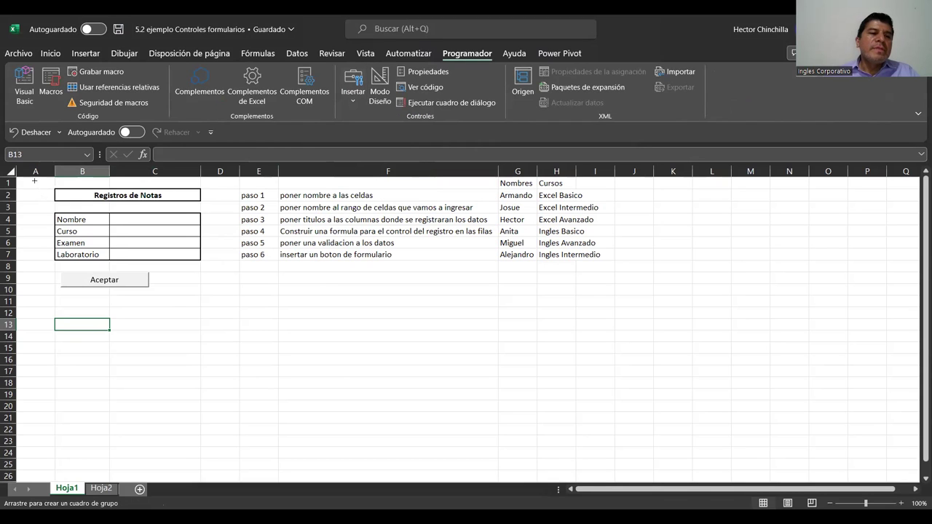
pyautogui.moveTo(29, 183); pyautogui.dragTo(220, 310)
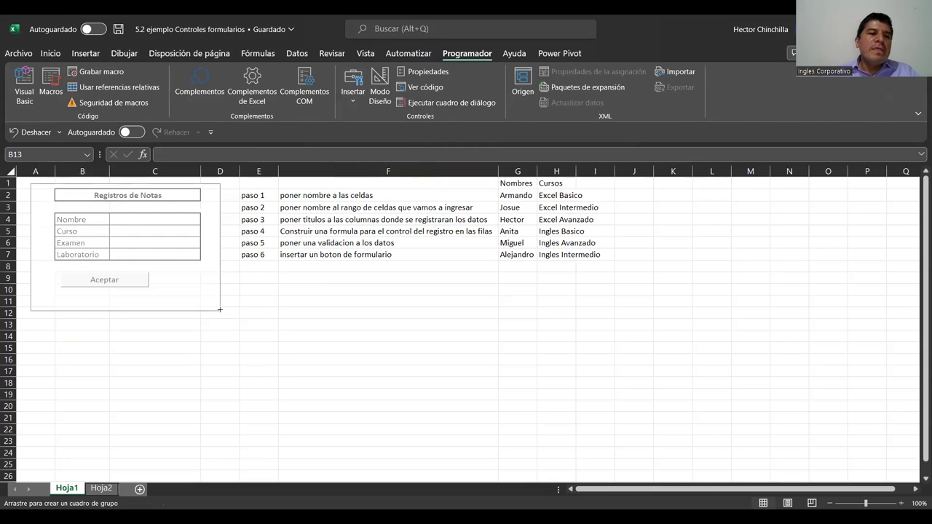
# - Deselect the new group box and save the workbook
pyautogui.click(144, 404)
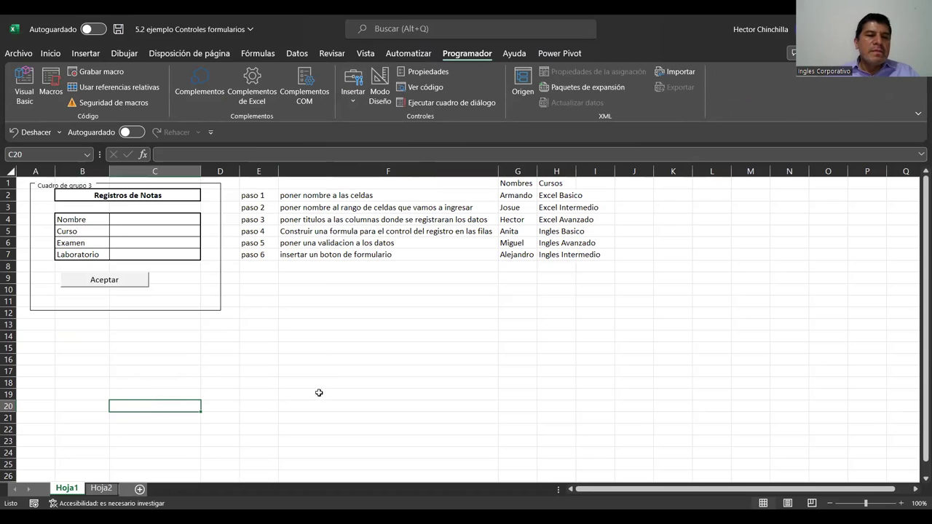
pyautogui.click(115, 347)
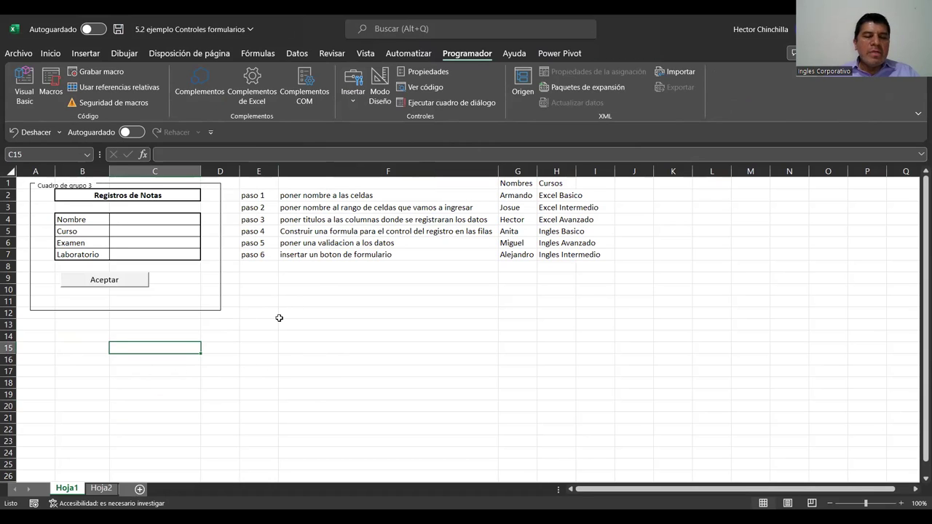
pyautogui.click(86, 362)
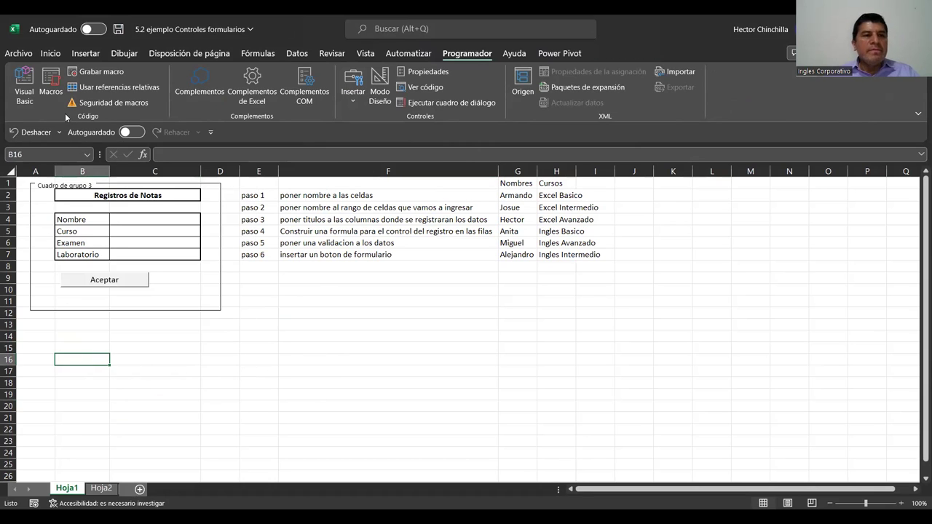
pyautogui.click(118, 29)
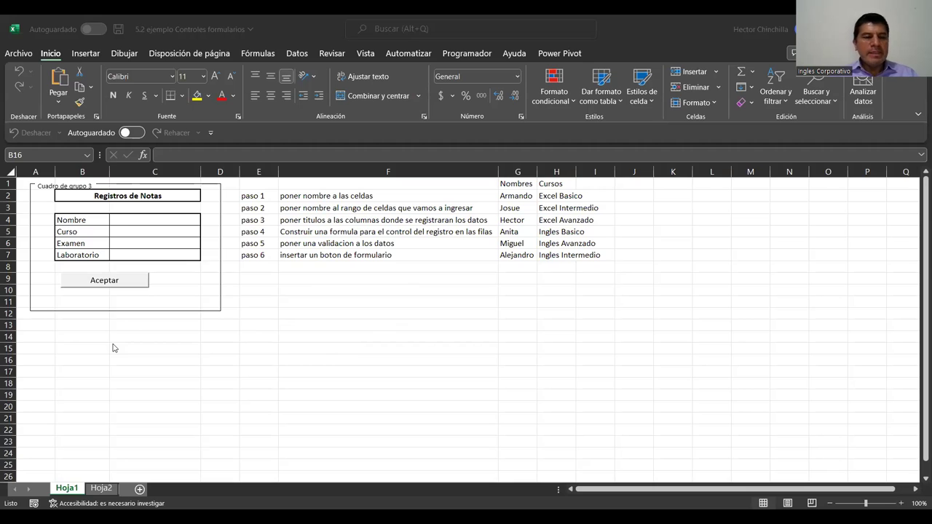
# - Launch the Visual Basic editor from the Programador tab to show Módulo1's RegNotas code
pyautogui.click(70, 333)
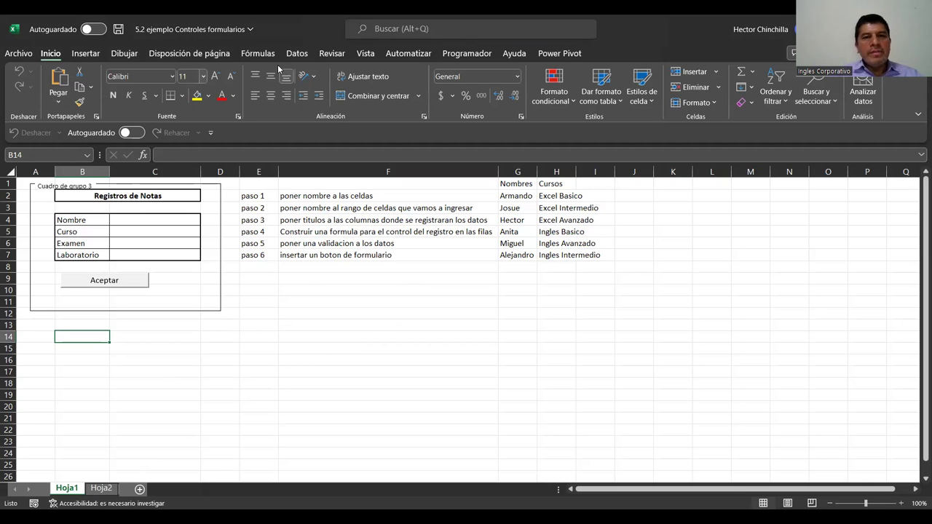
pyautogui.click(475, 55)
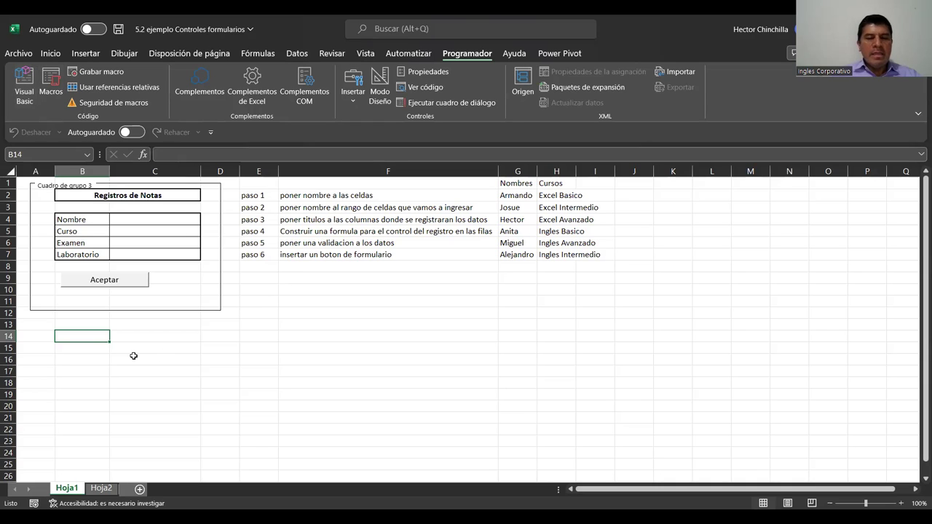
pyautogui.click(24, 85)
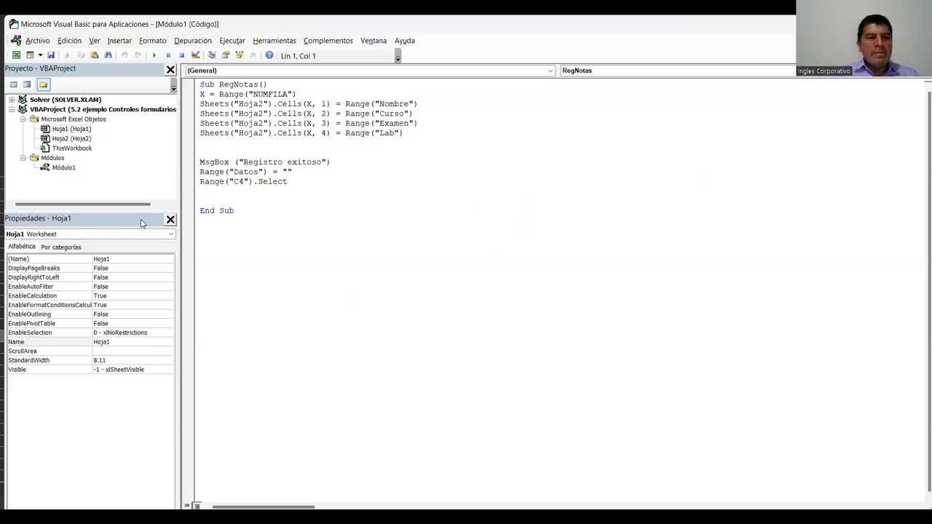
pyautogui.click(123, 43)
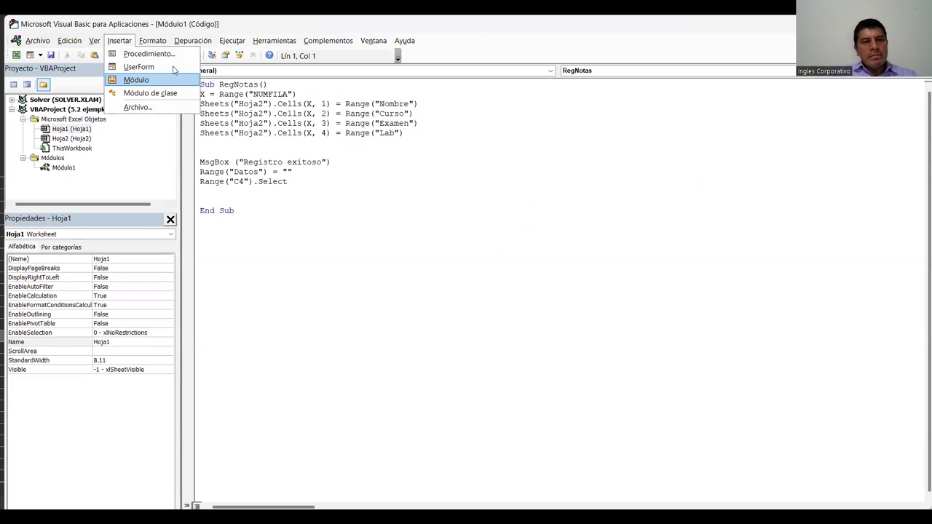
# - Dismiss the Insertar menu without adding anything, then bring it up again
pyautogui.click(416, 132)
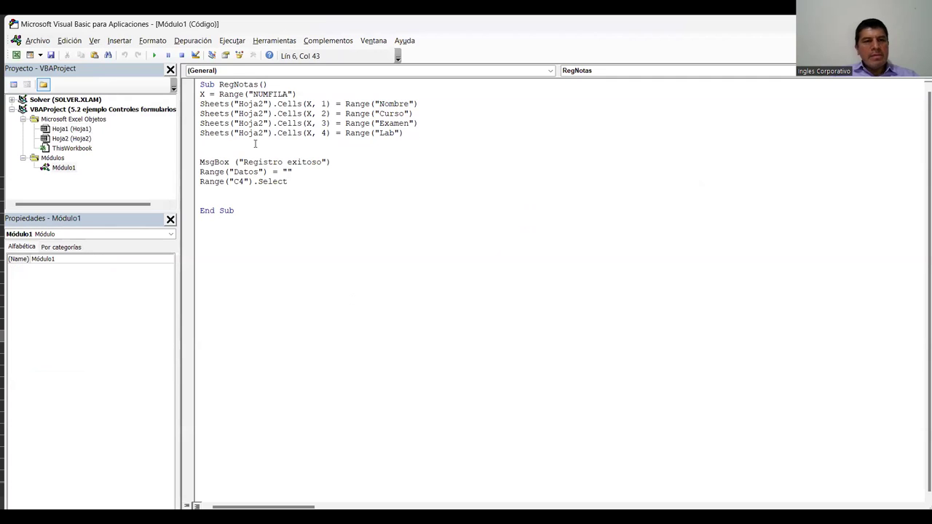
pyautogui.click(122, 43)
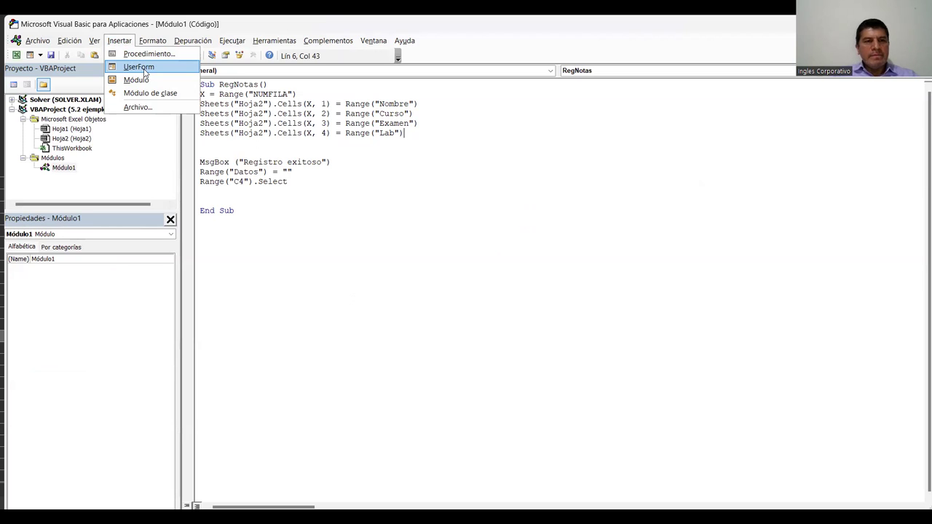
# - Insert a new UserForm, move the Toolbox beside it, and close the Properties window
pyautogui.click(145, 67)
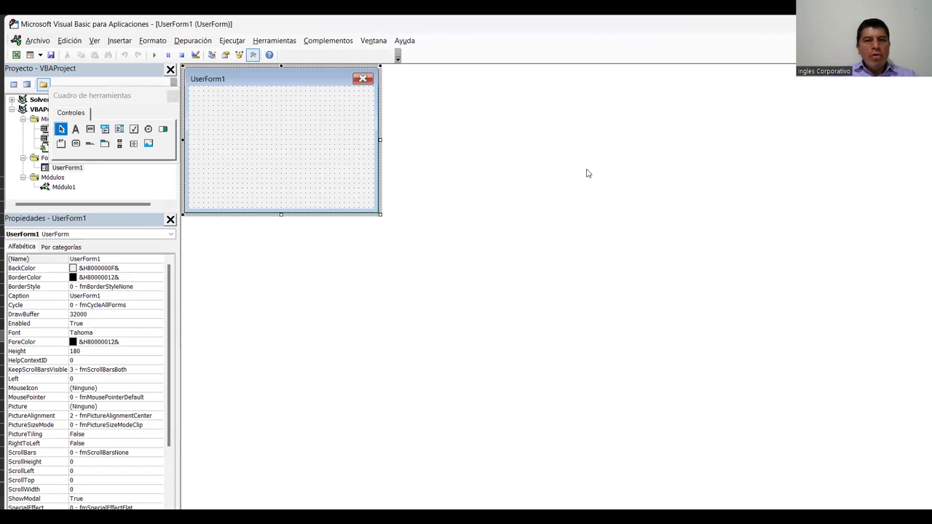
pyautogui.moveTo(120, 101); pyautogui.dragTo(589, 173)
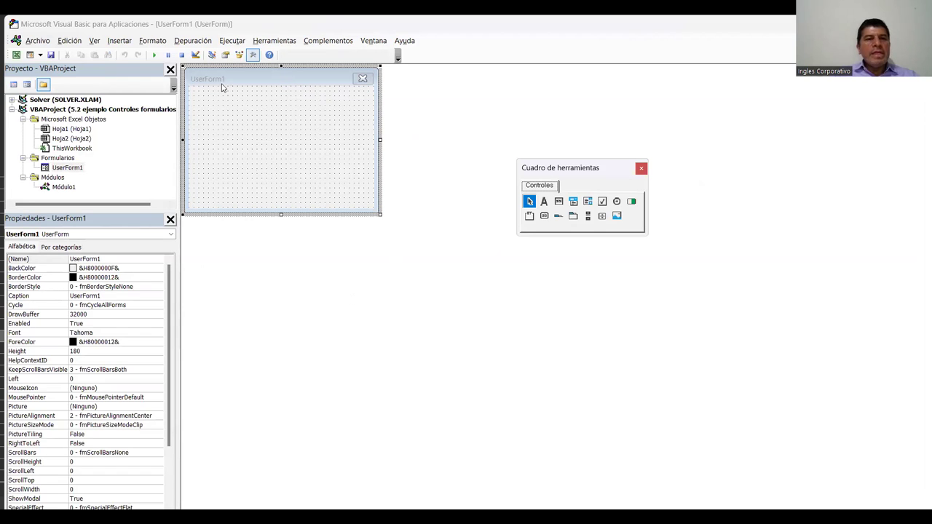
pyautogui.click(170, 220)
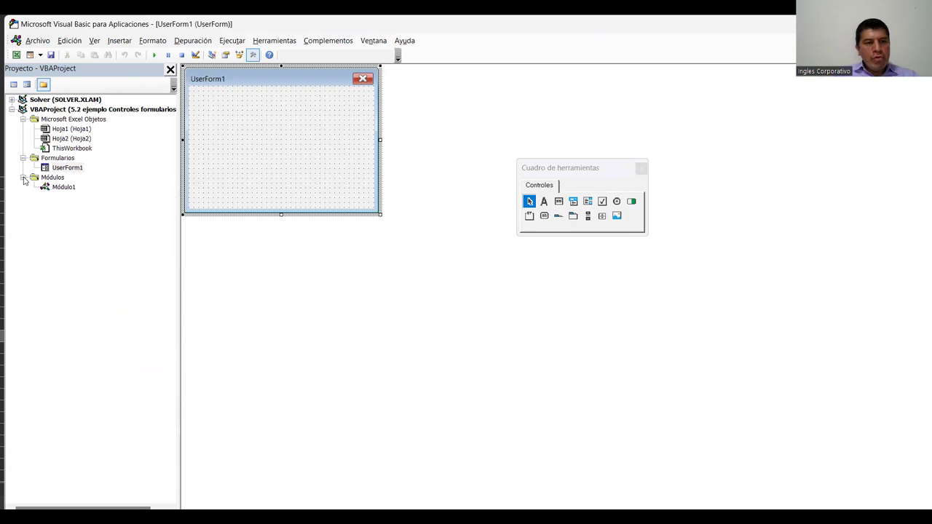
# - Enlarge UserForm1 by dragging its corner, then close the Toolbox
pyautogui.click(24, 181)
pyautogui.click(24, 181)
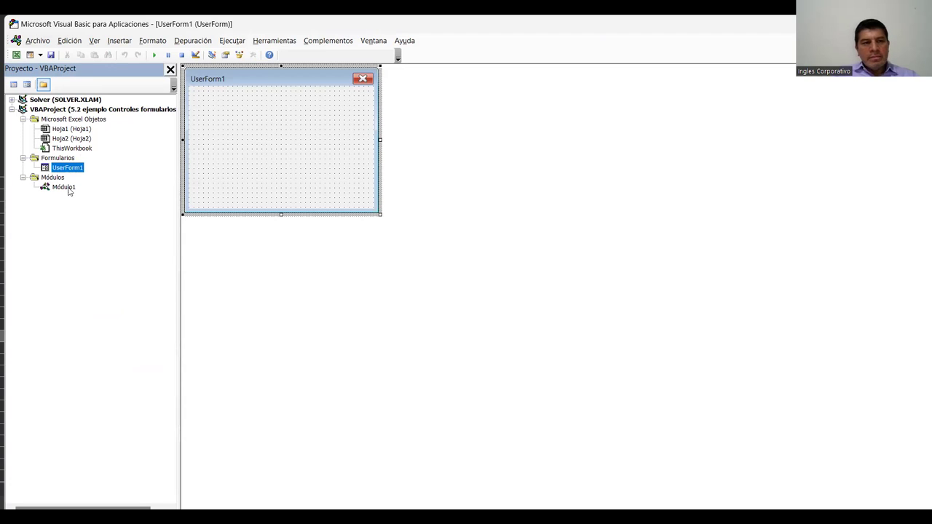
pyautogui.click(23, 158)
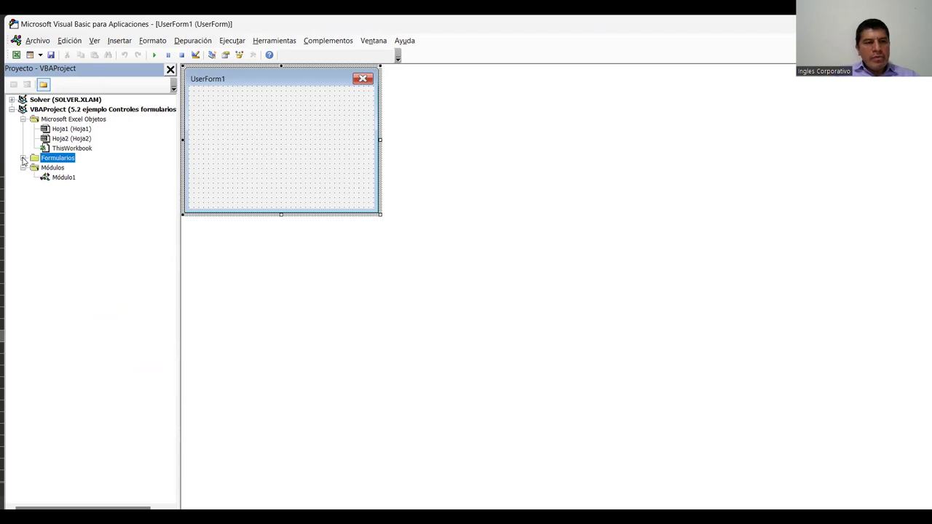
pyautogui.click(23, 158)
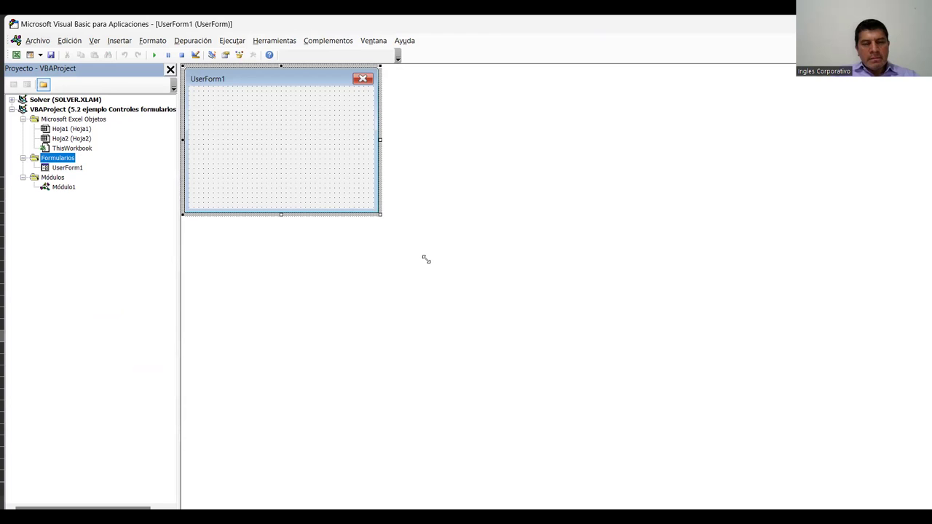
pyautogui.moveTo(425, 259); pyautogui.dragTo(500, 321)
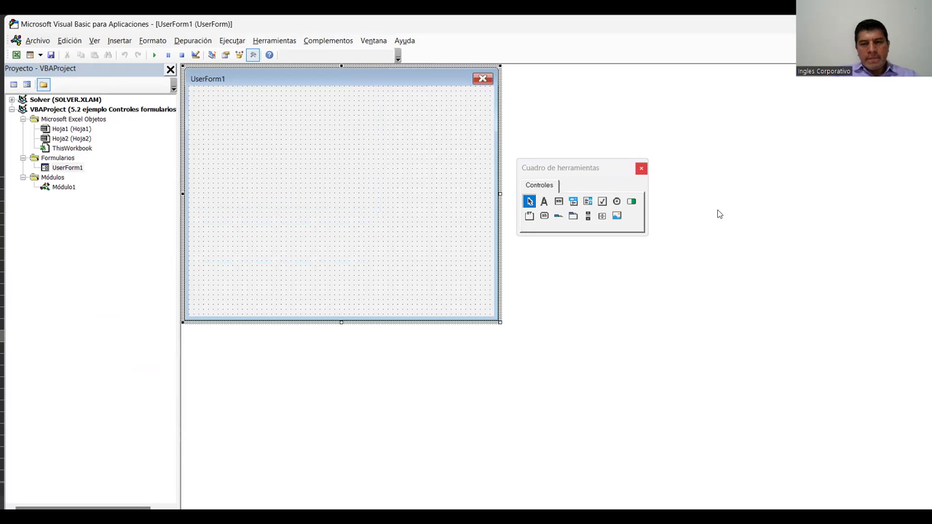
pyautogui.click(417, 340)
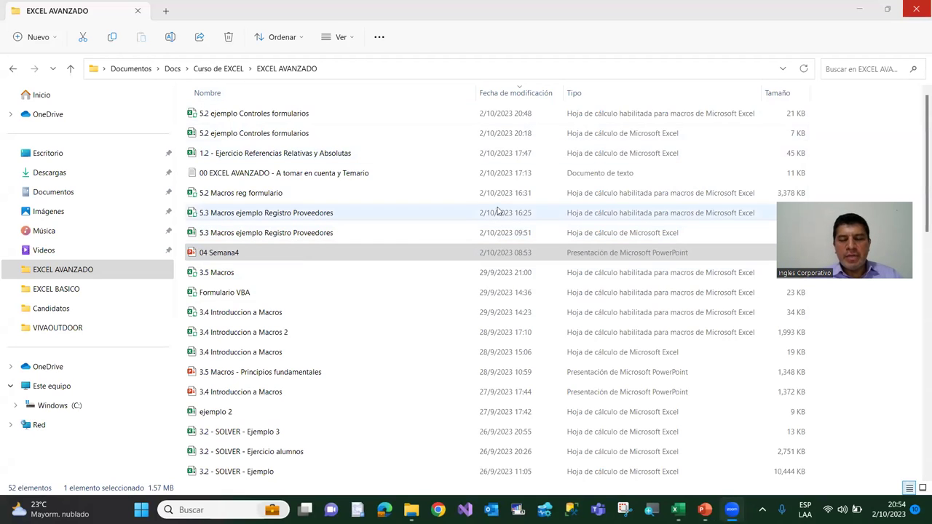
# - Bring up the PowerPoint slide show at the 'Códigos de programación Formularios' slide
pyautogui.moveTo(703, 509)
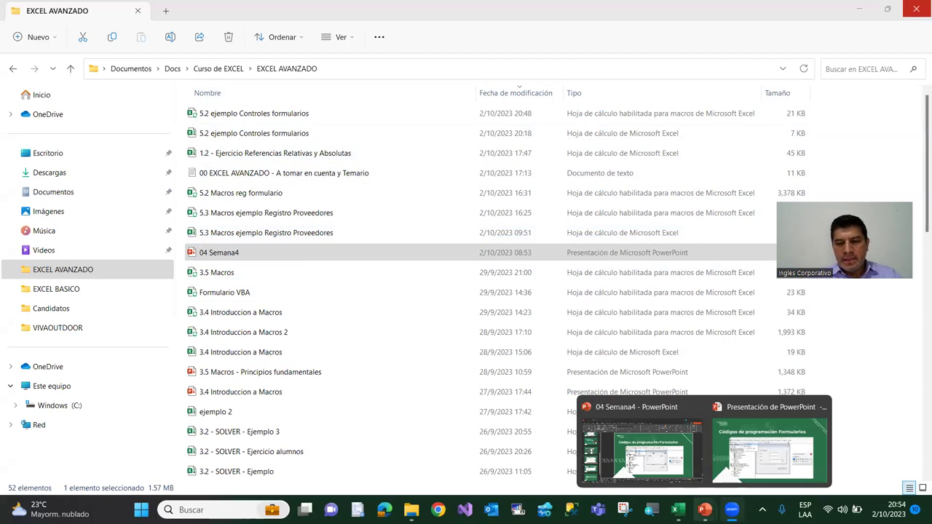
pyautogui.click(769, 444)
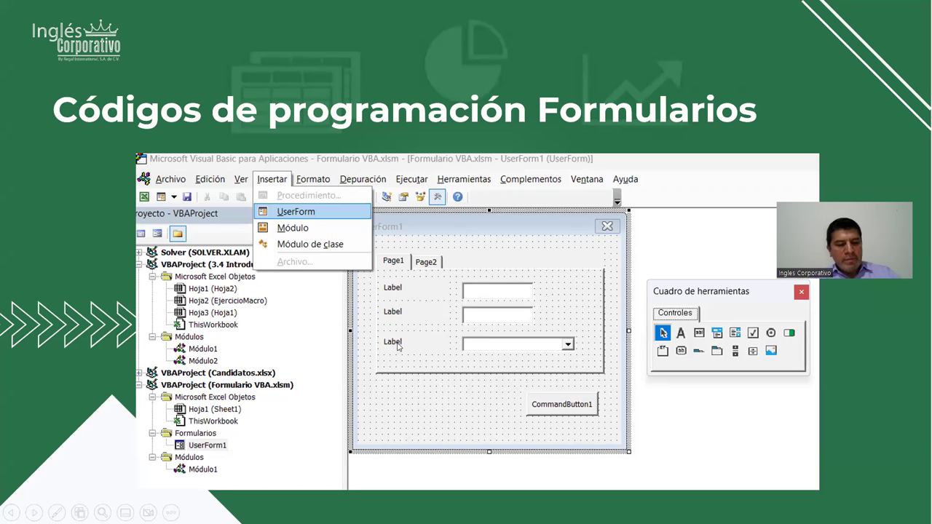
# - Switch from the slide show back to the Visual Basic editor with Alt+Tab
pyautogui.hotkey('alt', 'Tab')
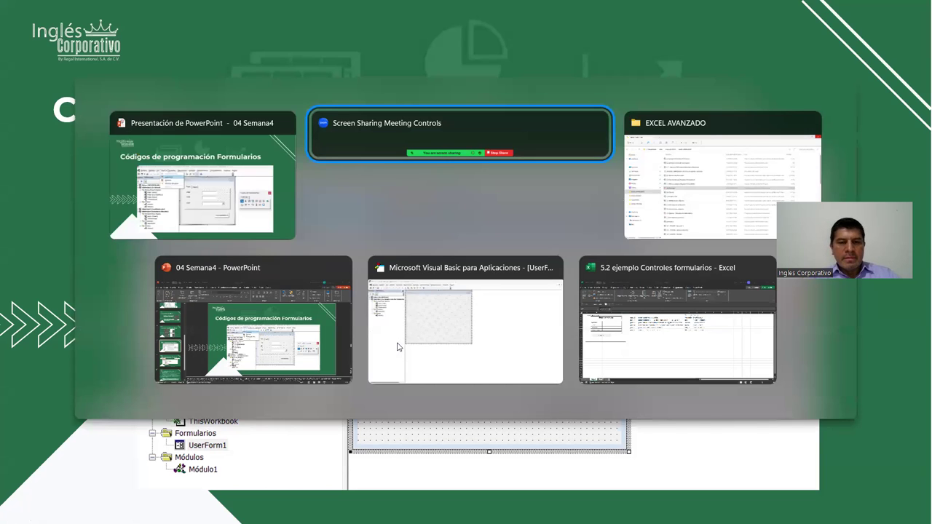
pyautogui.hotkey('alt', 'Tab')
pyautogui.hotkey('alt', 'Tab')
pyautogui.hotkey('alt', 'Tab')
pyautogui.hotkey('alt', 'Tab')
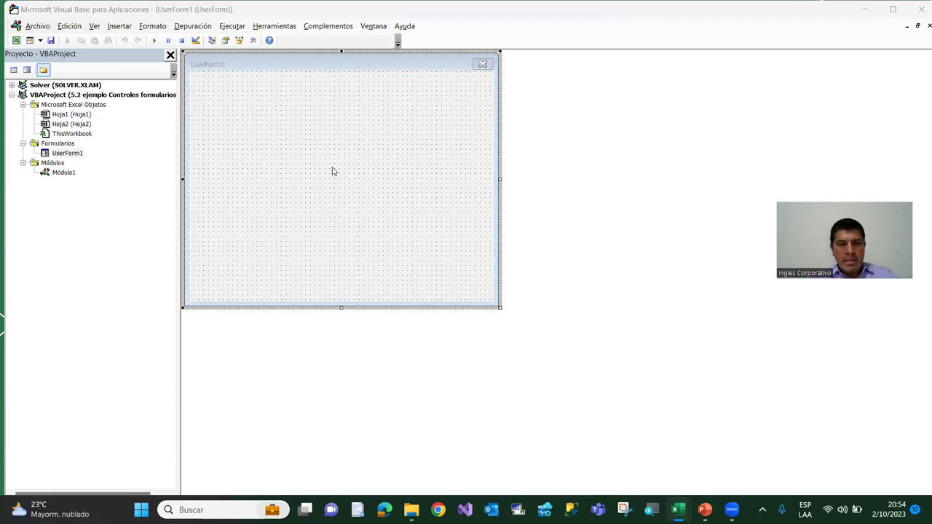
# - Revisit the PowerPoint slide, then return to the VBA editor's UserForm1 design
pyautogui.hotkey('alt', 'Tab')
pyautogui.hotkey('alt', 'Tab')
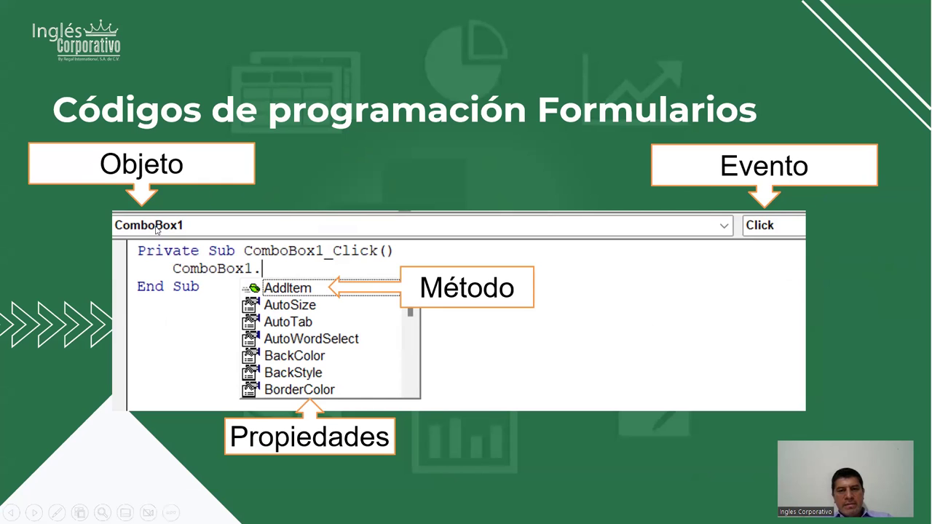
pyautogui.hotkey('alt', 'Tab')
pyautogui.hotkey('alt', 'Tab')
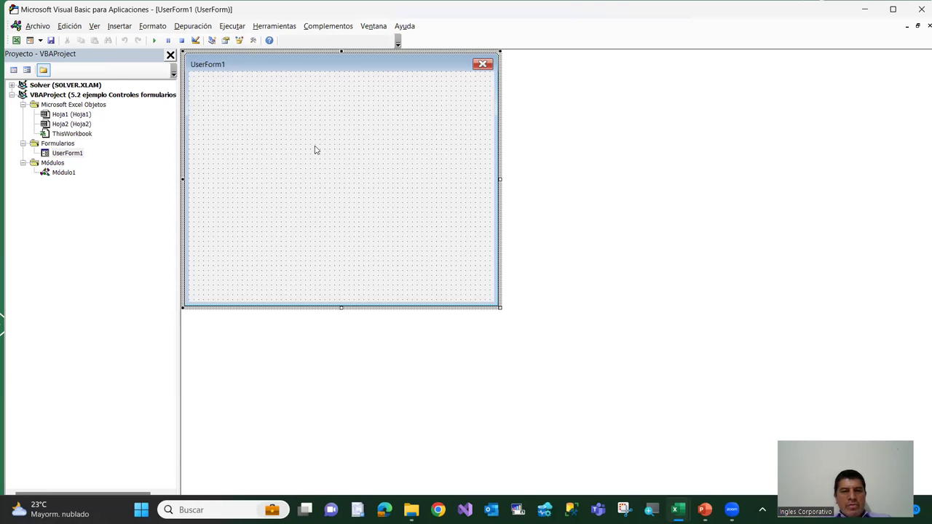
# - Create a UserForm_Click event stub by double-clicking the UserForm1 design surface
pyautogui.doubleClick(315, 150)
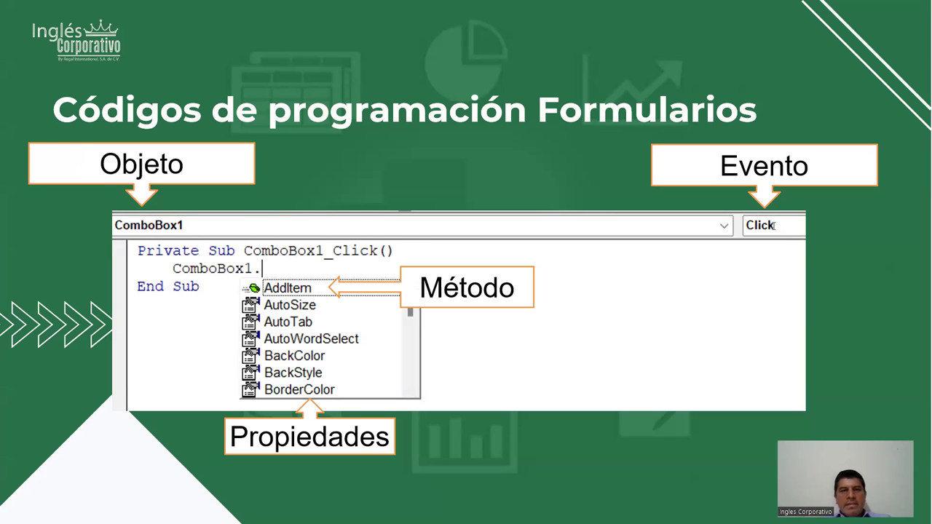
# - Leave the PowerPoint slideshow and return to UserForm1's code with its empty UserForm_Click procedure
pyautogui.hotkey('alt', 'Tab')
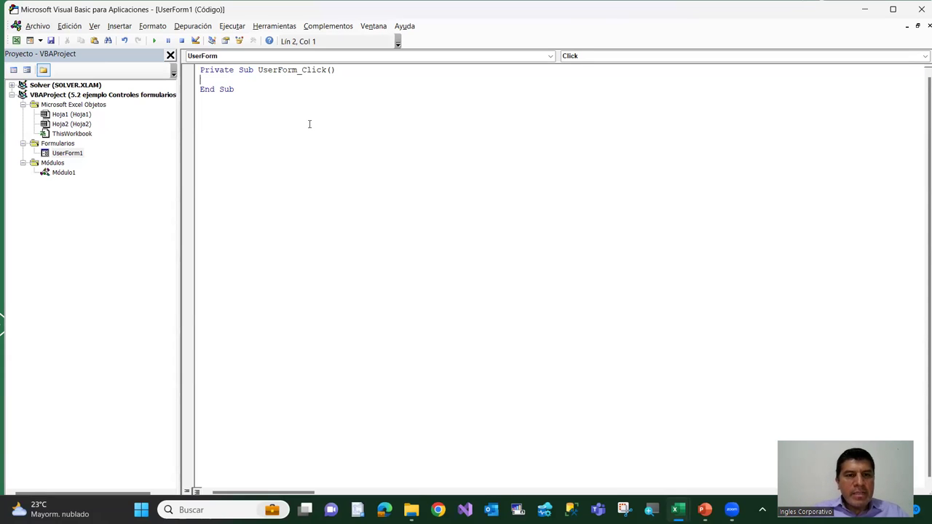
pyautogui.write('user')
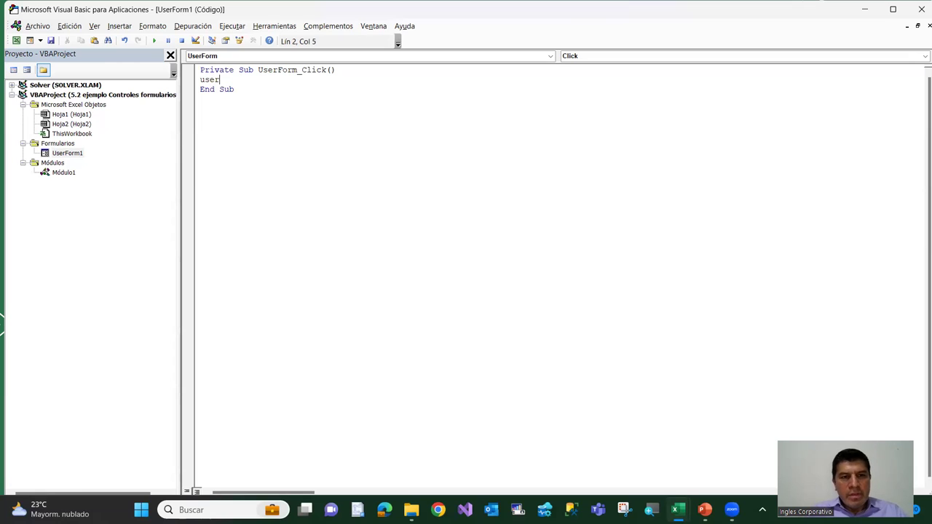
pyautogui.write('form')
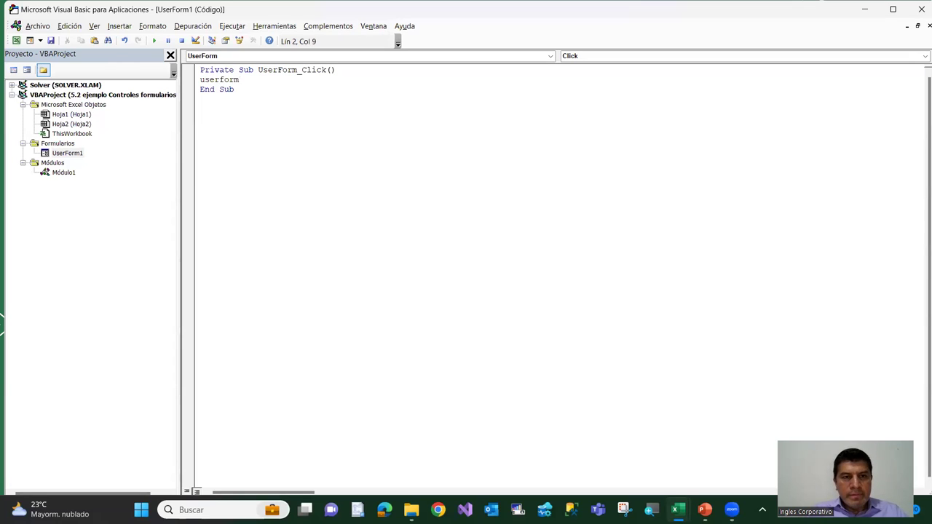
pyautogui.write('.')
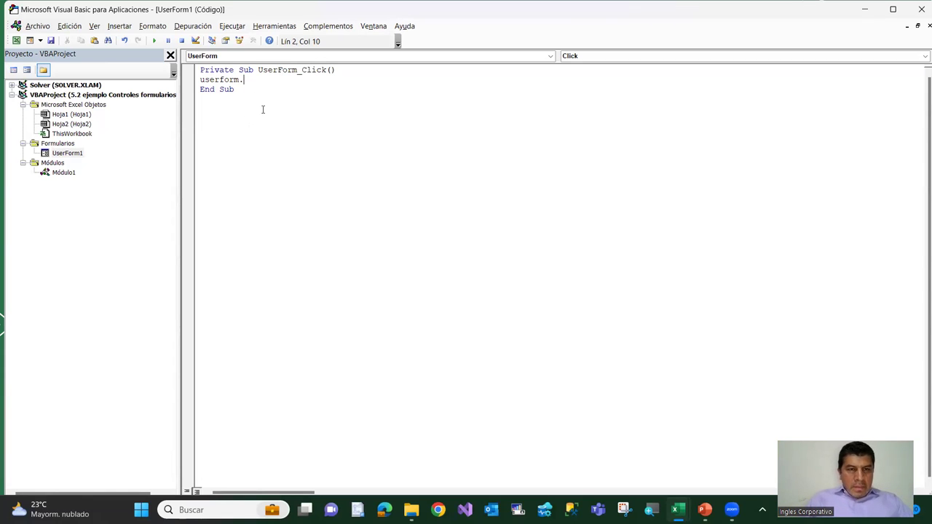
pyautogui.press('BackSpace')
pyautogui.press('BackSpace')
pyautogui.press('BackSpace')
pyautogui.press('BackSpace')
pyautogui.press('BackSpace')
pyautogui.press('BackSpace')
pyautogui.press('BackSpace')
pyautogui.press('BackSpace')
pyautogui.press('BackSpace')
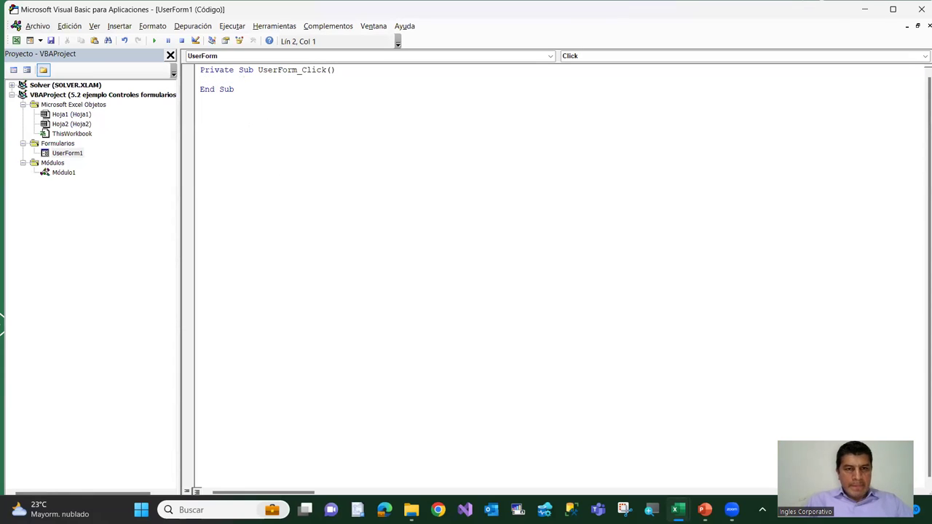
pyautogui.press('Return')
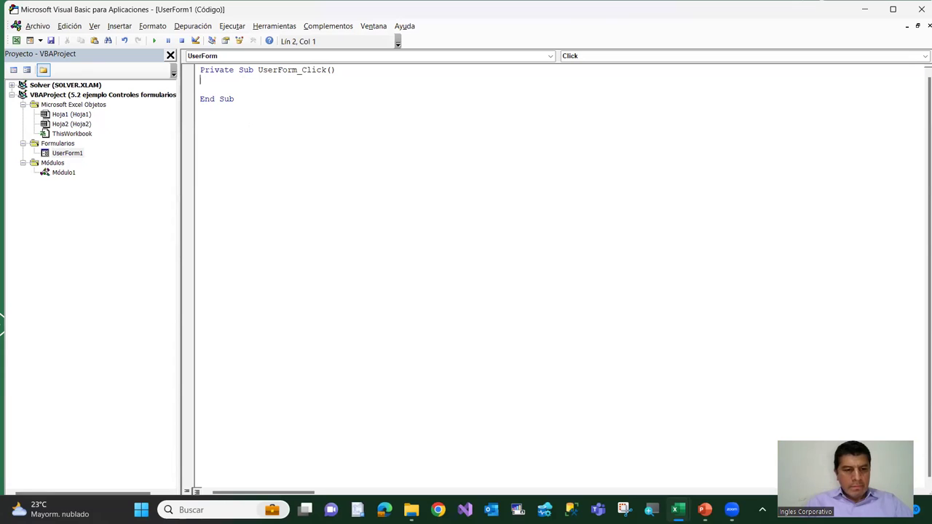
pyautogui.write('use')
pyautogui.press('BackSpace')
pyautogui.press('BackSpace')
pyautogui.press('BackSpace')
pyautogui.write('UserForm.')
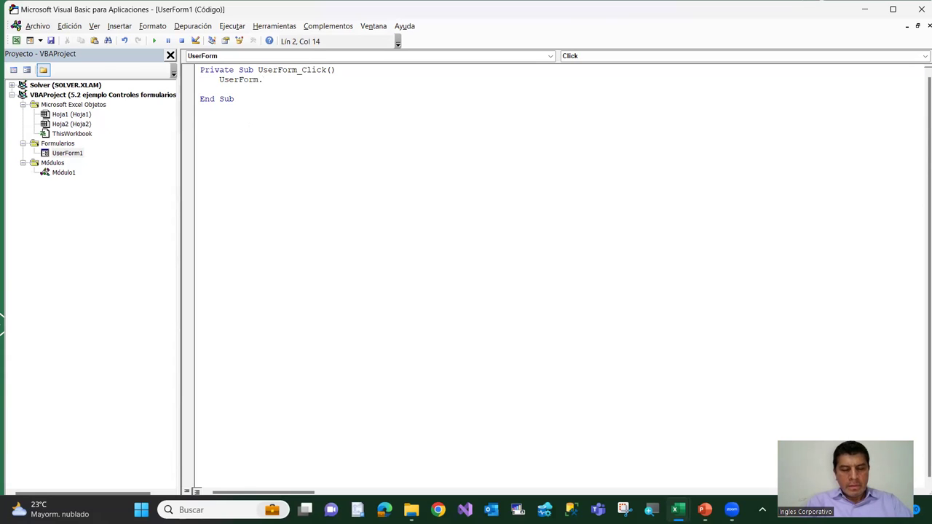
pyautogui.hotkey('shift', 'Down')
pyautogui.press('Delete')
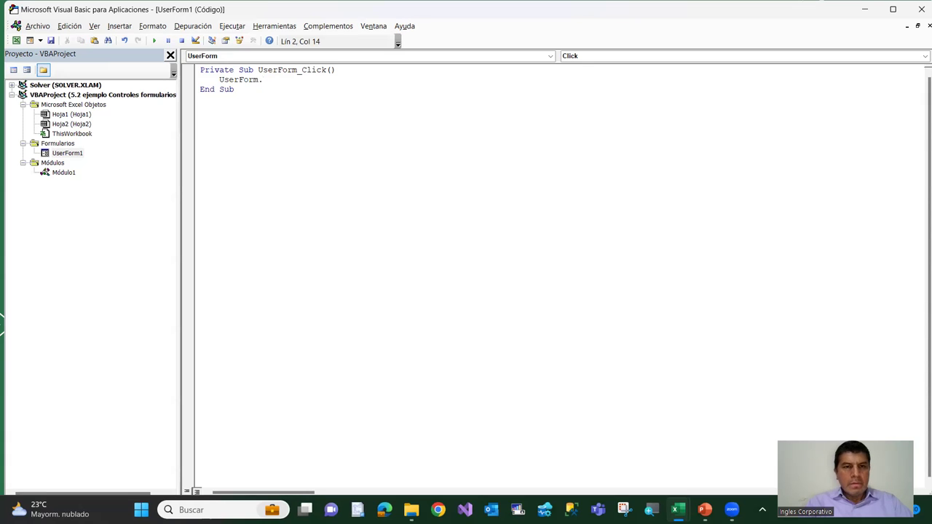
pyautogui.press('Return')
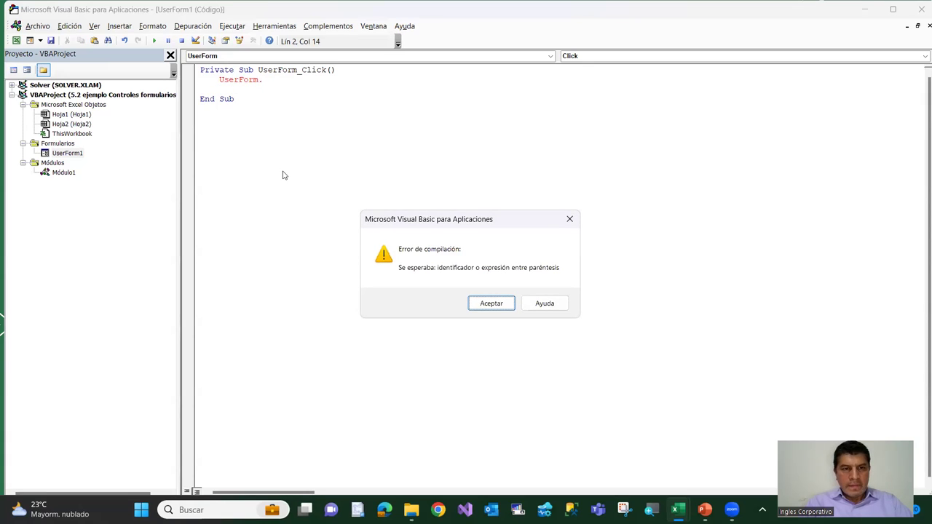
pyautogui.press('Return')
pyautogui.press('BackSpace')
pyautogui.press('BackSpace')
pyautogui.press('BackSpace')
pyautogui.press('BackSpace')
pyautogui.press('BackSpace')
pyautogui.press('BackSpace')
pyautogui.press('BackSpace')
pyautogui.press('BackSpace')
pyautogui.press('BackSpace')
pyautogui.press('BackSpace')
pyautogui.press('BackSpace')
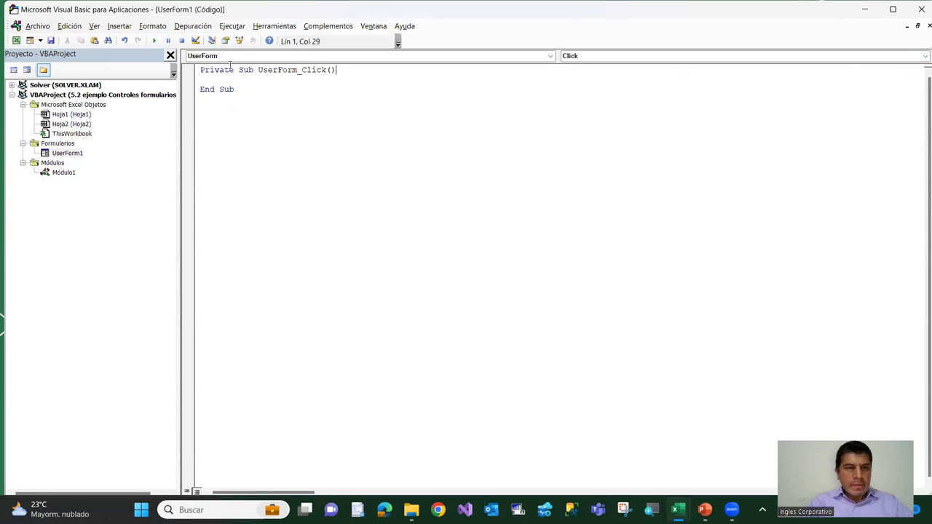
# - Open the blank UserForm1 from Formularios in design view, glancing at the slide briefly
pyautogui.doubleClick(48, 155)
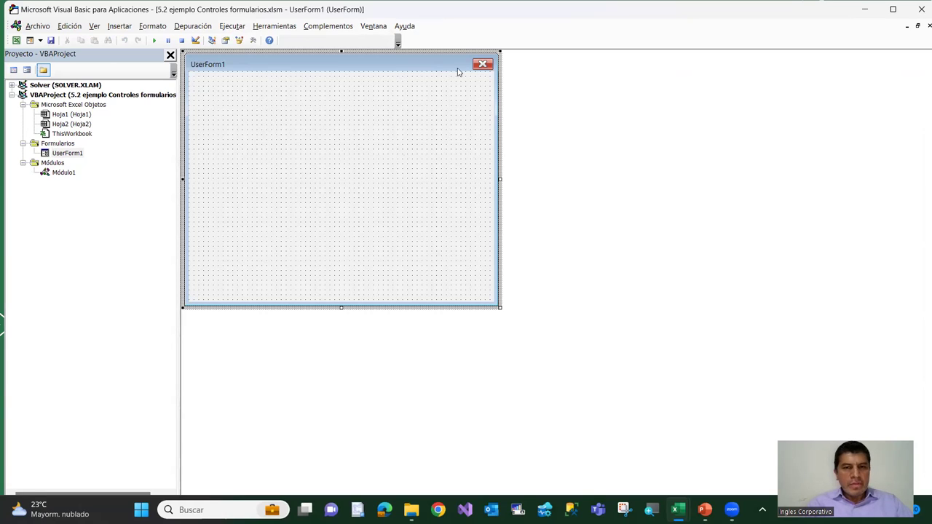
pyautogui.hotkey('alt', 'Tab')
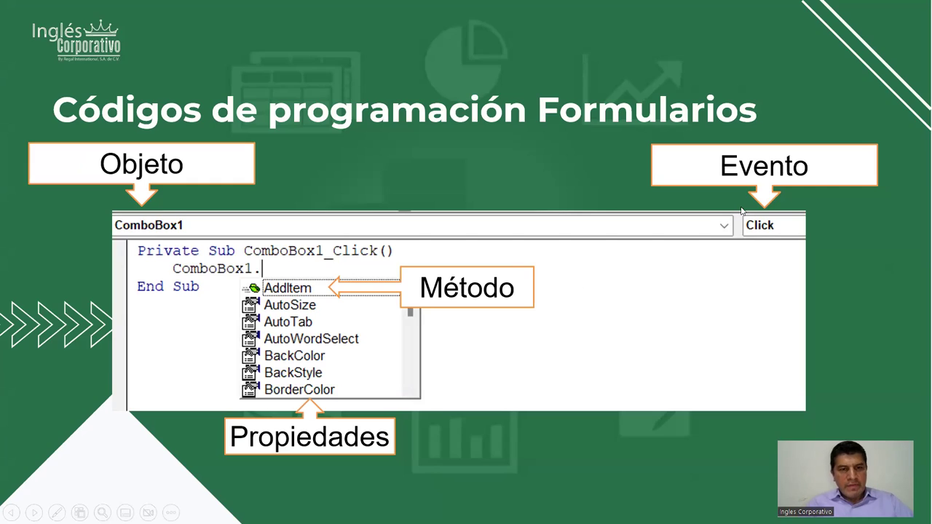
pyautogui.hotkey('alt', 'Tab')
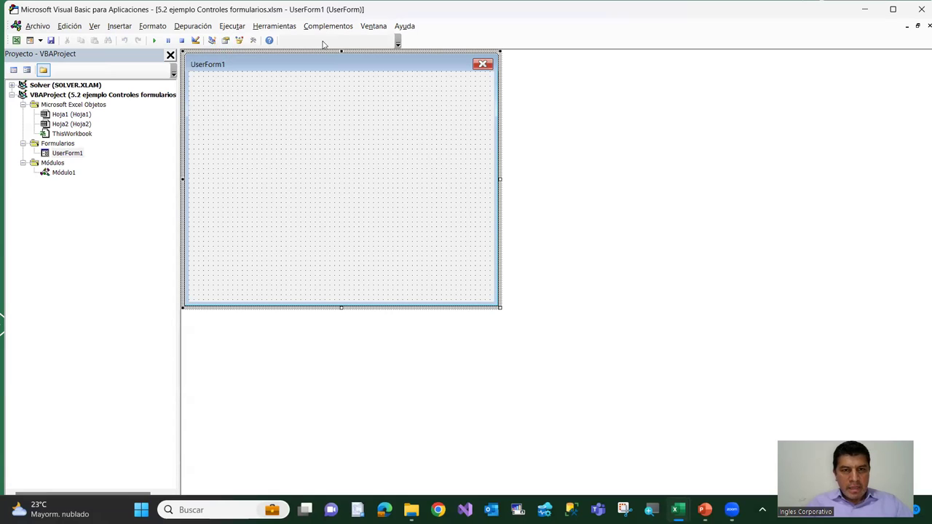
# - Display the Properties window listing UserForm1's properties below the project tree
pyautogui.click(226, 41)
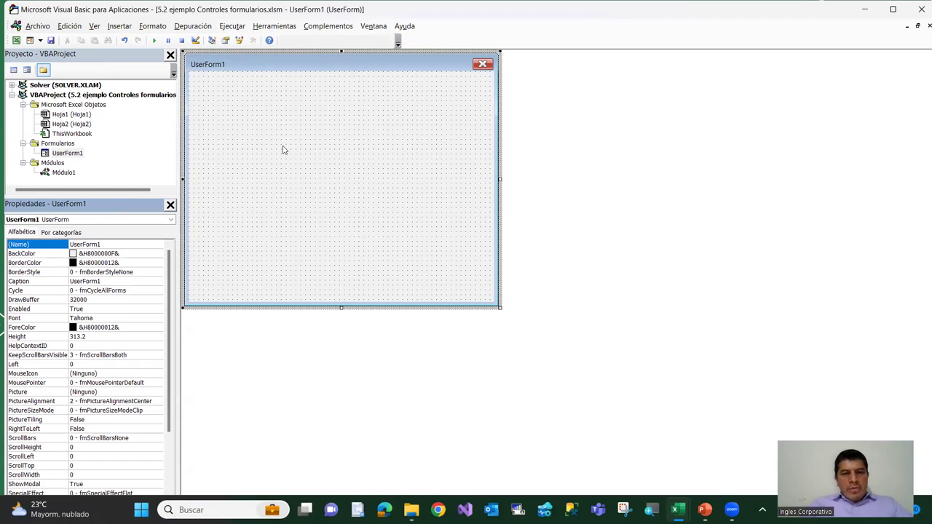
pyautogui.doubleClick(271, 104)
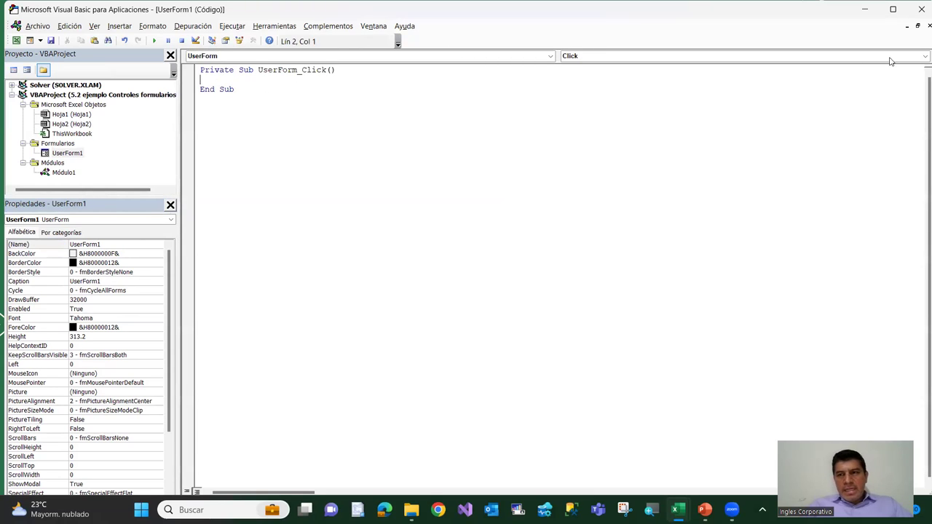
pyautogui.click(925, 56)
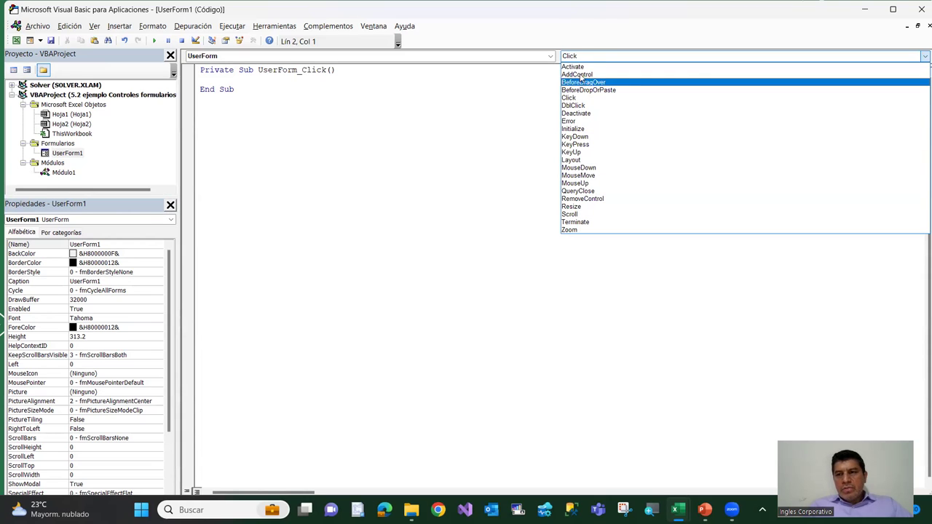
pyautogui.click(218, 78)
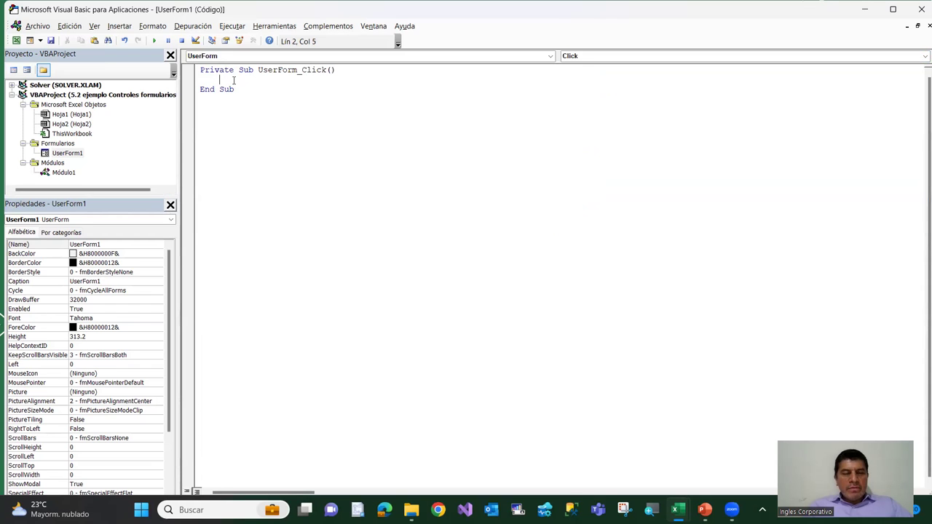
pyautogui.doubleClick(43, 155)
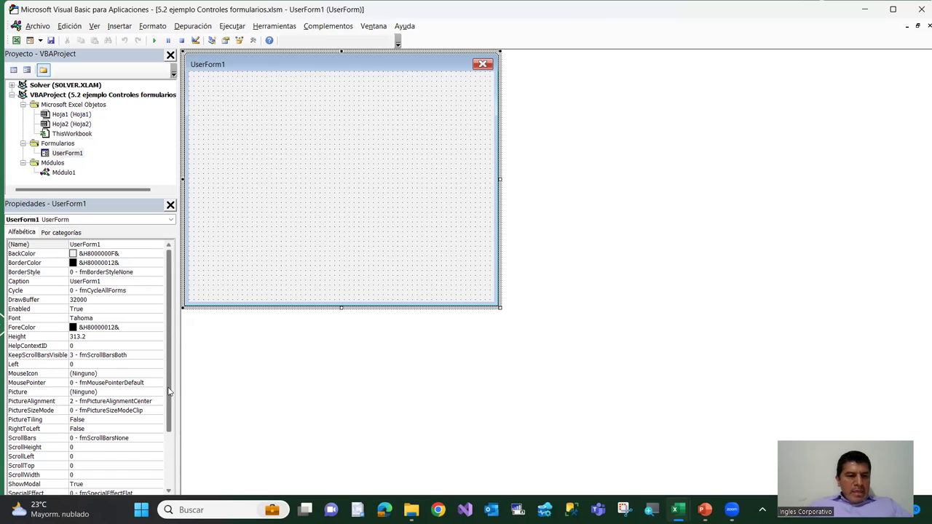
# - Scroll through UserForm1's property list, including Height 313.2 and Width 388.2
pyautogui.scroll(-2, 171, 388)
pyautogui.scroll(-1, 171, 388)
pyautogui.scroll(-1, 171, 387)
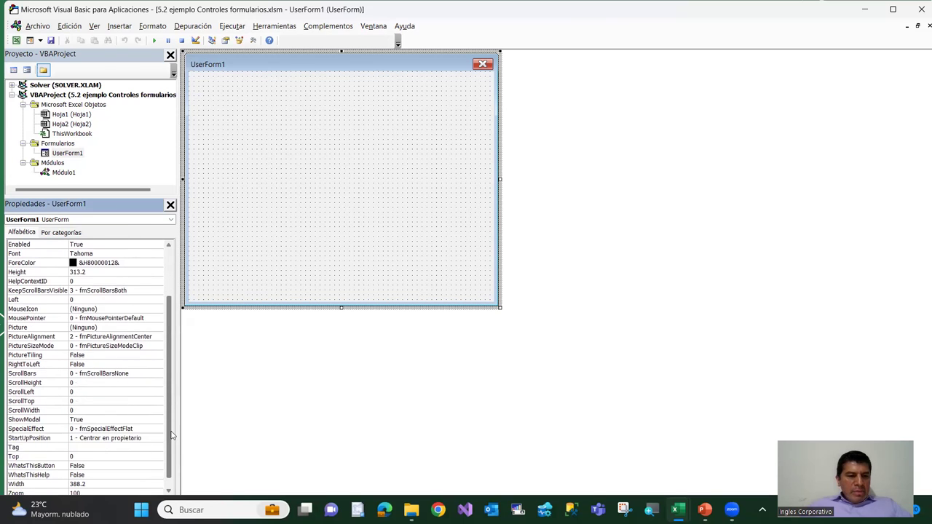
pyautogui.scroll(4, 172, 385)
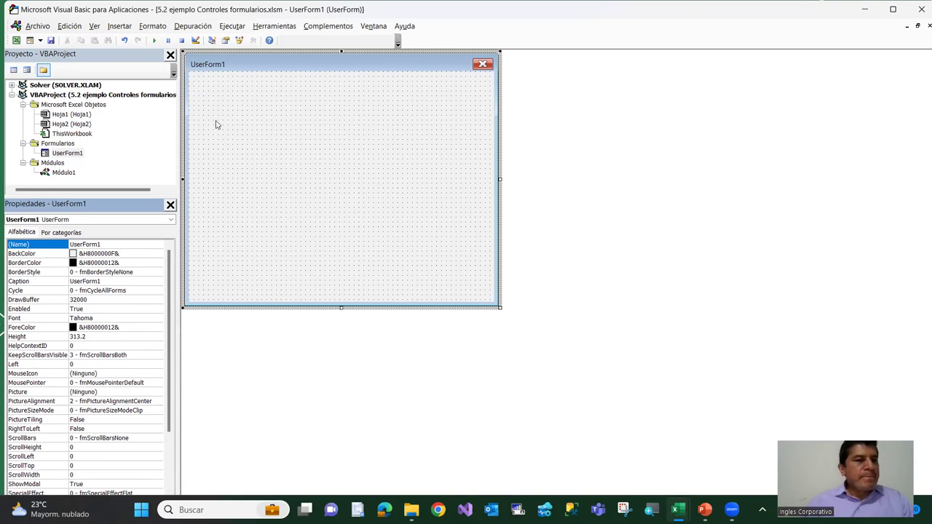
# - Close the properties panel, show the form-controls Toolbox, and return to the Excel workbook
pyautogui.click(169, 204)
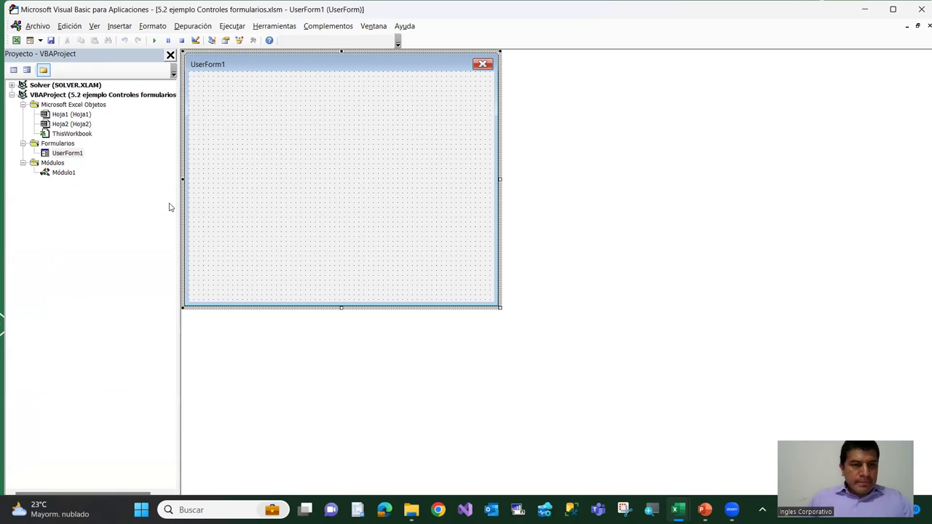
pyautogui.click(252, 40)
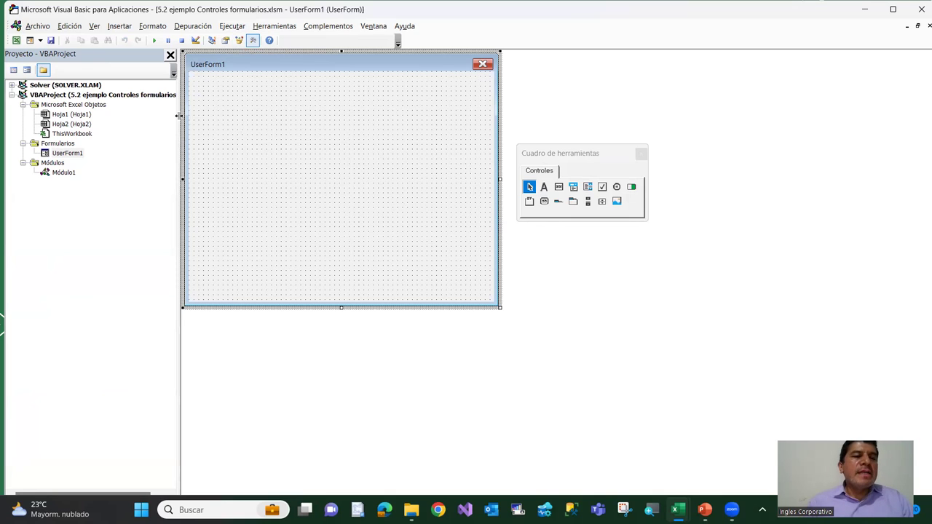
pyautogui.click(15, 40)
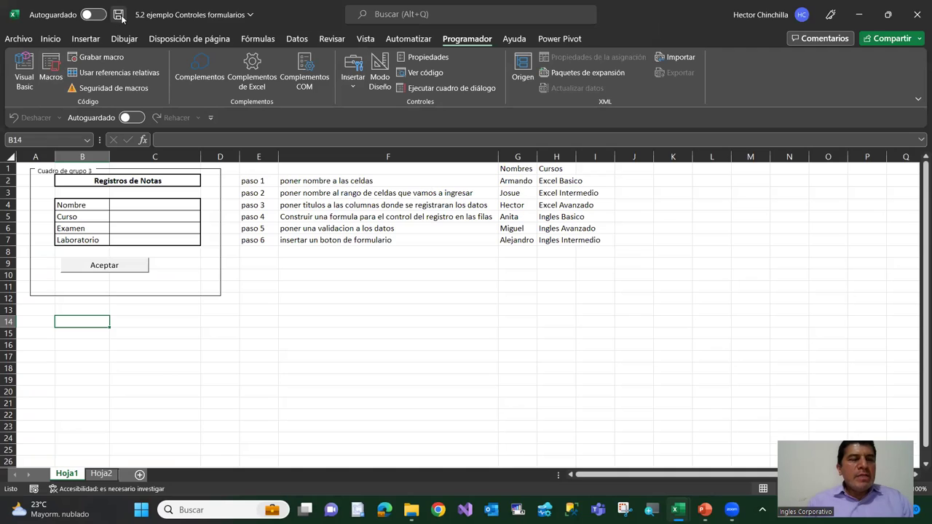
# - Save the 5.2 ejemplo Controles formularios workbook and select cell C14
pyautogui.click(117, 15)
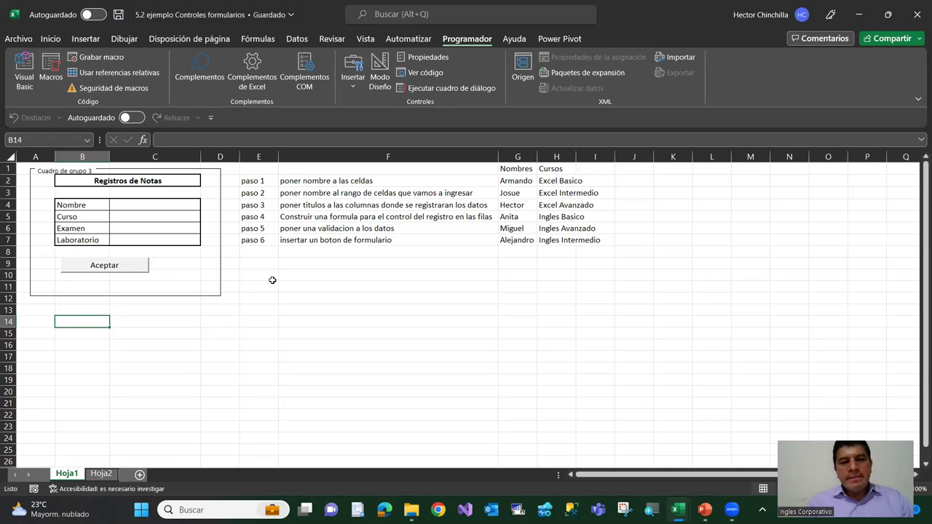
pyautogui.click(135, 323)
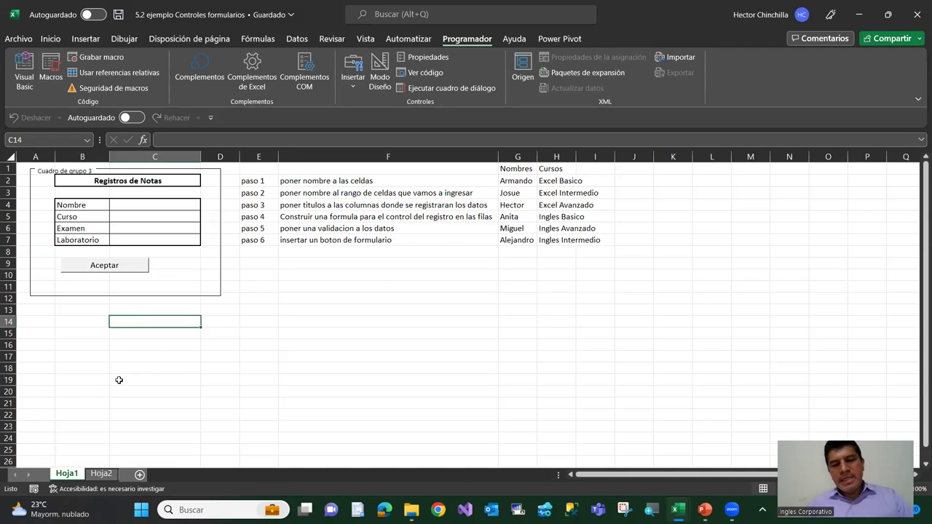